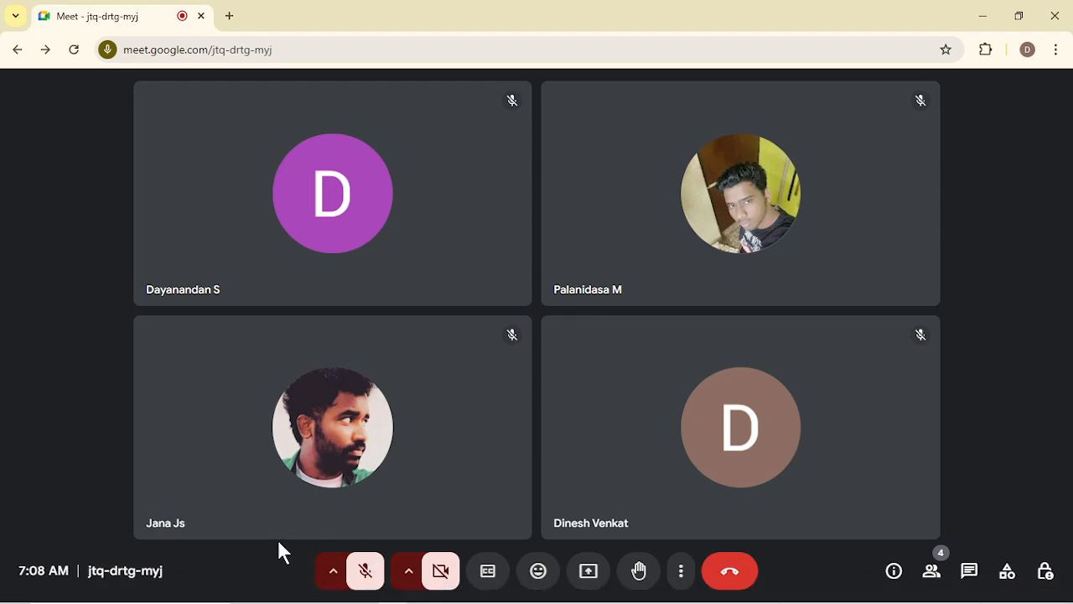
Unmute the microphone in the meeting and share the entire screen with the participants.
left_click(365, 574)
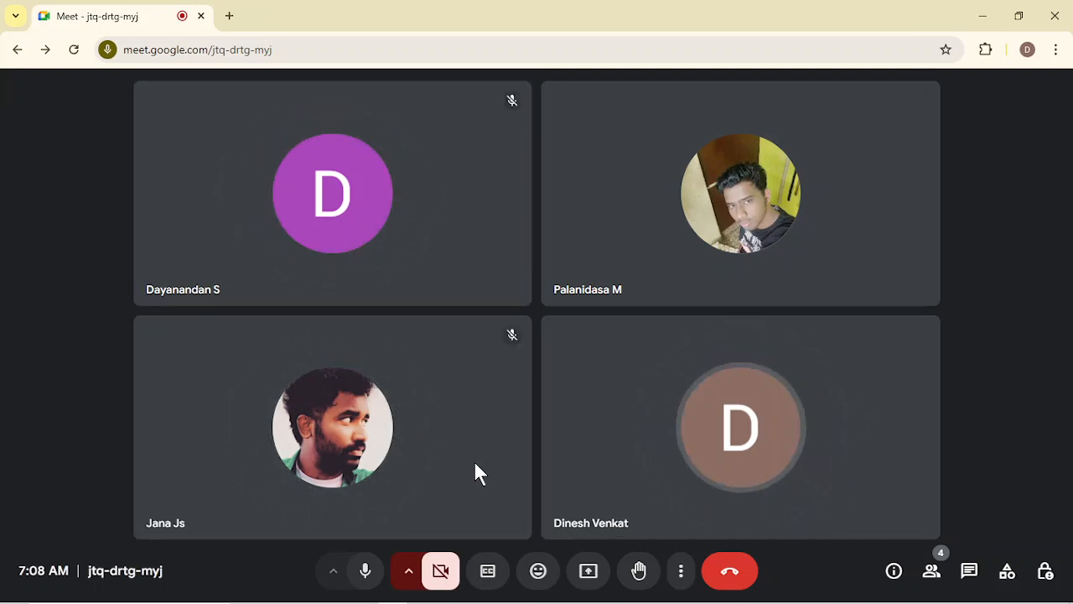
left_click(589, 574)
left_click(687, 144)
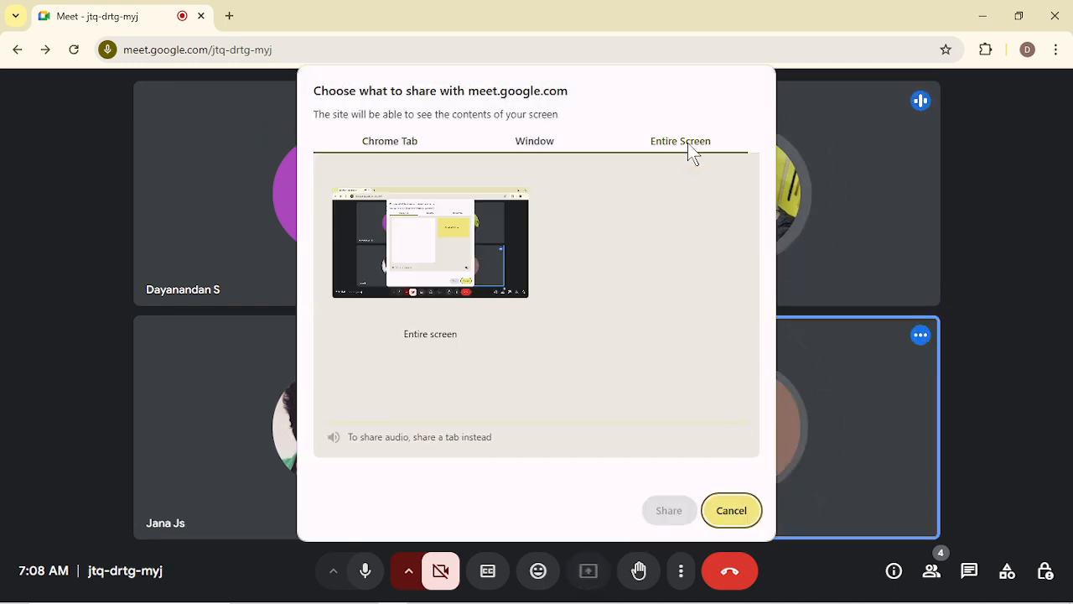
left_click(452, 255)
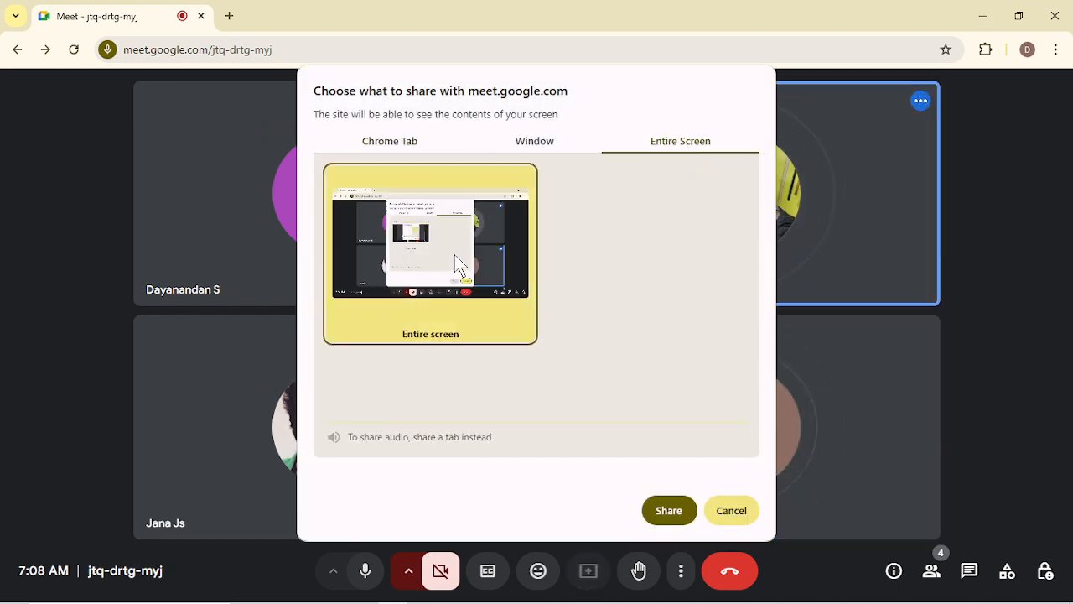
left_click(676, 513)
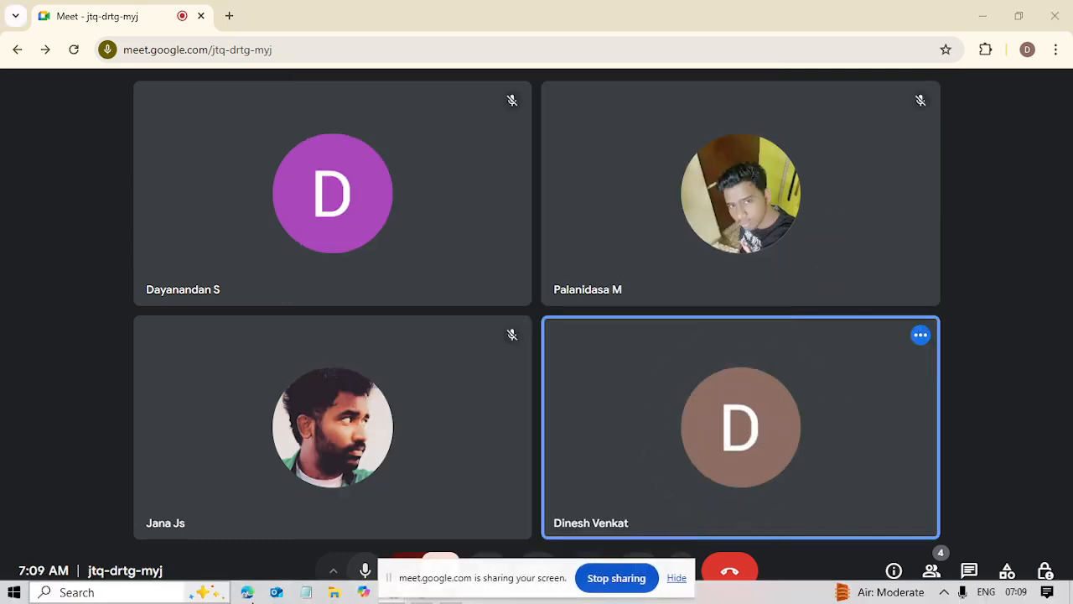
Switch to a maximized Notepad window and enter "Server" on the first line, with the view enlarged to 150%.
left_click(306, 592)
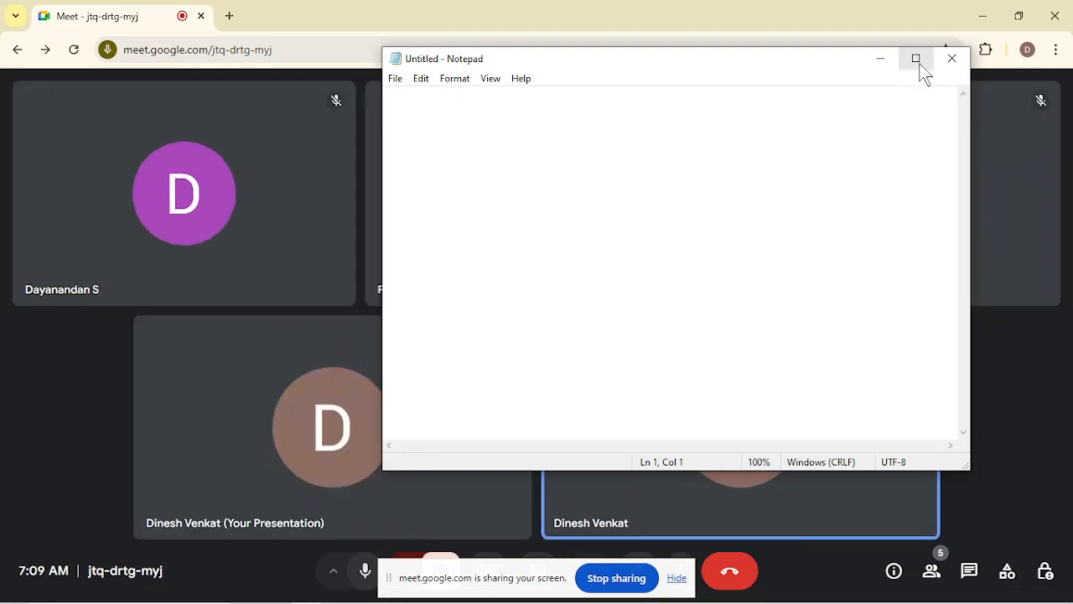
left_click(917, 60)
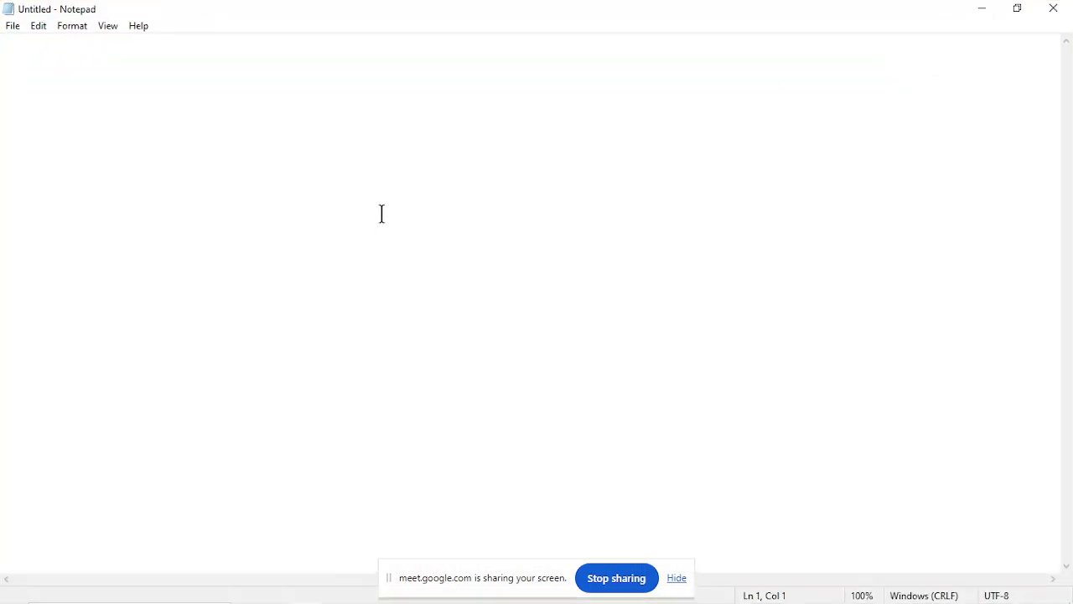
type("Server")
key("ctrl+plus")
key("ctrl+plus")
key("ctrl+plus")
key("ctrl+plus")
key("ctrl+plus")
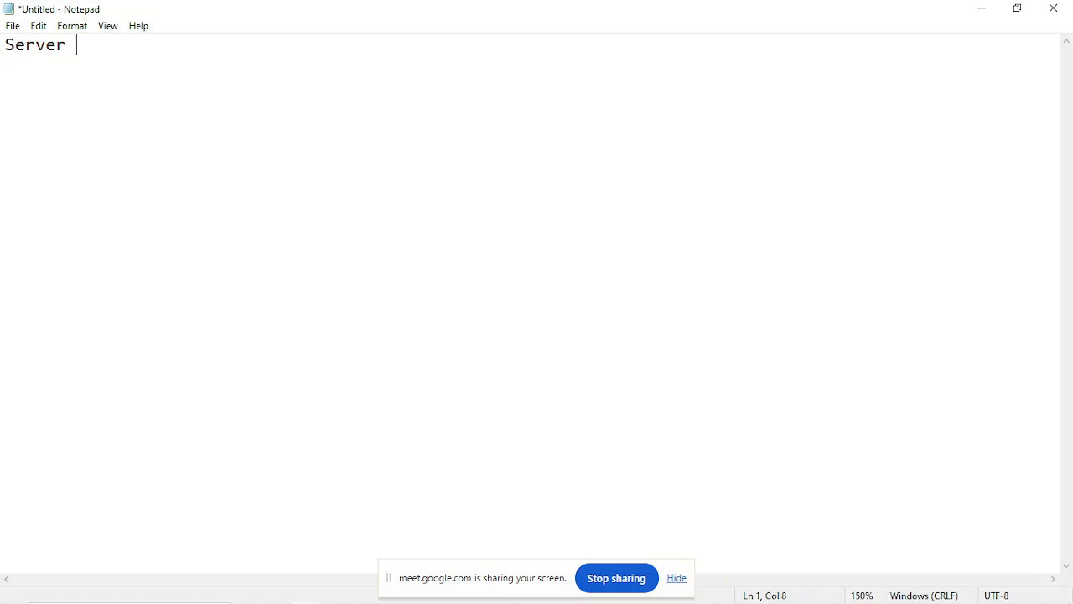
Extend the first line to "Server -> Login -> Terminate" and enlarge the text view to 190%.
type("-> Login -> Tern")
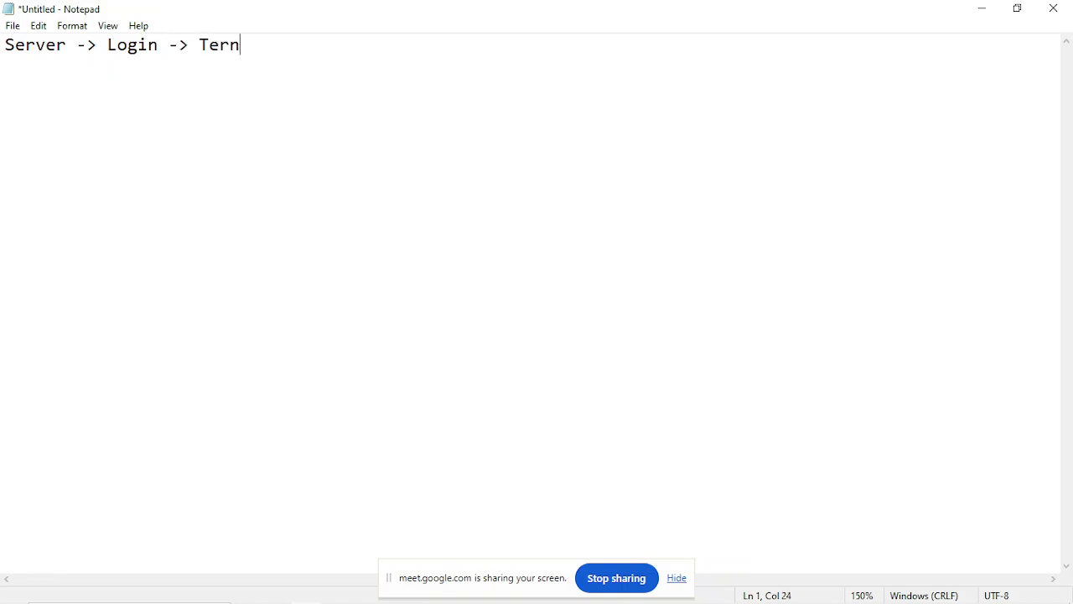
key("BackSpace")
type("minate")
key("Return")
key("ctrl+plus")
key("ctrl+plus")
key("ctrl+plus")
key("ctrl+plus")
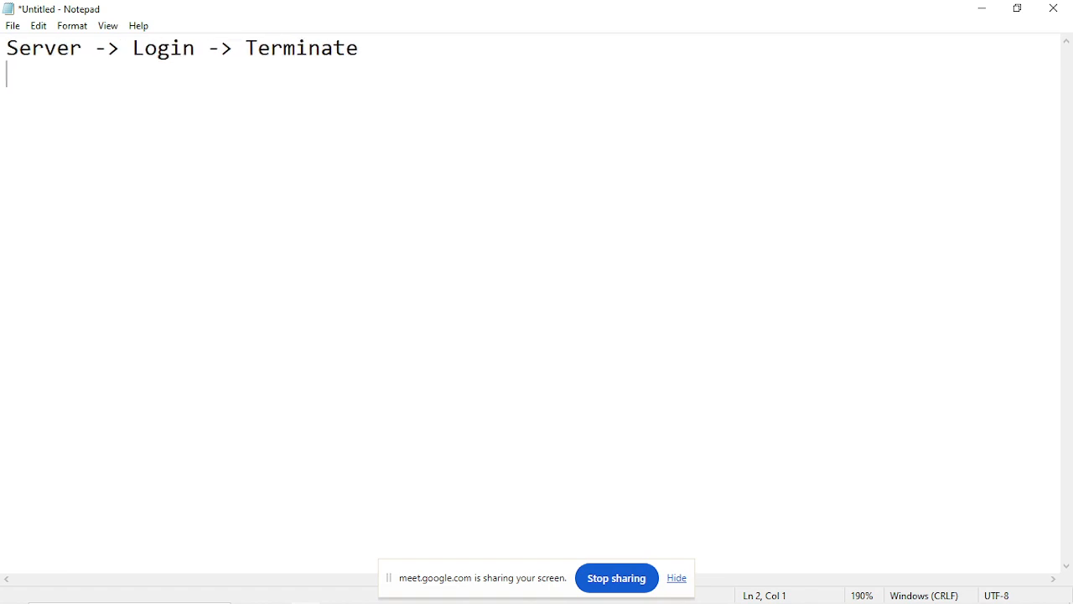
Insert a blank line above the server line and write "Rental -> bill" a few lines below it.
key("Up")
key("Return")
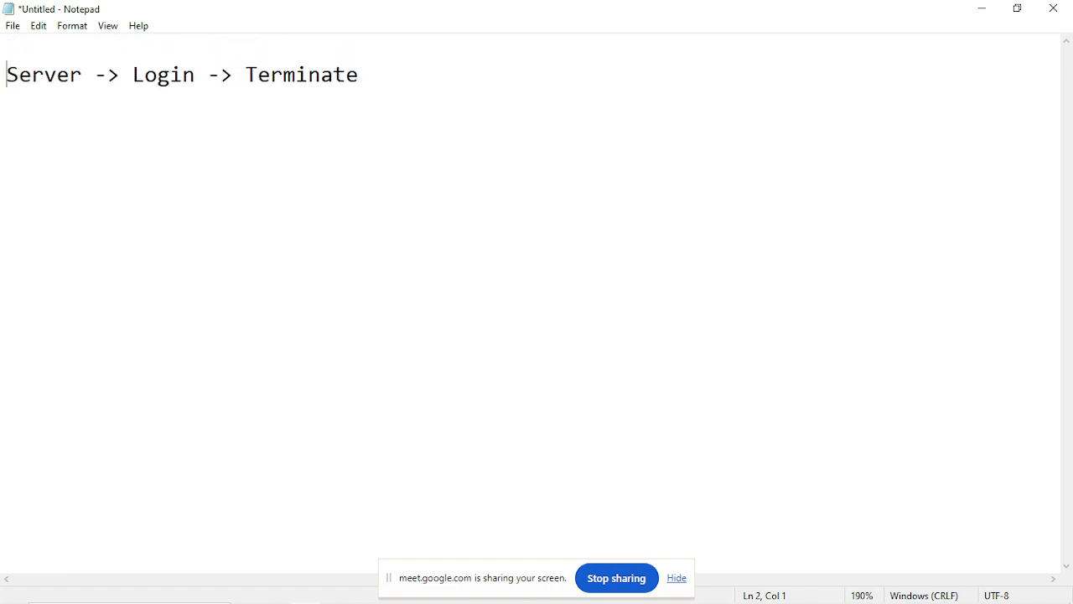
left_click(383, 213)
key("Return")
type("Rental ")
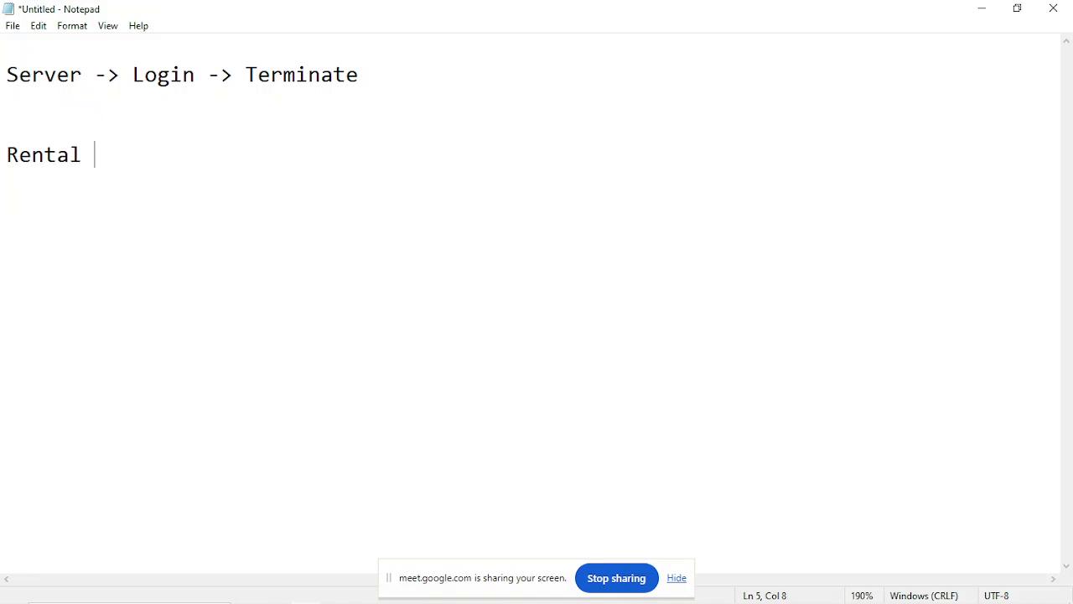
type("-> bill")
Below the rental line, add the line "Free trail -> No COST DEMO -> 750 hrs / months".
key("Return")
key("Return")
type("Free trail")
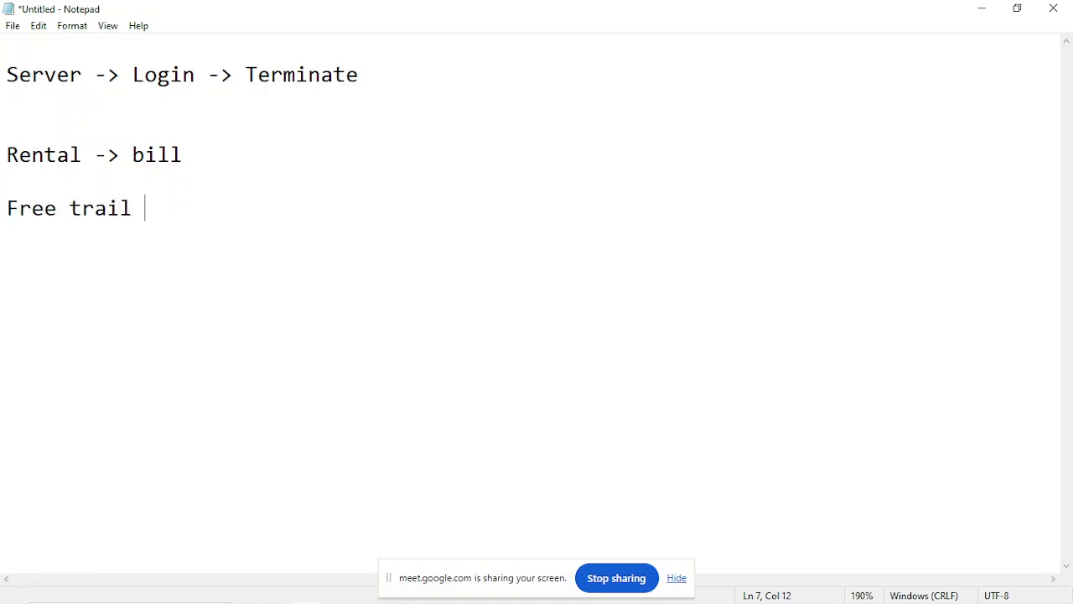
type(" -> No COST ")
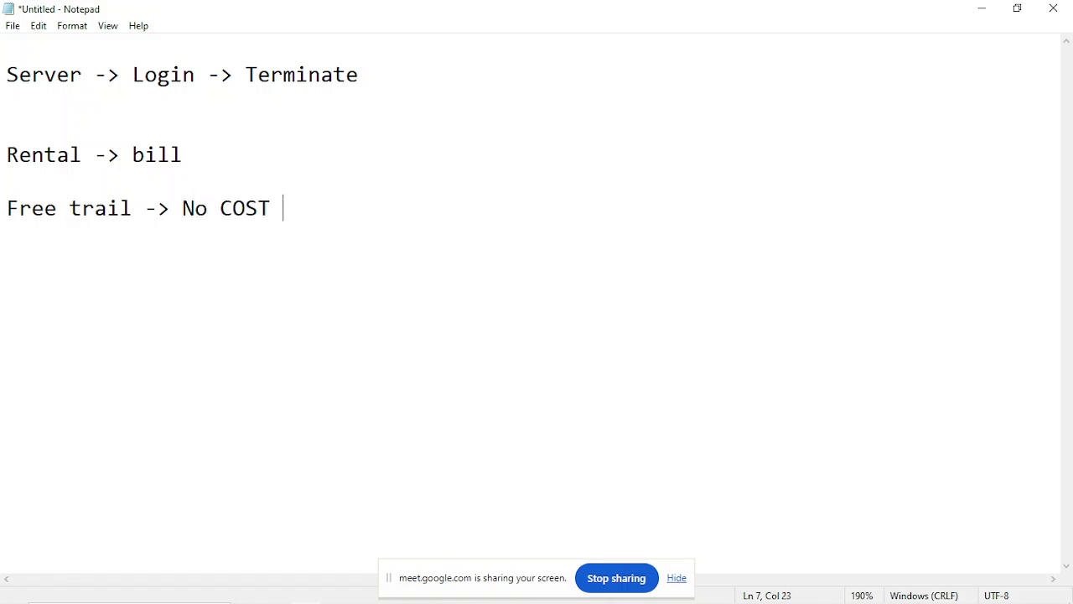
type("DEMO")
type("-> 7")
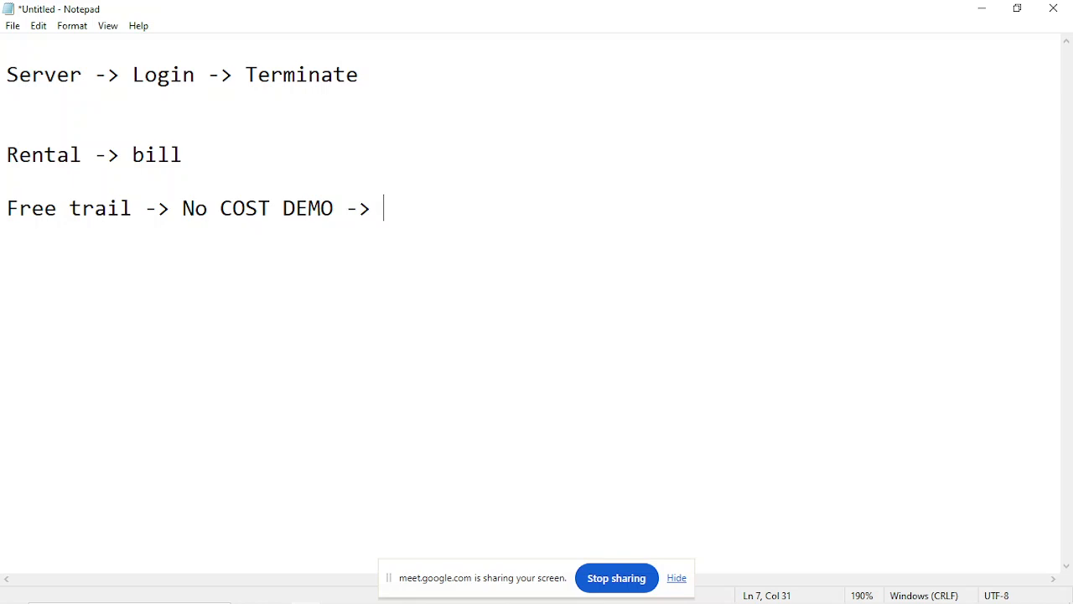
type("50 hrs")
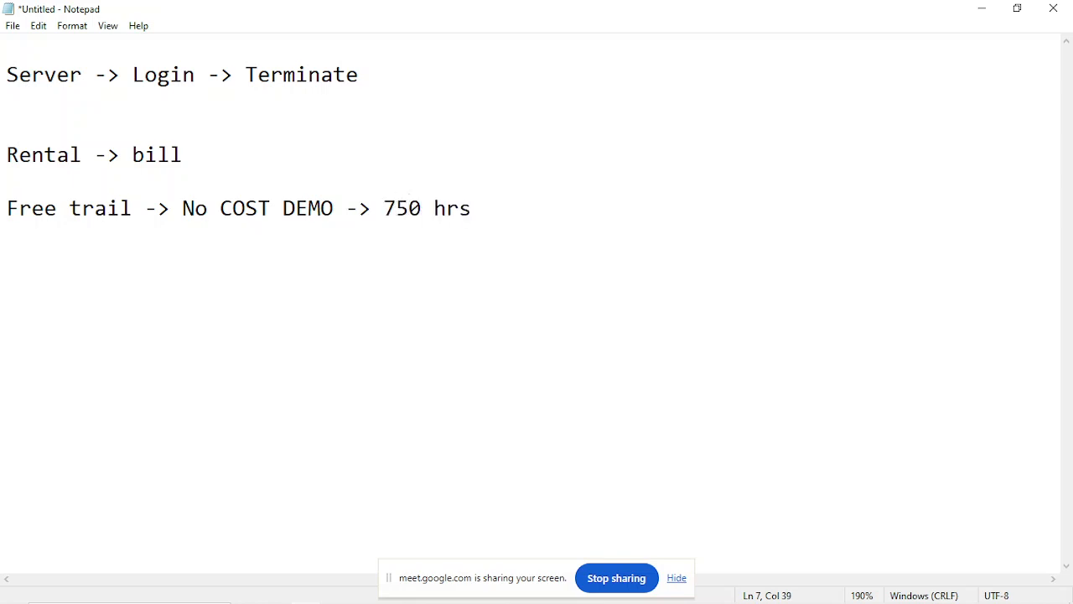
type(" / months")
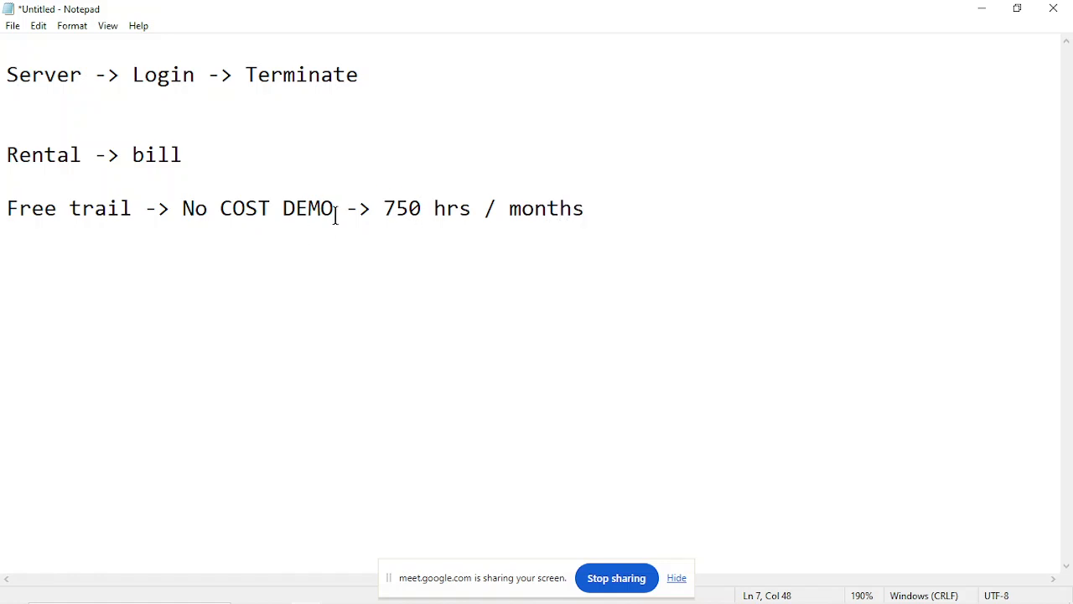
Underline the full width of the free trail line with a row of equals signs and leave a blank line below.
left_click_drag(335, 216, 577, 210)
left_click(580, 218)
key("Return")
type("=======")
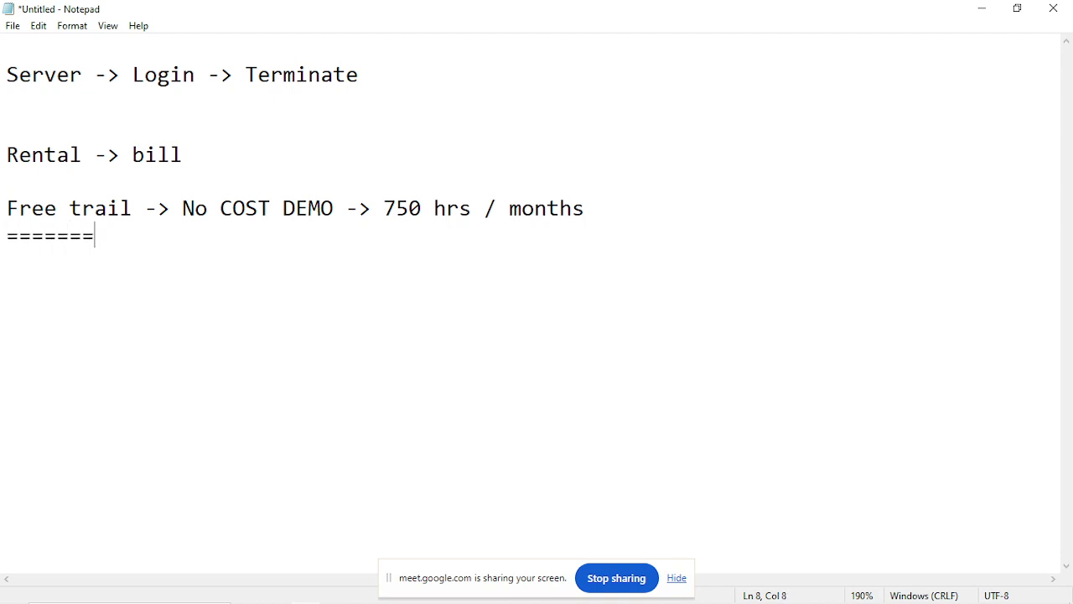
type("==============================")
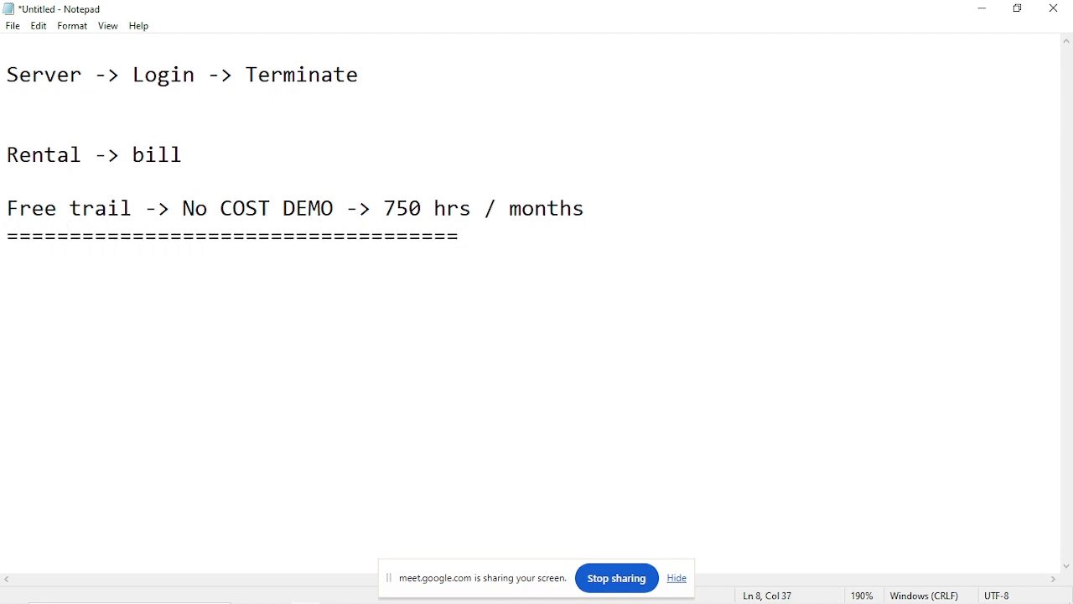
type("=========")
key("Return")
key("Return")
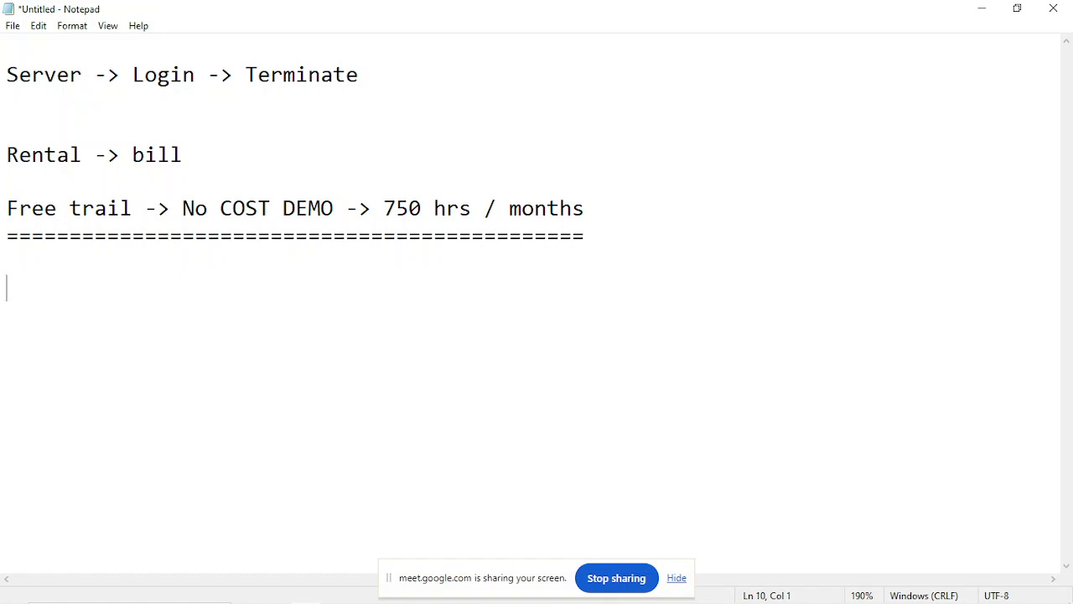
Below the separator, write the line "APP HOSTING -> CLOUD SERVERS".
type("APP HJ")
key("BackSpace")
type("OST ")
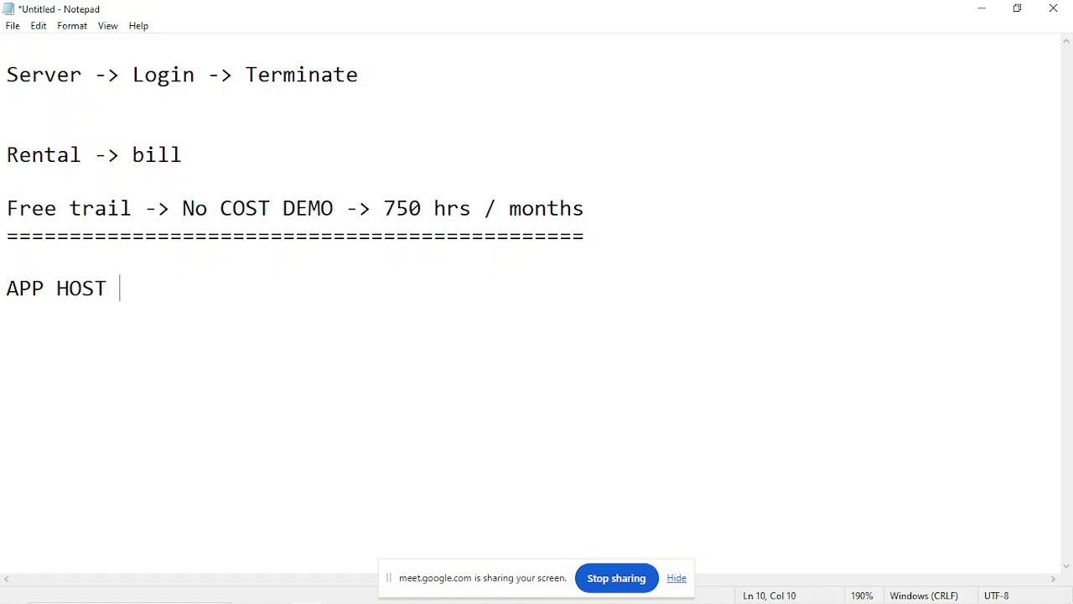
type("-> CLOUD SE")
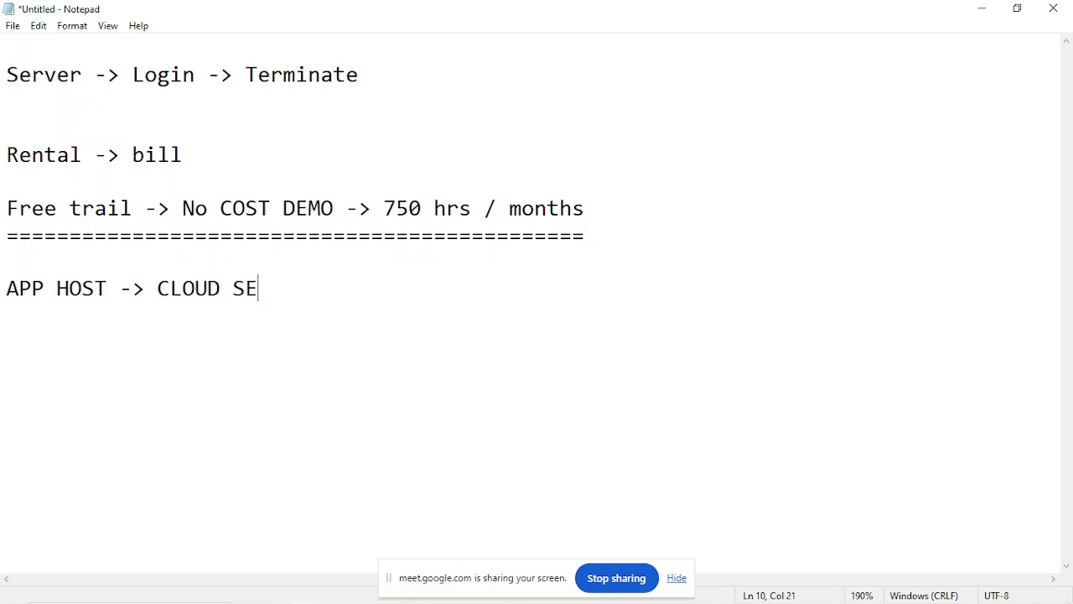
type("RVERS")
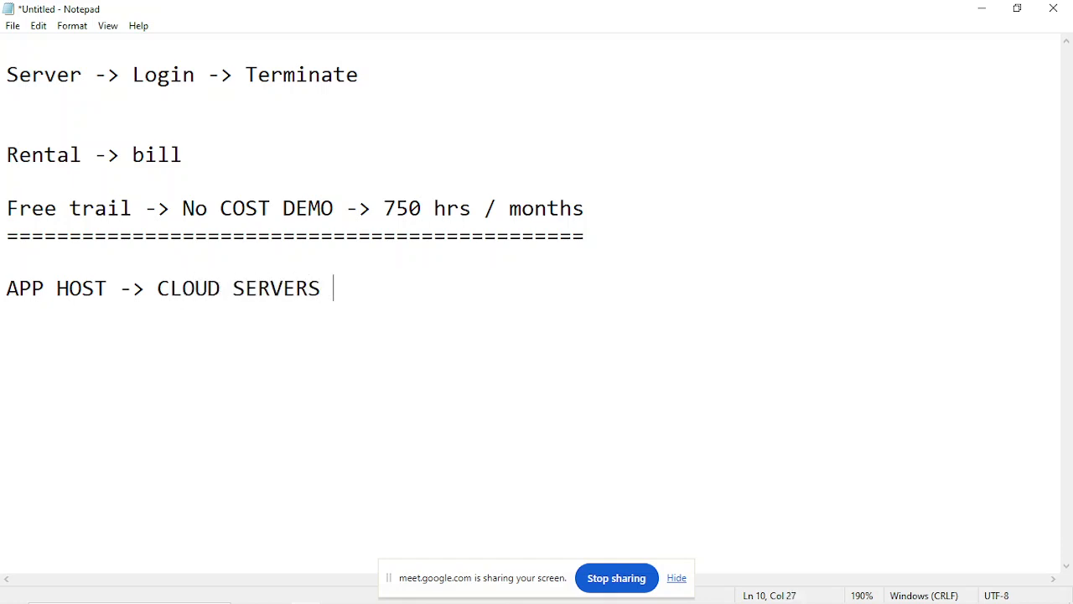
left_click(107, 288)
type("ING")
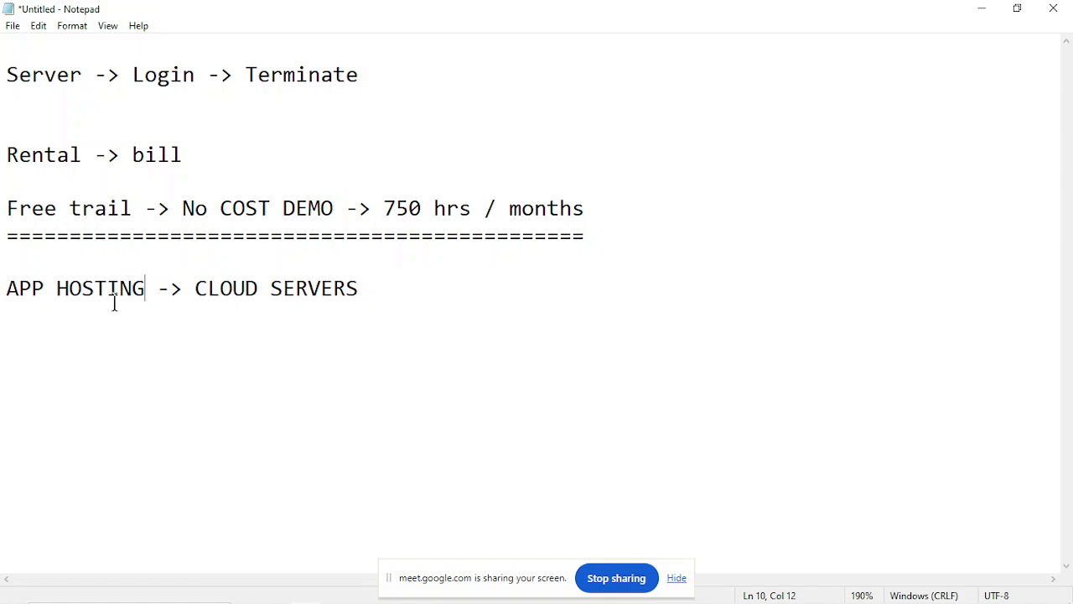
Write "apk --> phone install" two blank lines below the app hosting line.
left_click_drag(56, 298, 156, 293)
left_click(156, 294)
left_click(376, 313)
key("Return")
key("Return")
key("Return")
type("apk mode")
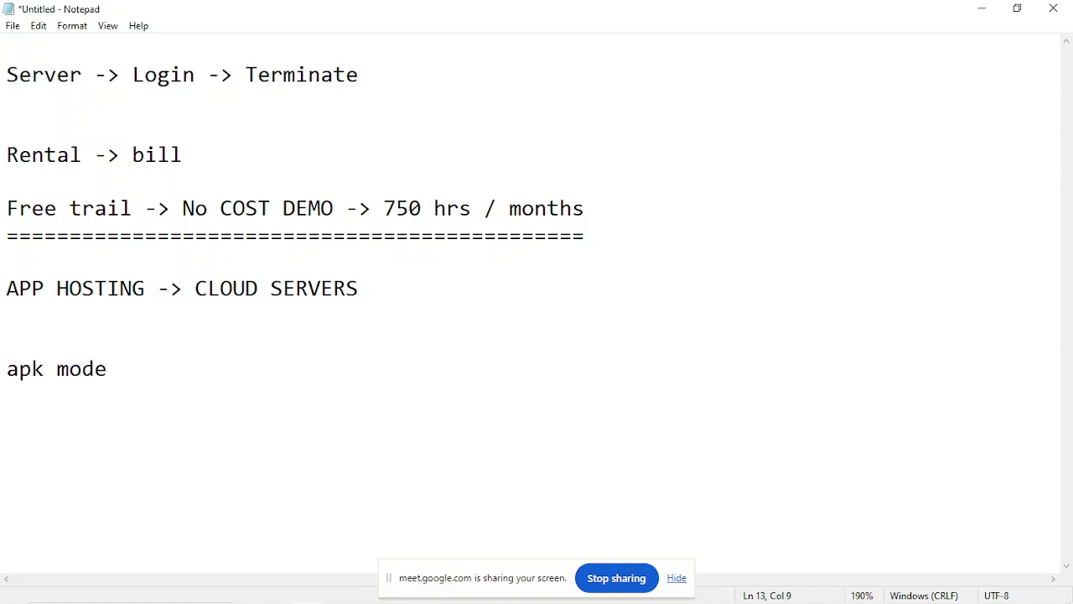
key("BackSpace")
key("BackSpace")
key("BackSpace")
key("BackSpace")
type("--> phon")
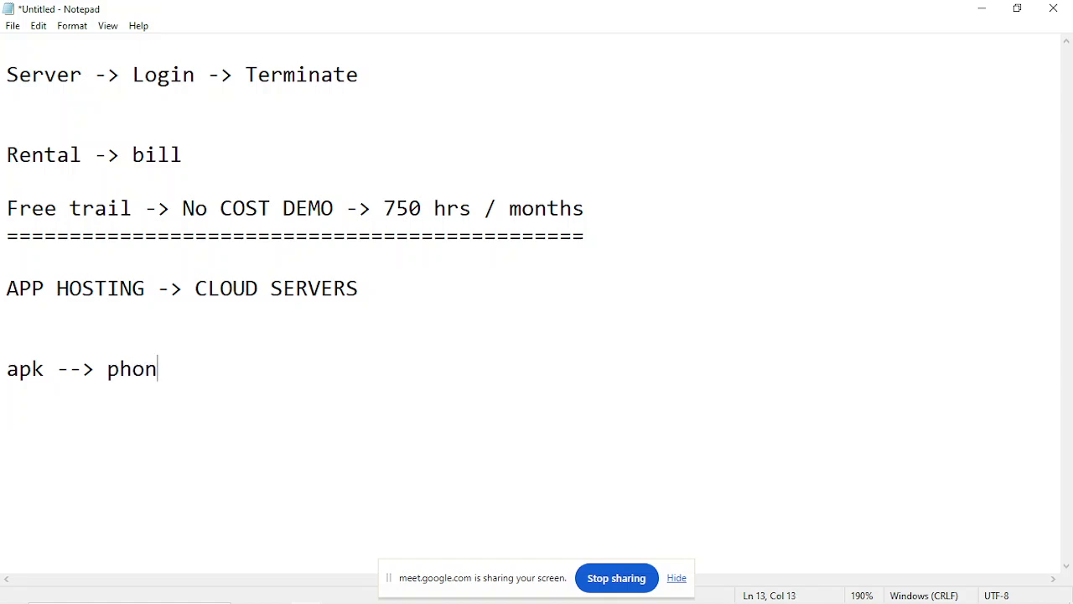
type("e instakk")
key("BackSpace")
key("BackSpace")
type("ll")
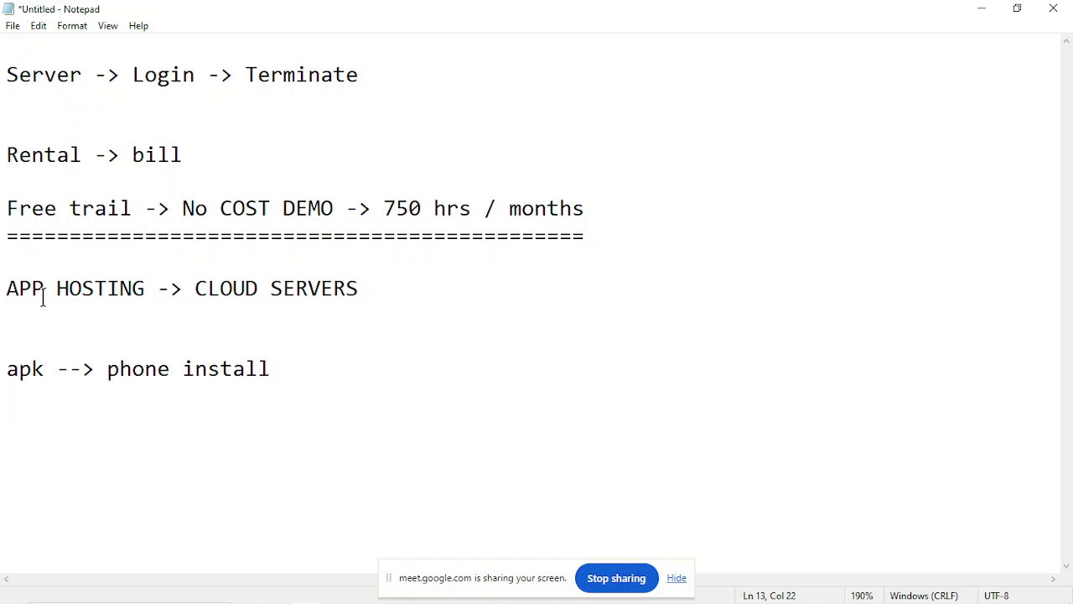
Replace the "apk --> phone install" line with "Install + RUnning".
left_click_drag(8, 294, 145, 304)
left_click(146, 304)
left_click_drag(8, 375, 284, 380)
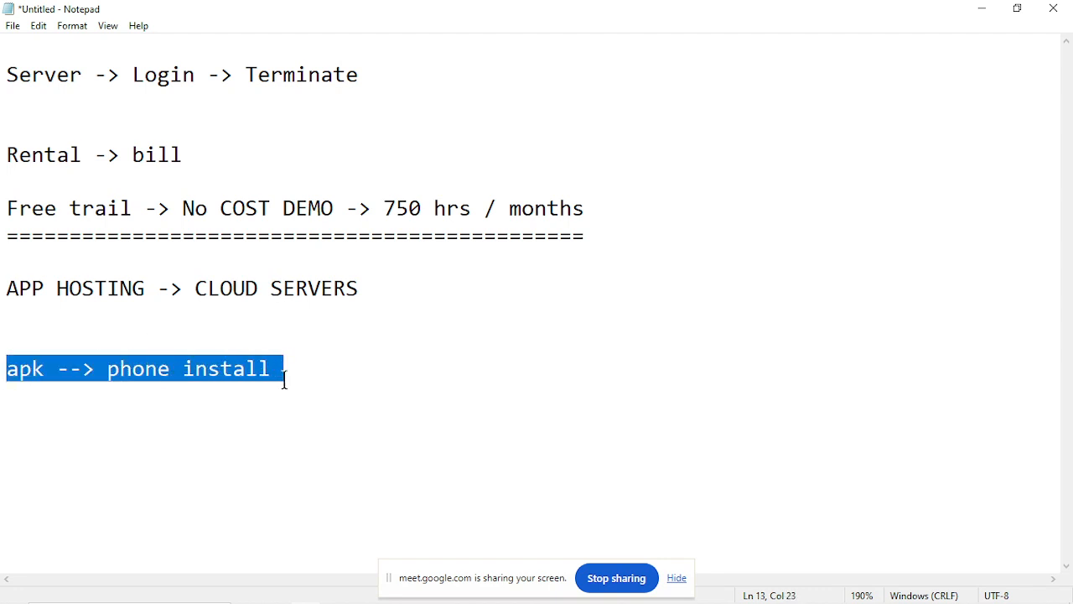
key("BackSpace")
type("Install + RUnning")
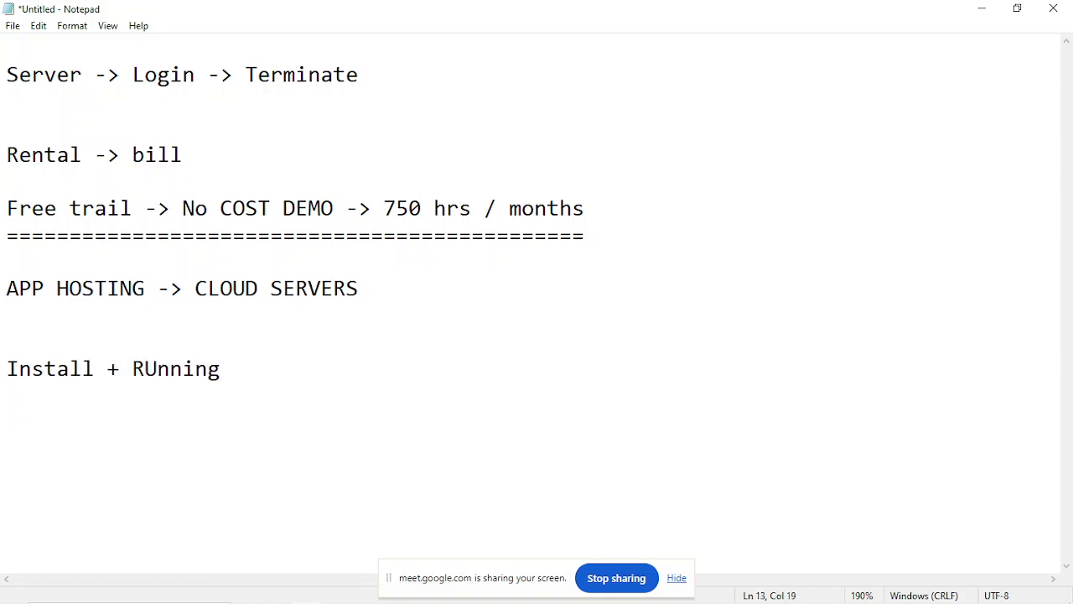
Review the words "HOSTING", "Install", "RUnning" and "APP" by highlighting them in turn.
left_click_drag(57, 288, 170, 288)
left_click(169, 289)
left_click_drag(3, 369, 108, 373)
left_click(108, 373)
left_click_drag(134, 369, 300, 383)
left_click(299, 383)
left_click_drag(54, 288, 89, 285)
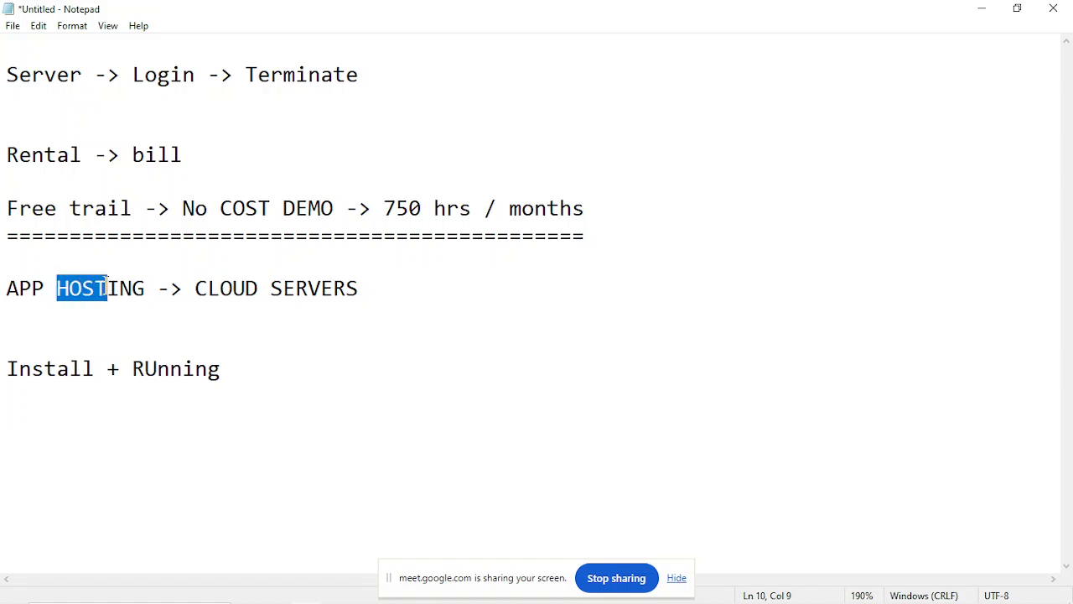
left_click(106, 287)
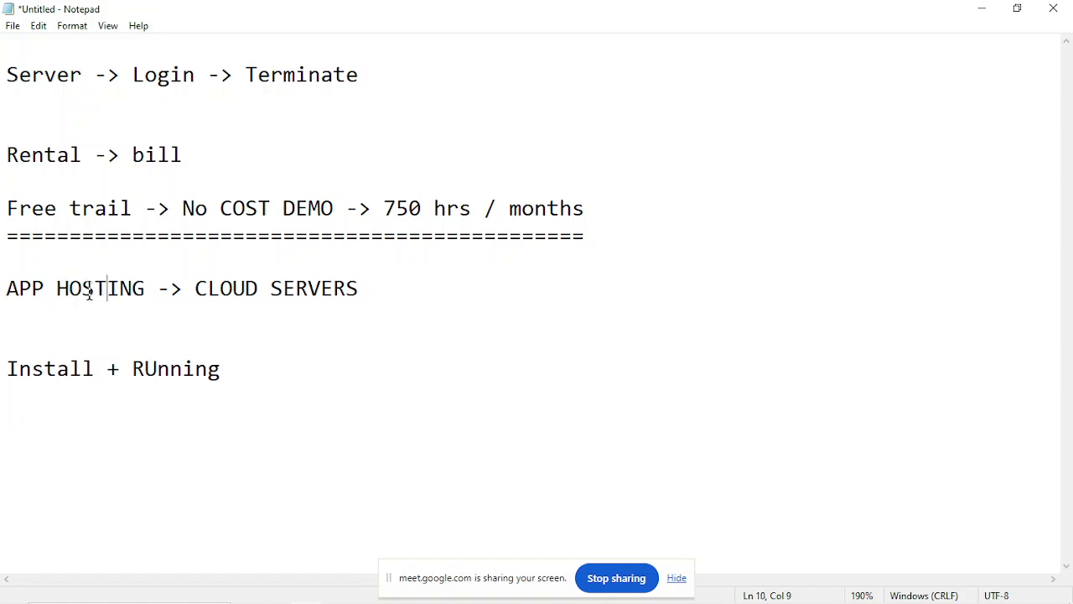
left_click_drag(56, 287, 103, 288)
left_click(104, 288)
left_click(4, 288)
left_click_drag(4, 287, 44, 287)
left_click(44, 288)
Insert the line "apk -> Server (cpu , ram , rom)" between the app hosting line and the install line.
left_click(37, 316)
key("Return")
type("apk")
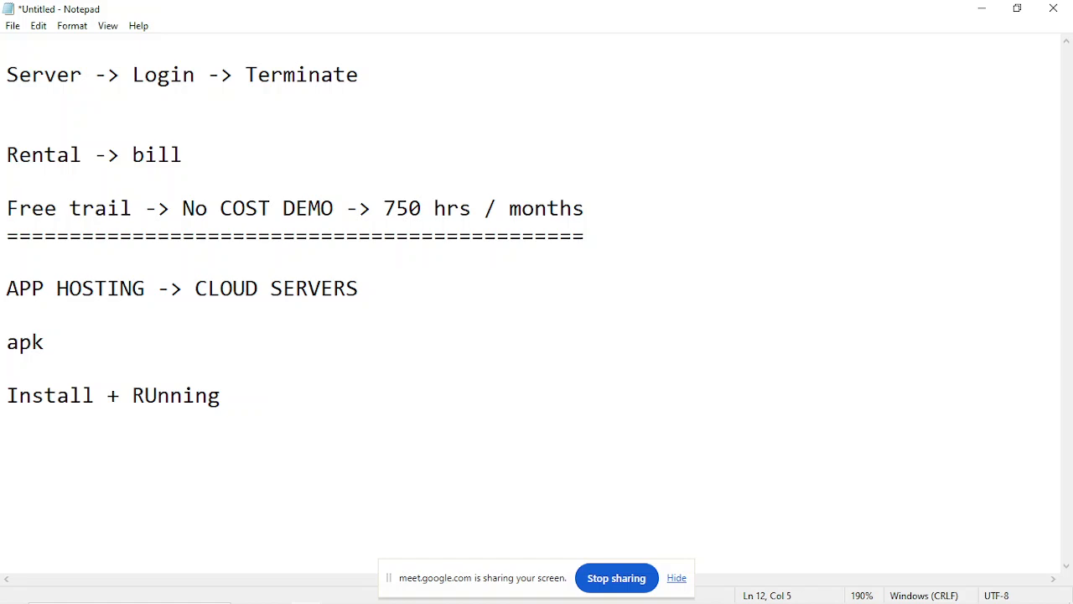
type("-> Server ")
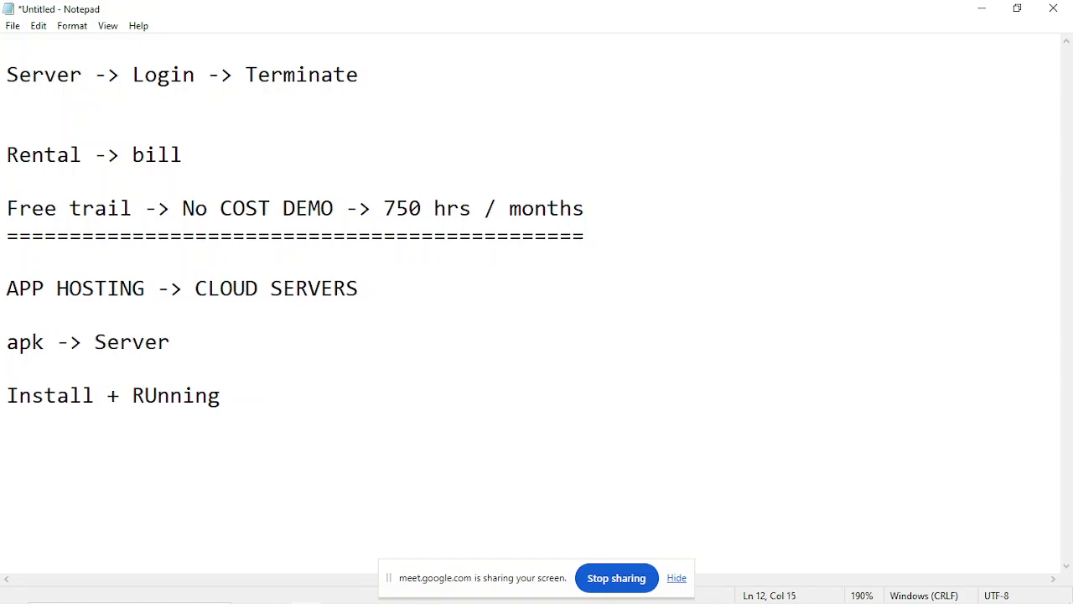
type("(cpu , ram ")
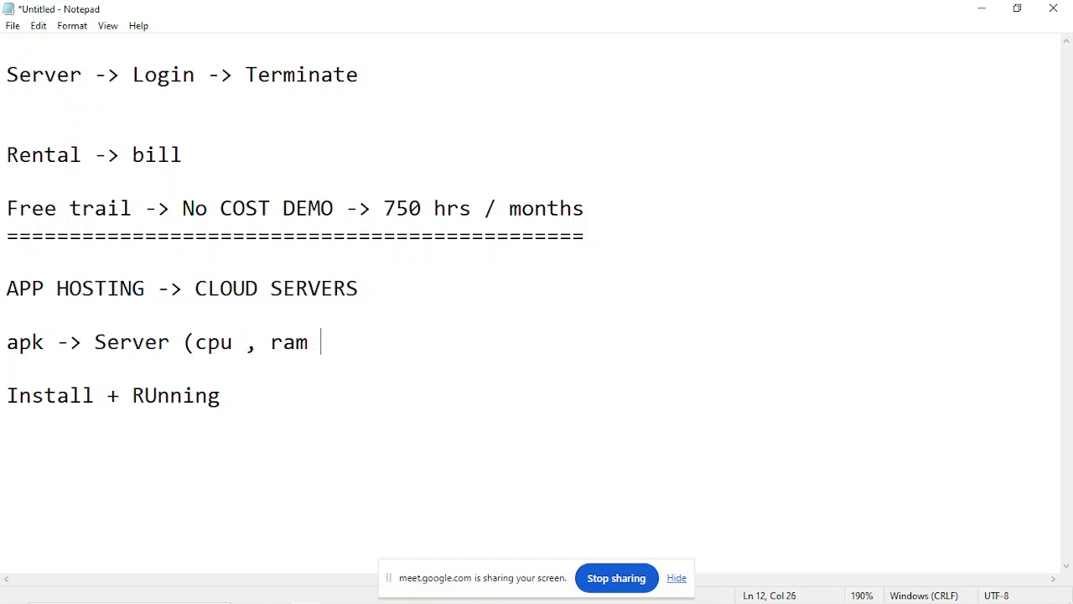
type(", rom)")
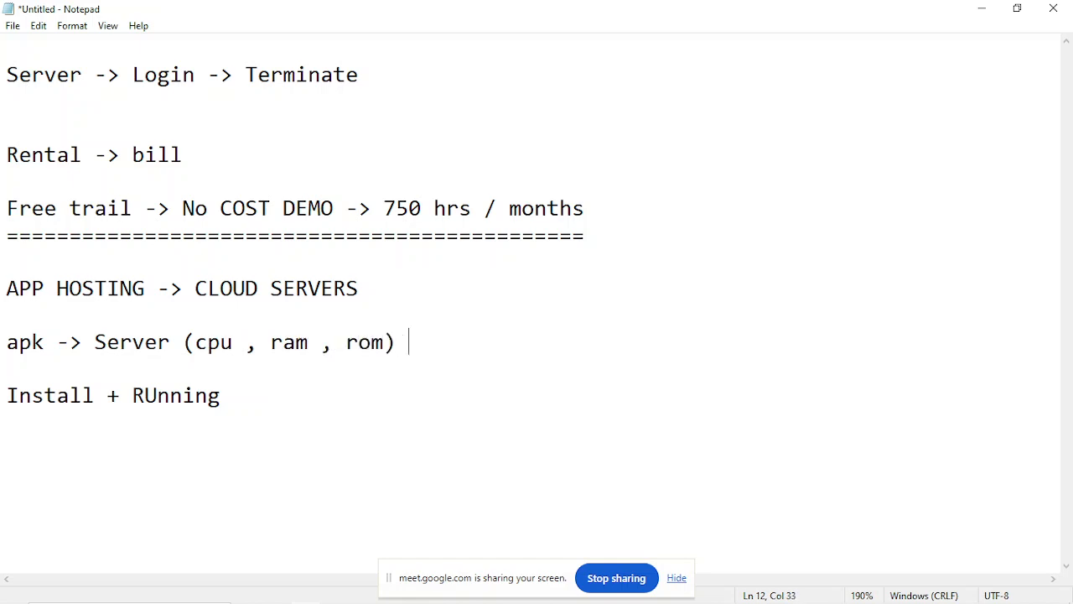
Highlight the server resources in the apk line and append "-> user" to its end.
left_click_drag(94, 342, 382, 342)
left_click(382, 342)
left_click(453, 340)
type("-> user")
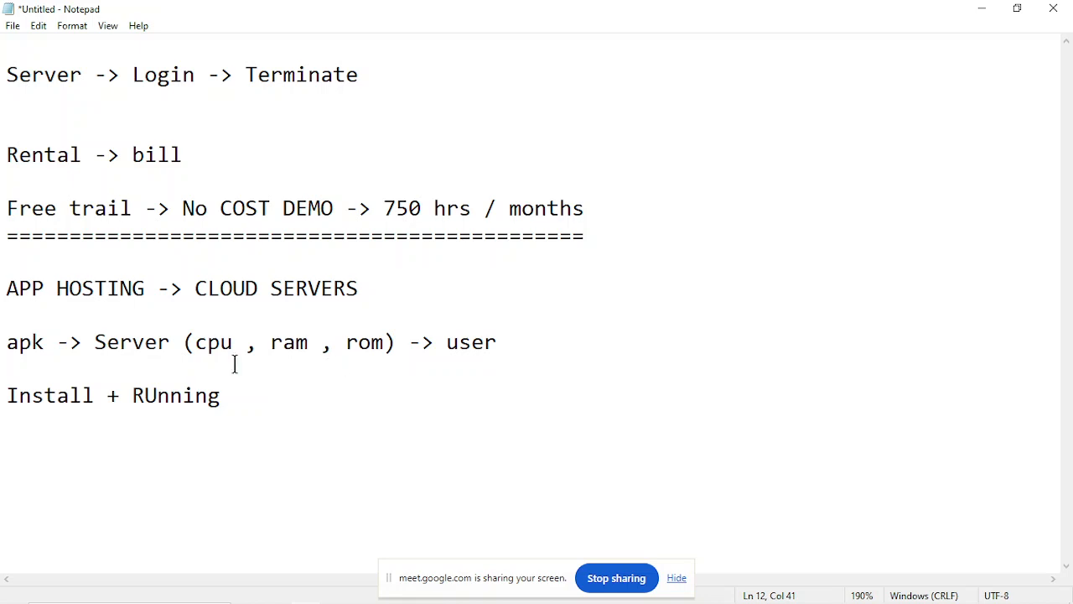
Review the apk line by highlighting "apk ->" and the "Server (cpu , ram , rom)" part repeatedly.
left_click_drag(9, 344, 58, 342)
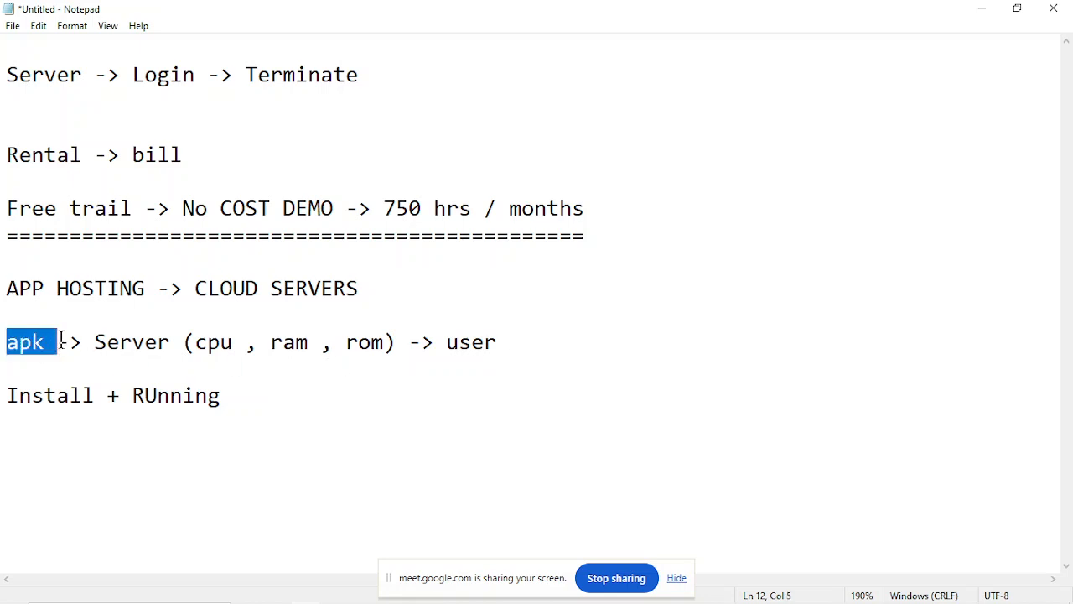
left_click(58, 342)
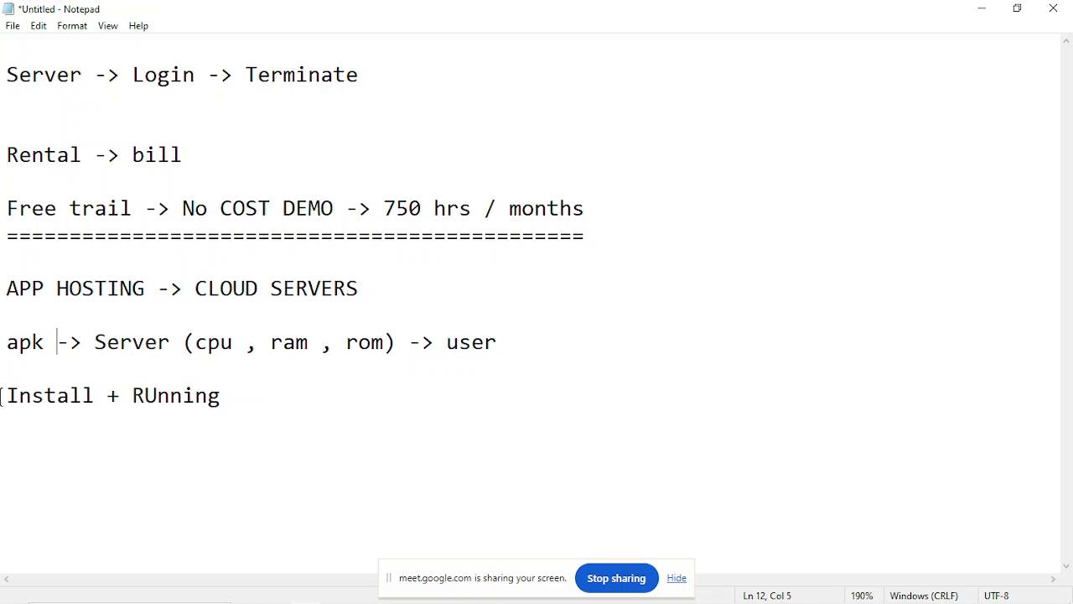
left_click_drag(7, 342, 94, 344)
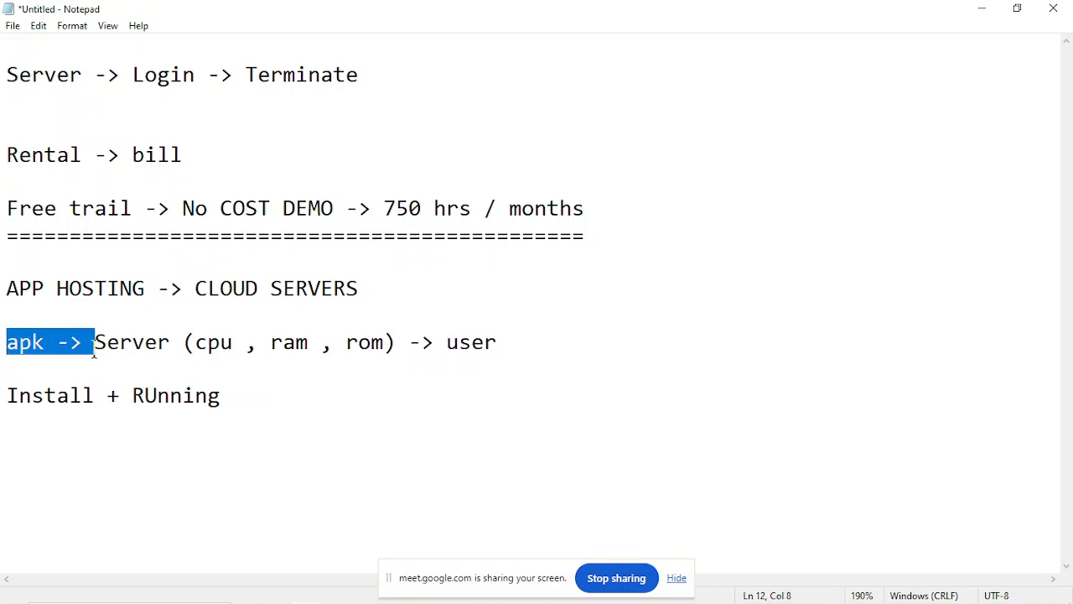
left_click(94, 352)
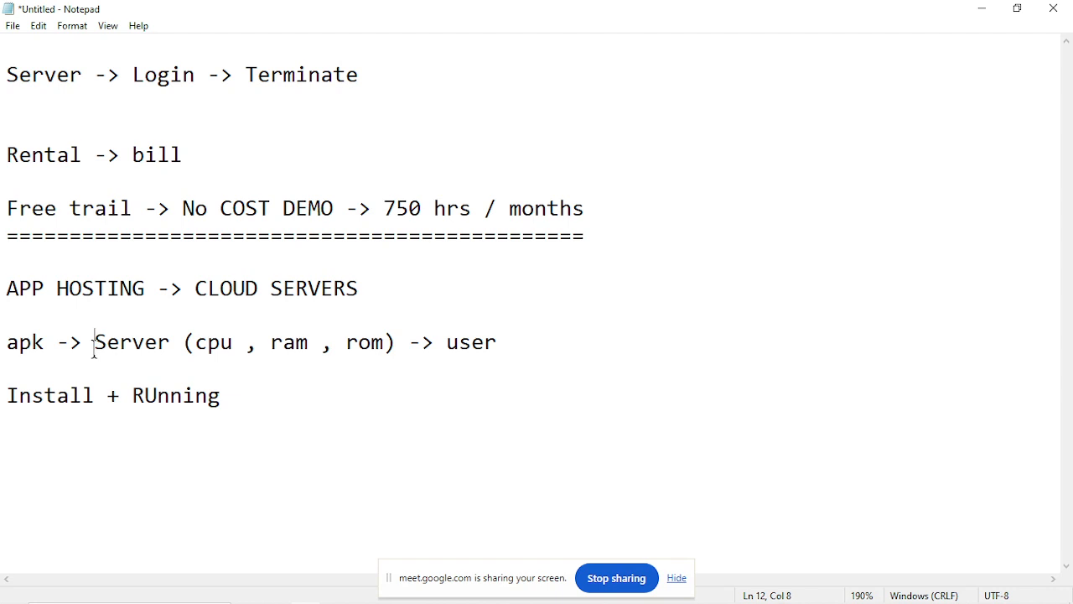
left_click_drag(96, 343, 390, 344)
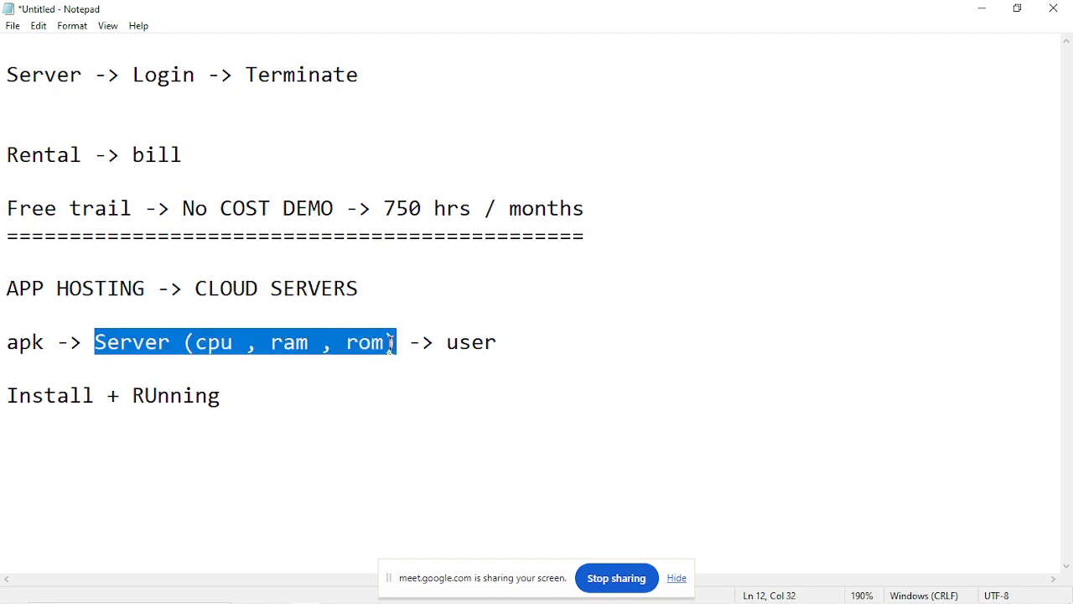
left_click(391, 344)
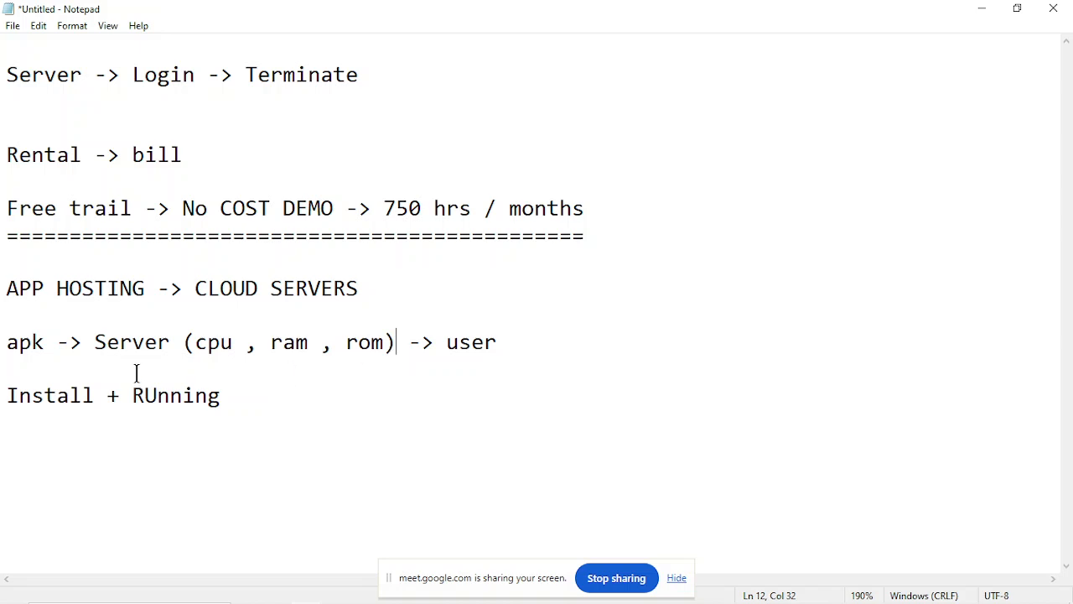
left_click_drag(82, 343, 408, 346)
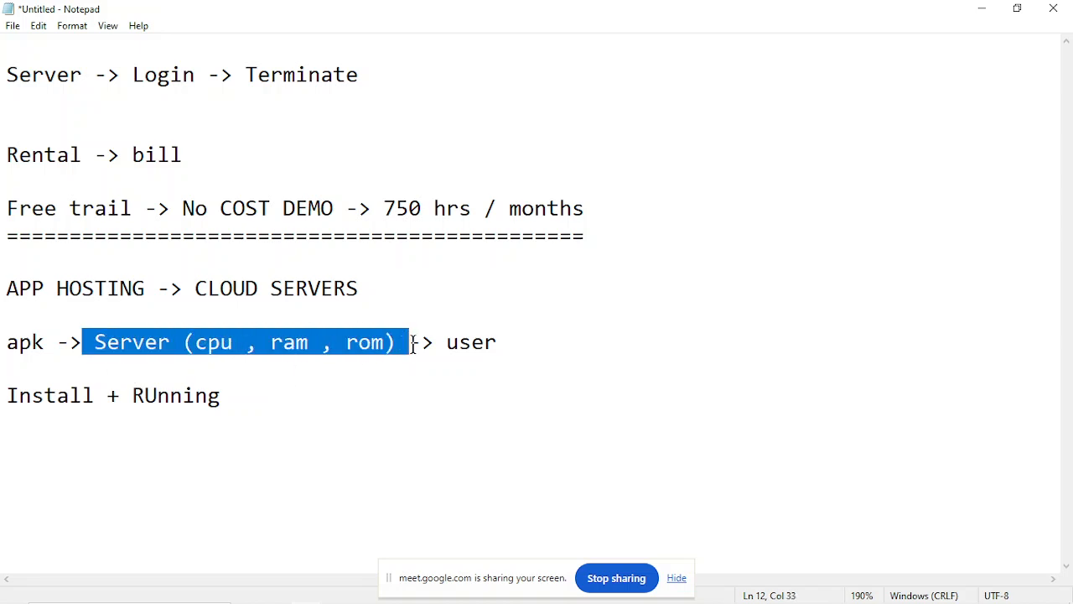
left_click(412, 345)
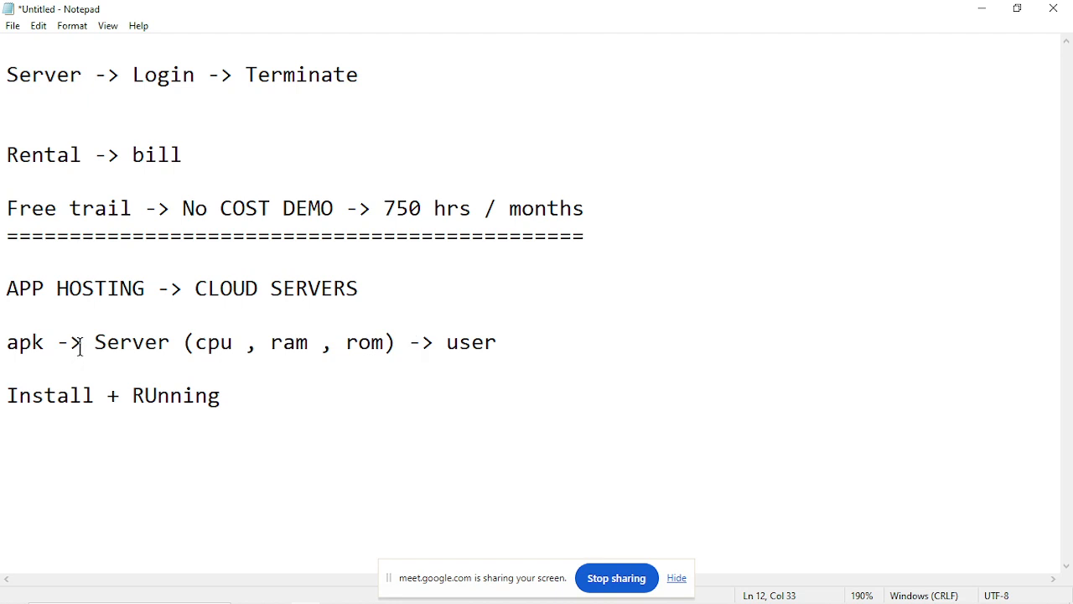
left_click_drag(81, 343, 411, 340)
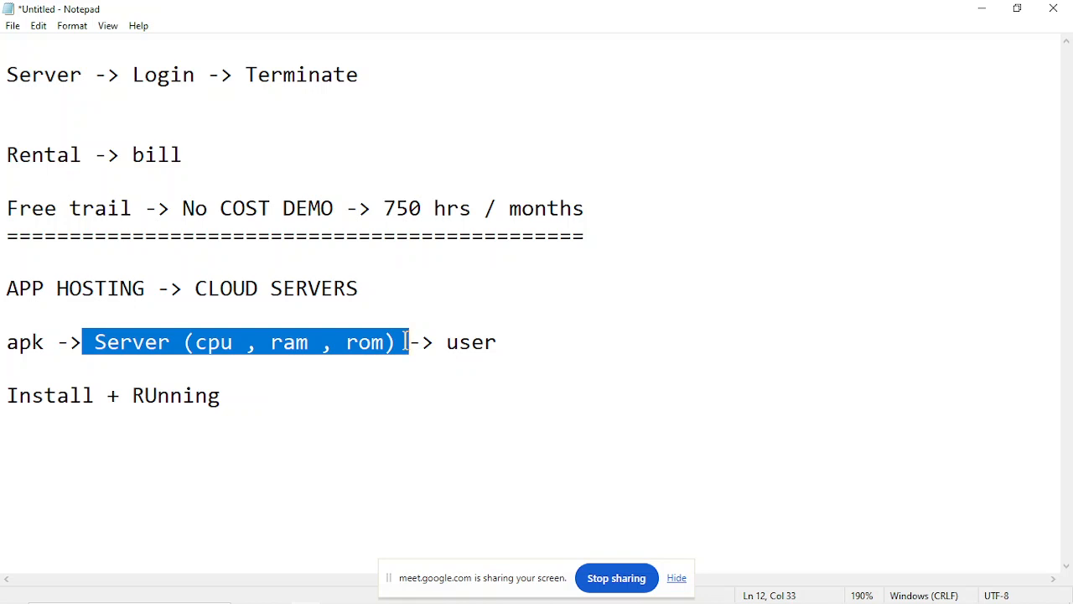
left_click(407, 342)
left_click_drag(82, 341, 411, 338)
left_click(411, 338)
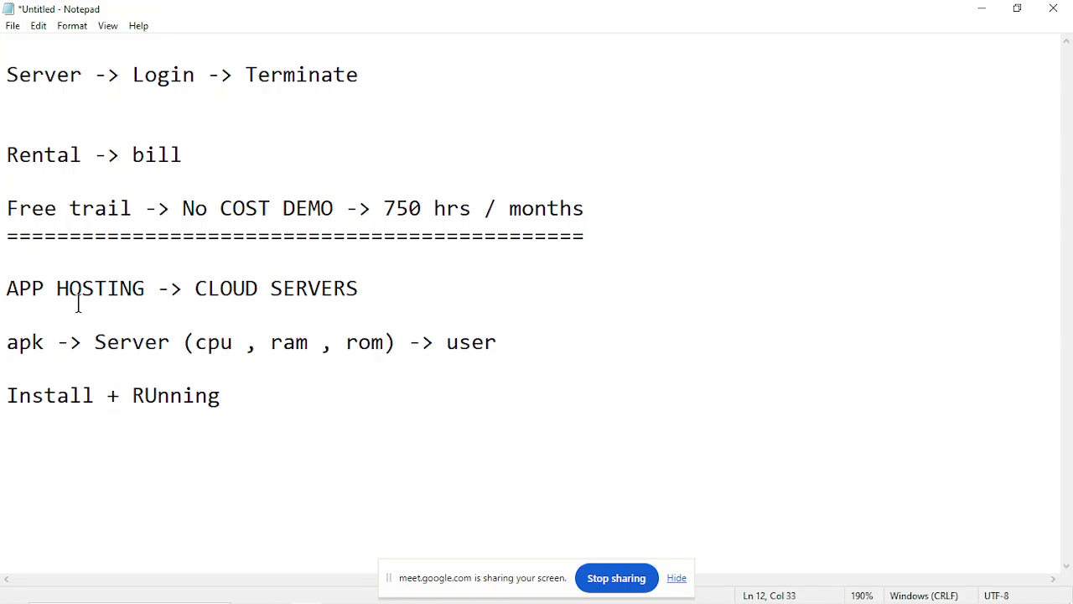
Insert the word "Package" after "apk" in the line about the server and user.
left_click(9, 344)
left_click_drag(9, 344, 61, 343)
left_click(57, 342)
type("Packa")
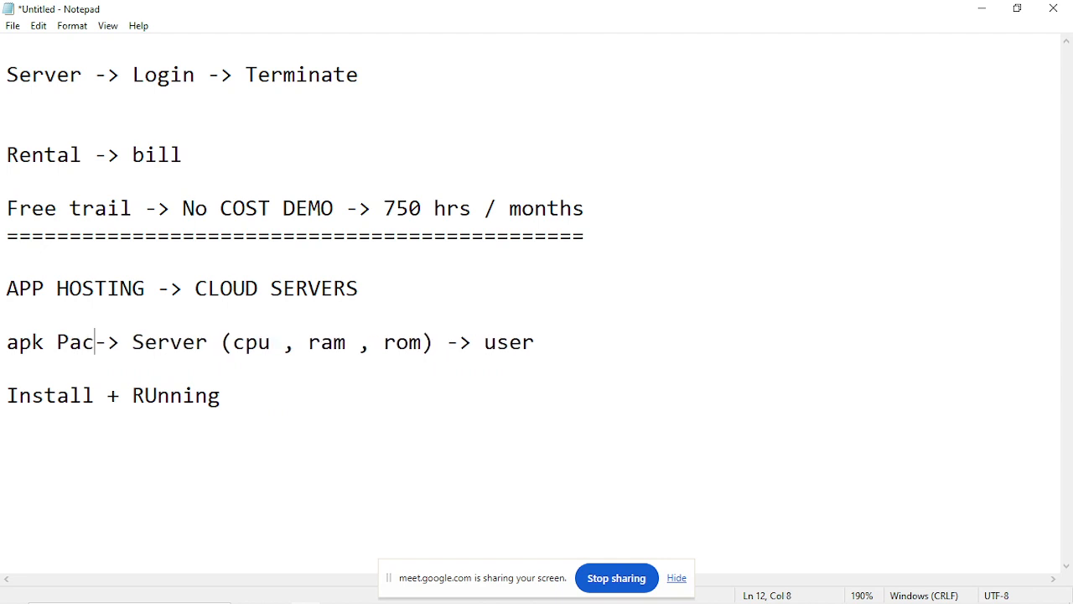
type("e")
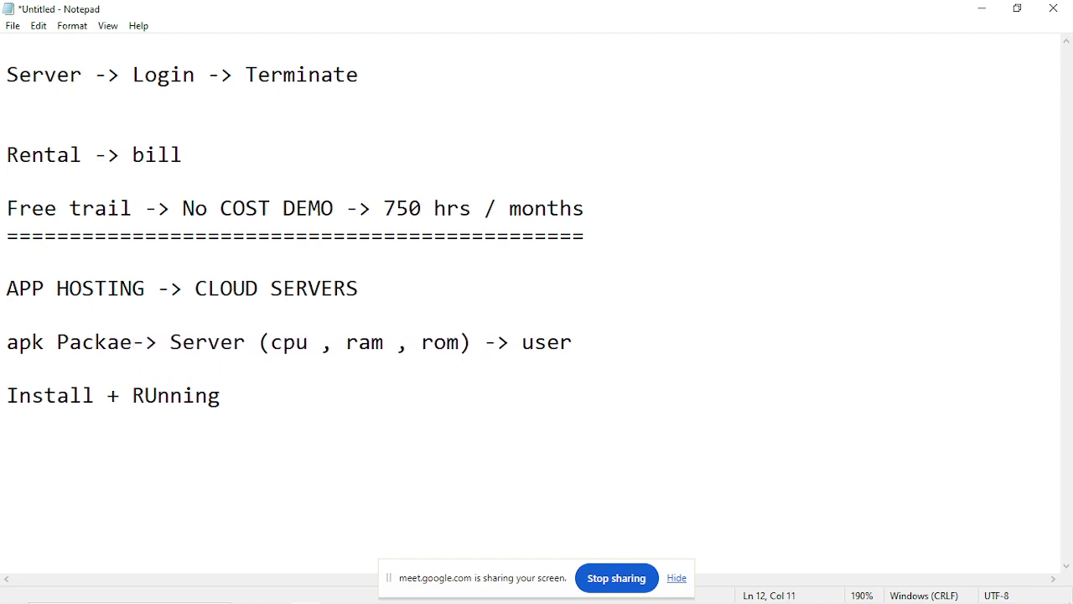
key("BackSpace")
type("ge")
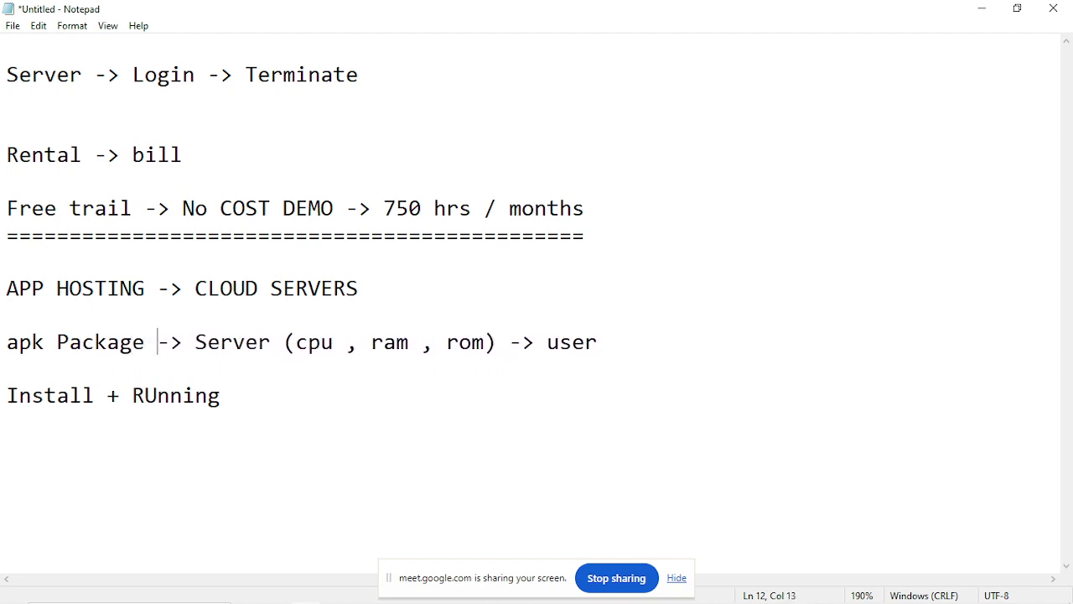
Review the "apk Package" line by highlighting its text and the word "user".
left_click_drag(1, 342, 462, 369)
left_click(139, 342)
left_click(463, 370)
left_click(547, 339)
left_click_drag(547, 339, 621, 335)
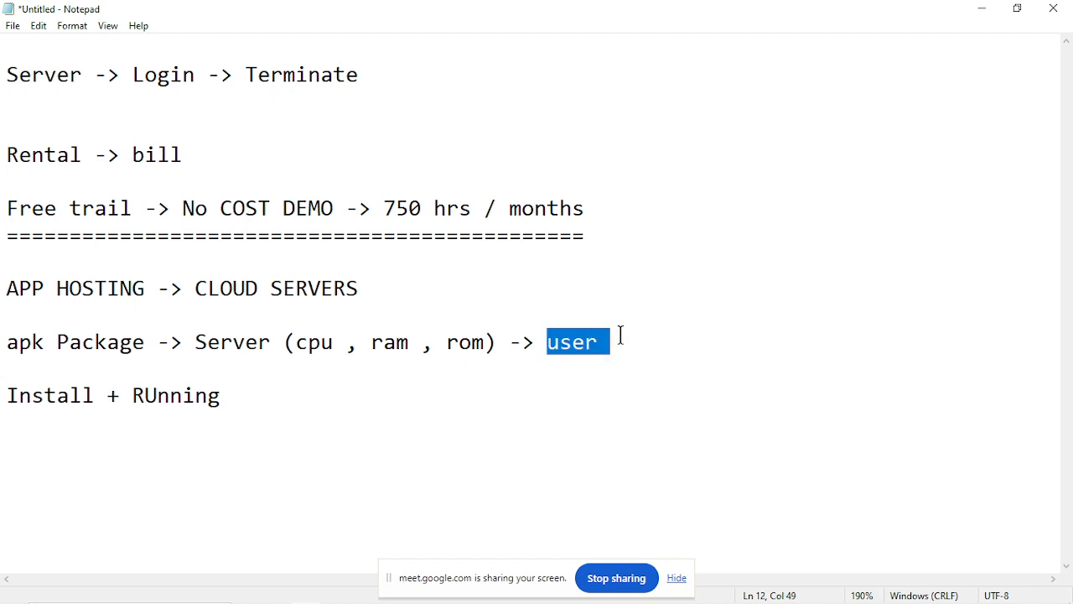
left_click(621, 335)
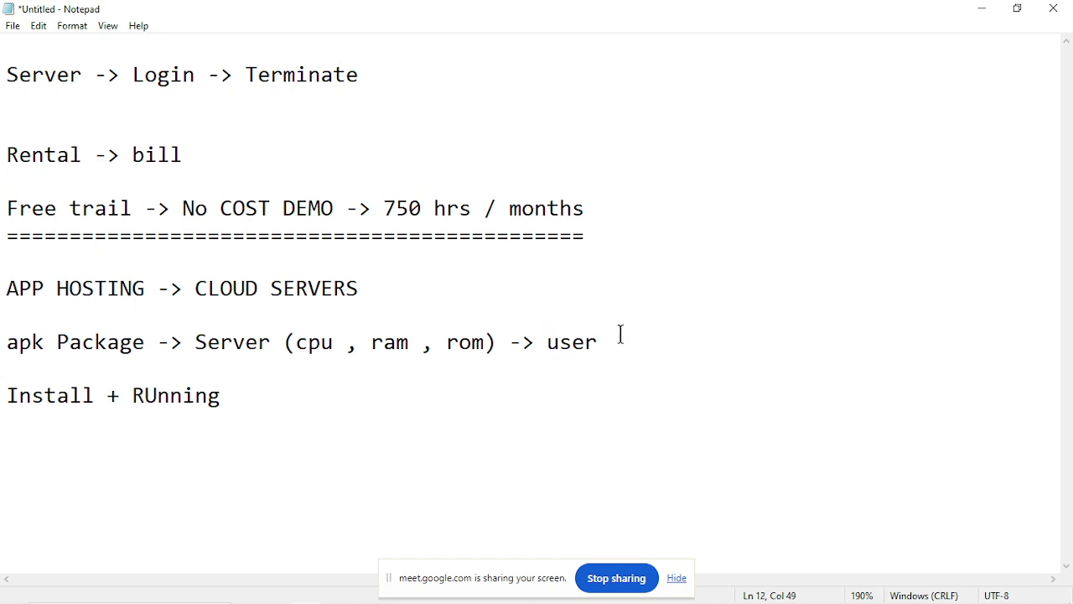
Add blank lines below "Install + RUnning" and start a numbered list with "1. Server Creation".
left_click(333, 410)
key("Return")
key("Return")
key("Return")
key("Return")
key("Return")
key("Return")
key("Return")
key("Up")
key("Up")
key("Up")
key("Up")
key("Up")
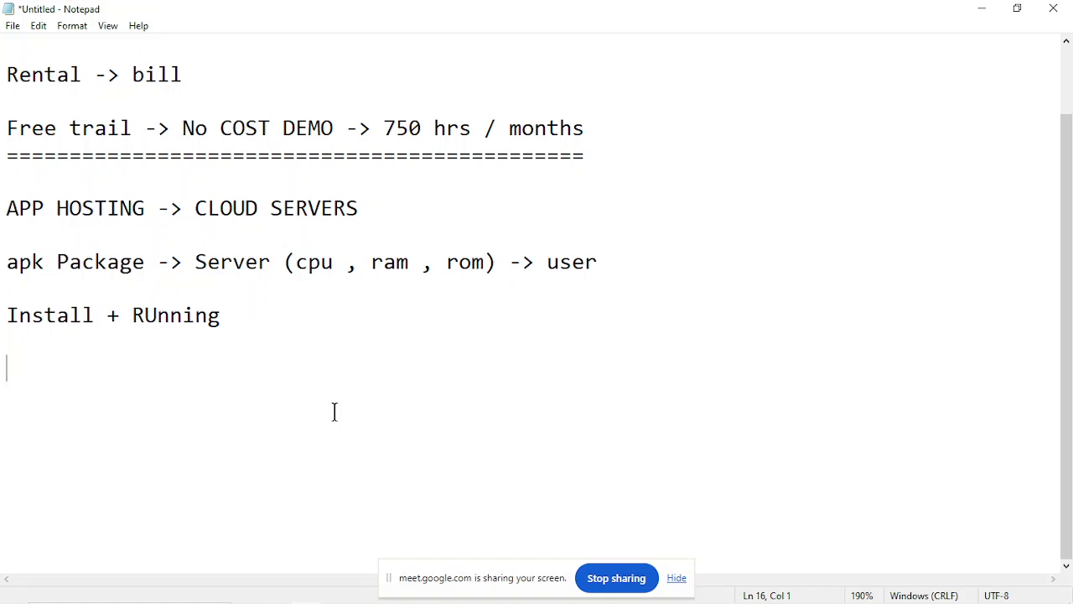
type("1. Server ")
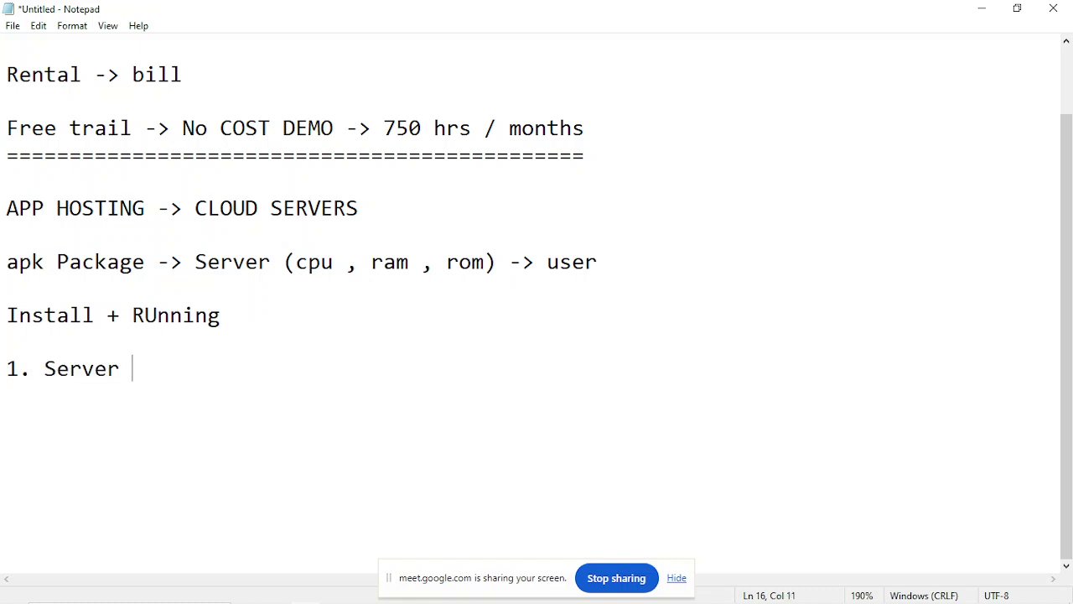
type("Creating")
key("BackSpace")
key("BackSpace")
key("BackSpace")
type("on")
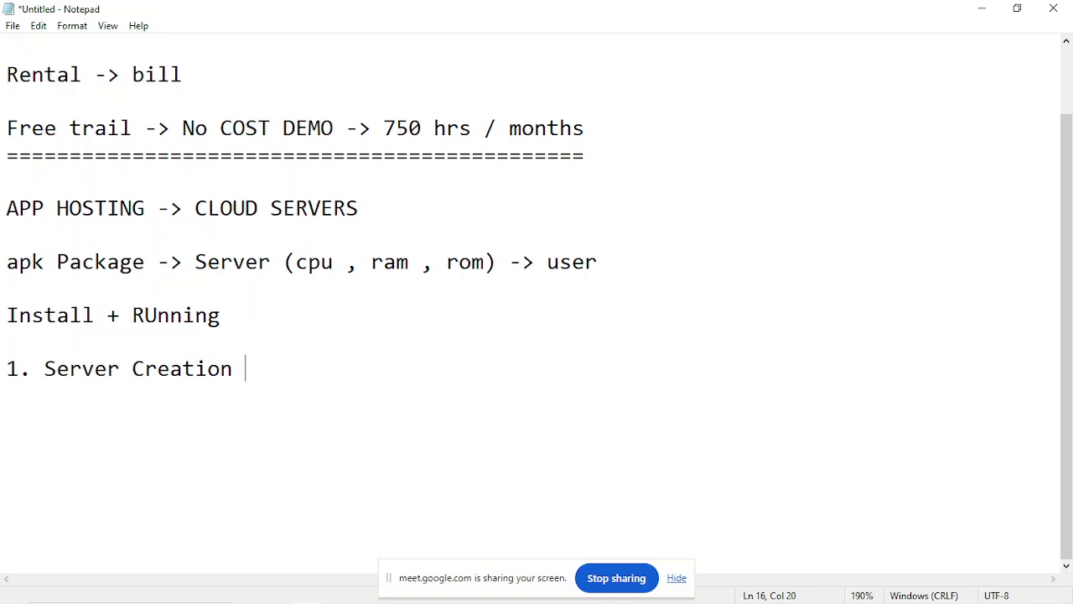
Add "2. Middleware Installtion" as the second item of the numbered list.
key("Return")
type("2. ")
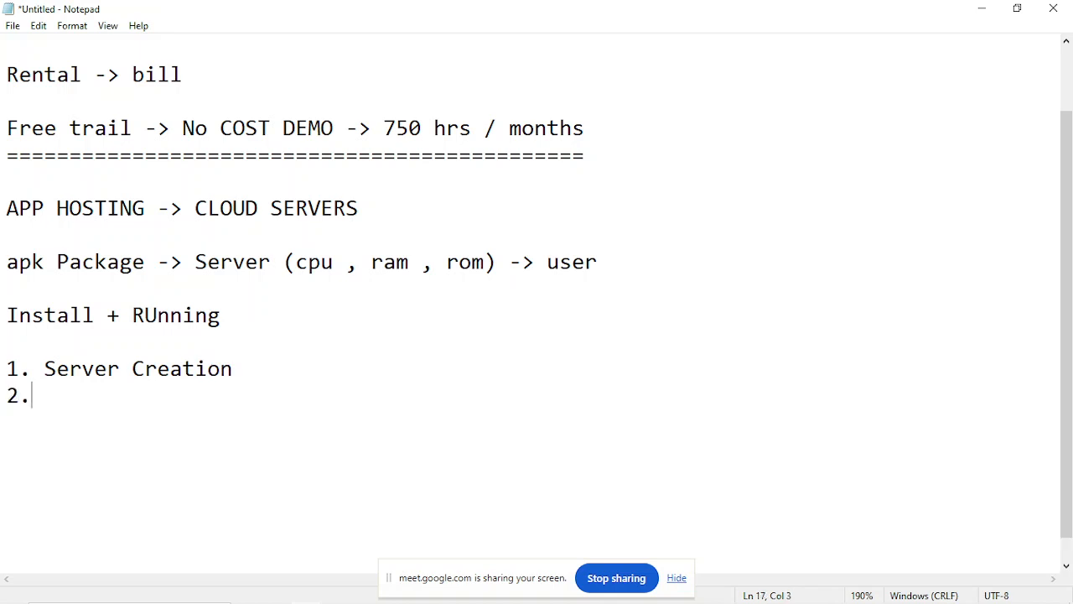
type("Middleware Installtion")
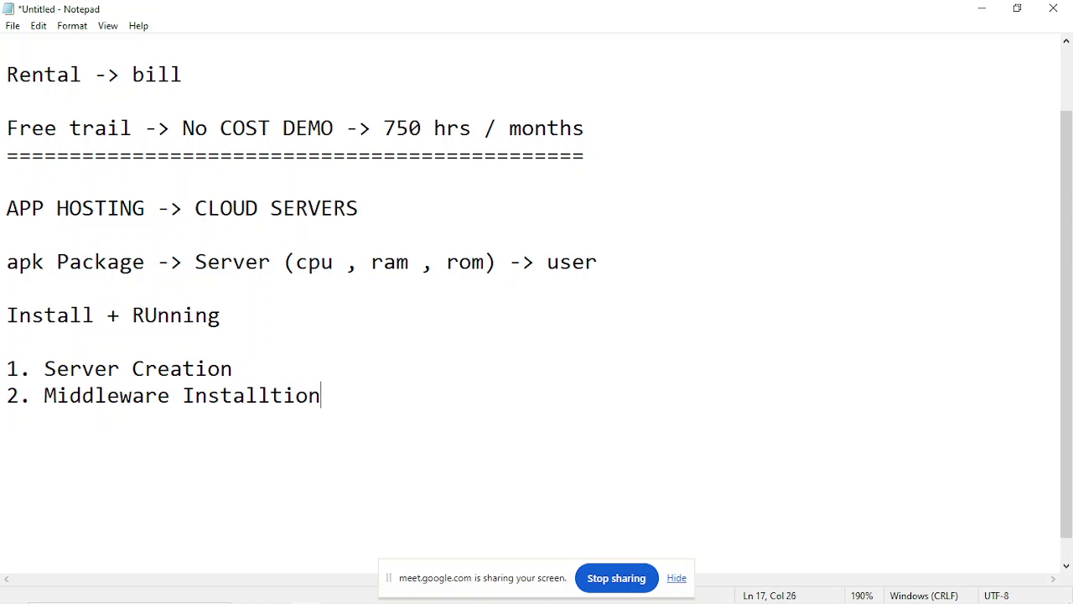
Add "3. Application Deployment" as the third list item and highlight the three items for review.
key("Return")
type("3. A")
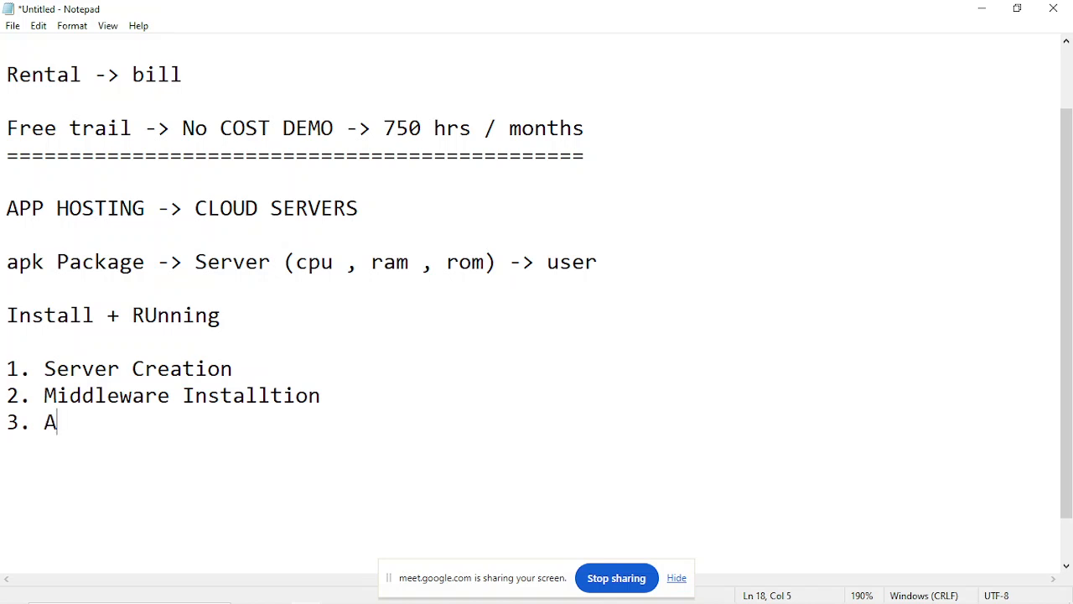
type("pplication")
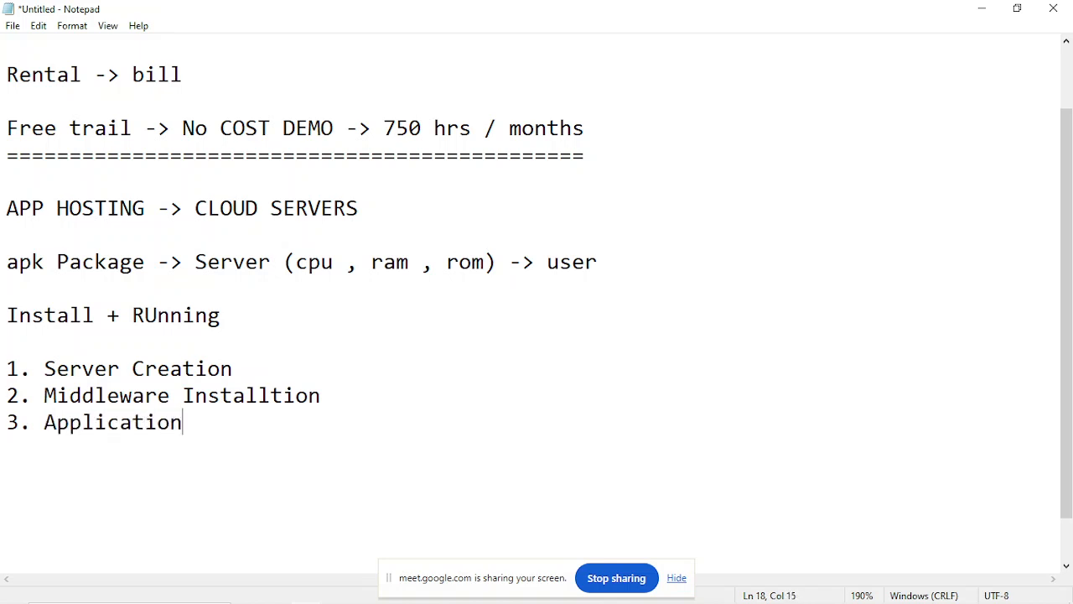
type(" Deployment")
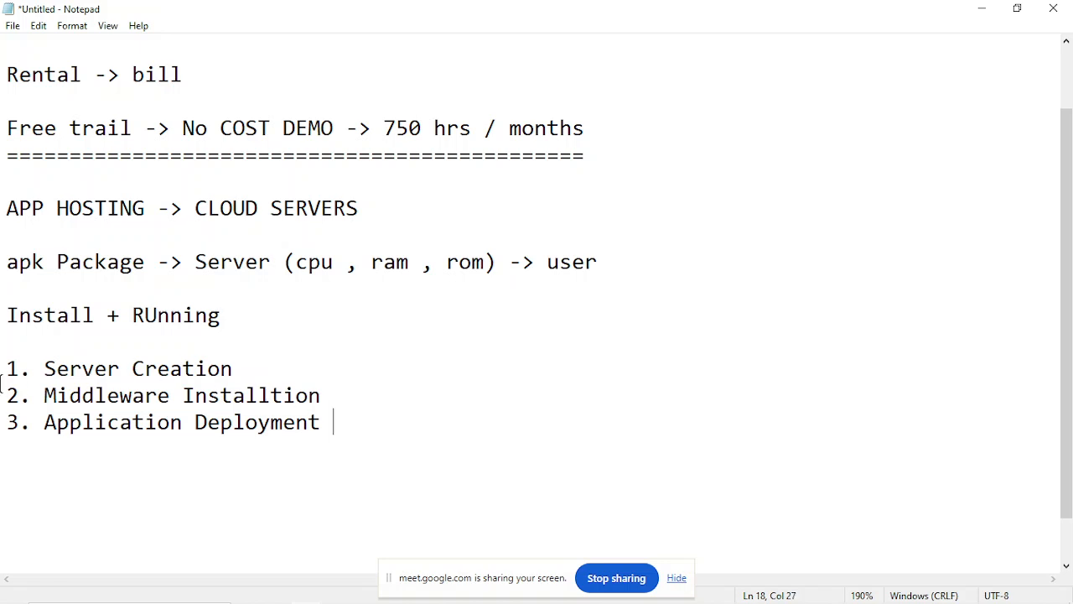
left_click_drag(2, 367, 324, 425)
left_click(323, 416)
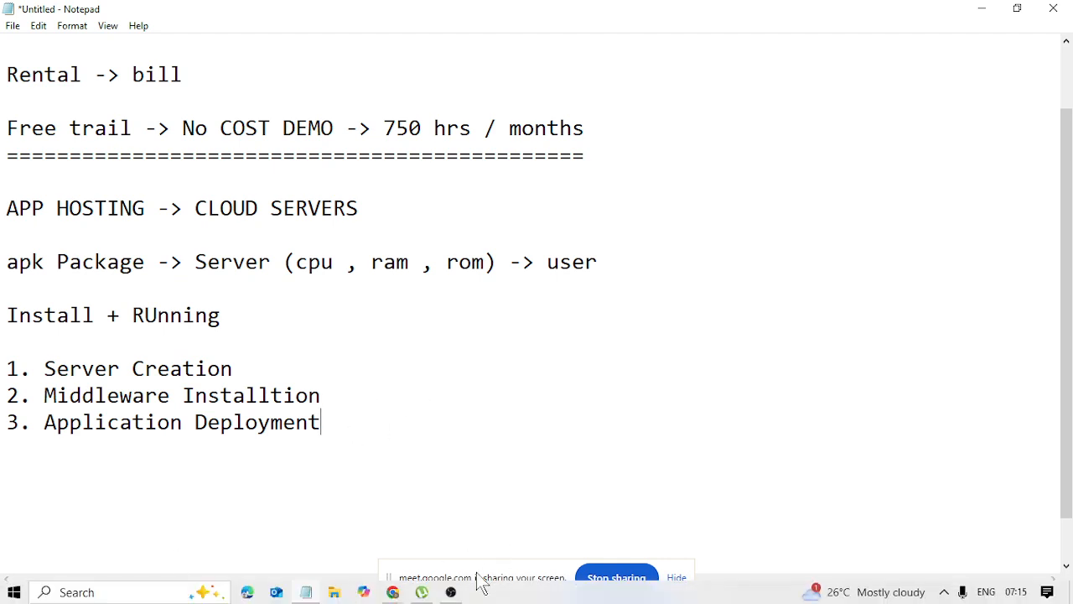
Switch to Chrome, search for "aws console" in a new tab and open the AWS Management Console result.
key("alt+Tab")
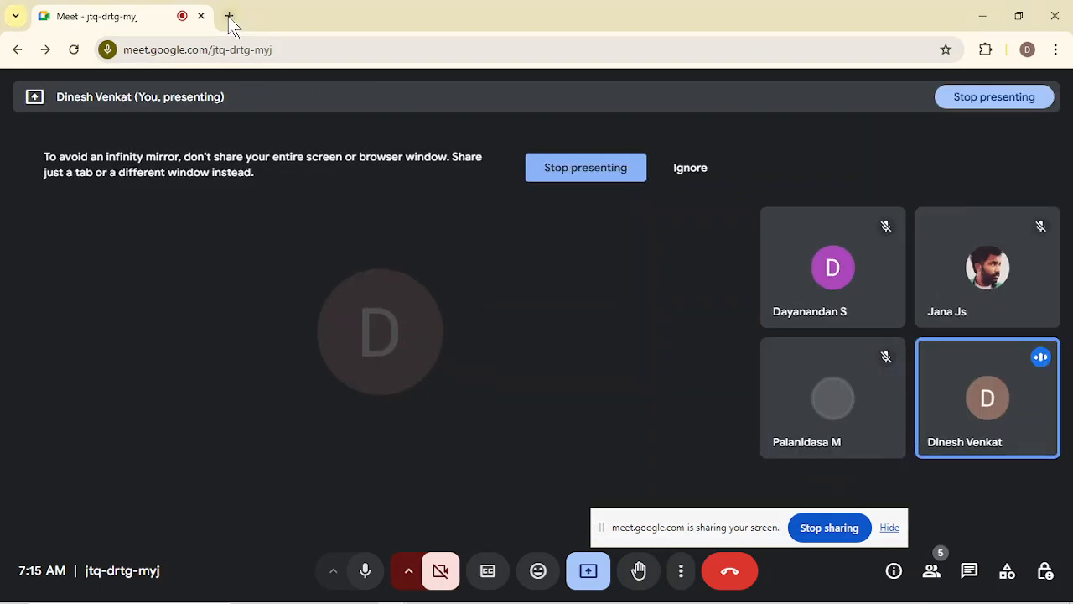
left_click(228, 16)
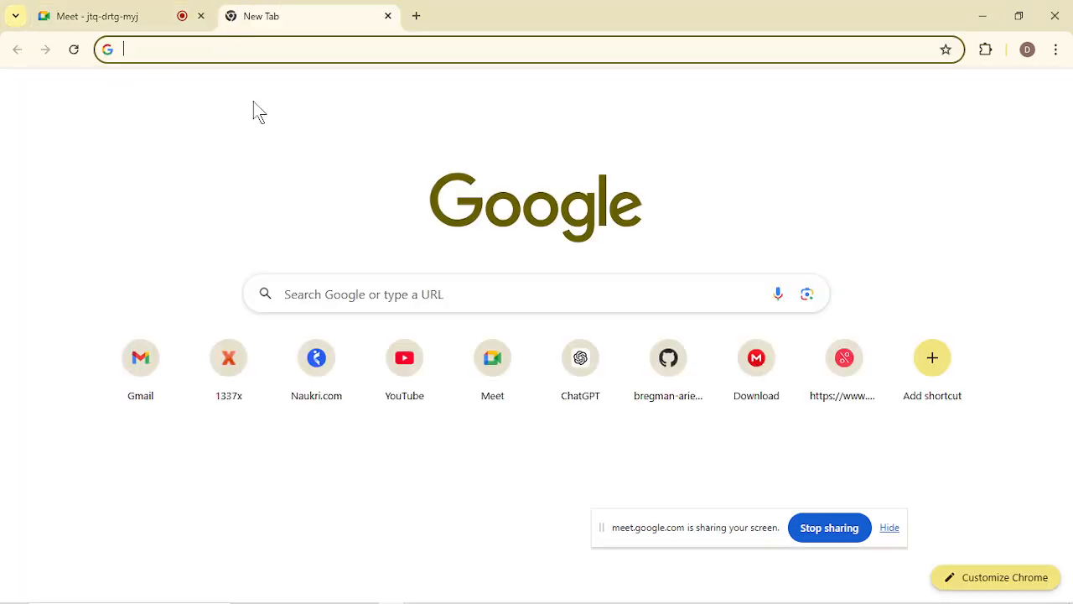
type("aws")
key("Return")
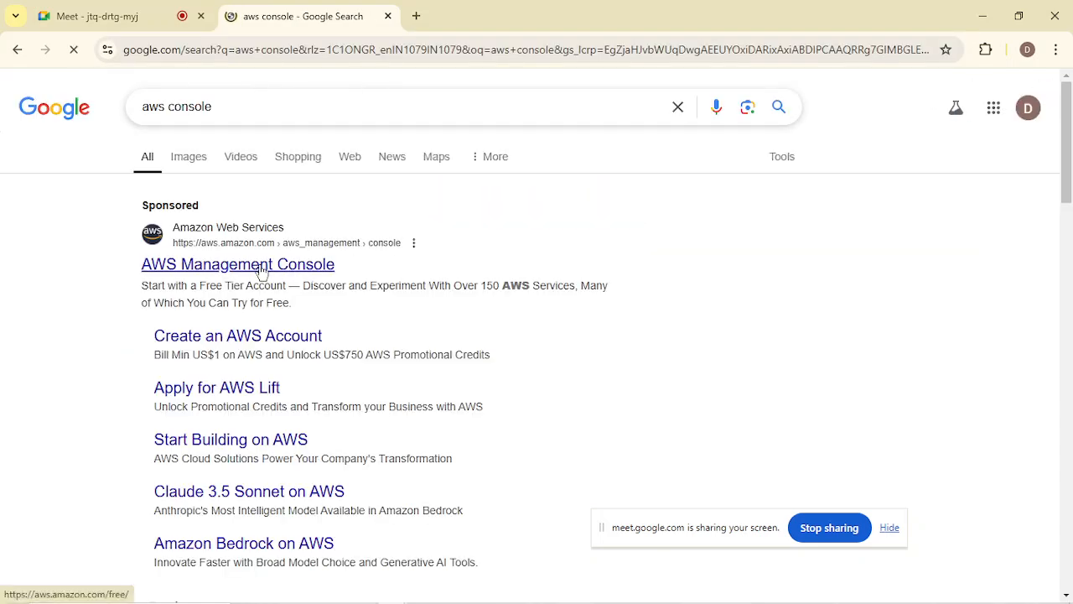
left_click(261, 267)
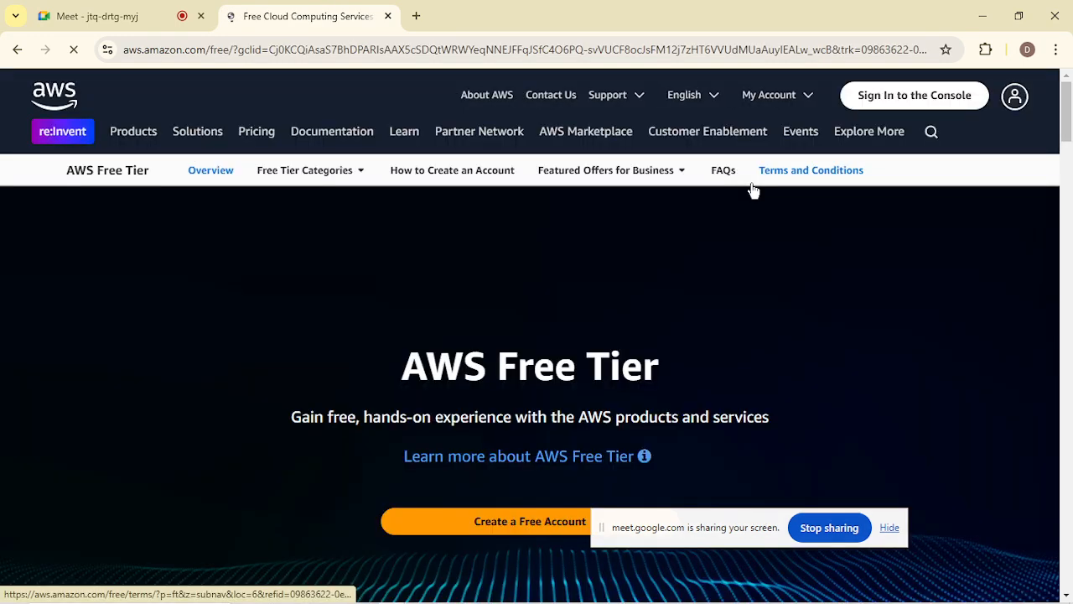
Sign in to the AWS console as root user with the prefilled email and password, and move the screen-sharing bar out of the way.
left_click(921, 98)
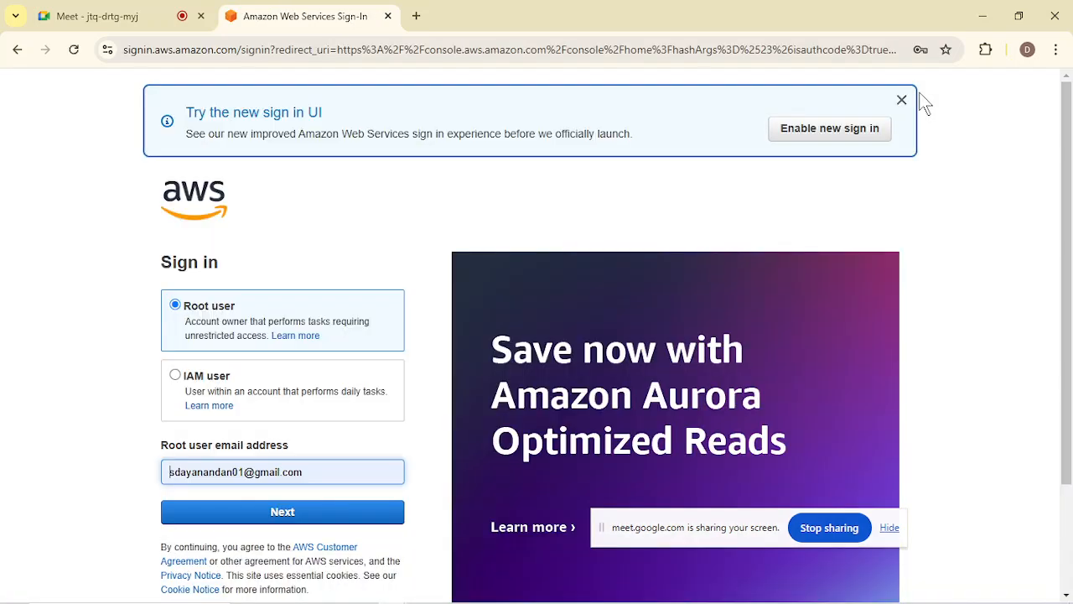
scroll(410, 307, "down", 1)
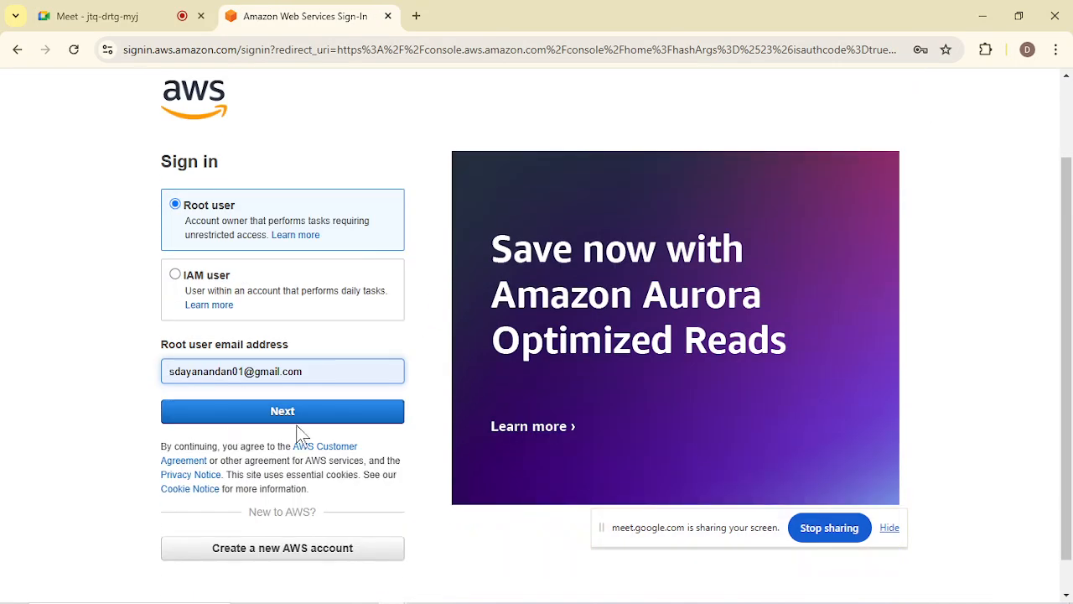
left_click(300, 412)
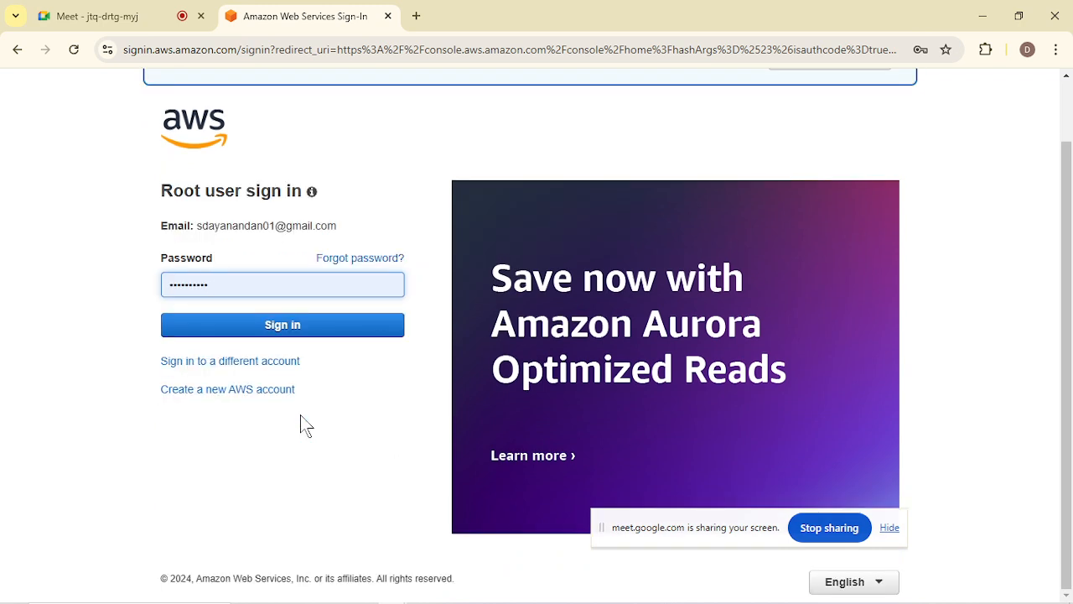
left_click(261, 326)
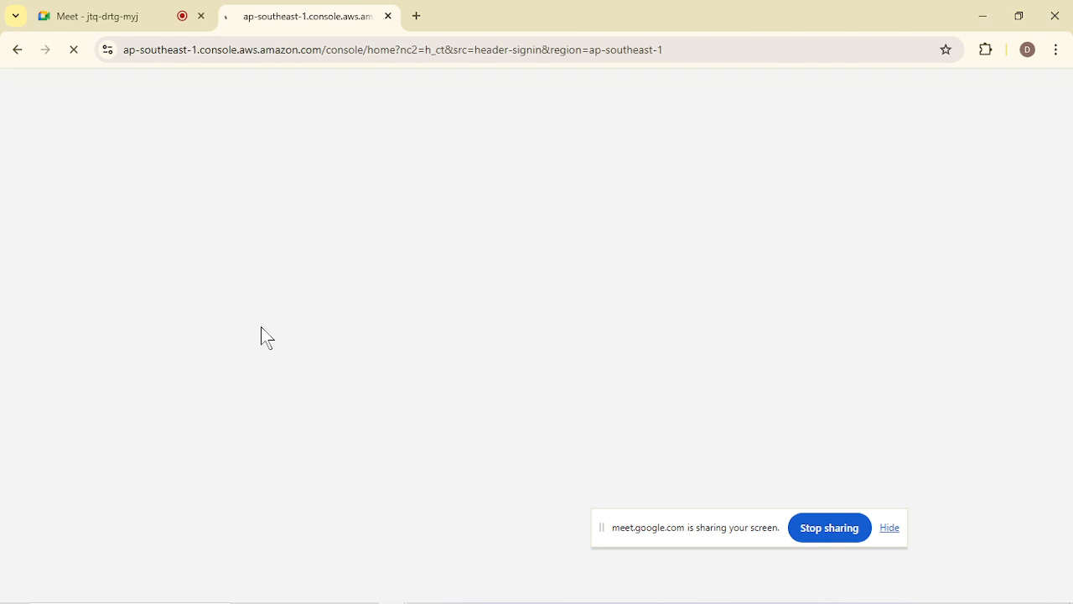
left_click_drag(659, 529, 905, 584)
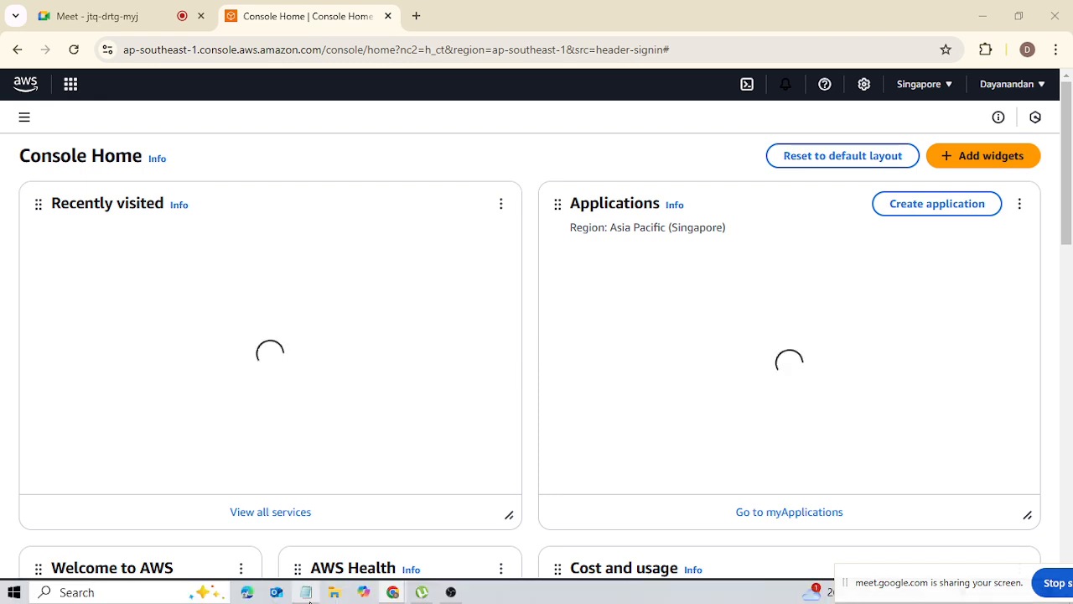
Switch to Notepad and add the heading "-> Req | Task" below the numbered list, underlined with "=============".
left_click(305, 592)
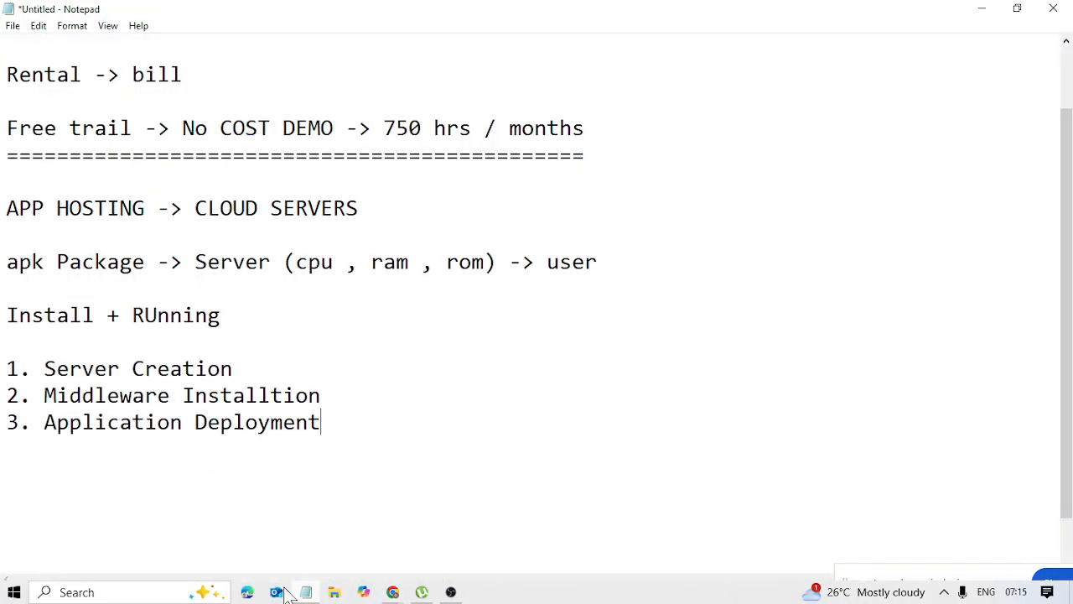
key("Return")
key("Return")
type("-> Req ")
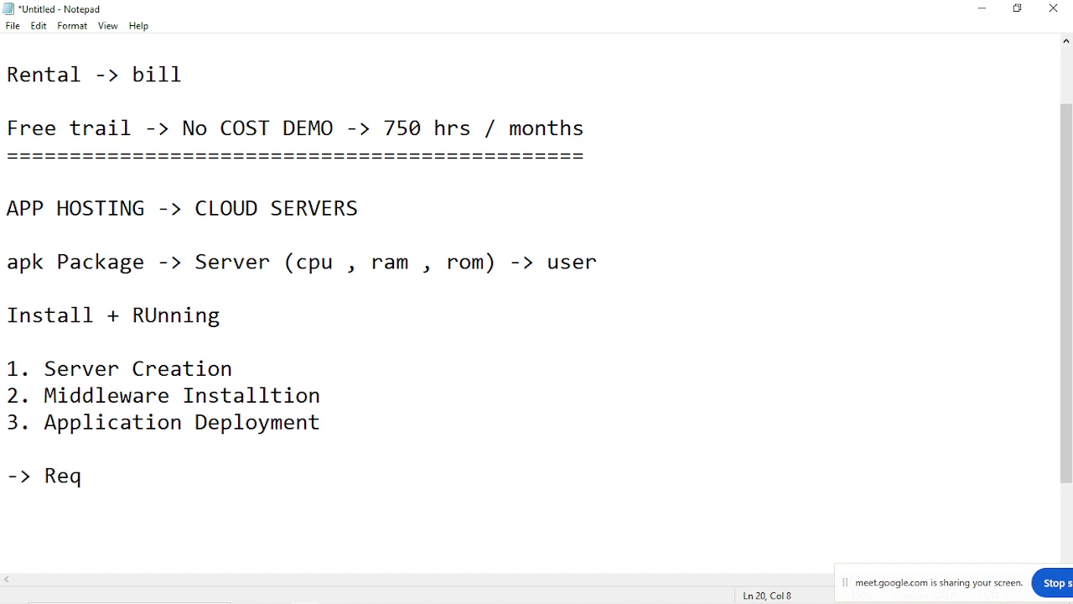
type("| Task")
key("Return")
type("=============")
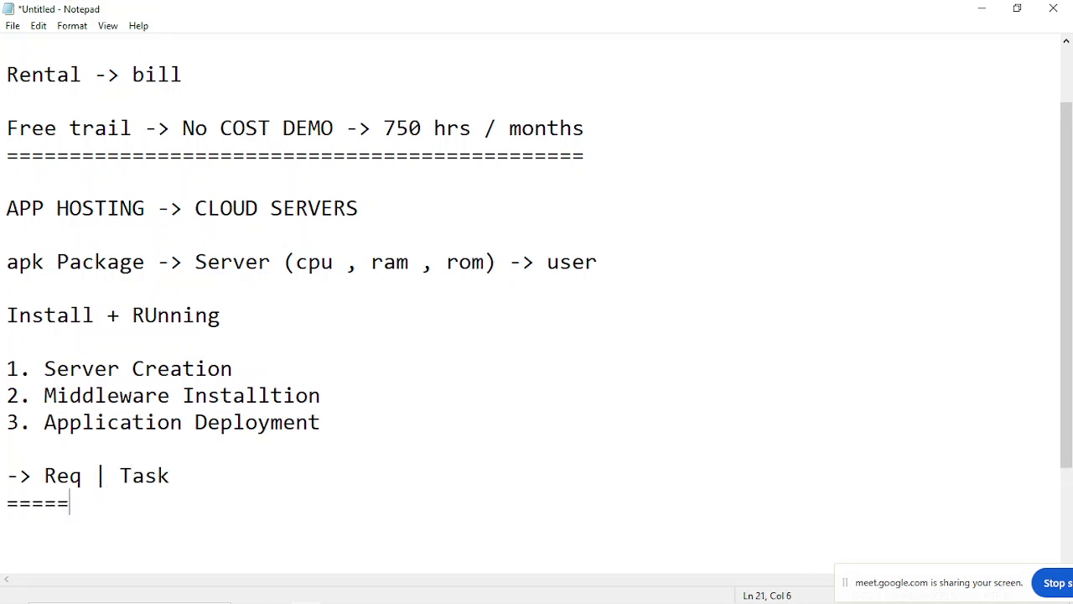
Add blank lines under the underlined heading and begin the first requirement line with "Windows Server |".
key("Return")
key("Return")
key("Return")
key("Return")
key("Return")
key("Return")
key("Return")
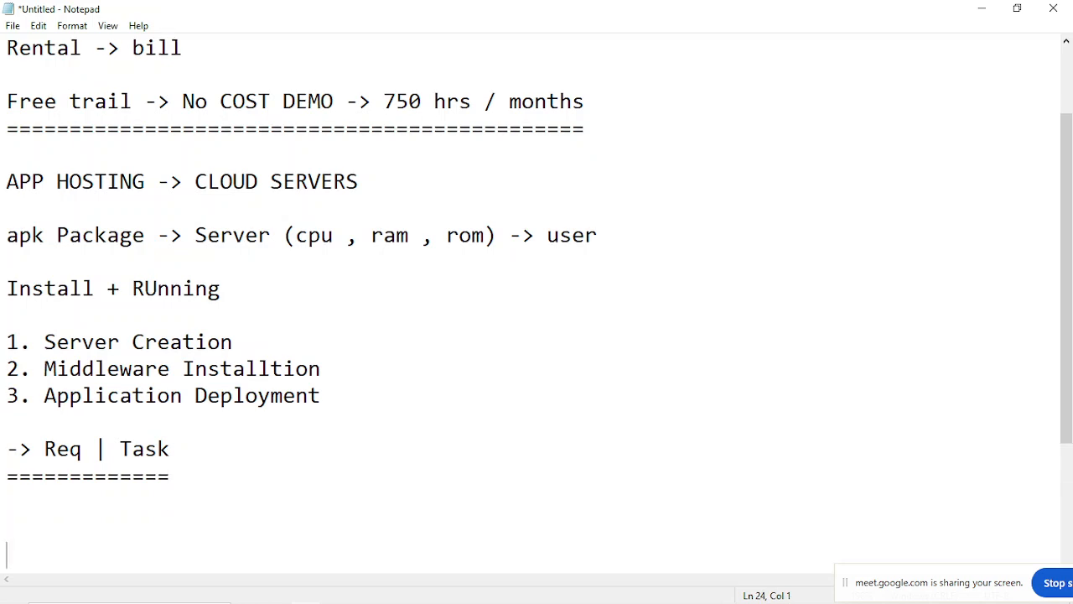
key("Up")
key("Up")
key("Up")
key("Up")
key("Up")
key("Up")
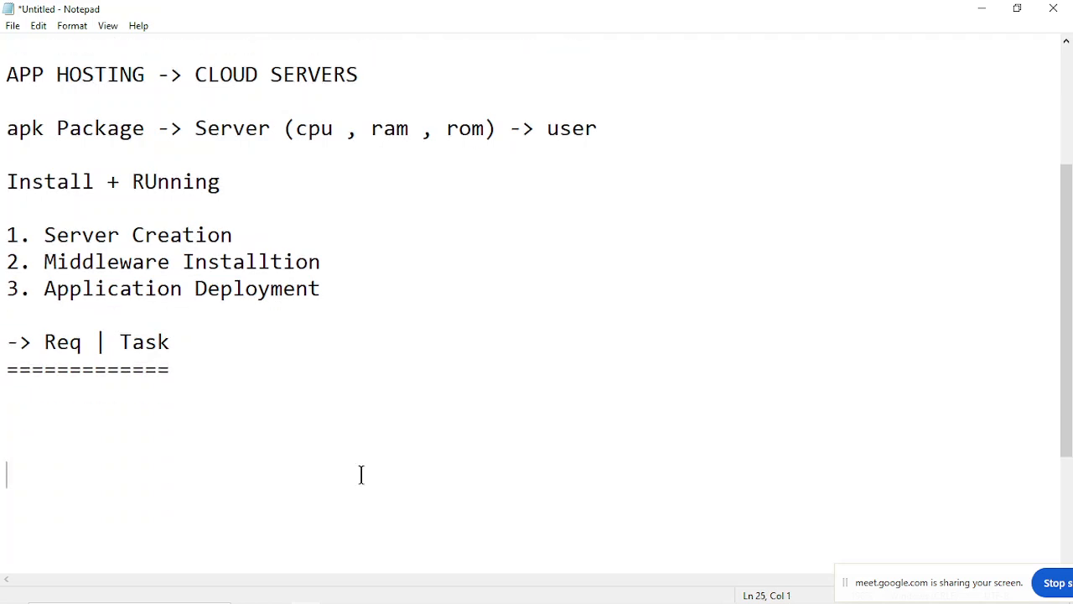
key("Down")
type("Windows ")
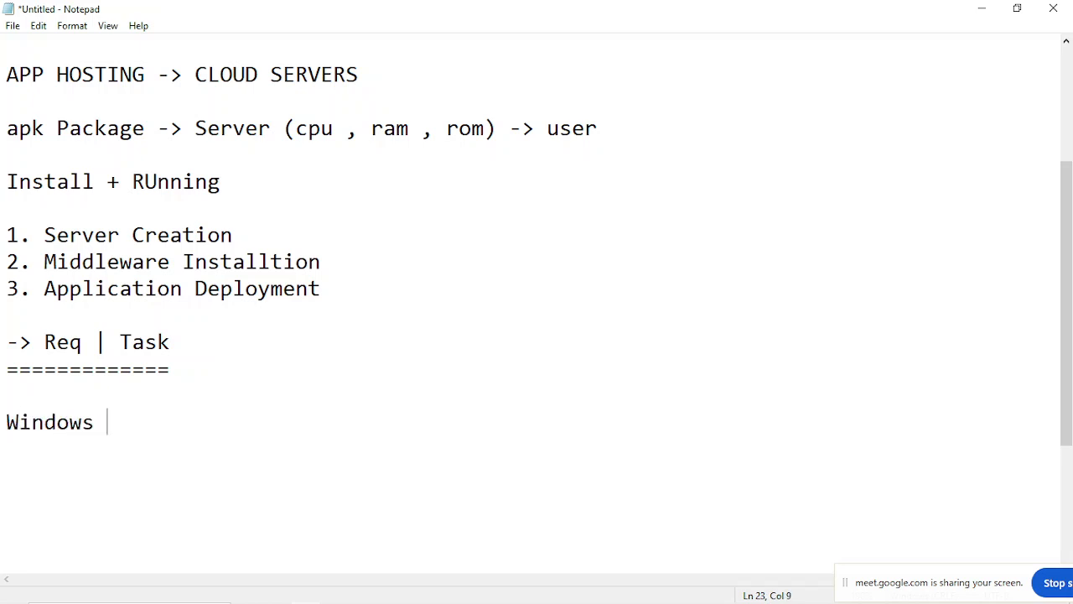
type("Server |")
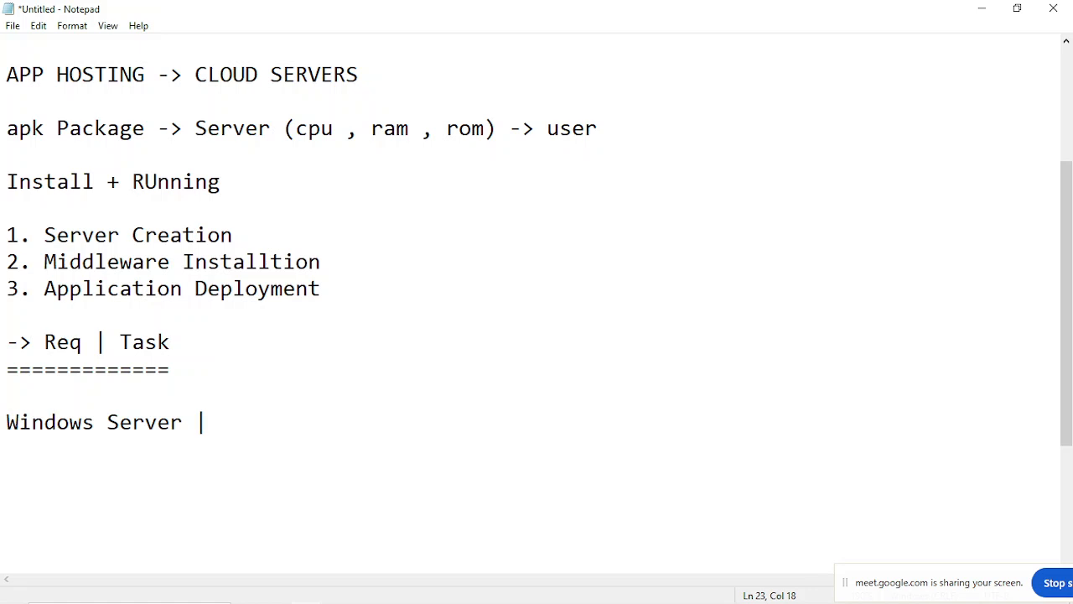
Append the server specs "1 GB RAM | 30 GB STORAGE | 1 CORE CPU" to the Windows Server line.
type("1 GB RAM | ")
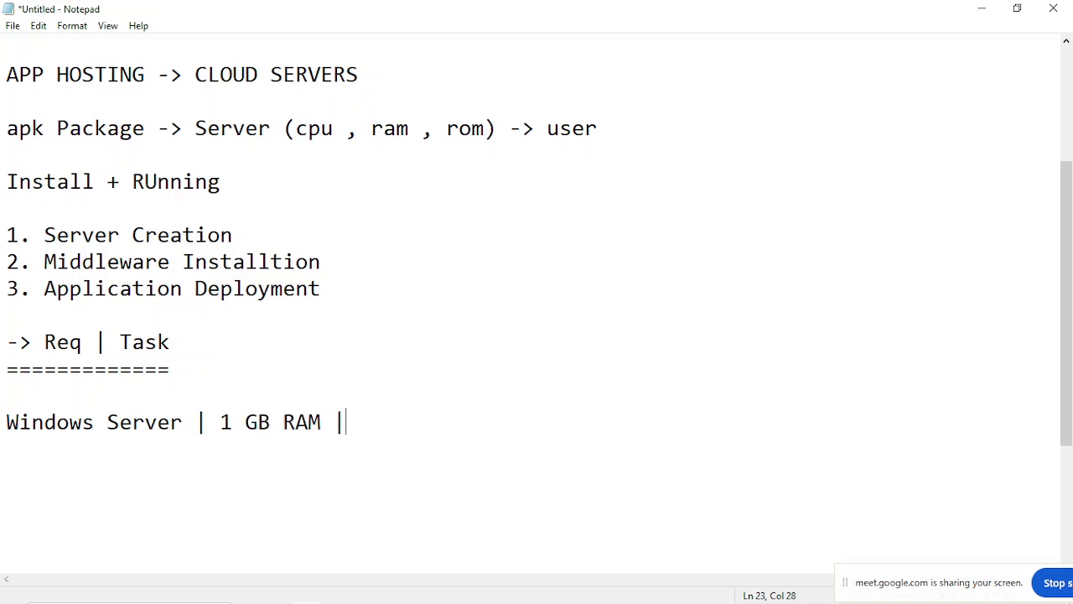
type("30 GB STORAG")
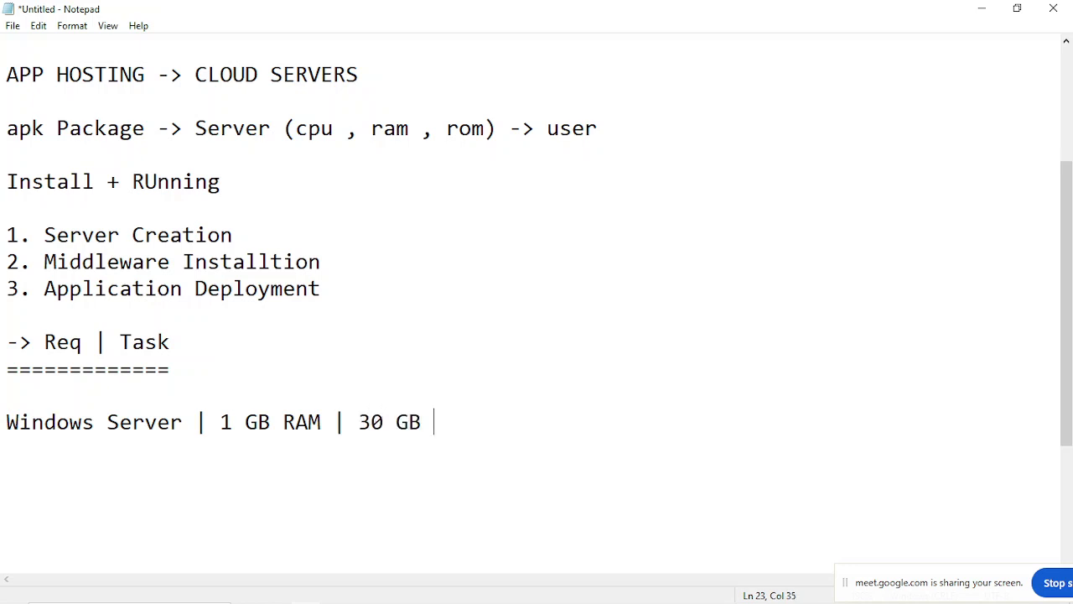
type("E ")
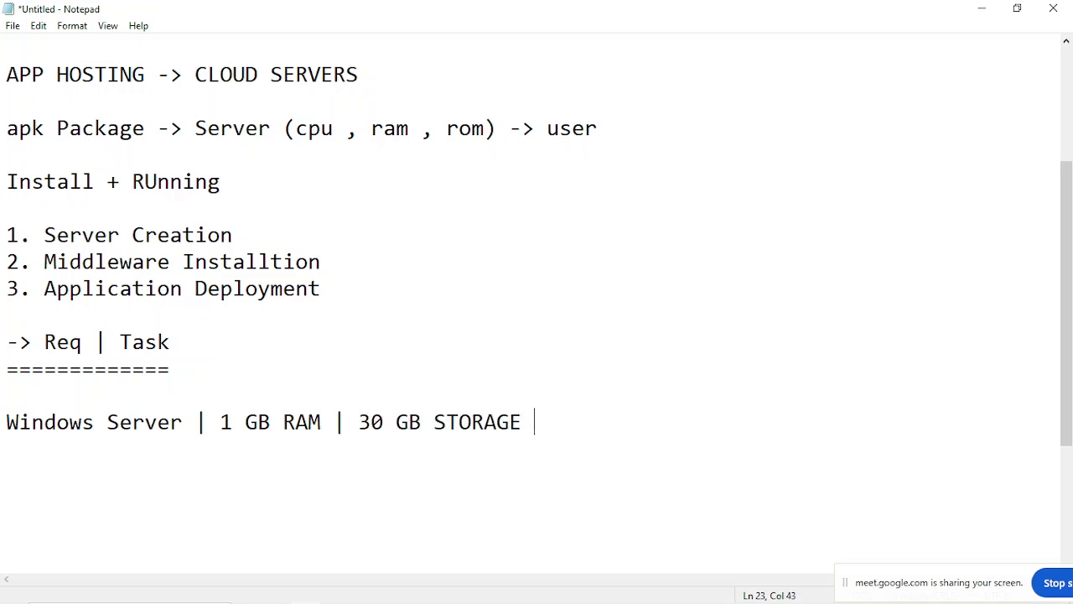
type("| 1 CORE CPU")
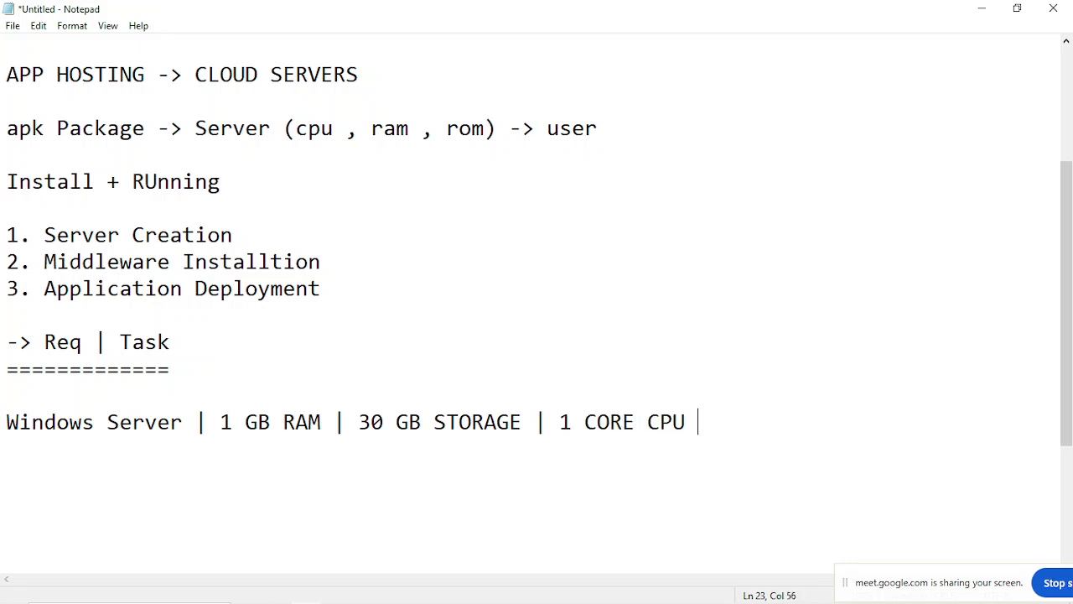
Insert the arrow "--> " at the start of the Windows Server line.
key("Home")
type("--:")
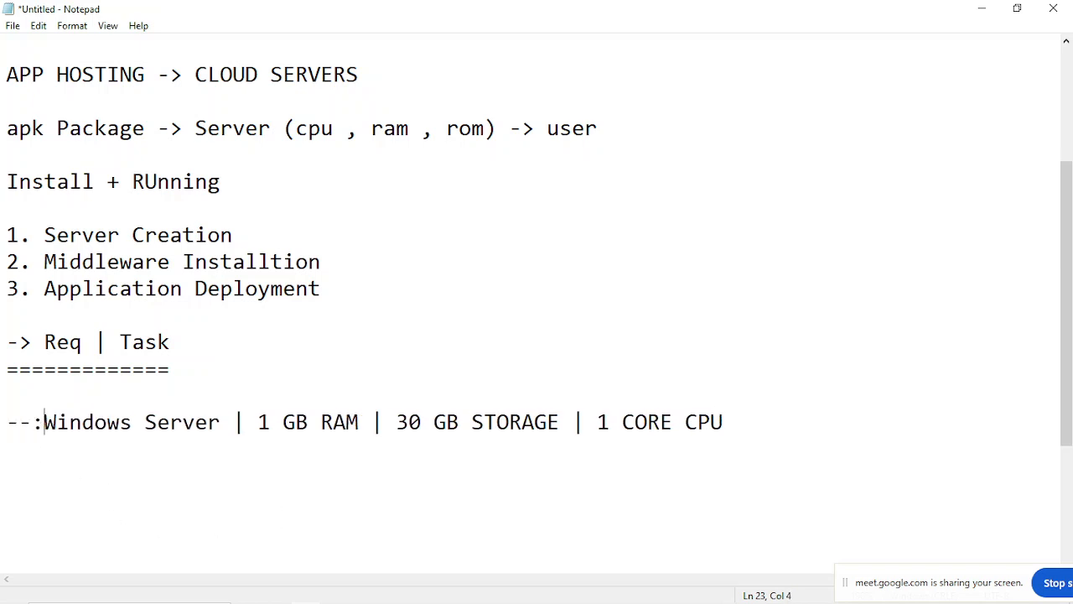
key("BackSpace")
type(">")
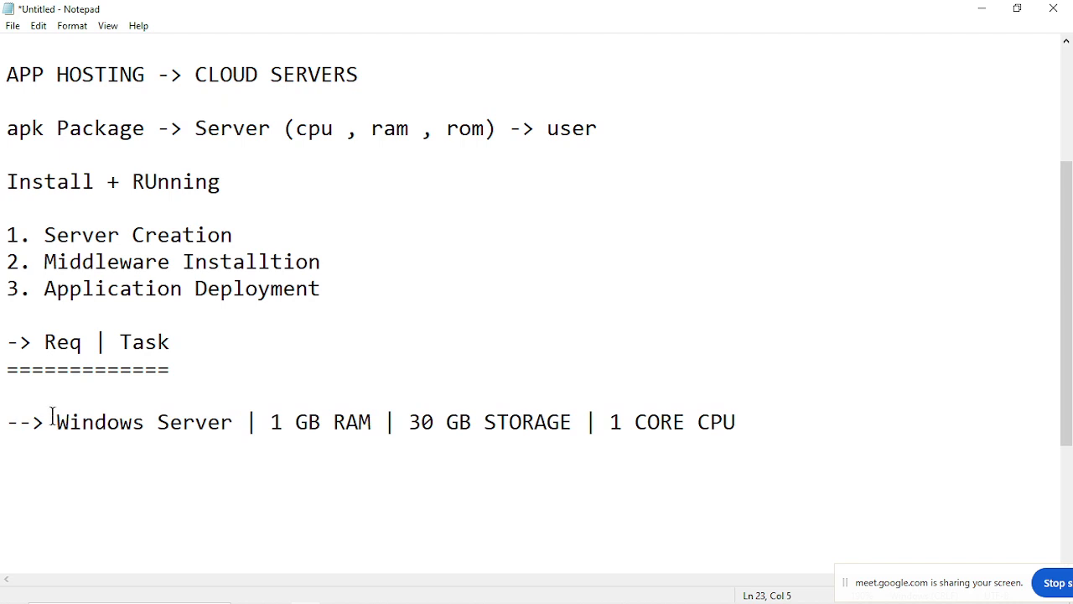
Add "--> IIS SOFTWARE INSTALL" as a new line below the Windows Server line.
left_click(764, 436)
left_click(766, 419)
key("Return")
type("-->")
left_click_drag(50, 421, 520, 463)
left_click(520, 463)
left_click(124, 456)
type("IIS SOFTWARE ")
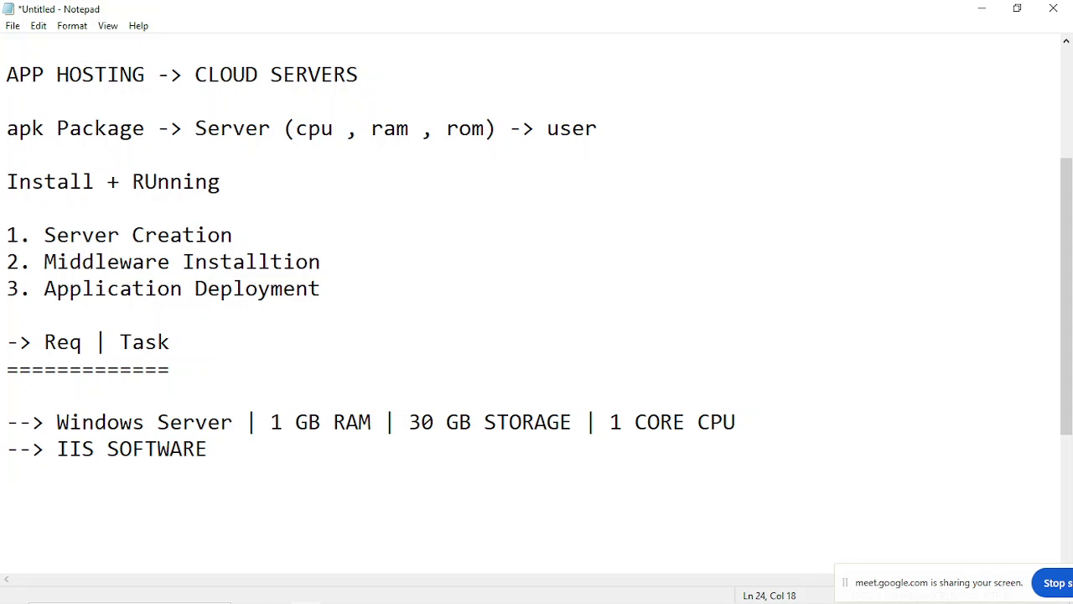
type("INSTALL")
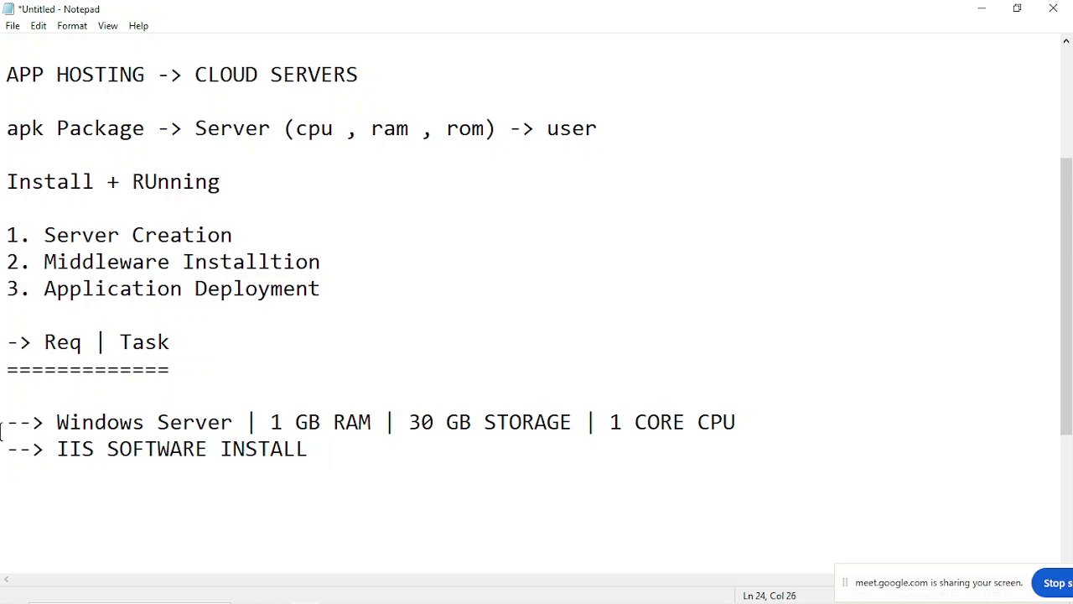
Highlight the two requirement lines briefly, and add "--> WEB APPLICATION HOST" as the third line.
left_click_drag(5, 422, 305, 458)
left_click(321, 460)
key("Return")
type("--> WEB APPL")
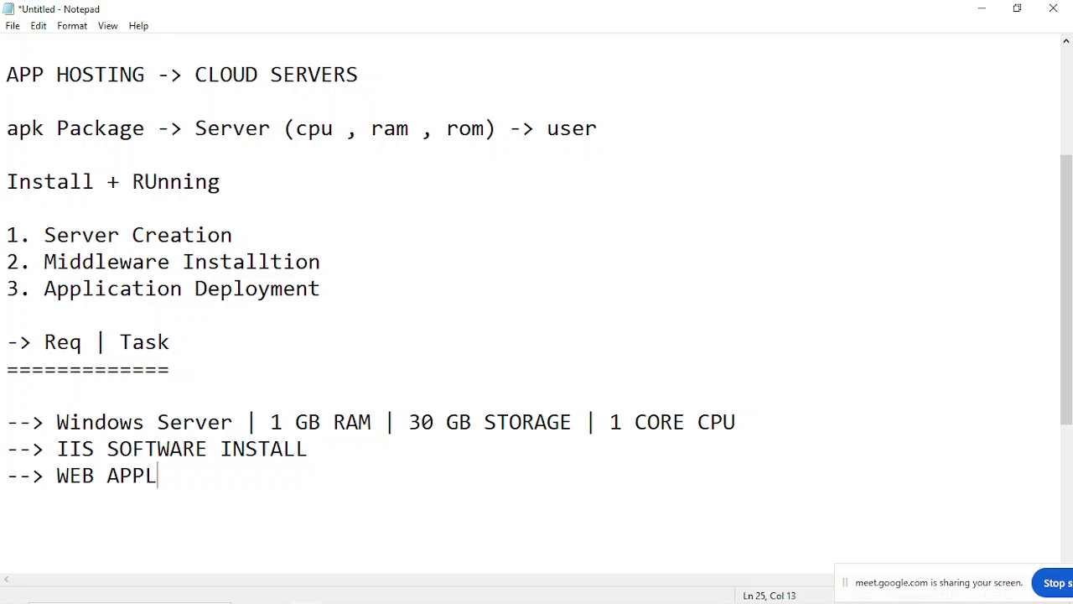
type("ICATION HOST")
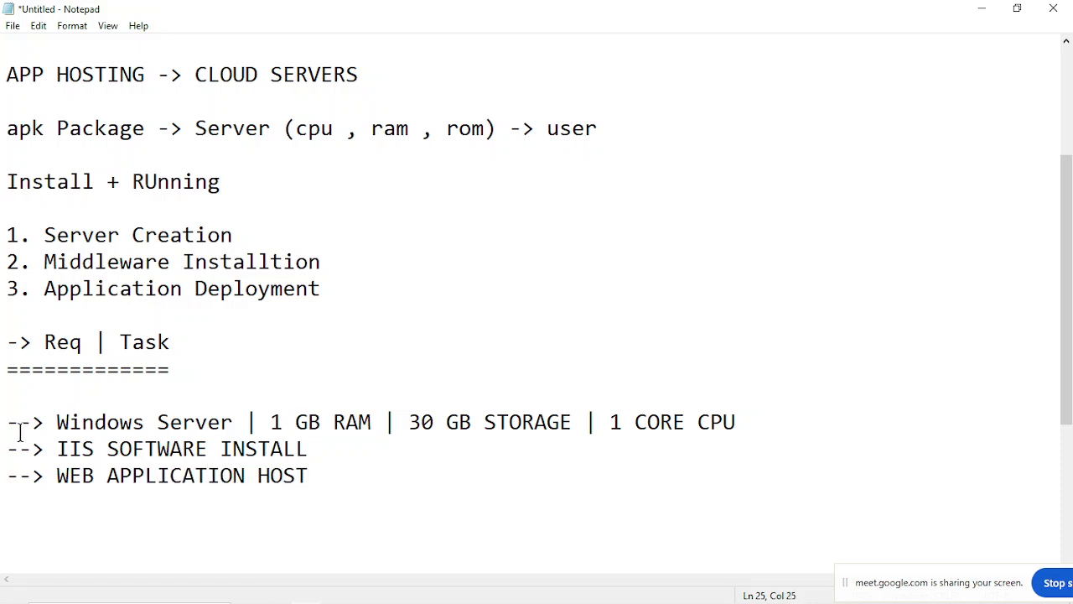
Highlight the three requirement lines and the "Req | Task" heading to review the whole task block.
left_click_drag(6, 421, 397, 503)
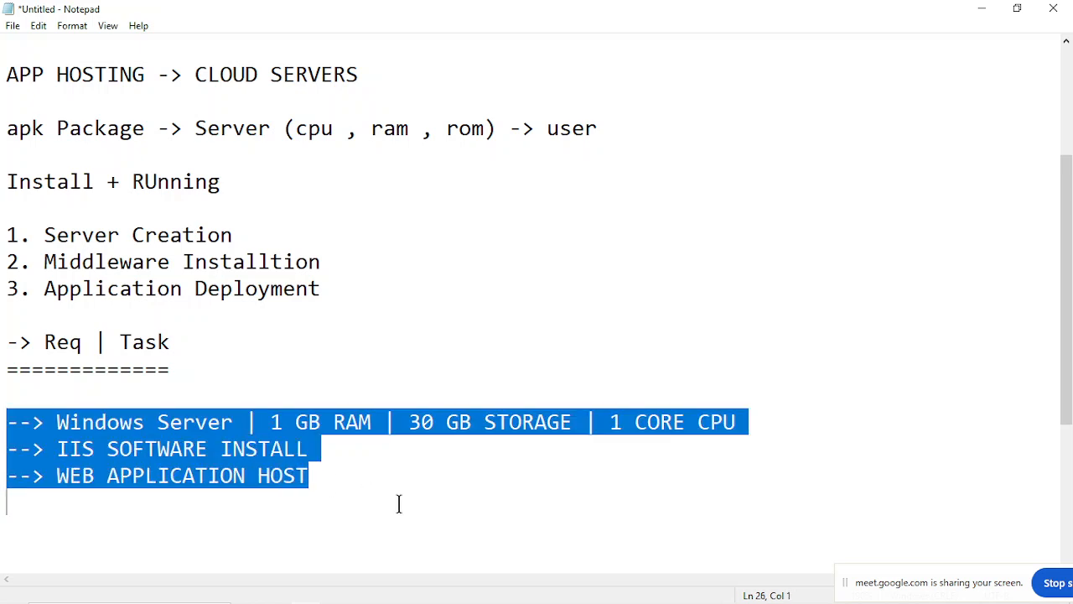
left_click(399, 503)
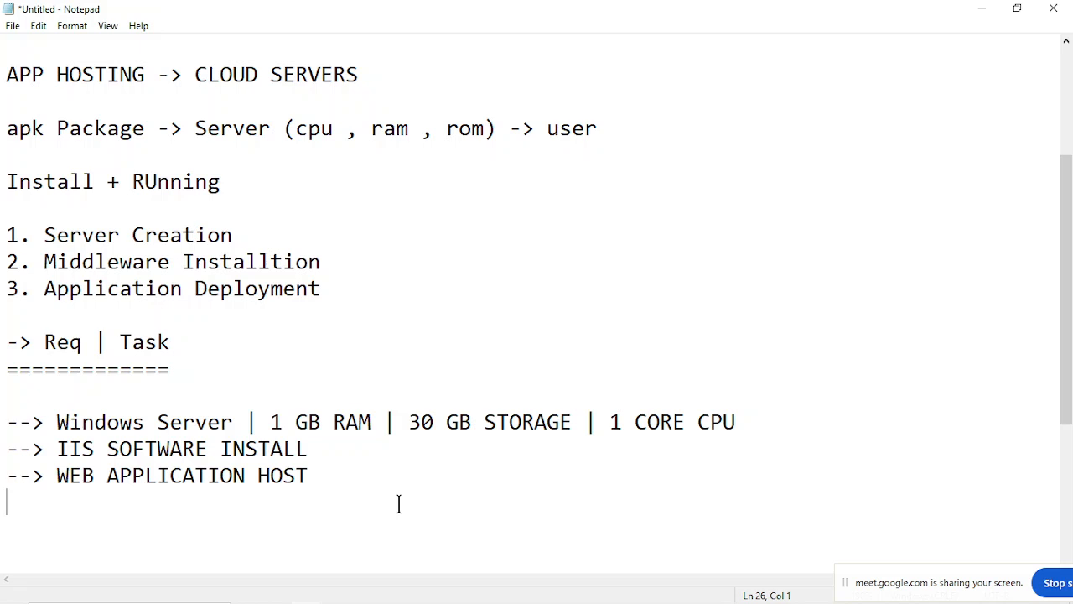
left_click_drag(1, 418, 344, 481)
left_click(344, 481)
left_click(26, 423)
key("shift+Home")
left_click(9, 369)
left_click_drag(7, 340, 173, 383)
left_click(369, 515, "shift")
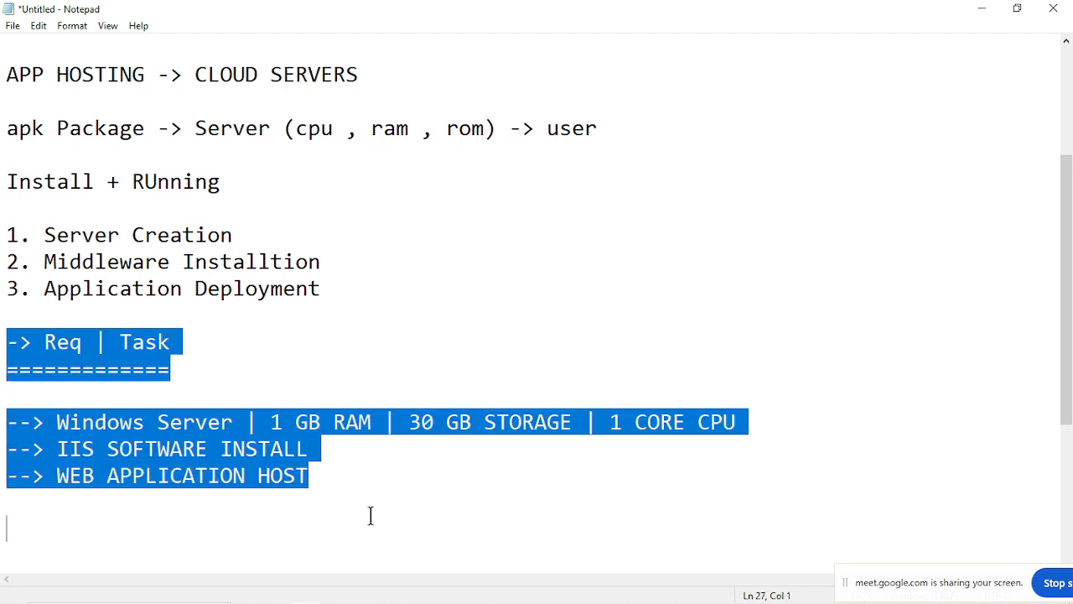
left_click(370, 514)
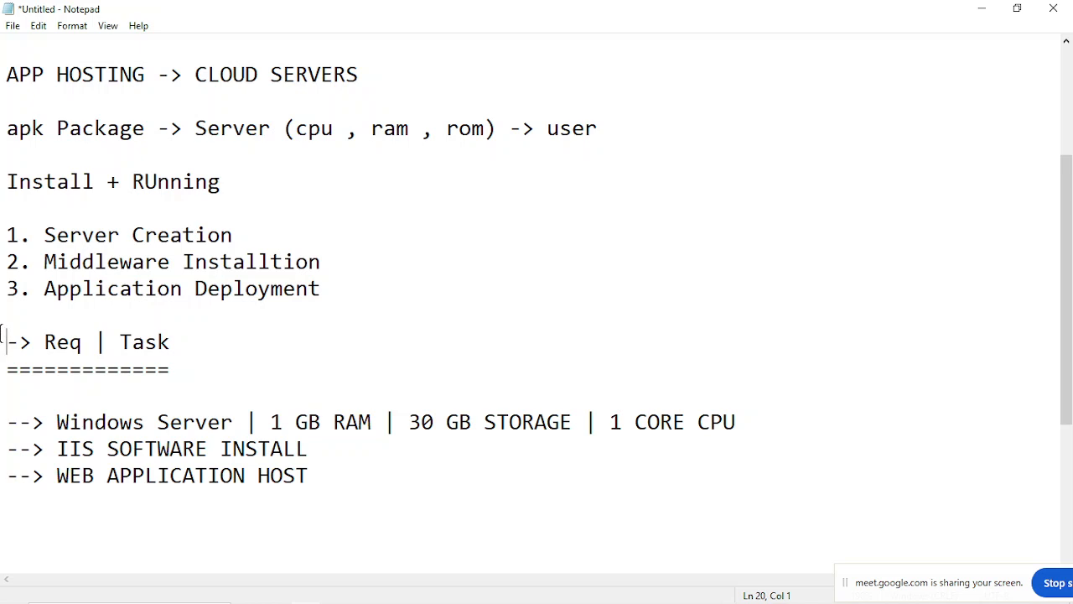
Highlight the Windows Server, IIS software and web application lines one at a time to review each requirement.
left_click_drag(46, 422, 297, 417)
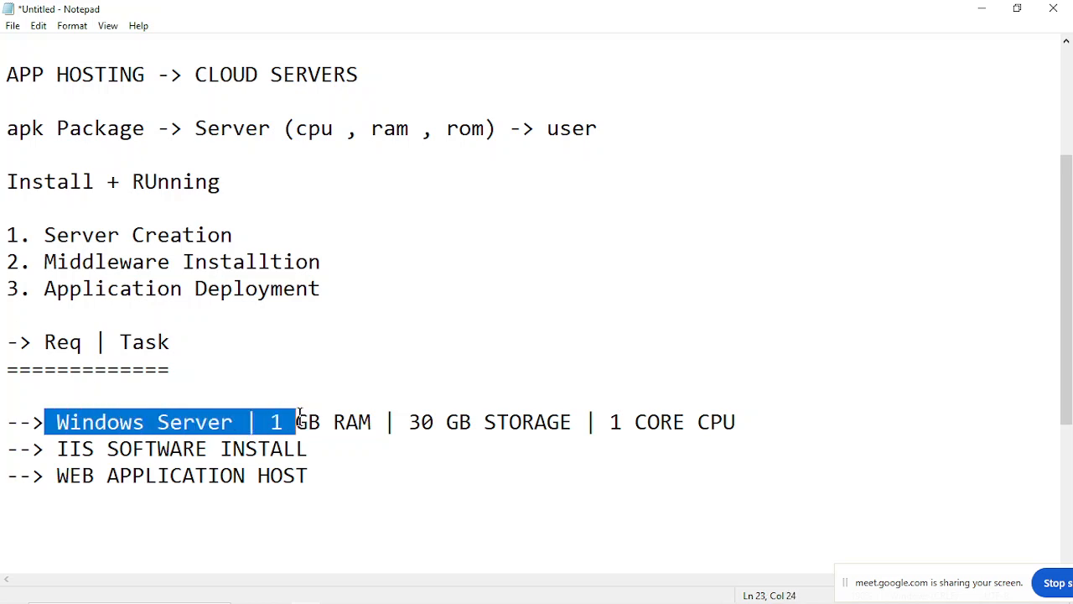
left_click(297, 417)
left_click_drag(42, 450, 355, 450)
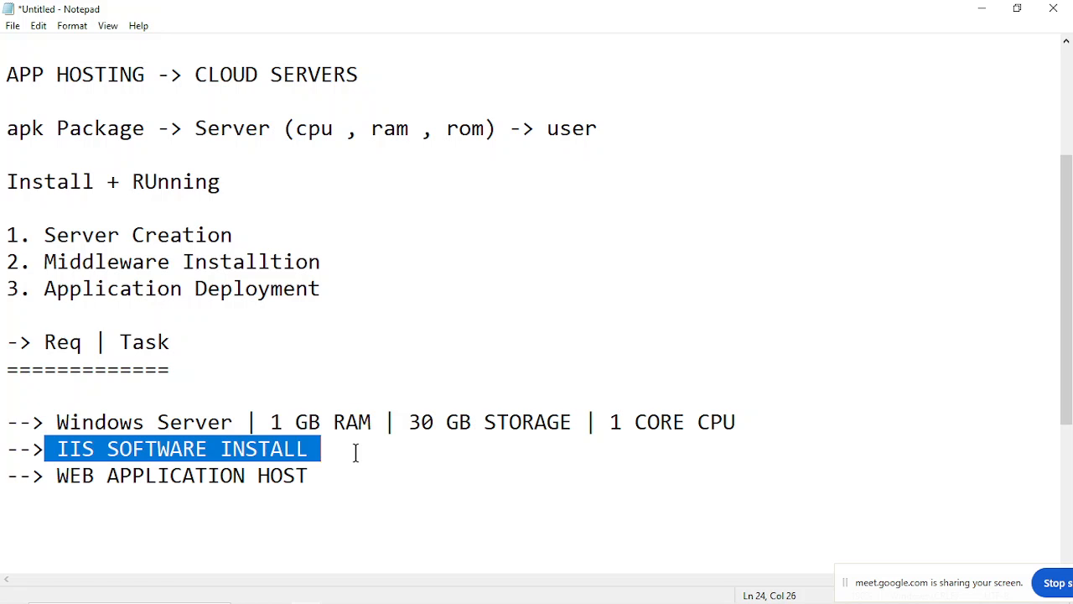
left_click(355, 453)
left_click(57, 476)
key("shift+Home")
key("shift+End")
left_click(365, 476)
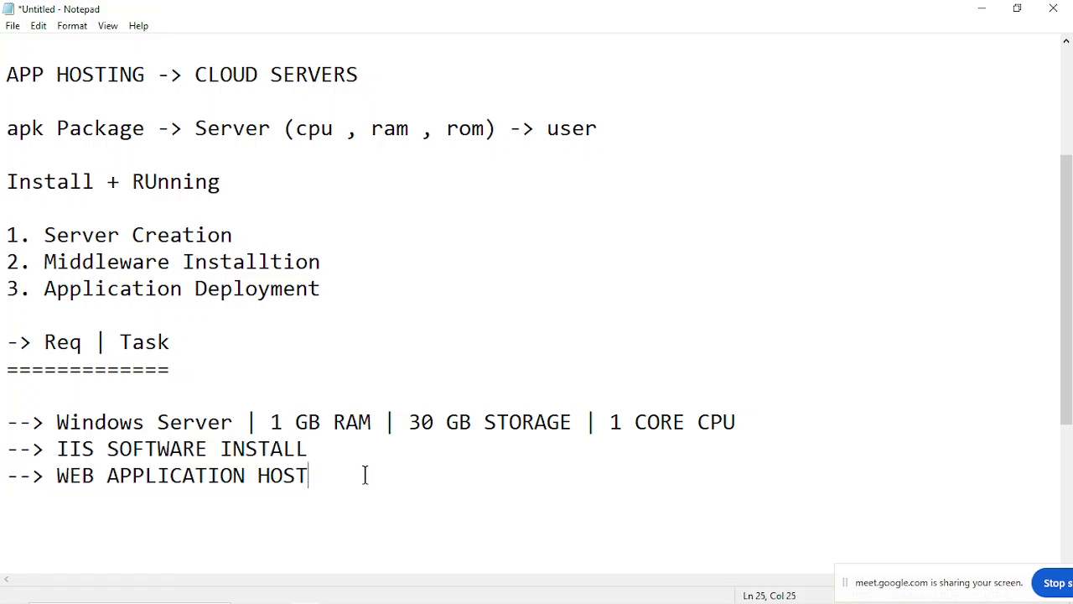
Add a blank line below the requirements and highlight the three requirement lines again for review.
left_click_drag(2, 422, 343, 498)
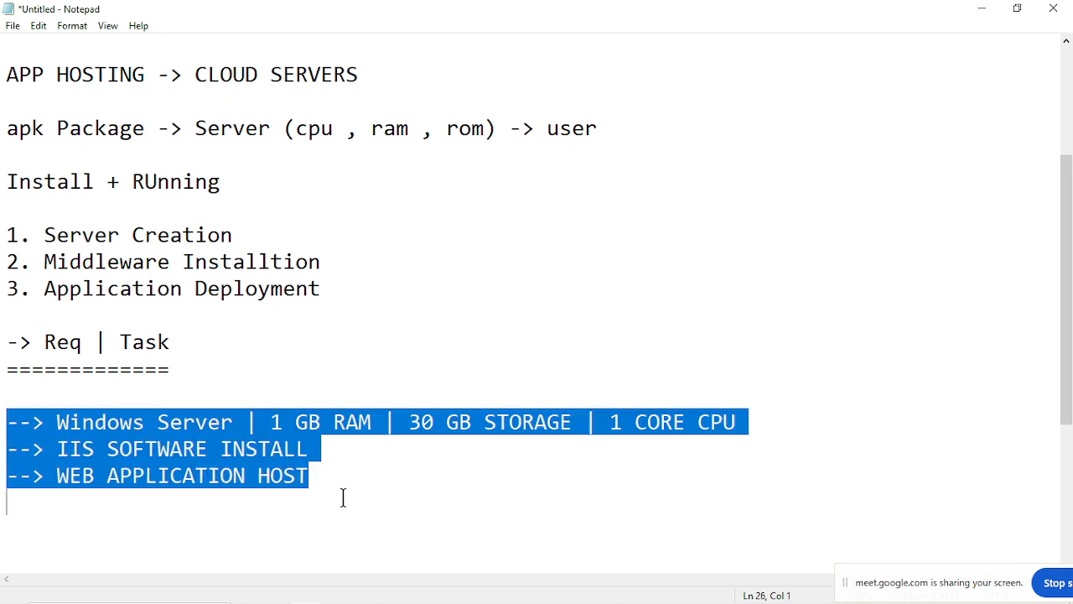
left_click(343, 498)
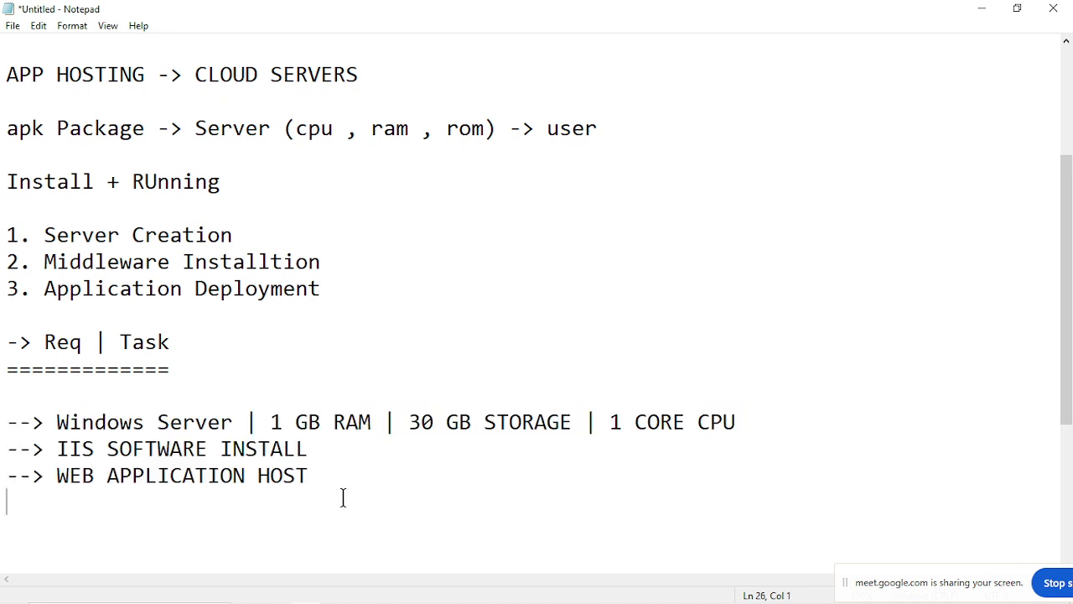
key("Return")
left_click_drag(55, 448, 310, 475)
left_click(310, 474)
left_click_drag(3, 422, 370, 492)
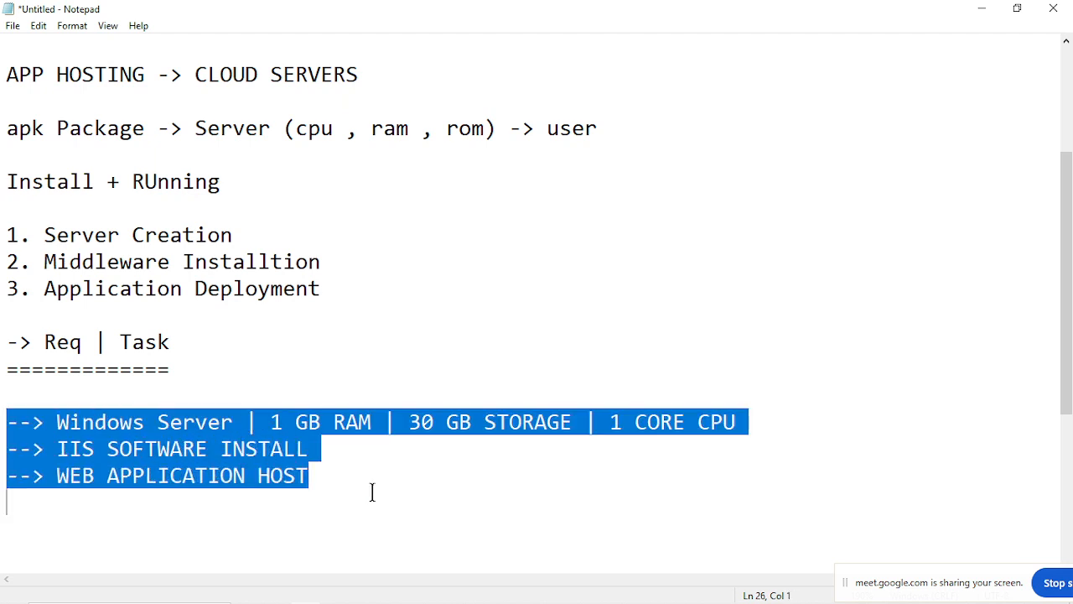
left_click(372, 492)
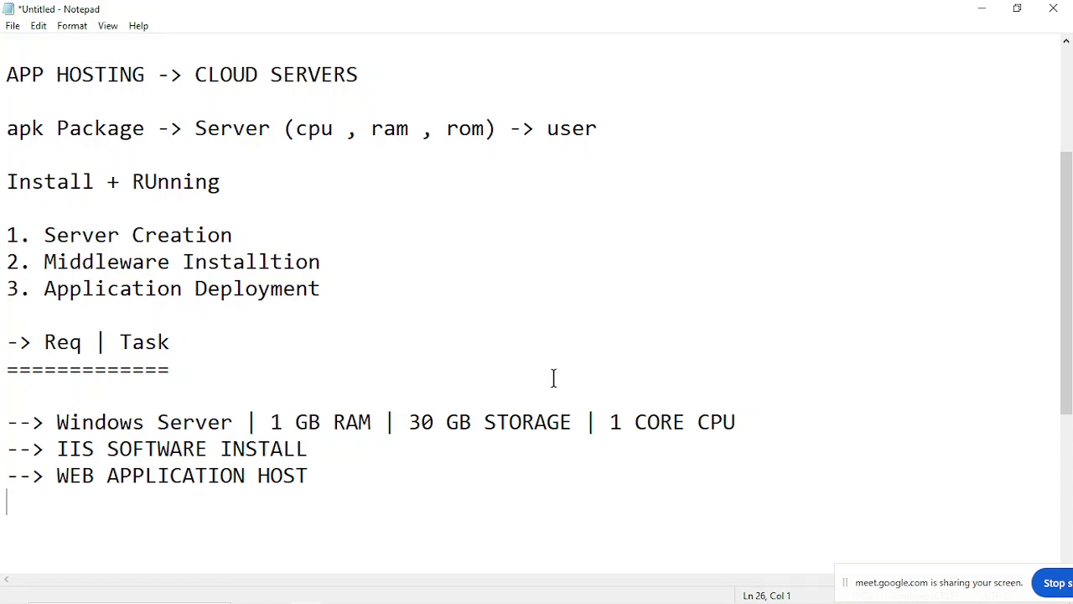
Return to the AWS console in Chrome and open the EC2 instances list, removing the "Instance state = running" filter.
left_click(2, 421)
left_click(983, 10)
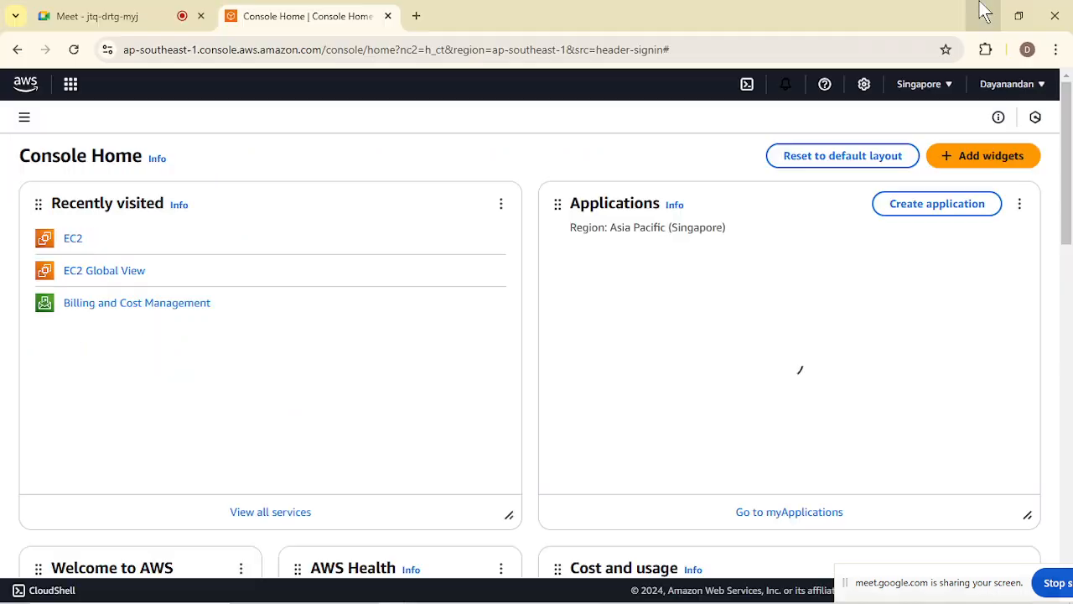
left_click(76, 240)
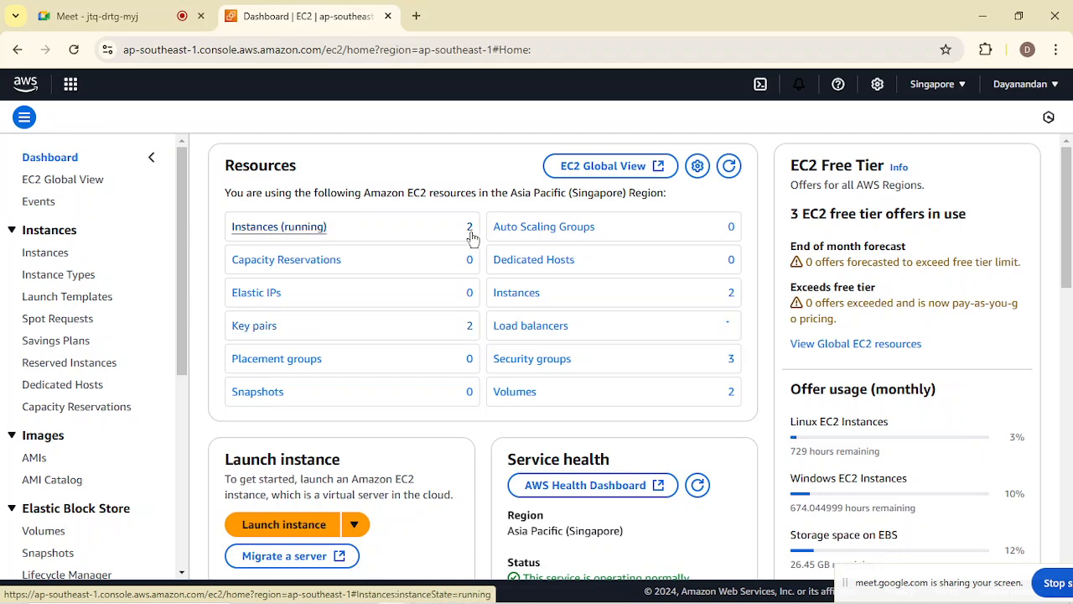
left_click(280, 227)
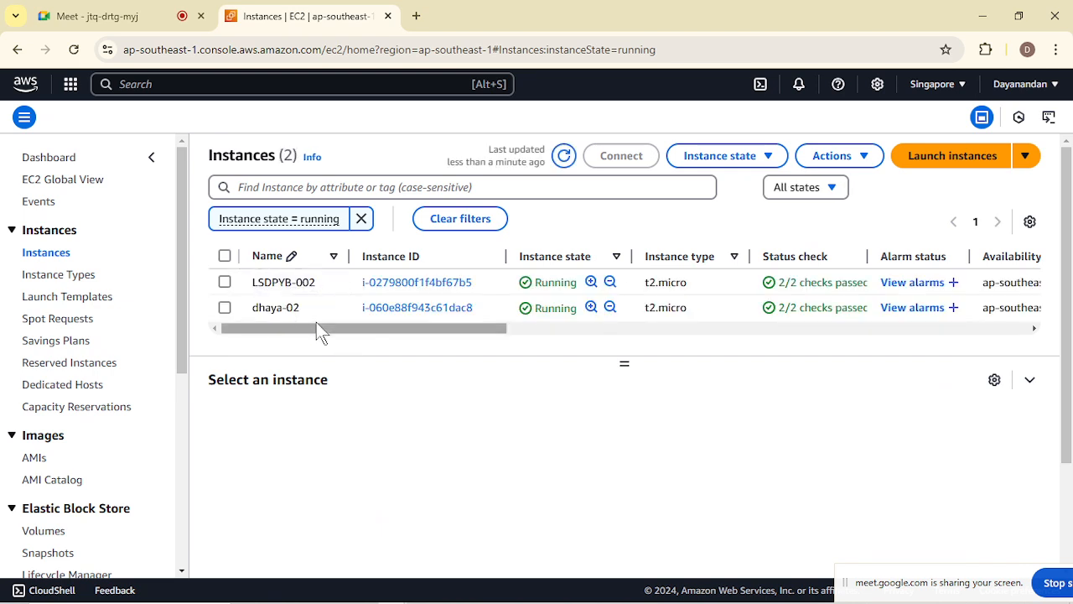
left_click(362, 219)
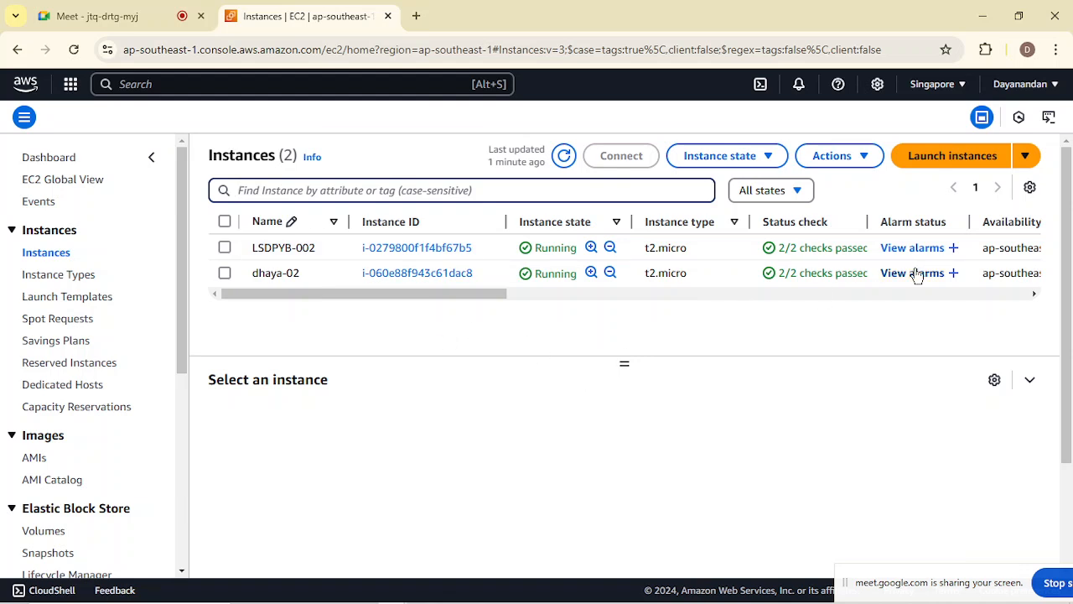
Start launching a new EC2 instance and name it WINDOWS-SERVER.
left_click(971, 152)
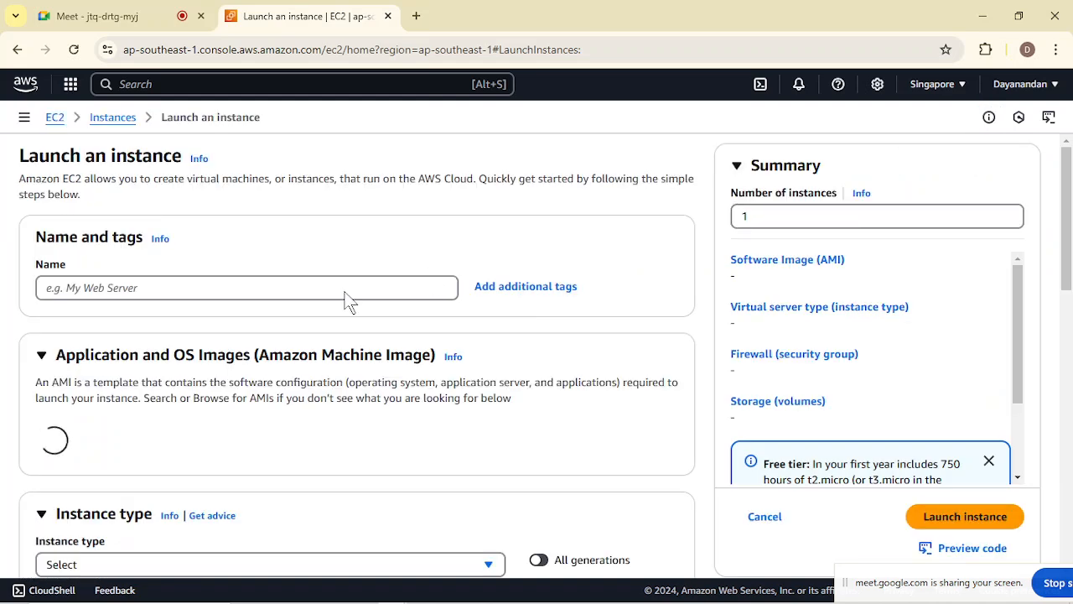
left_click(344, 288)
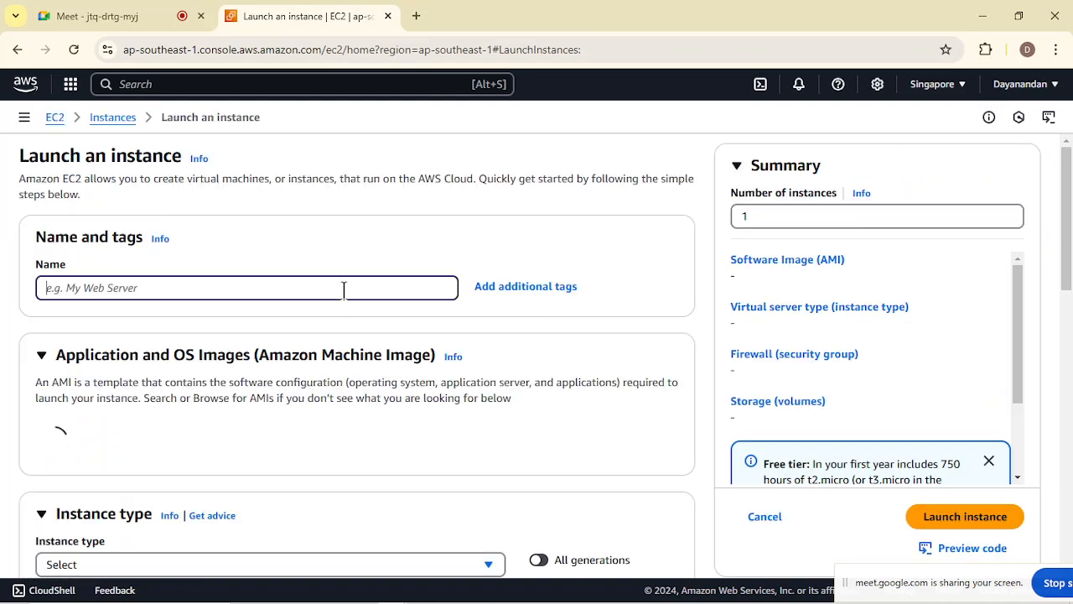
type("WIN")
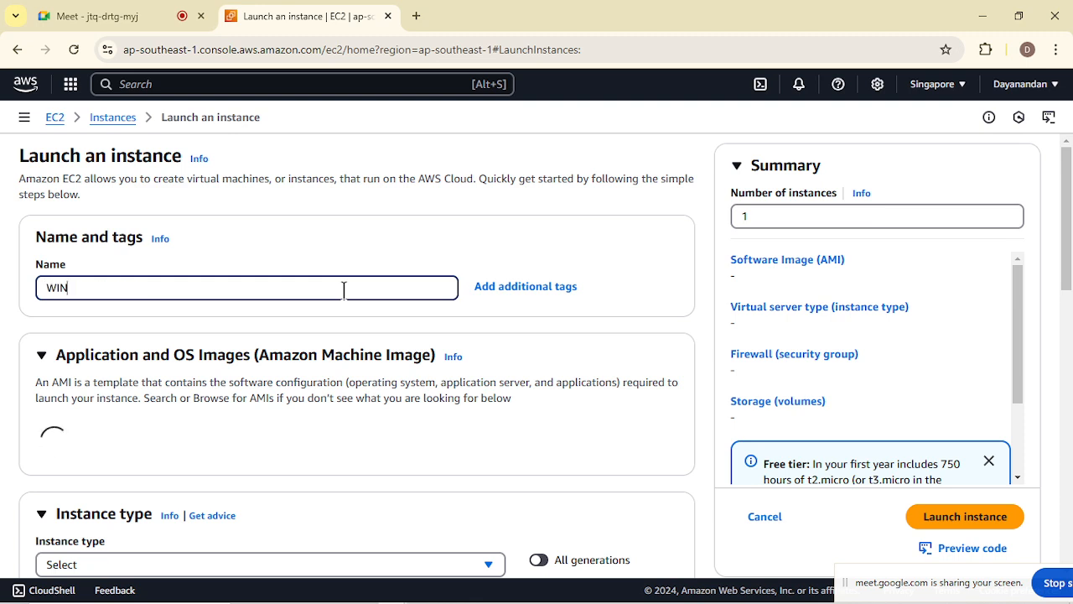
type("DOWS-SE")
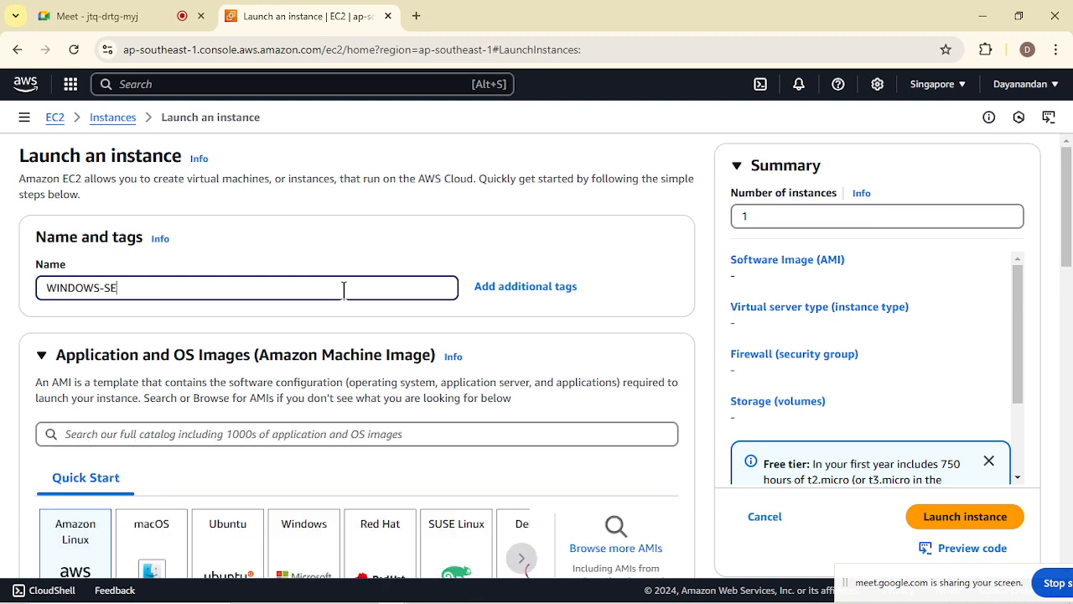
type("RVER")
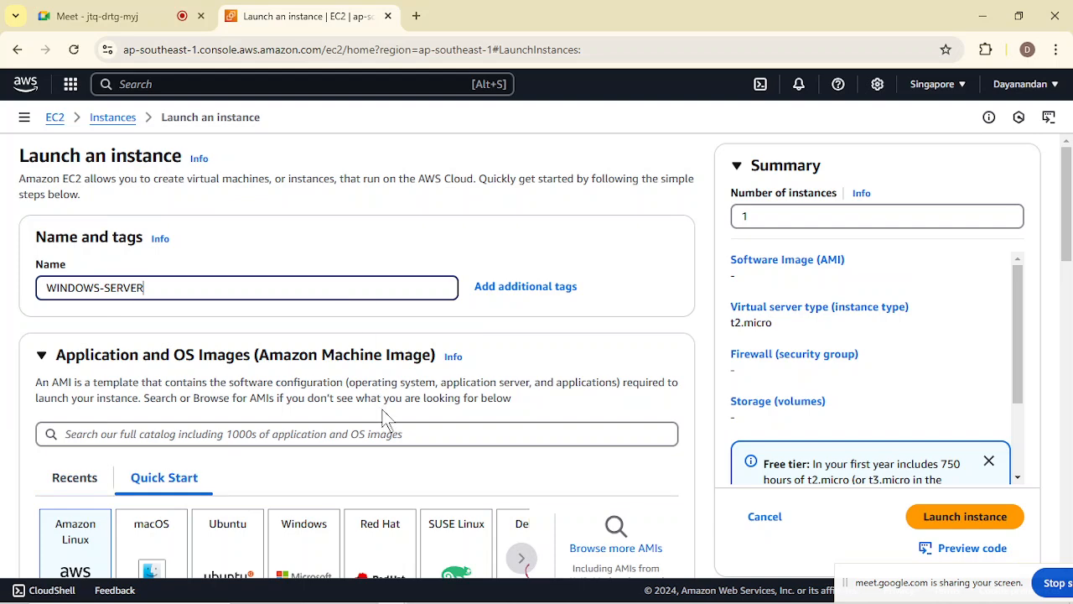
Choose the Windows quick-start image and set the AMI to Microsoft Windows Server 2022 Base, waiting for the page to respond.
scroll(383, 411, "down", 3)
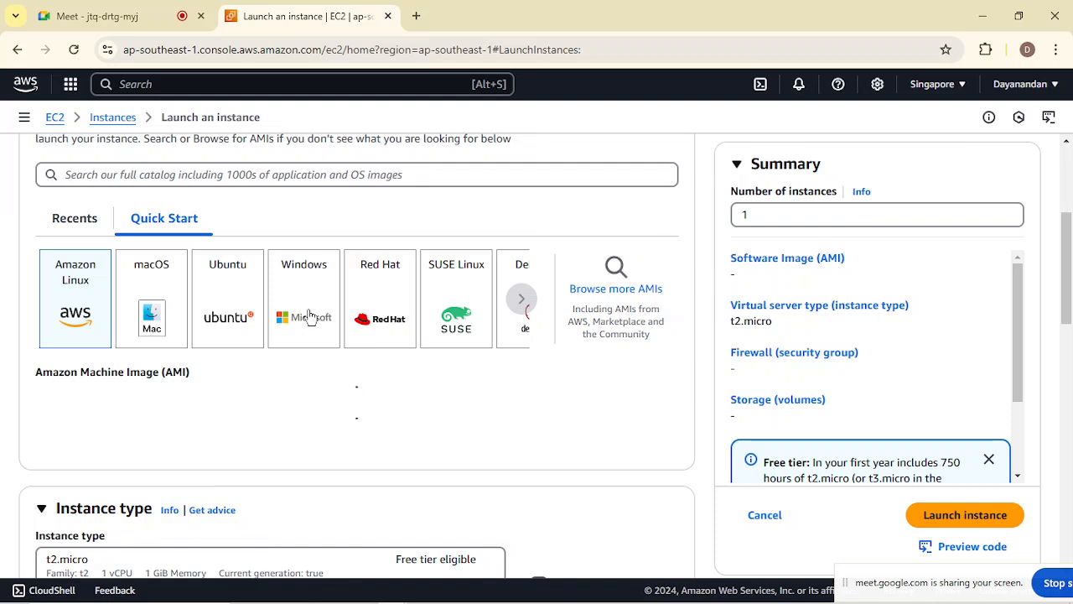
left_click(310, 316)
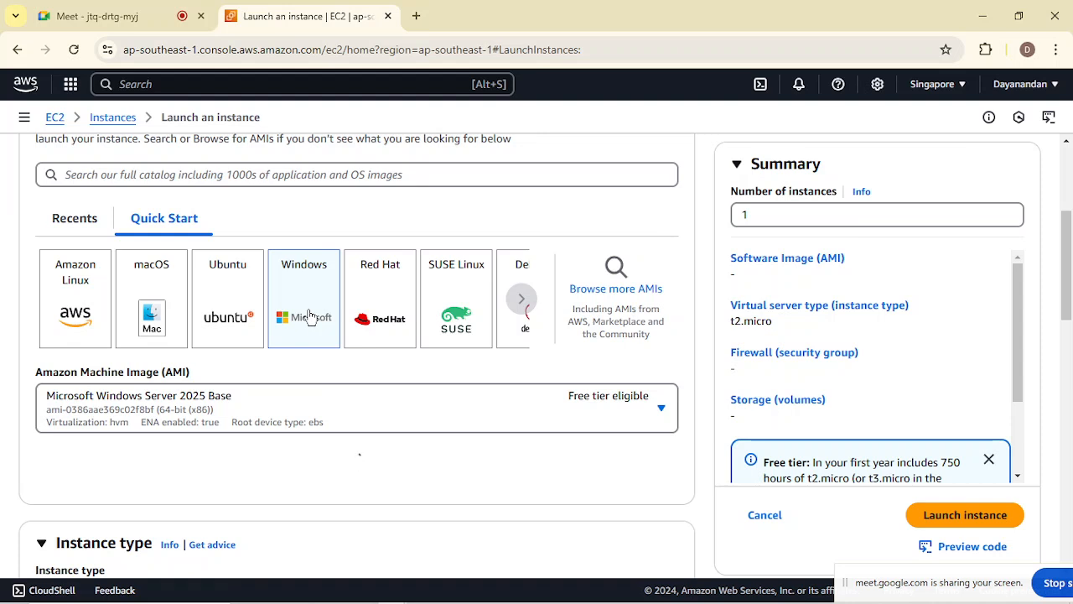
scroll(310, 317, "down", 1)
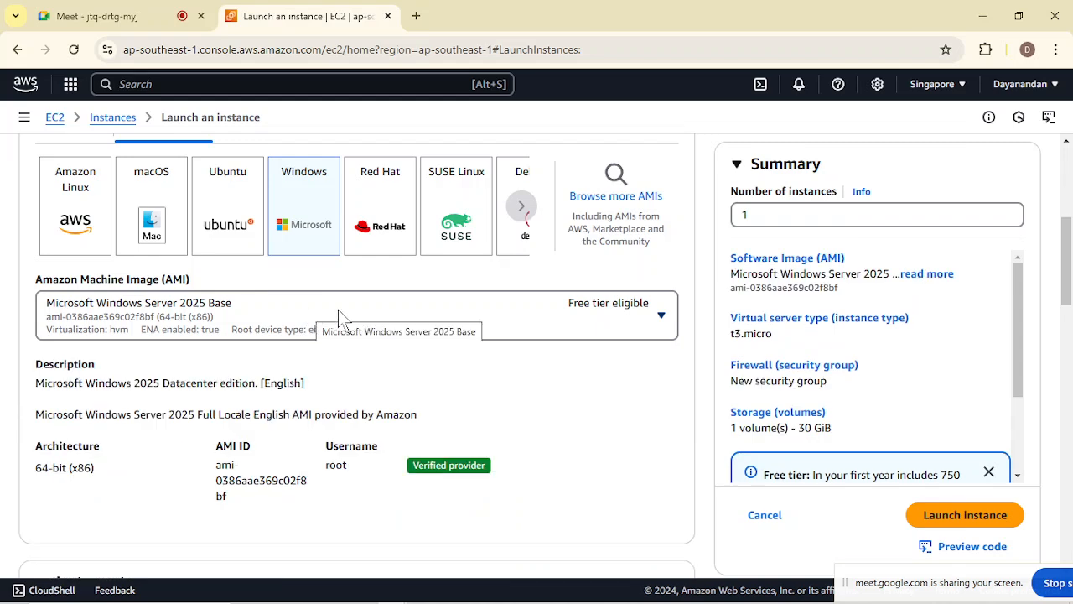
left_click(335, 317)
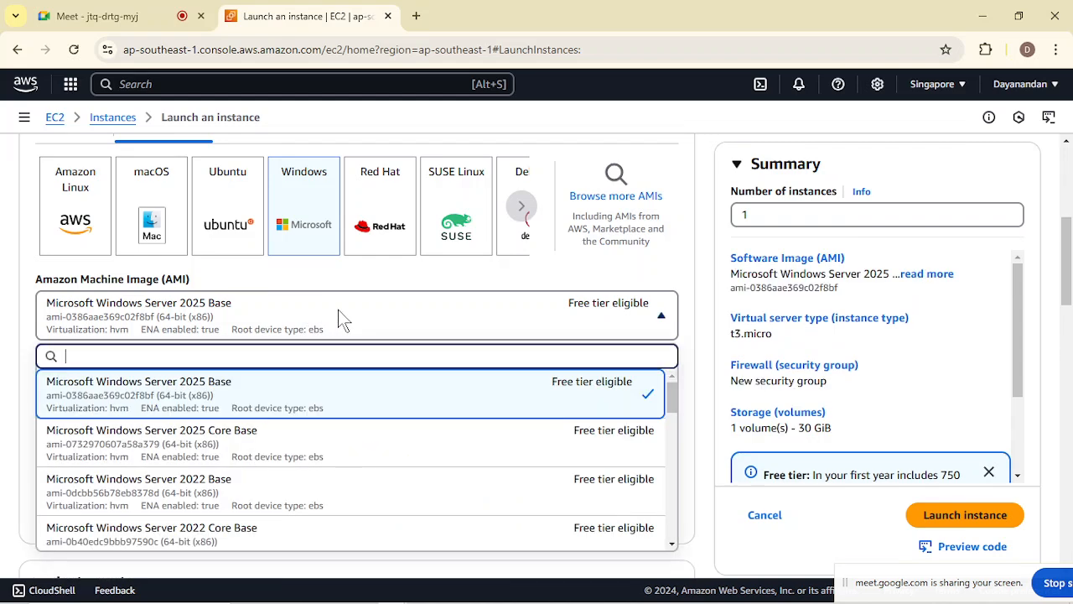
left_click(293, 489)
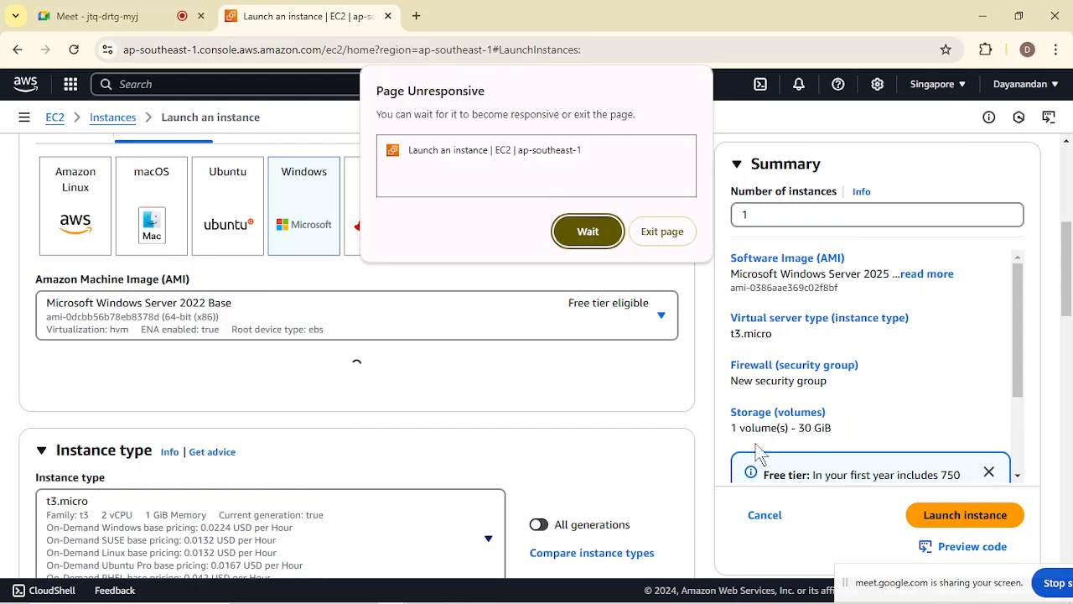
left_click(587, 233)
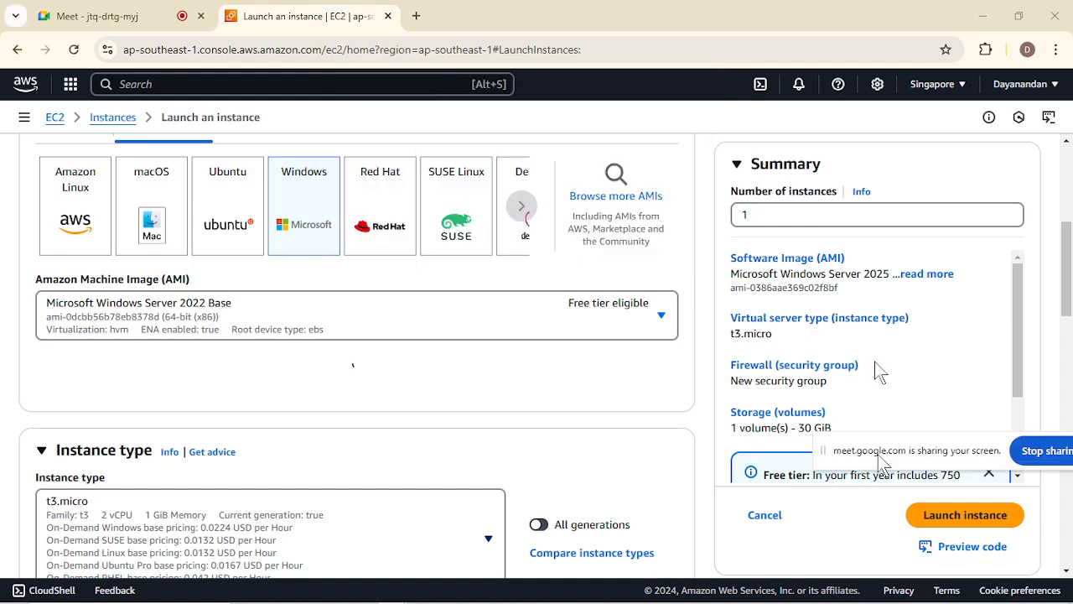
left_click_drag(878, 453, 875, 359)
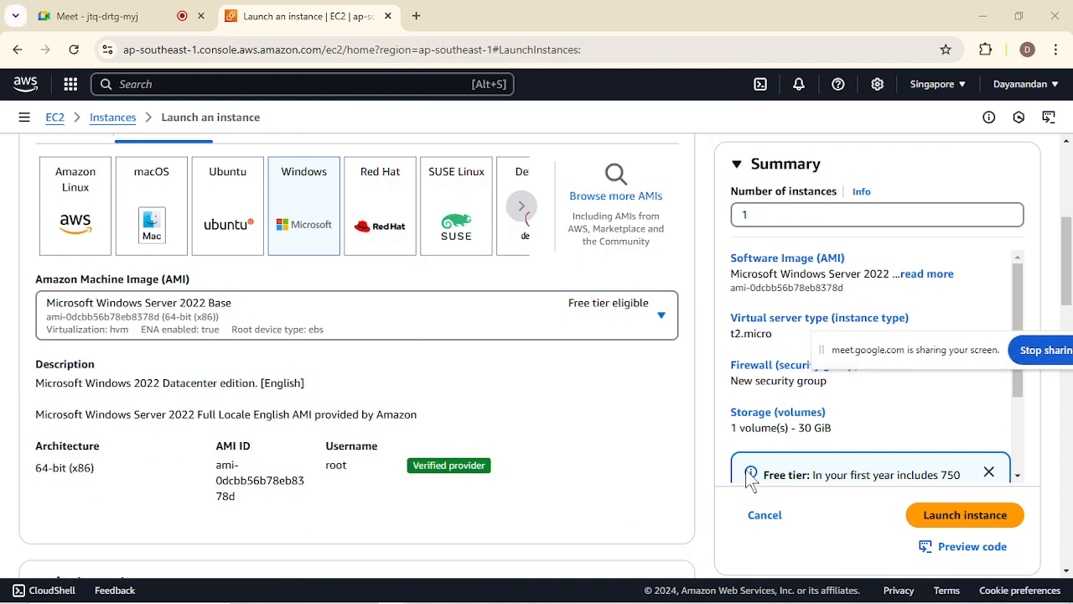
Create an RSA key pair named app-key in .pem format for logging in to the instance.
scroll(451, 516, "down", 2)
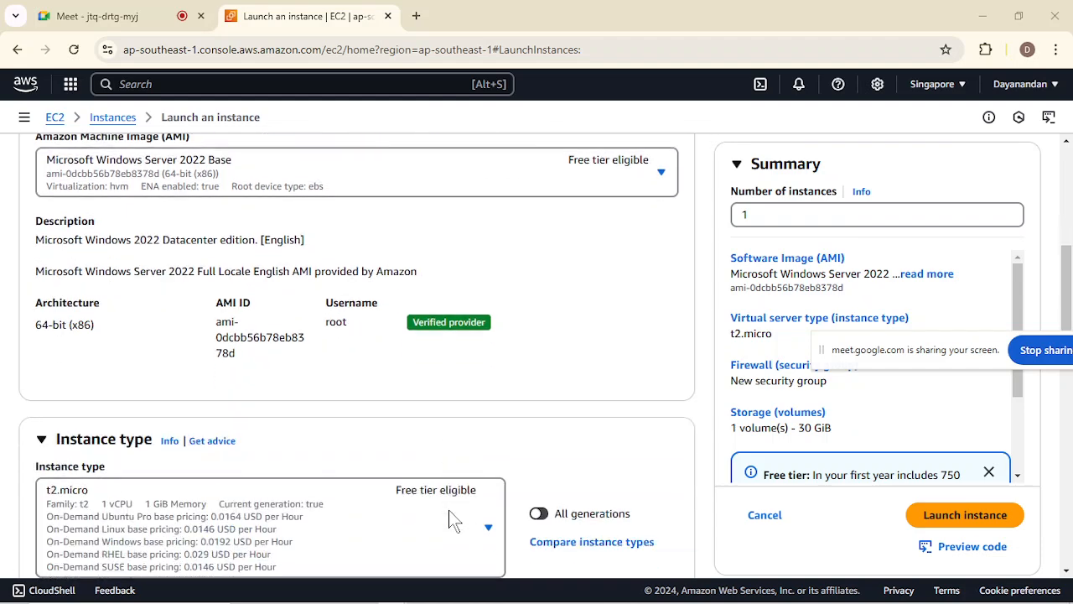
scroll(450, 516, "down", 3)
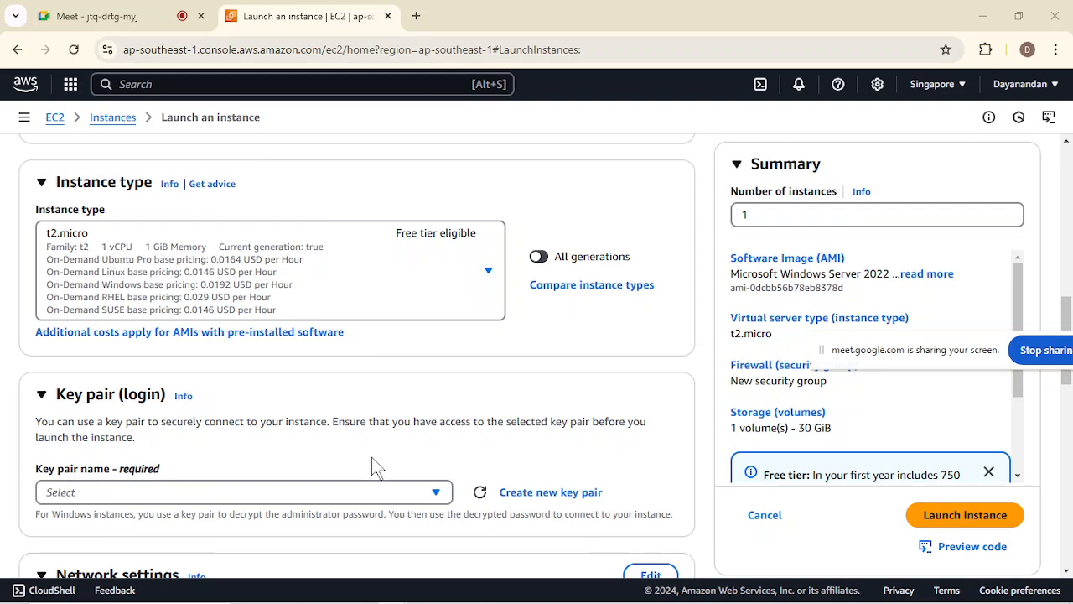
scroll(375, 465, "down", 3)
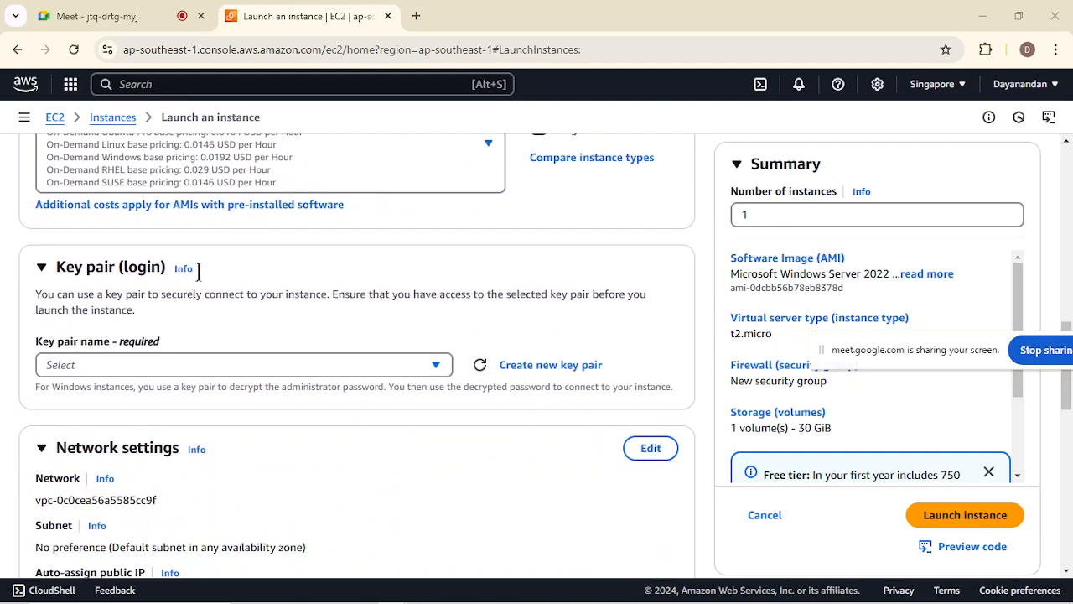
scroll(249, 283, "down", 2)
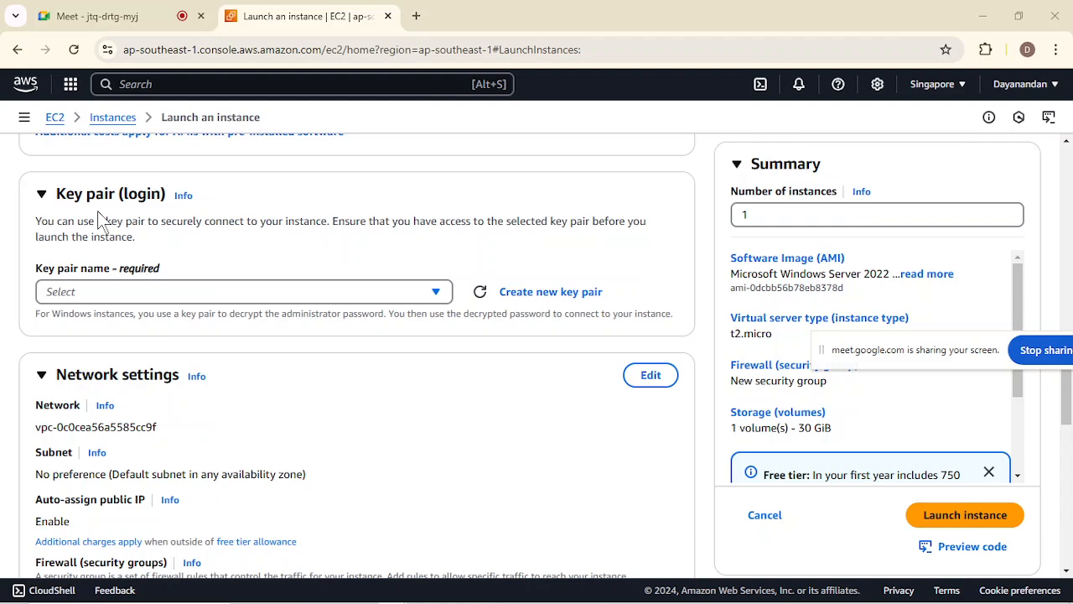
left_click(538, 289)
left_click(430, 234)
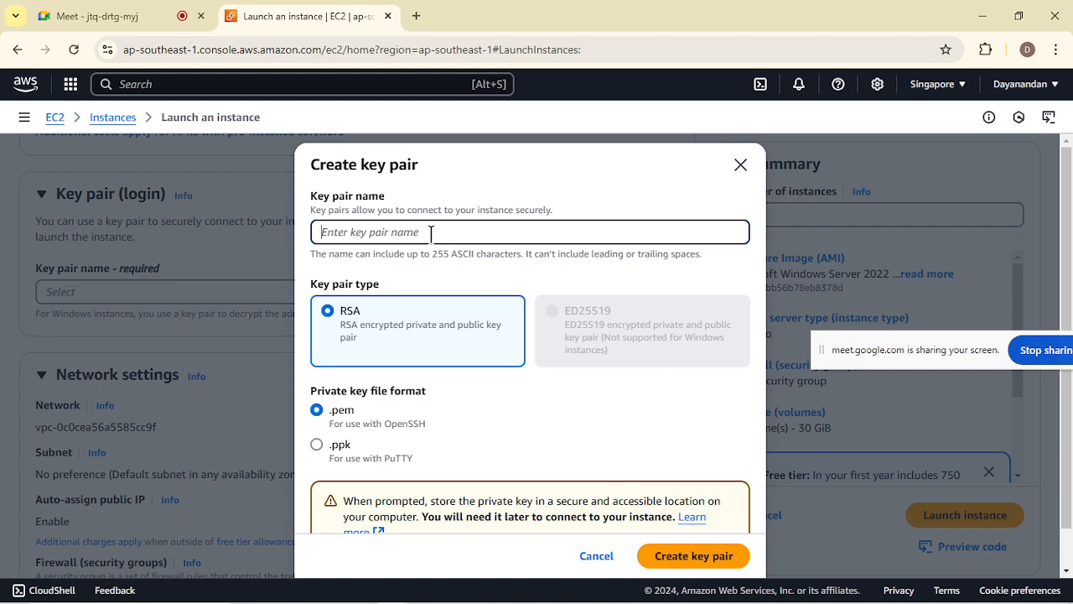
type("app-key")
scroll(375, 429, "down", 1)
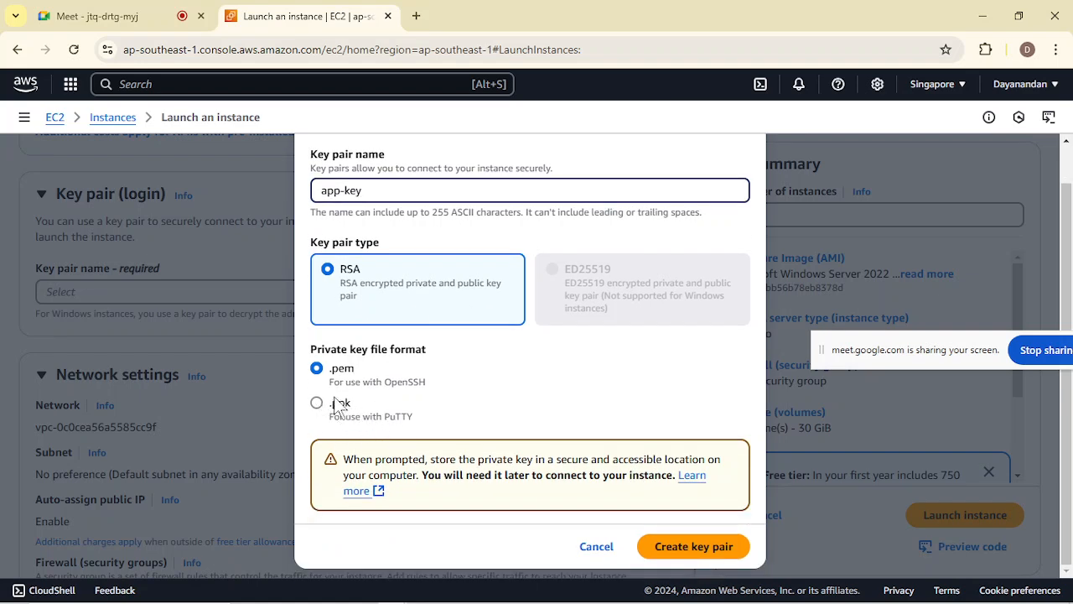
left_click(703, 546)
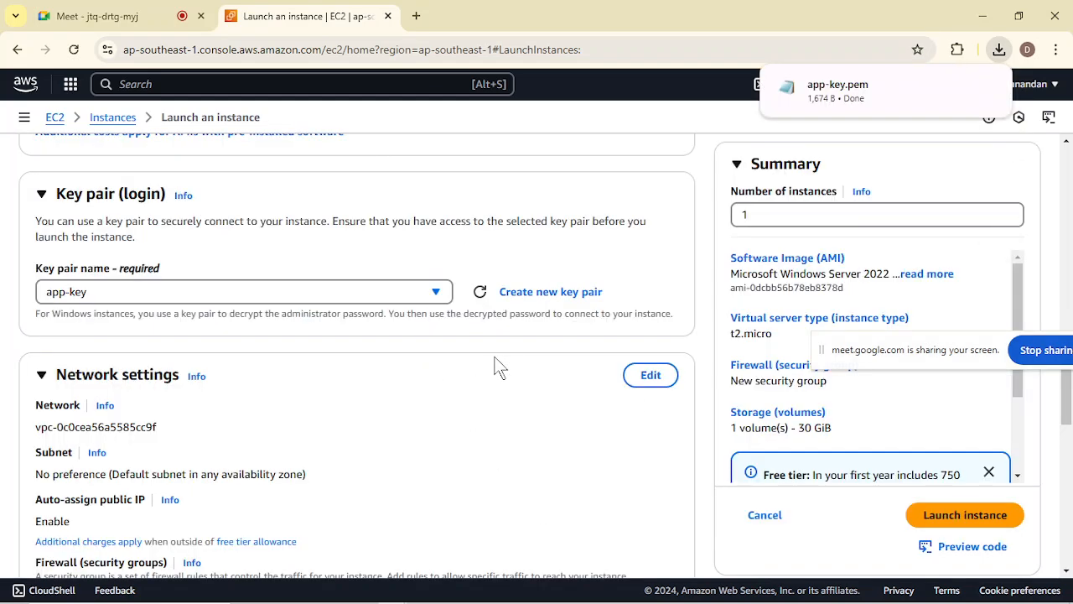
mouse_move(890, 80)
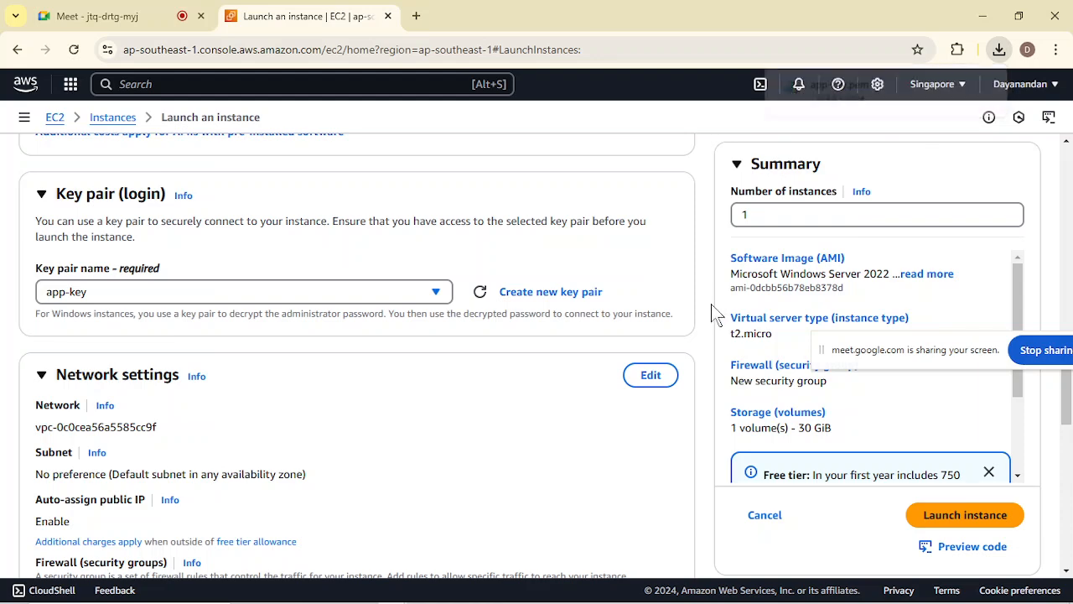
Switch to the Notepad notes and add the line "Network Security Group" below the three requirements.
scroll(711, 305, "down", 3)
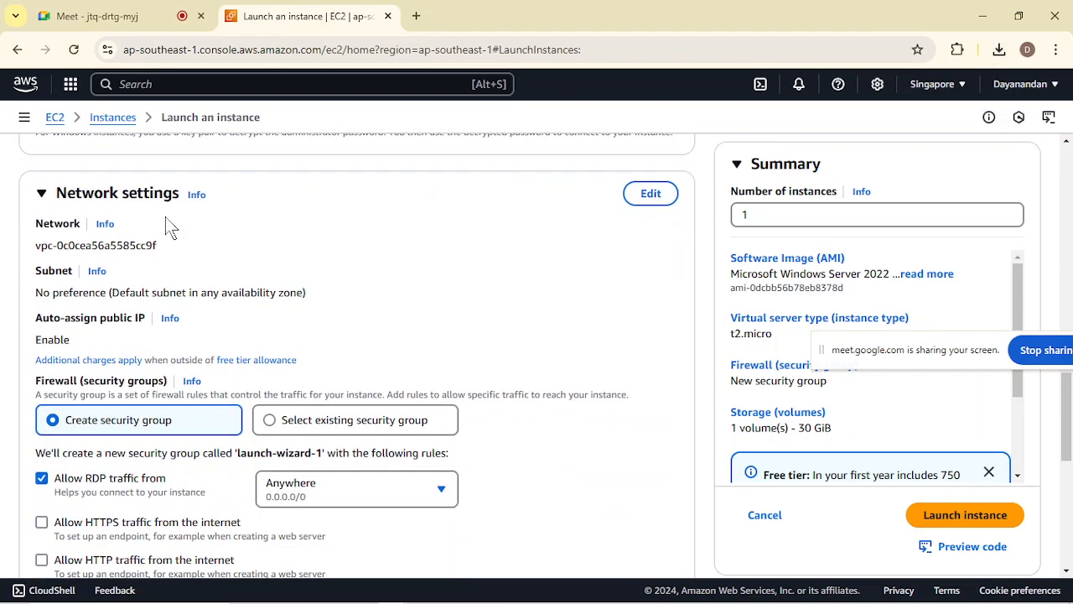
scroll(247, 331, "down", 1)
mouse_move(396, 591)
mouse_move(307, 592)
left_click(326, 554)
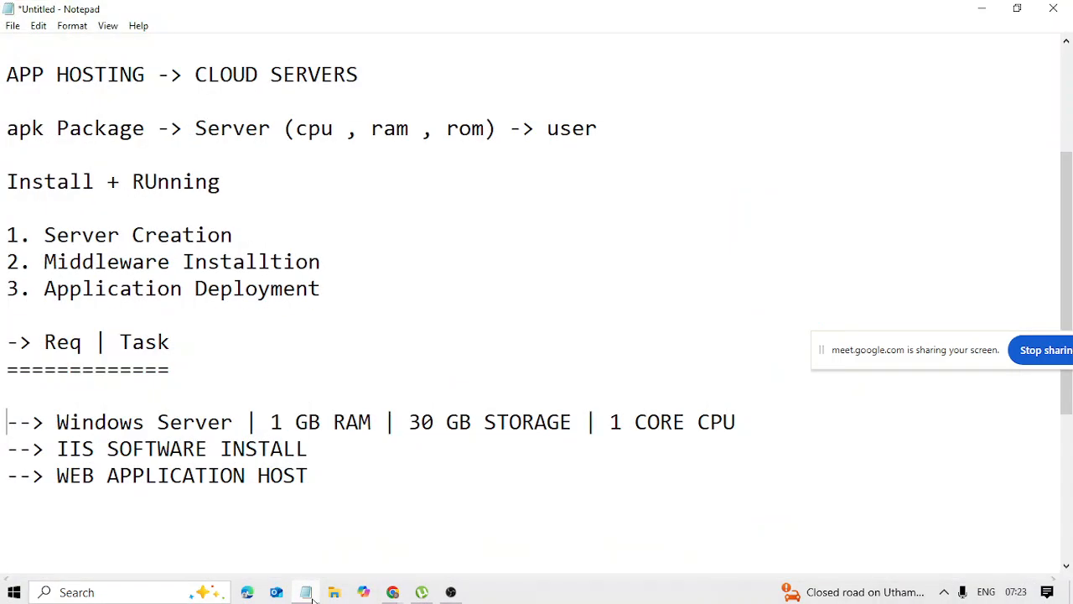
left_click(381, 550)
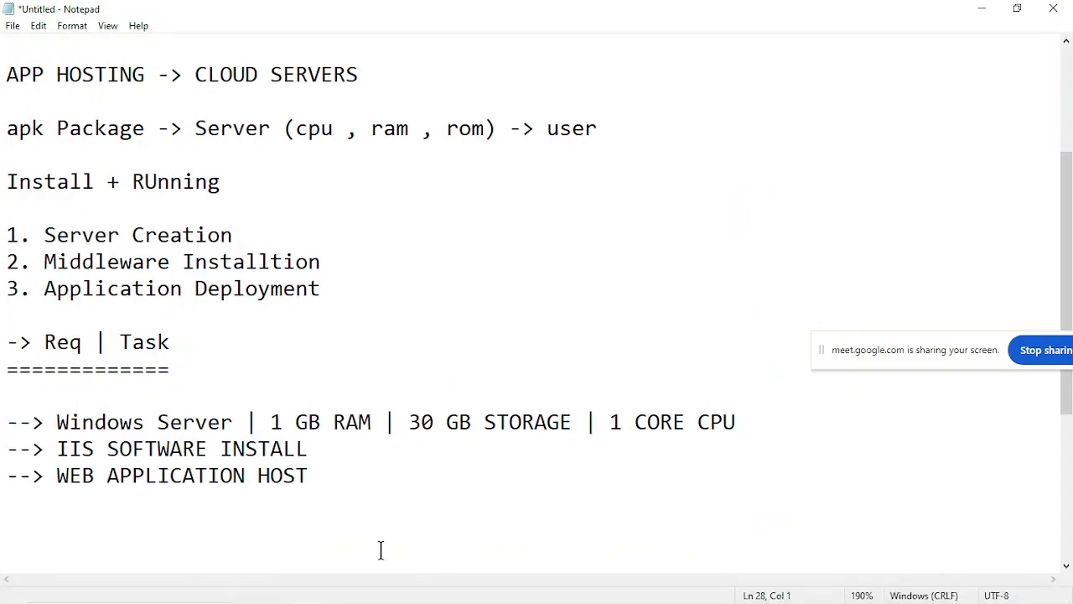
key("Return")
key("Return")
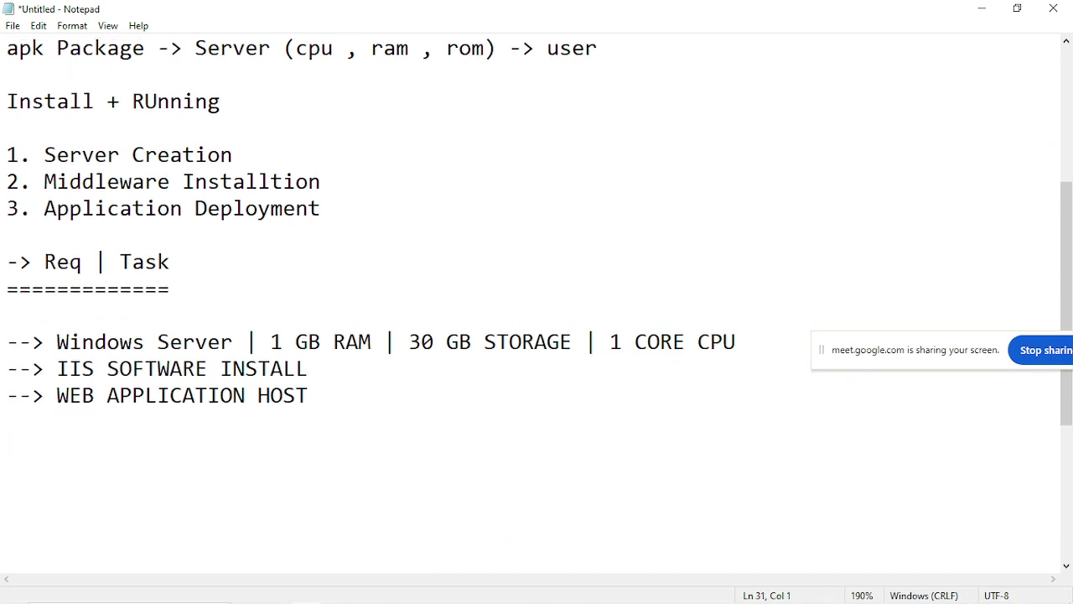
key("BackSpace")
key("BackSpace")
key("BackSpace")
type("Network Sec")
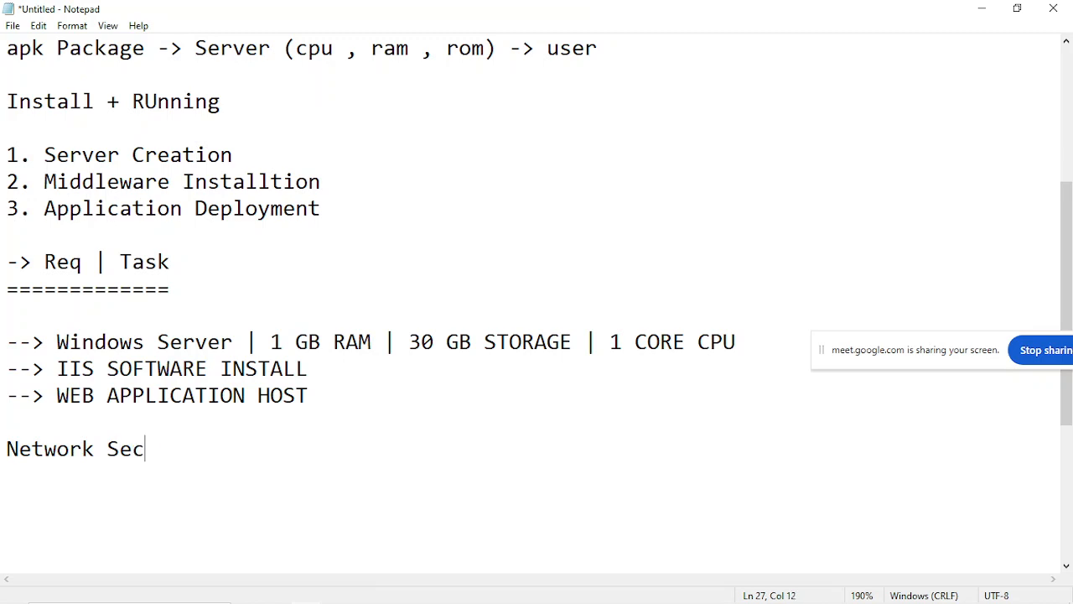
type("urity Group")
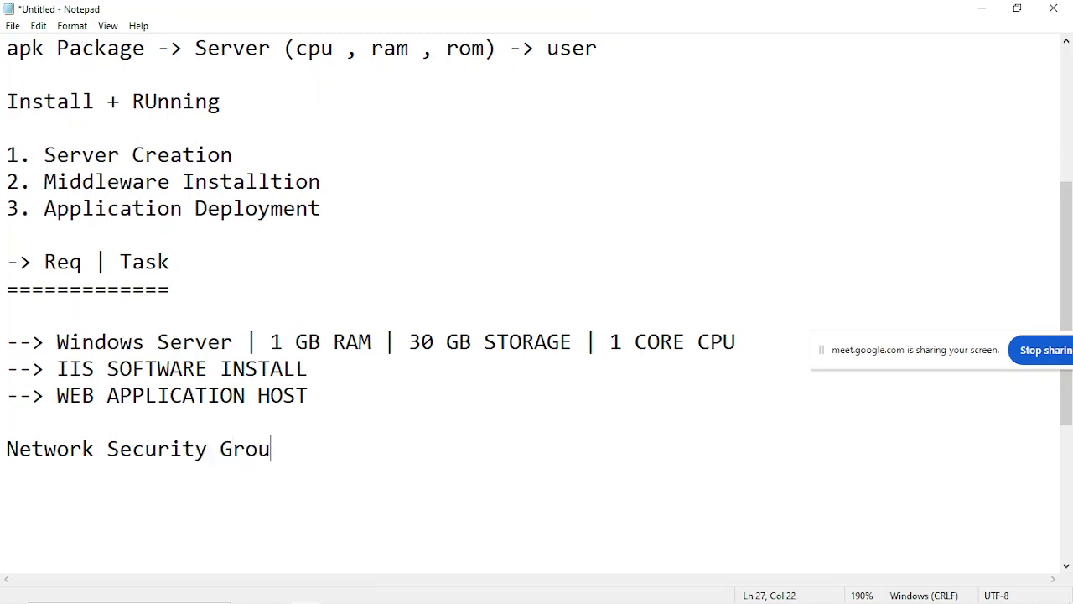
Add the line "SSH -> 22" under the Network Security Group heading, with another "->" line beneath it.
key("Return")
key("Return")
key("Return")
key("Return")
key("Return")
key("Return")
key("Return")
key("Return")
key("Return")
key("Return")
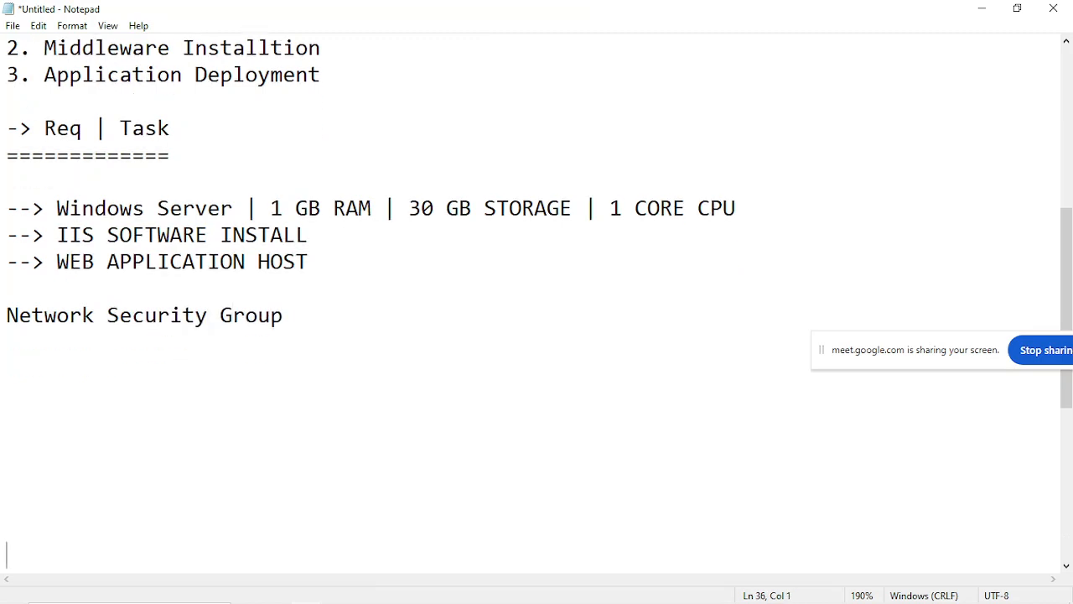
key("BackSpace")
key("BackSpace")
key("BackSpace")
key("BackSpace")
key("BackSpace")
key("BackSpace")
key("BackSpace")
key("BackSpace")
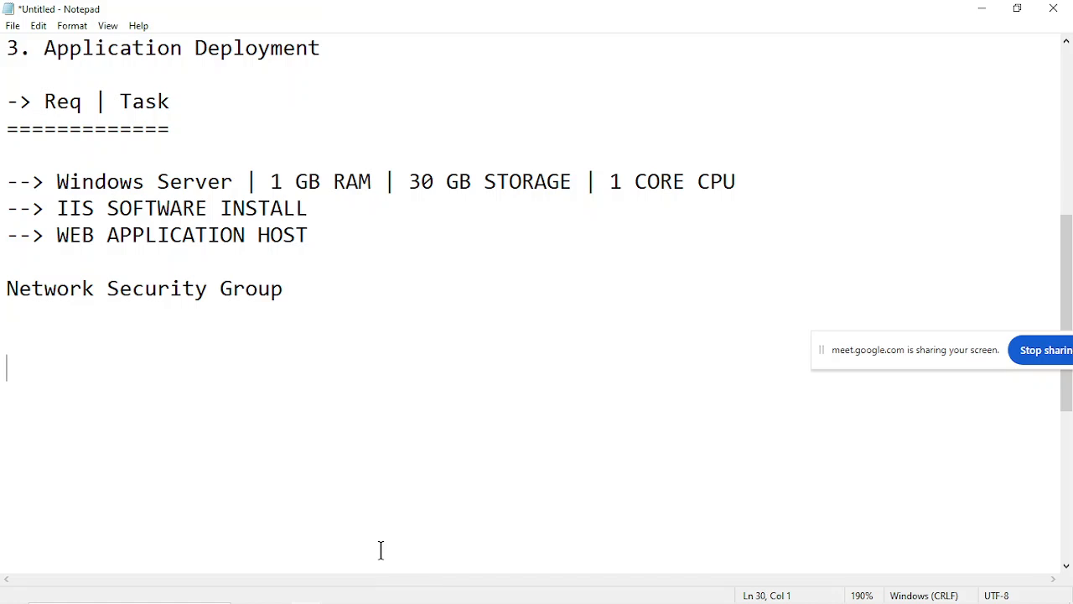
key("Return")
type("->")
key("Left")
key("Left")
key("Left")
key("Up")
type("SSH -> ")
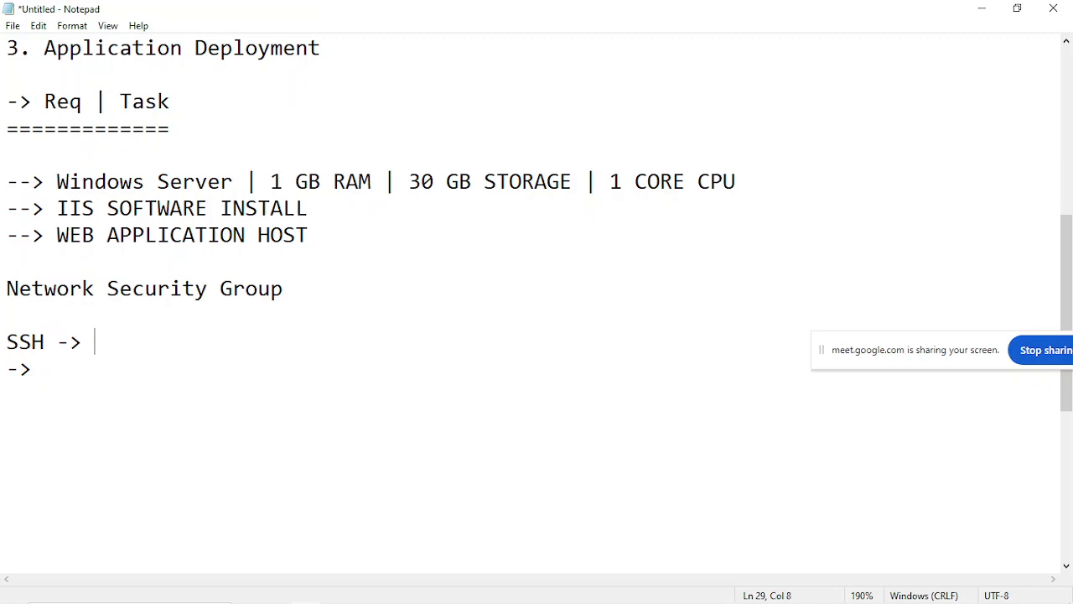
type("22")
Separate the second arrow line from the SSH entry with a blank line and label it "RDP ->".
left_click(3, 369)
key("Return")
type("RDP")
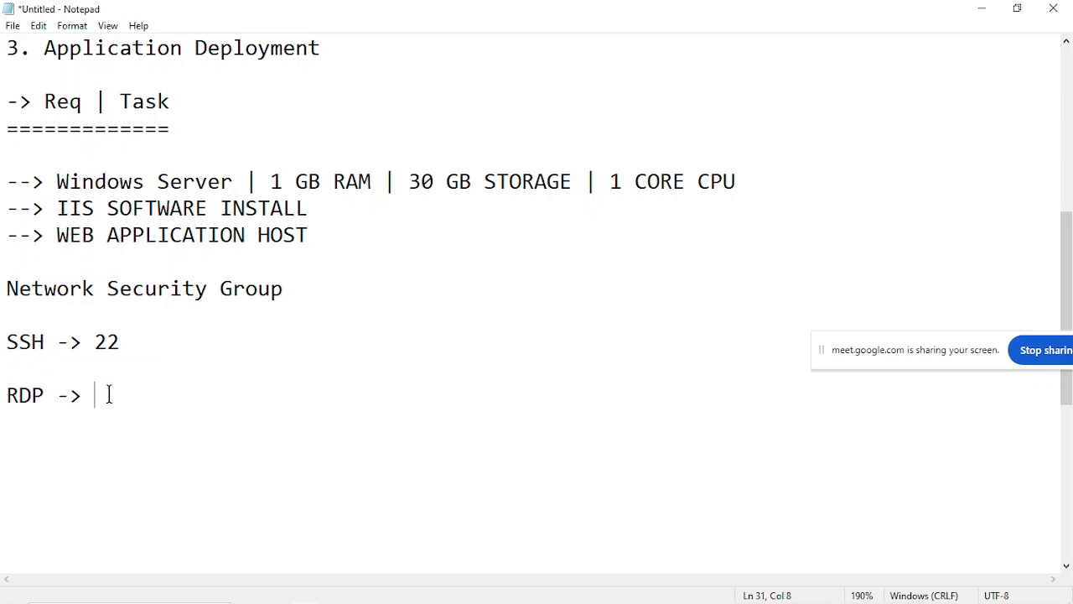
Return to the instance launch page in Chrome and open its network settings for editing to review the inbound security group rule.
mouse_move(411, 597)
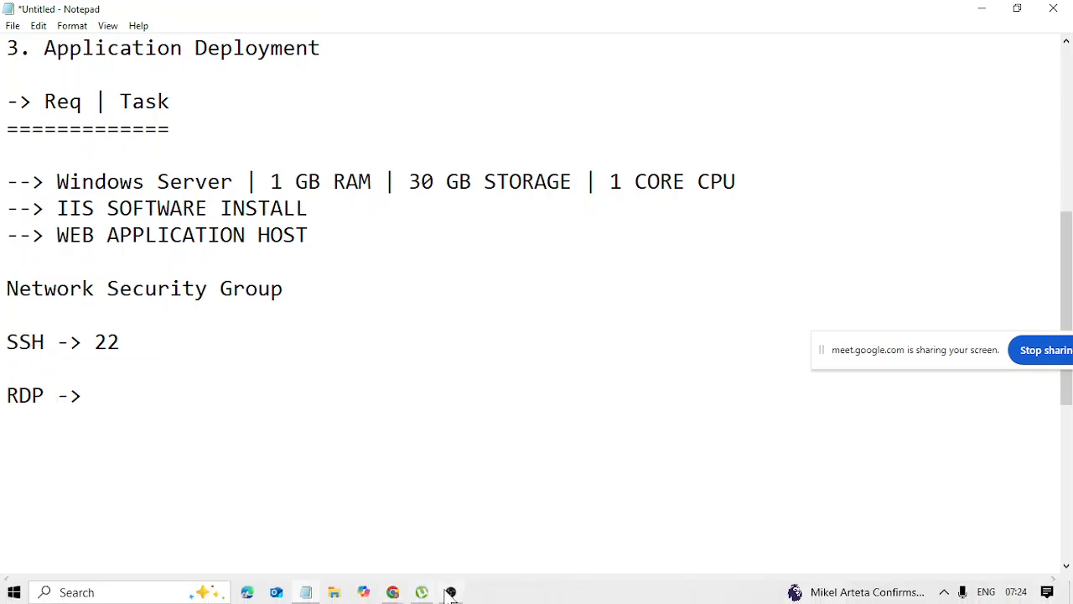
left_click(346, 566)
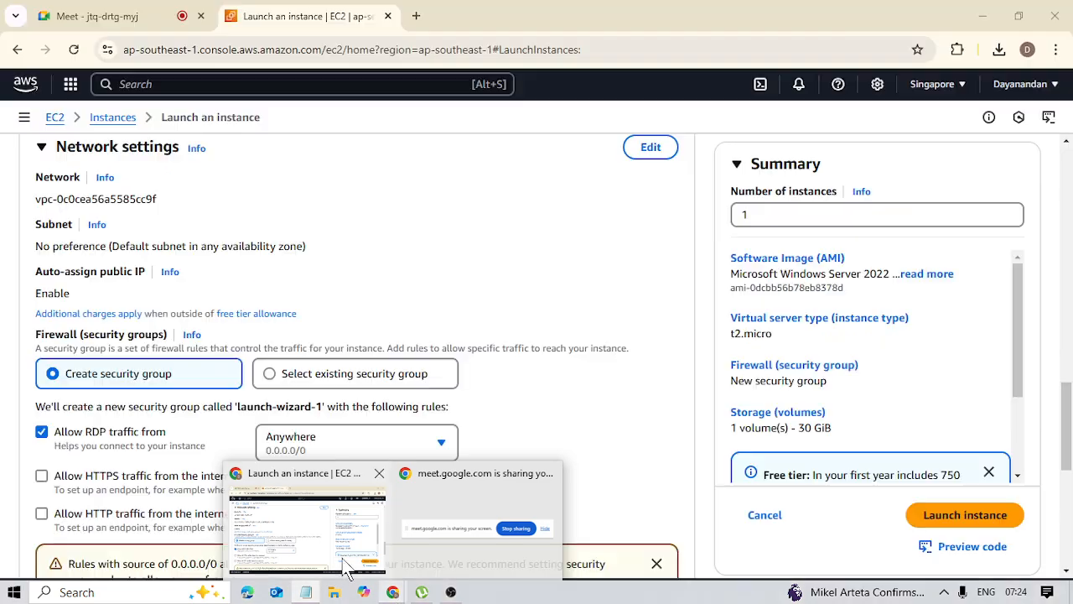
scroll(574, 317, "up", 1)
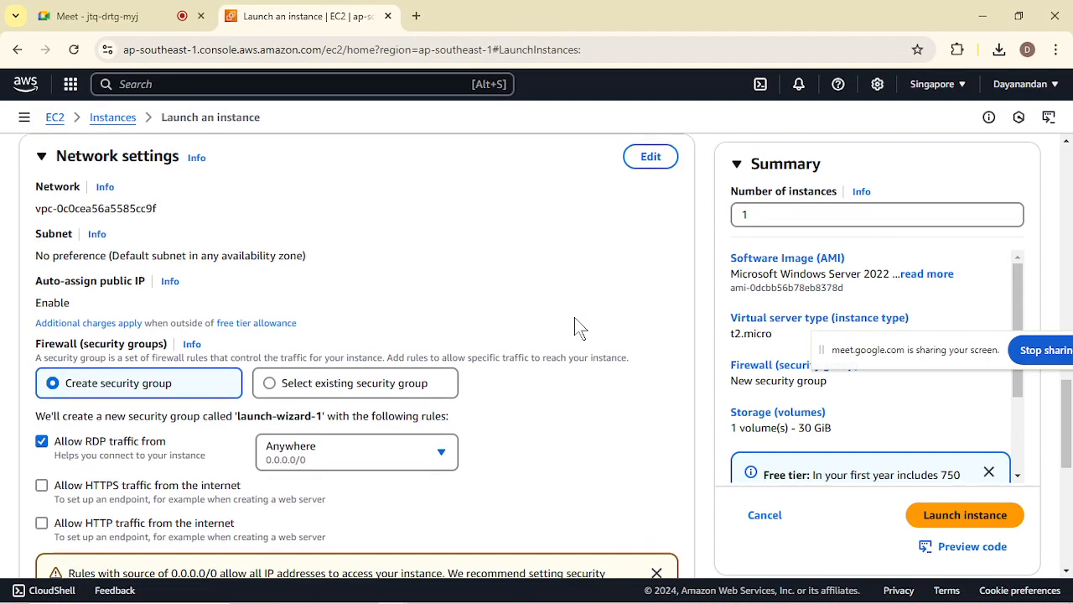
left_click(659, 161)
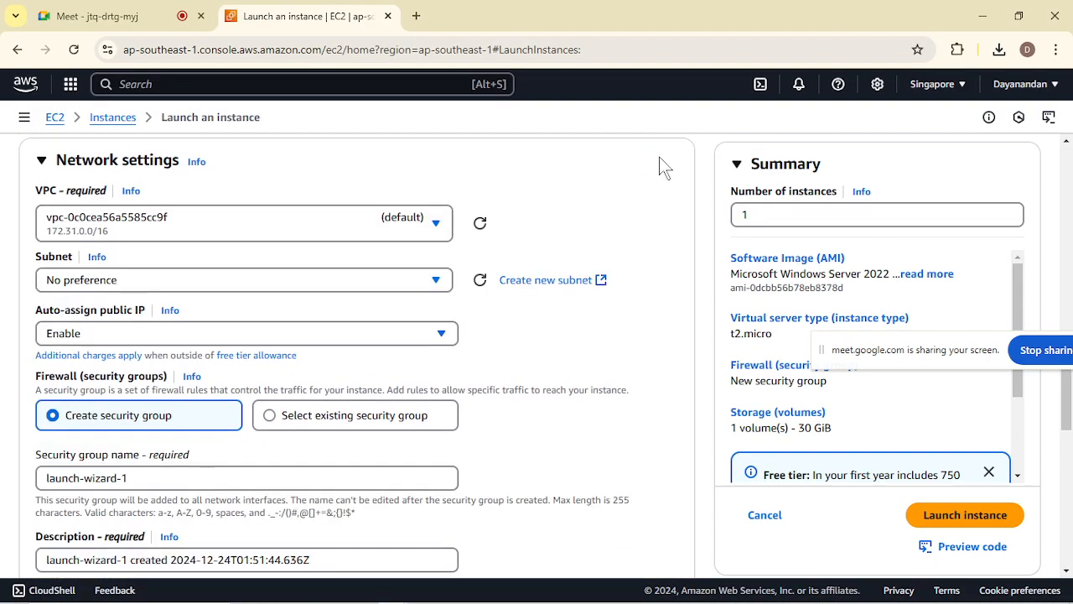
scroll(501, 400, "down", 2)
scroll(501, 400, "down", 2)
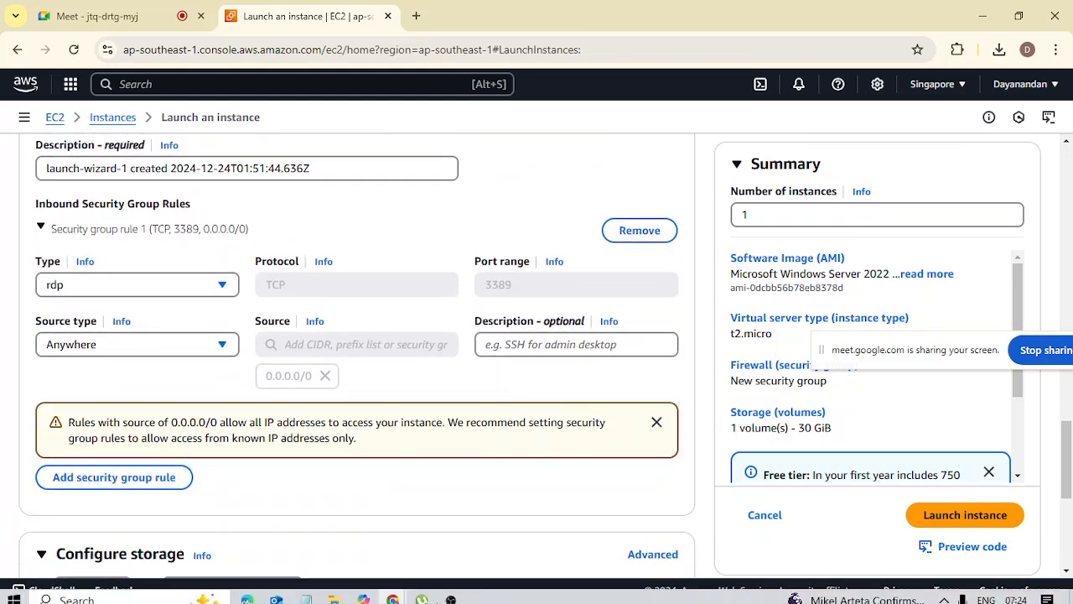
Switch to the Notepad notes and complete the RDP entry with port 3389, leaving a blank line beneath it.
left_click(315, 600)
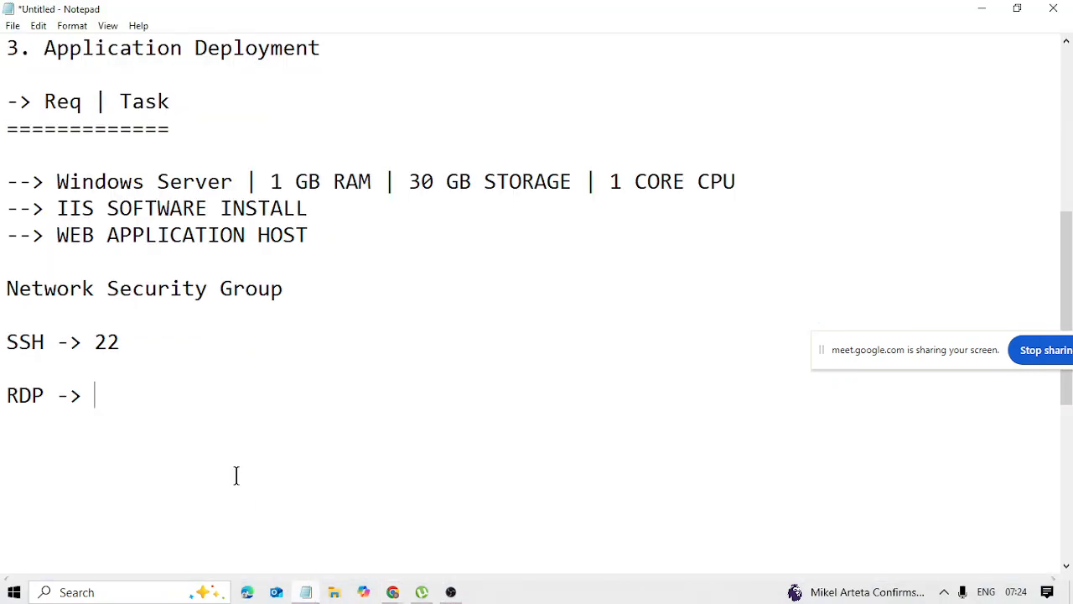
type("3389")
key("Return")
key("Return")
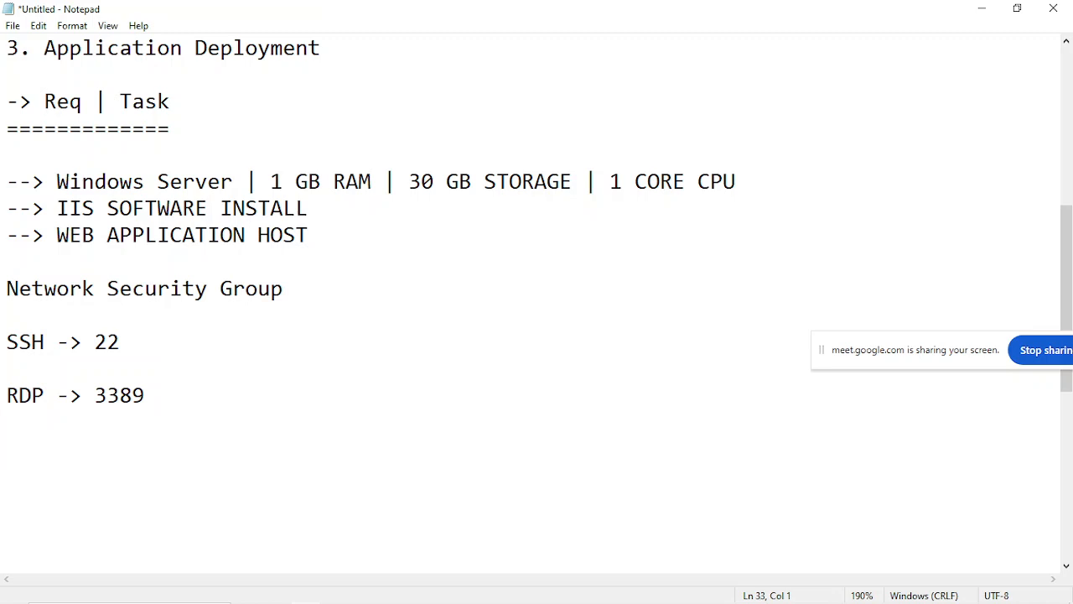
Add the line "APP -> 80 , 443" below the RDP entry.
type("APP -> 80 ")
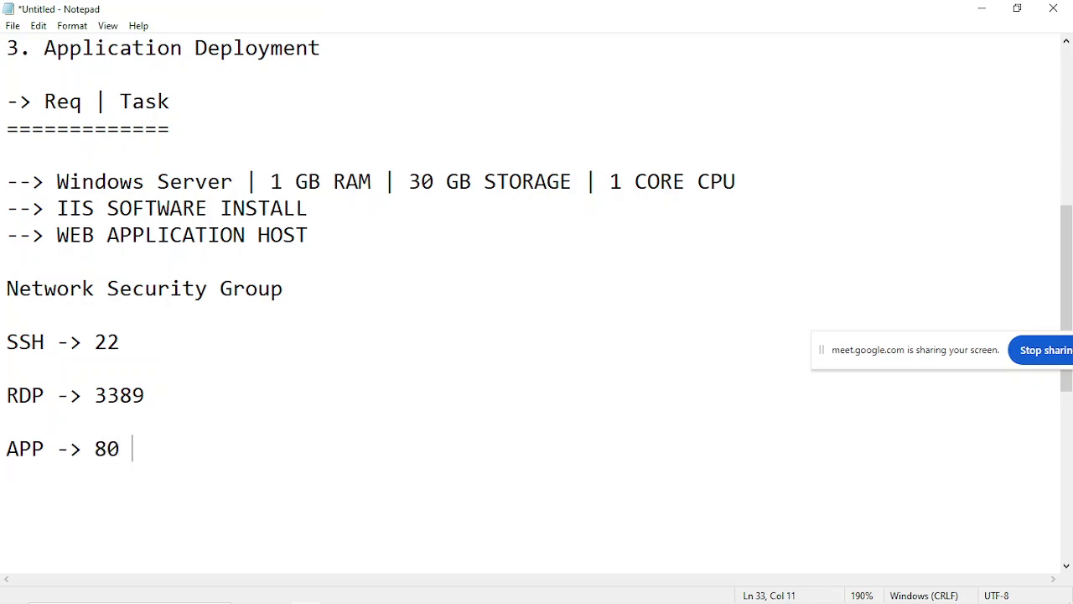
type(", 443")
Label the ports in the APP line so it reads "80(http) , 443 (https)".
left_click(92, 451)
left_click(130, 453)
key("Left")
type("(http)")
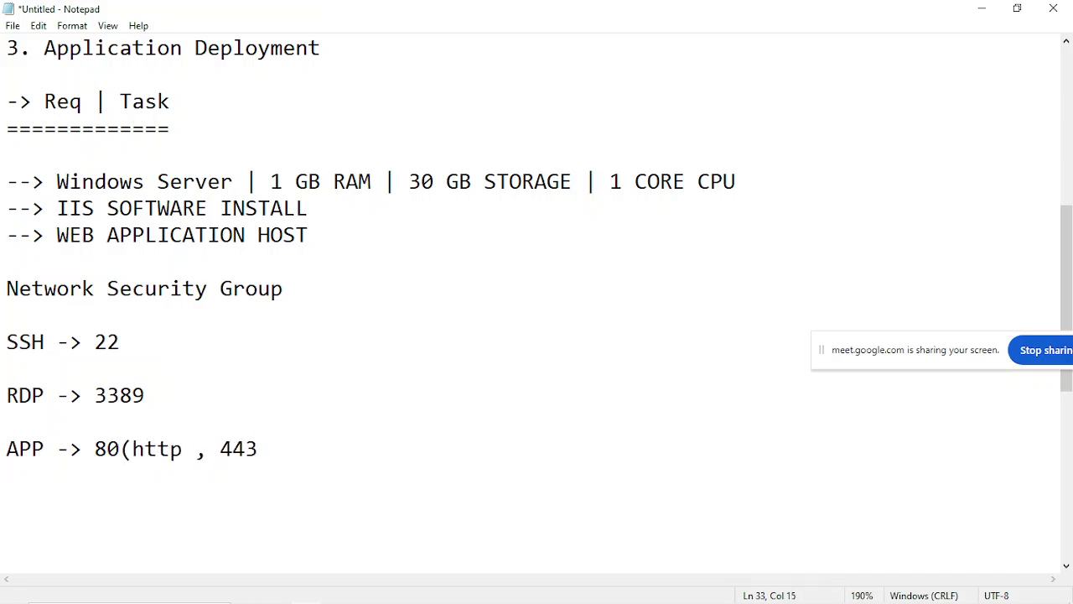
key("BackSpace")
left_click(305, 446)
type("(")
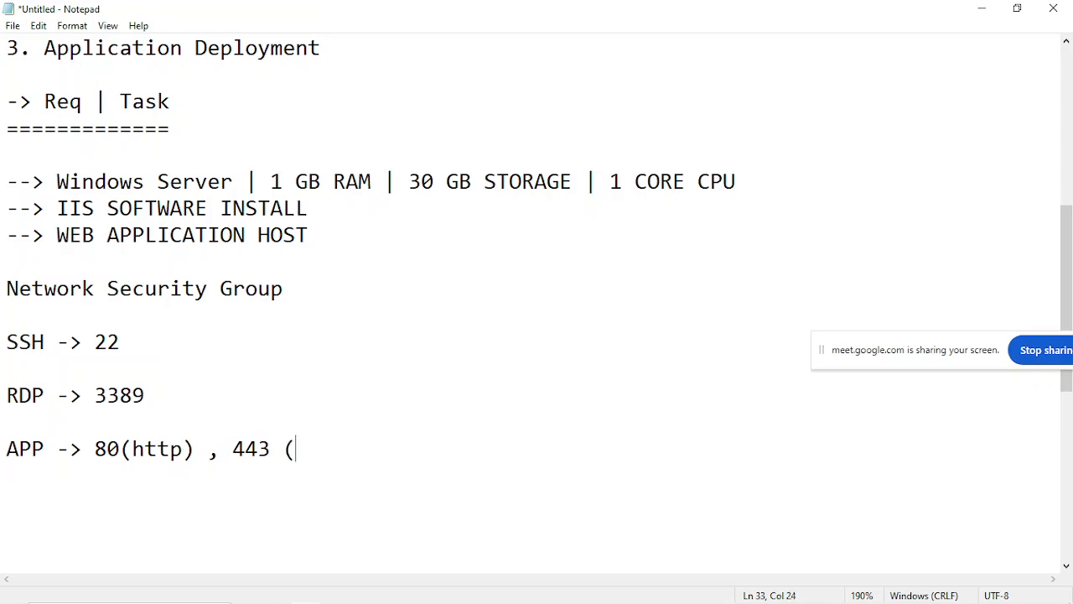
type("https)")
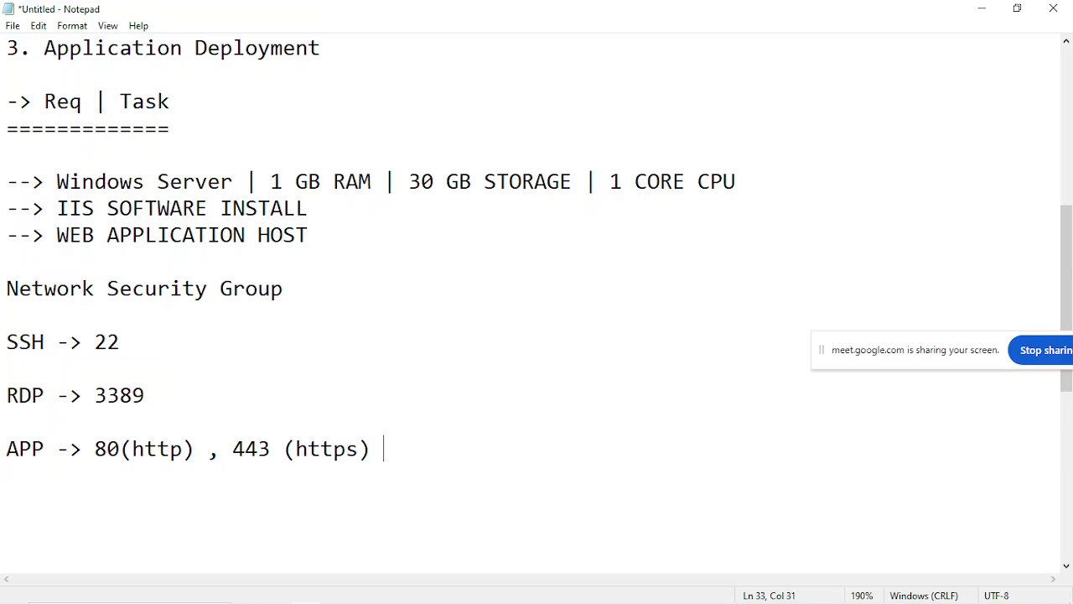
Highlight the 80(http) entry and the 443 (https) entry in the APP line for the class.
left_click_drag(94, 449, 209, 449)
left_click(206, 450)
left_click_drag(232, 449, 382, 453)
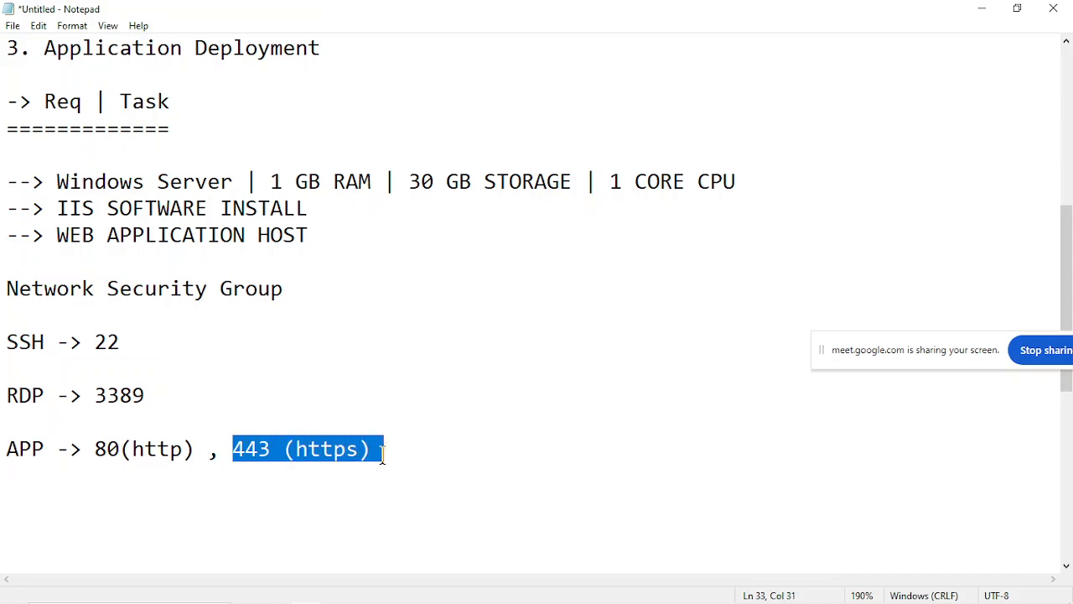
left_click(382, 454)
Copy the instance launch page's address from Chrome and paste it into the Notepad notes two lines below the APP entry.
mouse_move(407, 599)
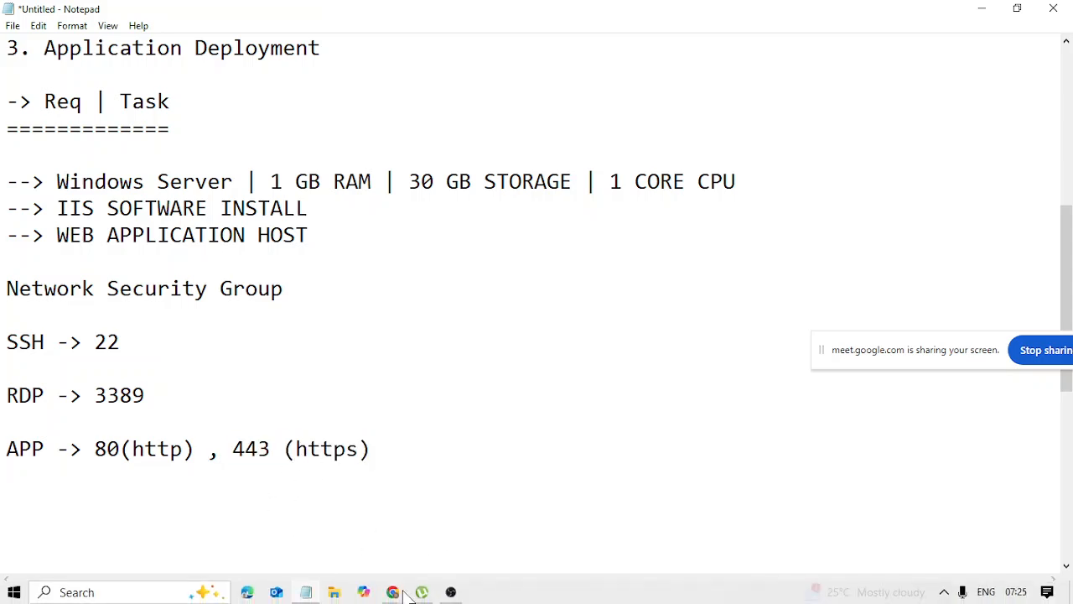
left_click(312, 527)
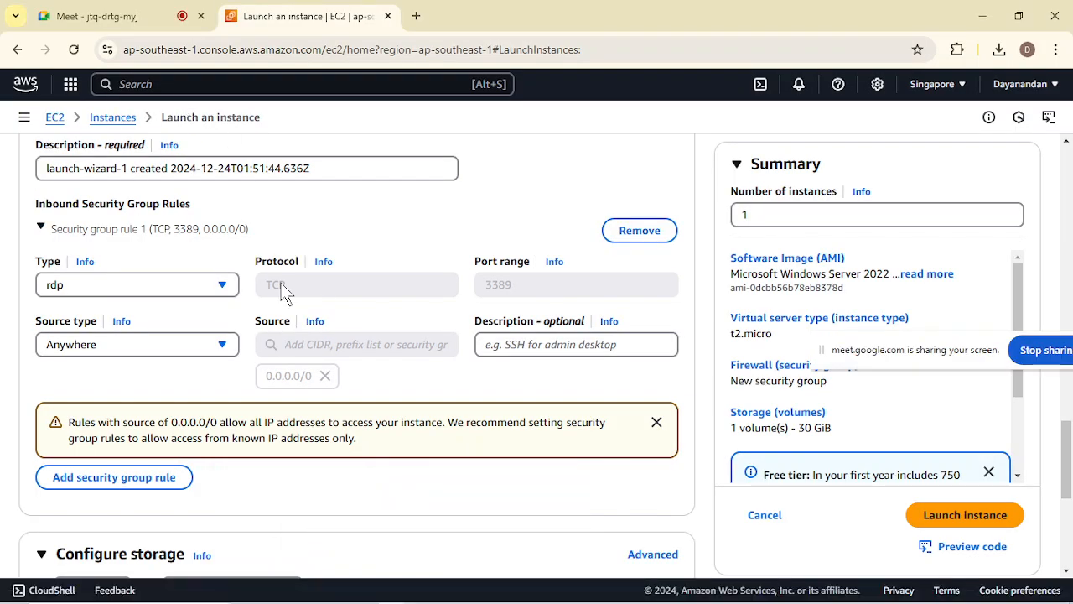
left_click(638, 46)
key("ctrl+c")
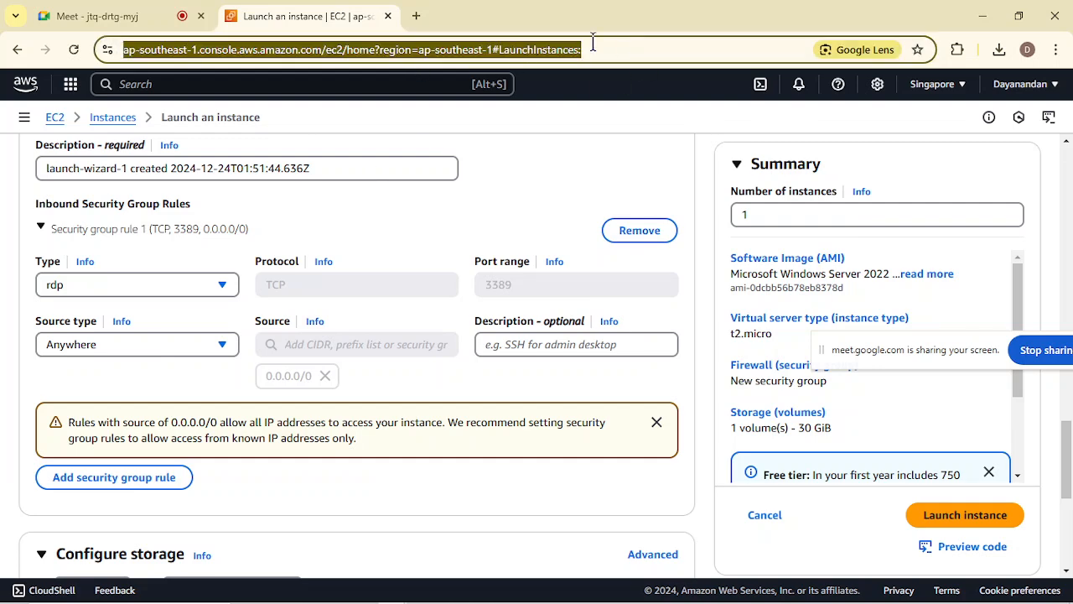
left_click(983, 15)
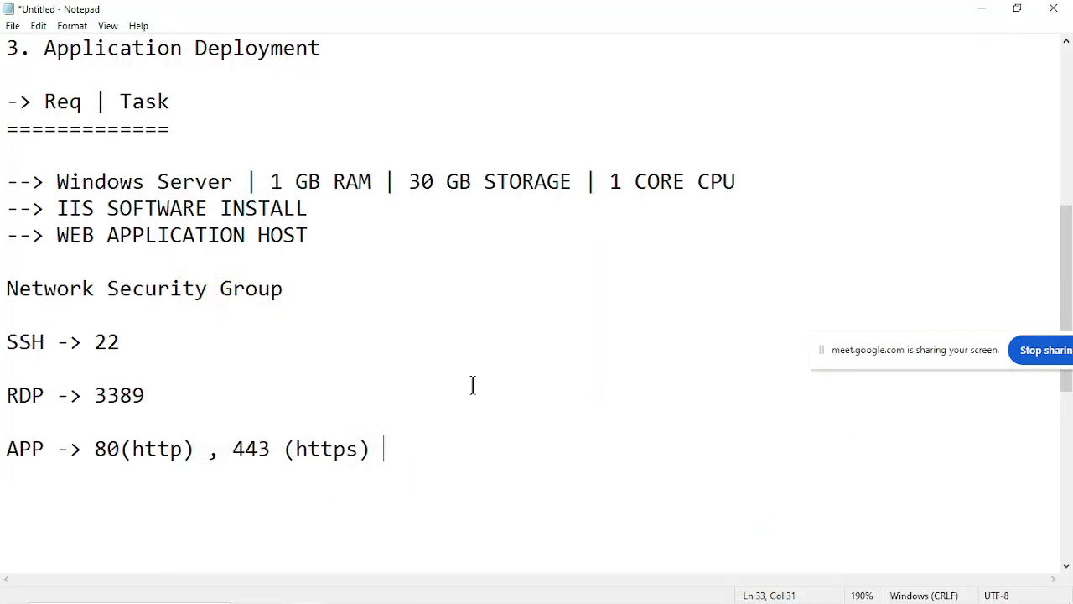
key("Return")
key("Return")
key("ctrl+v")
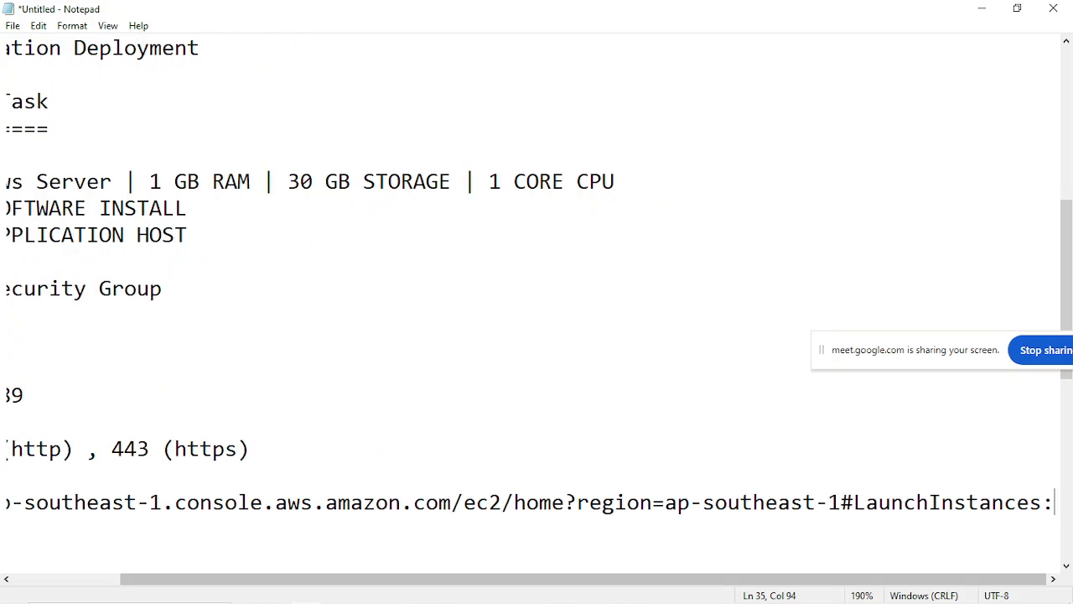
left_click(8, 545)
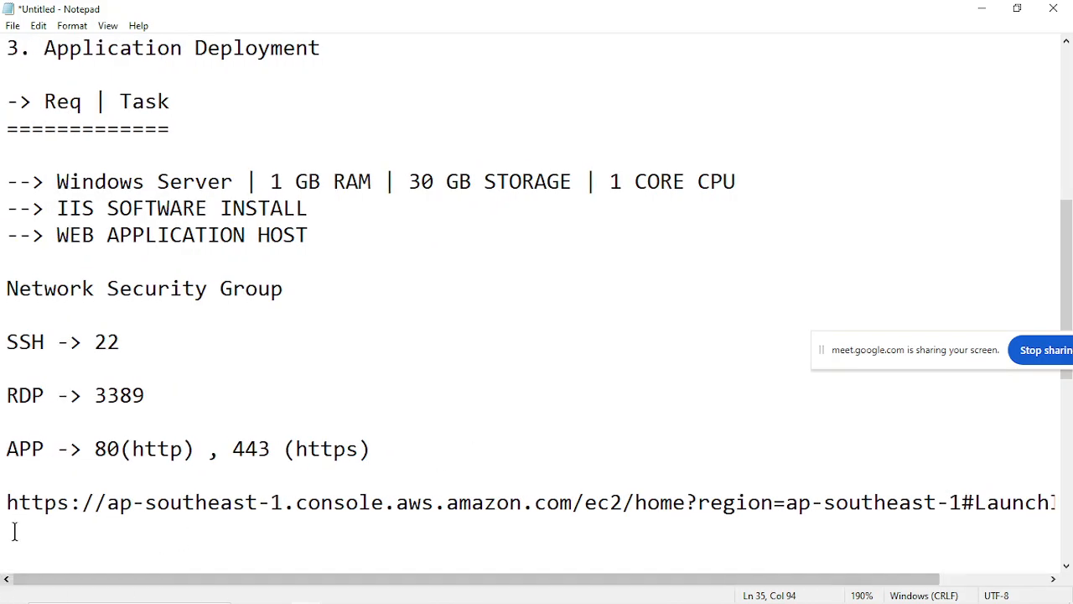
Highlight "https" in the pasted address, undo the paste, and restore "(https)" after 443 in the APP line.
left_click_drag(5, 503, 69, 502)
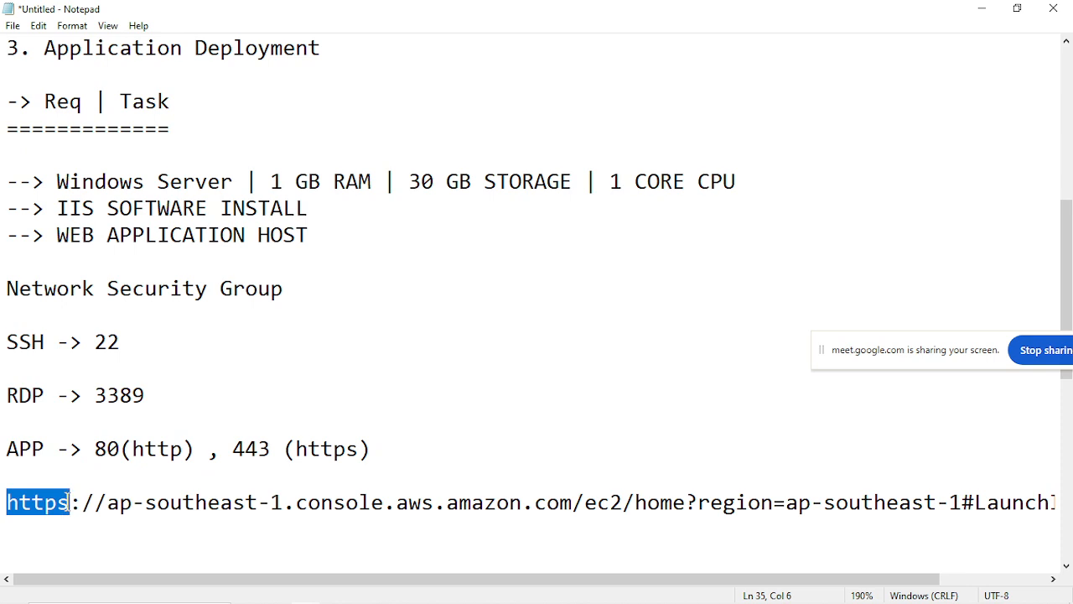
left_click(67, 502)
key("ctrl+z")
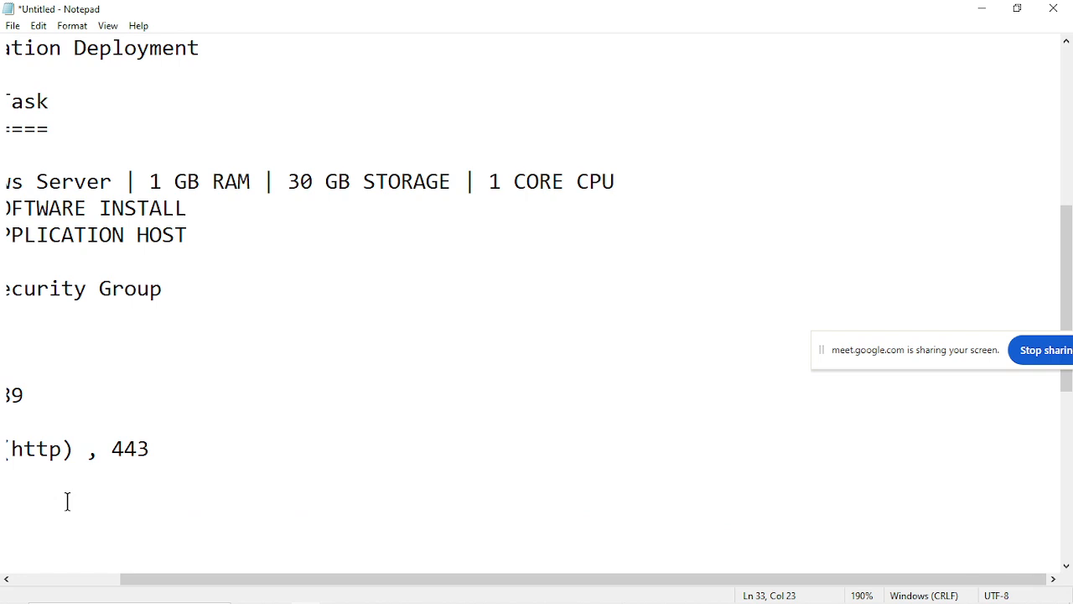
scroll(68, 501, "left", 2)
type("(httpd)")
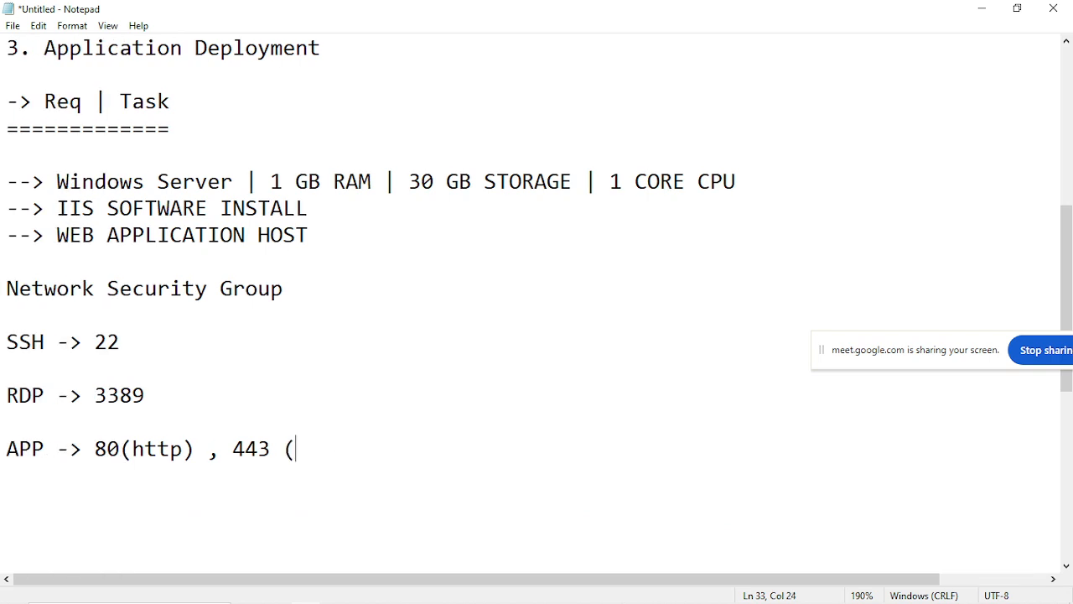
key("BackSpace")
key("BackSpace")
type("s)")
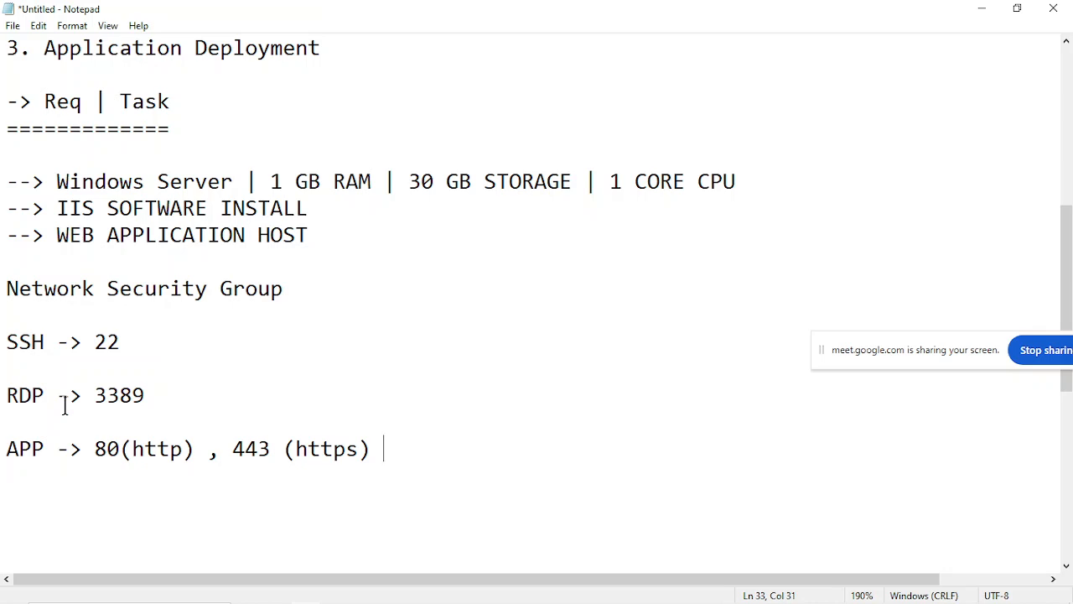
Highlight the RDP line and the APP line with its http and https ports for the class.
left_click_drag(5, 397, 146, 401)
left_click(146, 401)
left_click_drag(4, 449, 389, 453)
left_click(64, 453)
left_click(192, 442)
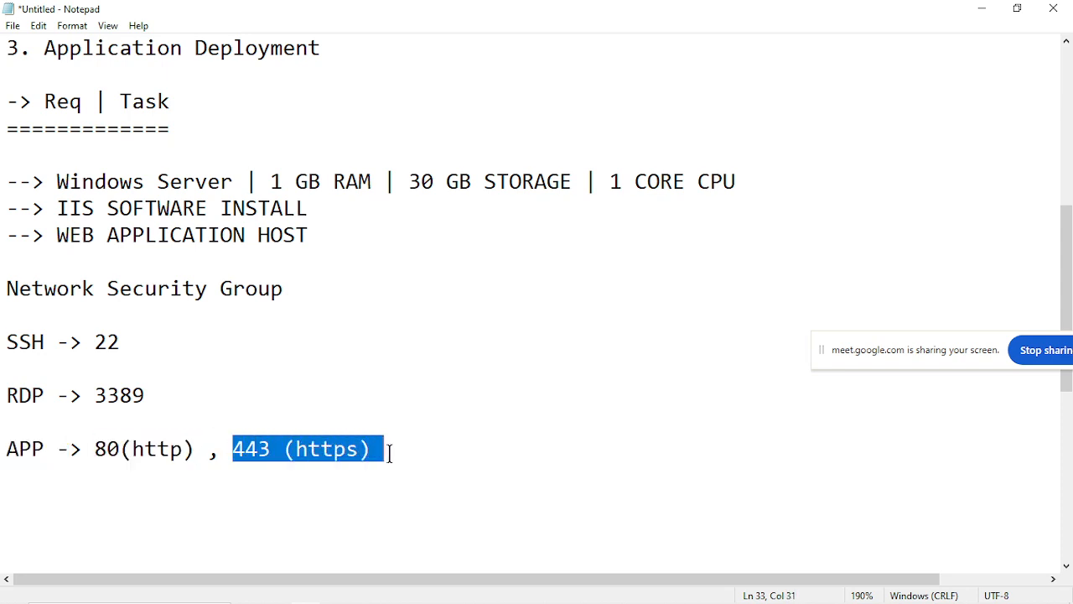
left_click(389, 452)
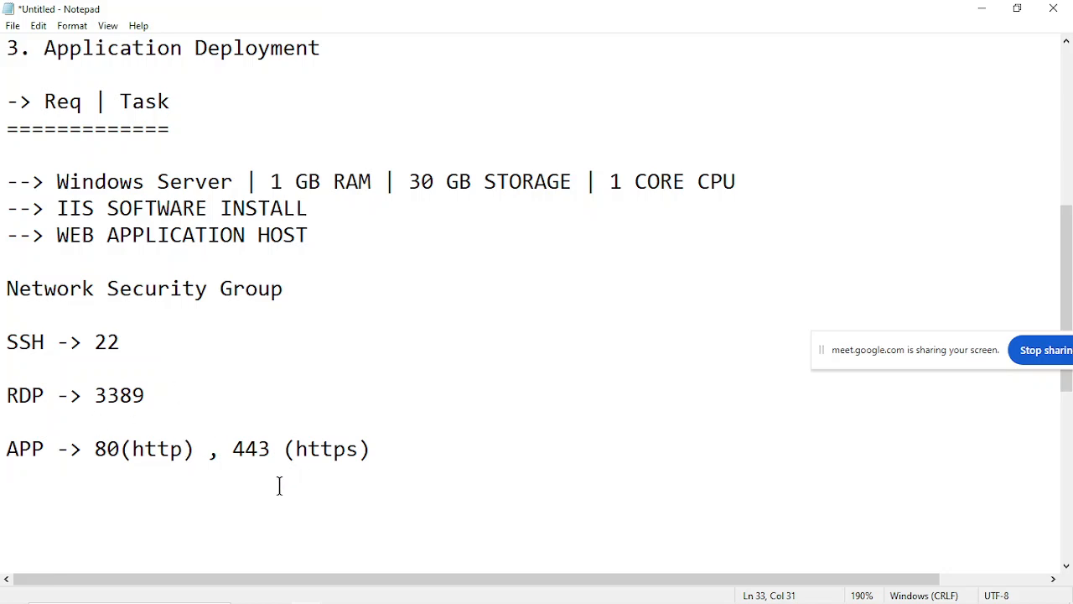
Add the word "APP" two lines below the existing APP port entry.
key("Return")
key("Return")
type("APP")
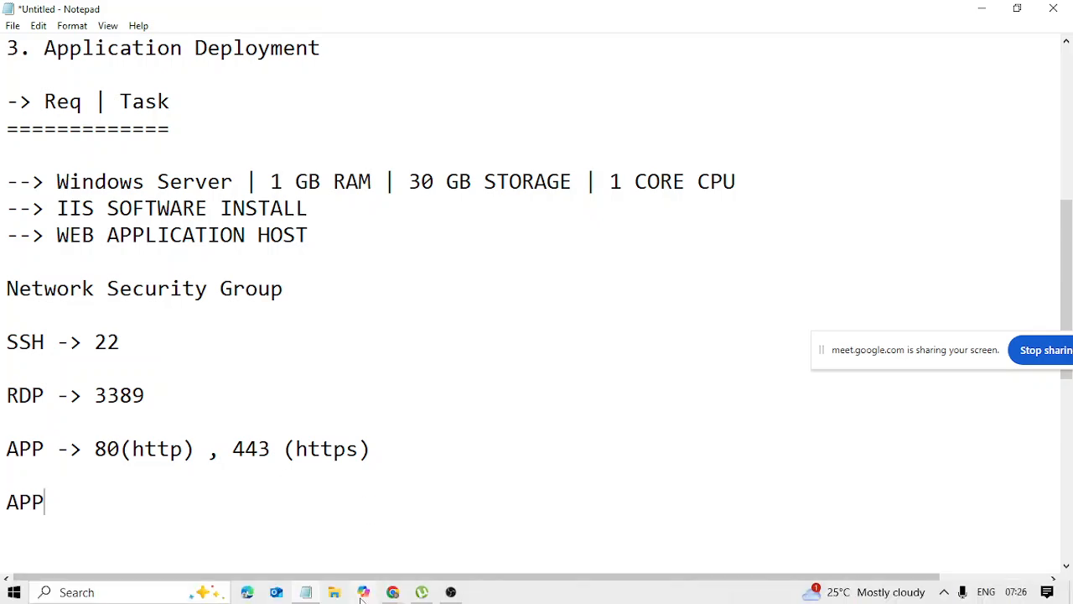
Copy the Google Meet call's address from Chrome, paste it into Notepad below the lone APP line, and highlight its "https" prefix.
mouse_move(393, 593)
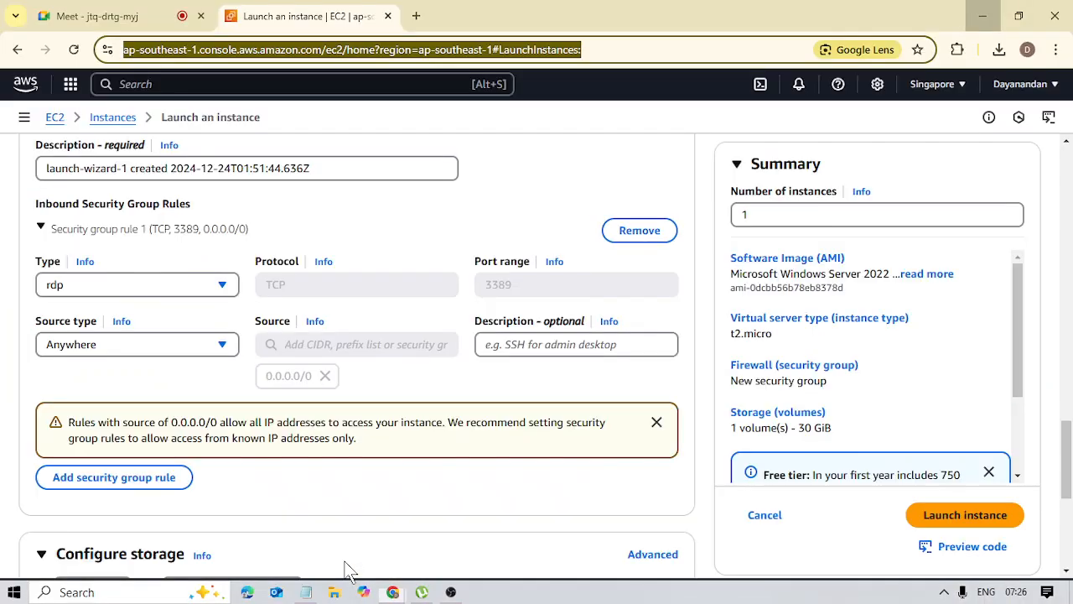
left_click(347, 566)
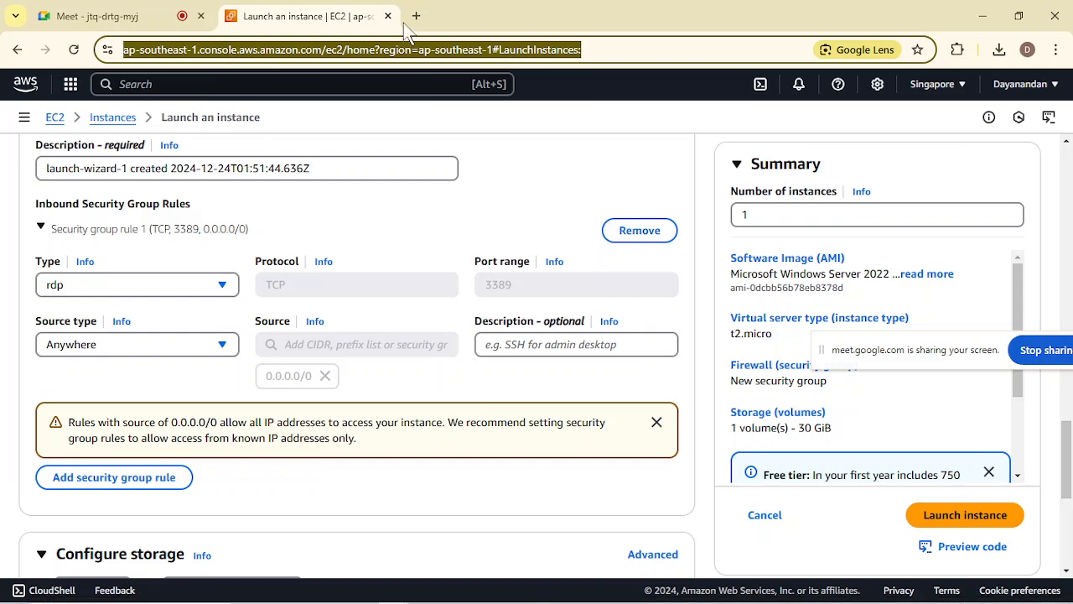
left_click(172, 15)
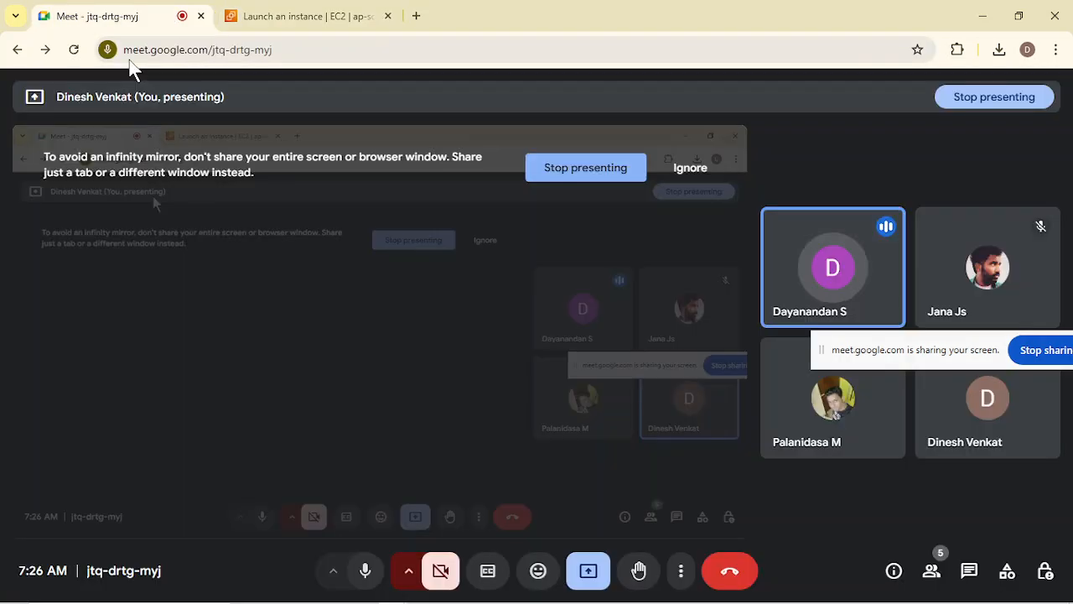
left_click(299, 52)
key("ctrl+c")
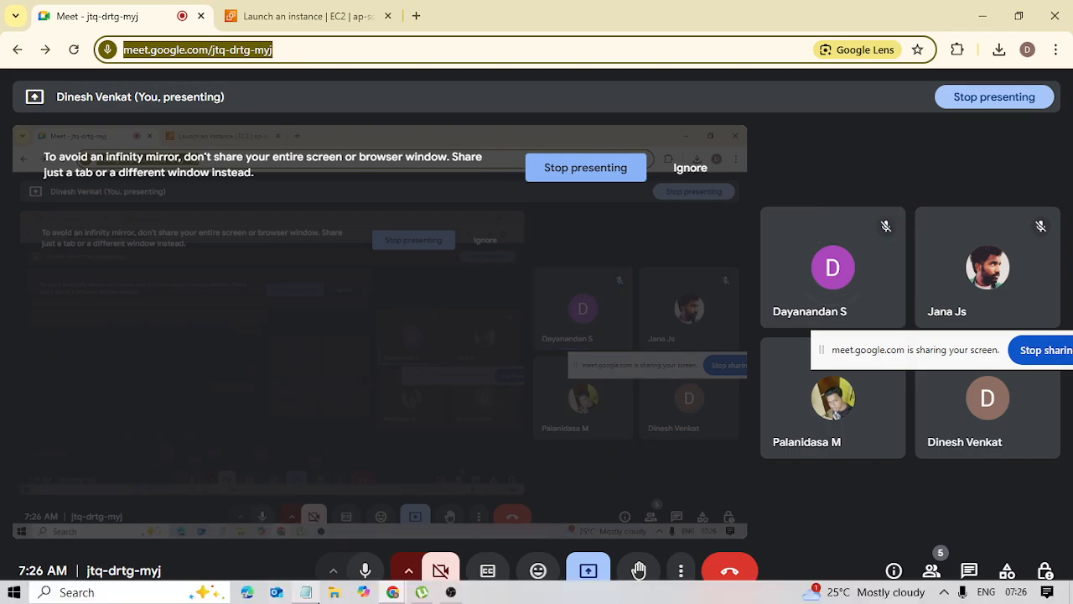
left_click(317, 601)
key("ctrl+v")
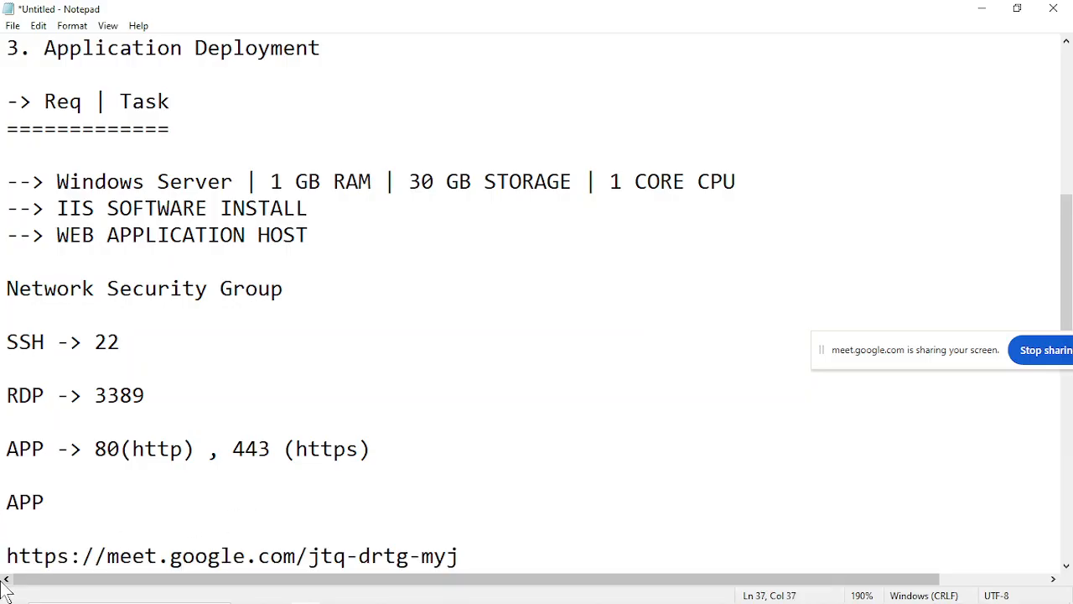
left_click_drag(1, 556, 72, 556)
left_click(79, 556)
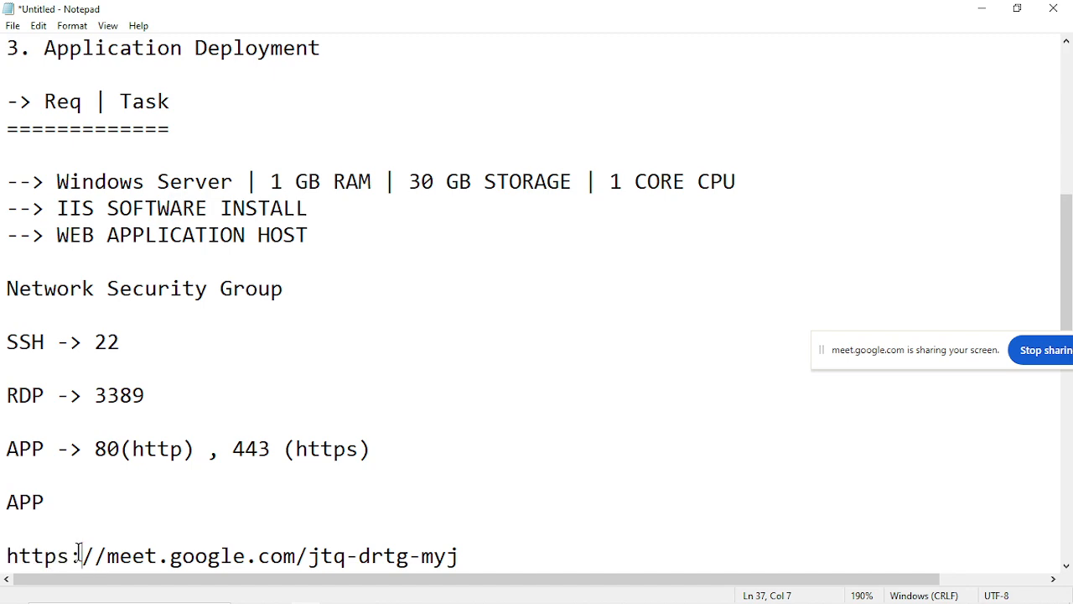
Delete the pasted meeting address and the lone "APP" line from the end of the notes.
left_click_drag(494, 549, 17, 483)
left_click(17, 484)
scroll(17, 486, "up", 11)
scroll(17, 486, "down", 8)
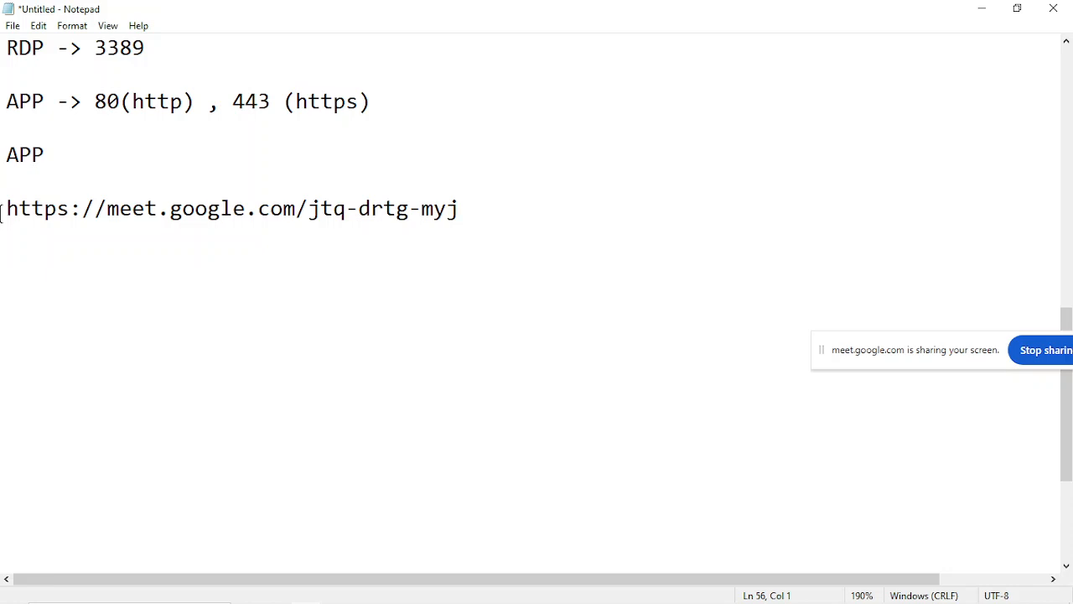
left_click_drag(2, 210, 450, 223)
key("BackSpace")
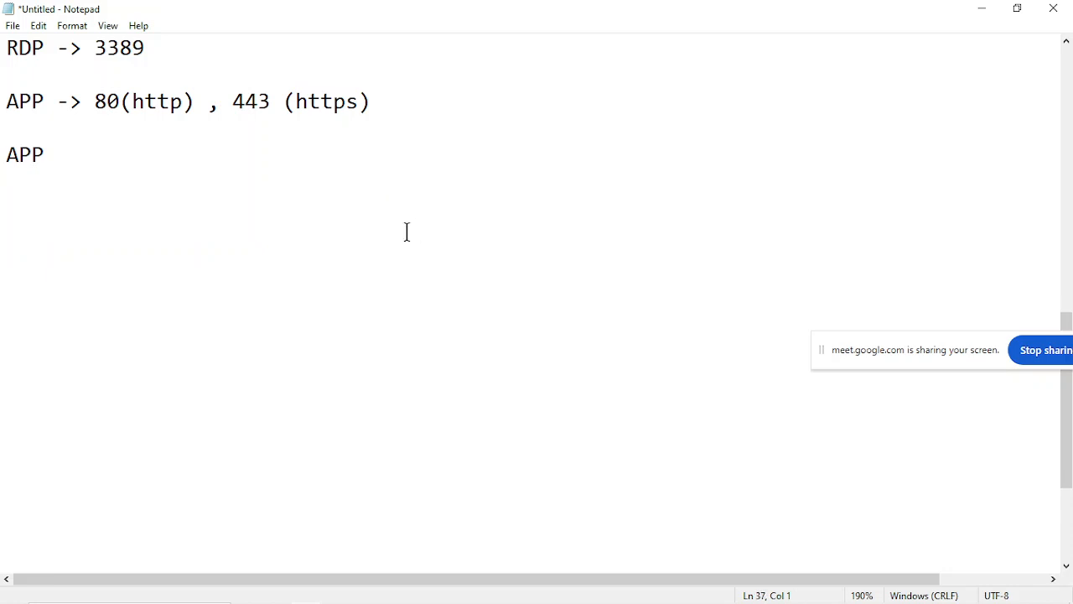
scroll(407, 232, "up", 3)
left_click_drag(98, 383, 77, 403)
left_click(2, 399)
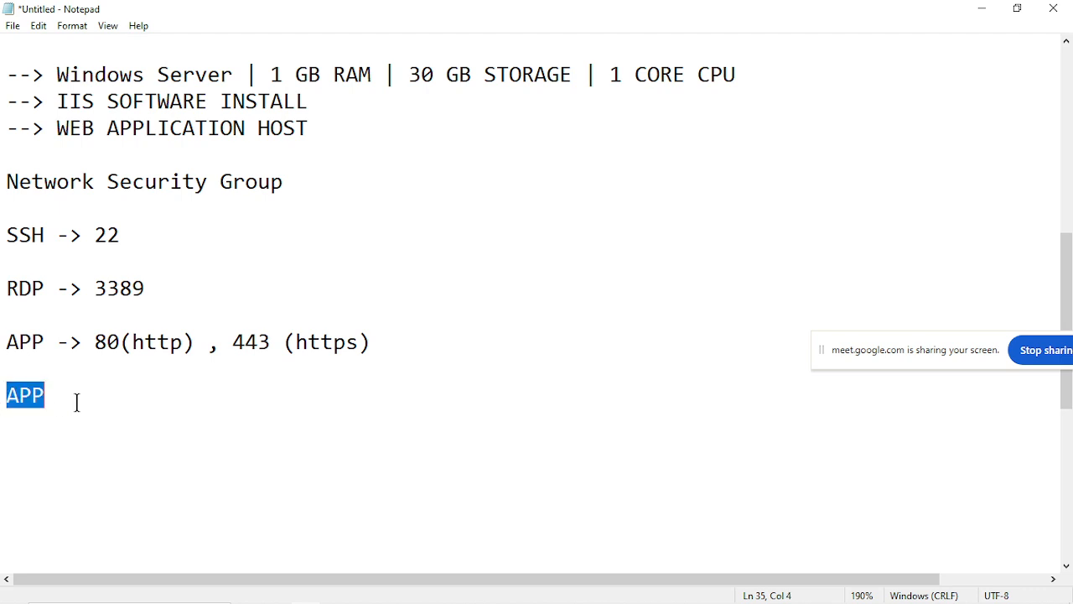
key("BackSpace")
Highlight the 80(http) and 443 (https) ports in the APP line again to review them with the class.
left_click_drag(94, 342, 385, 330)
left_click(205, 344)
left_click(386, 330)
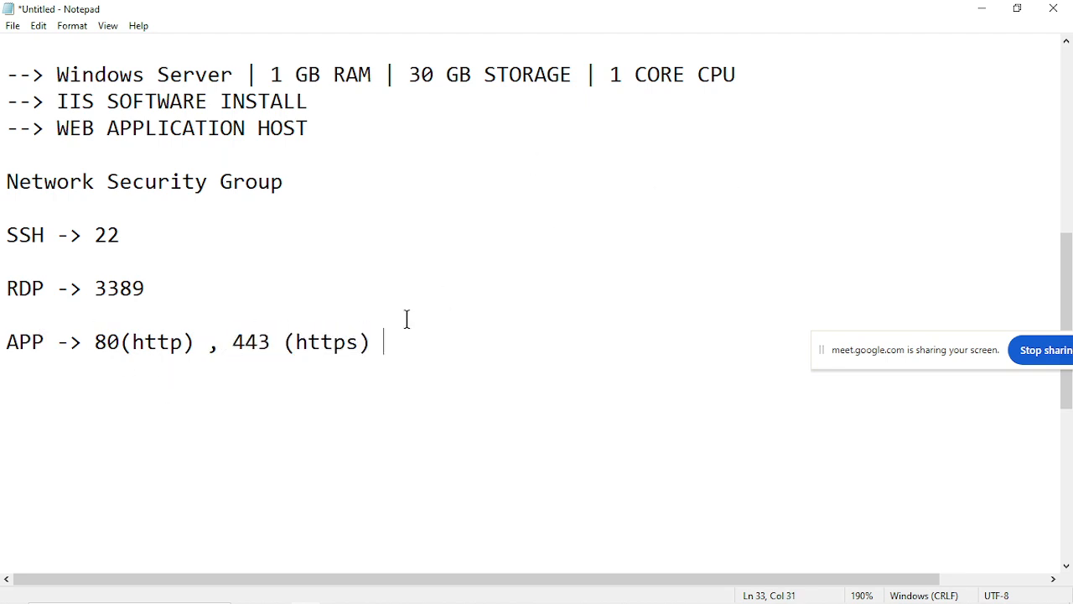
scroll(406, 319, "up", 1)
left_click_drag(94, 422, 191, 422)
left_click(191, 421)
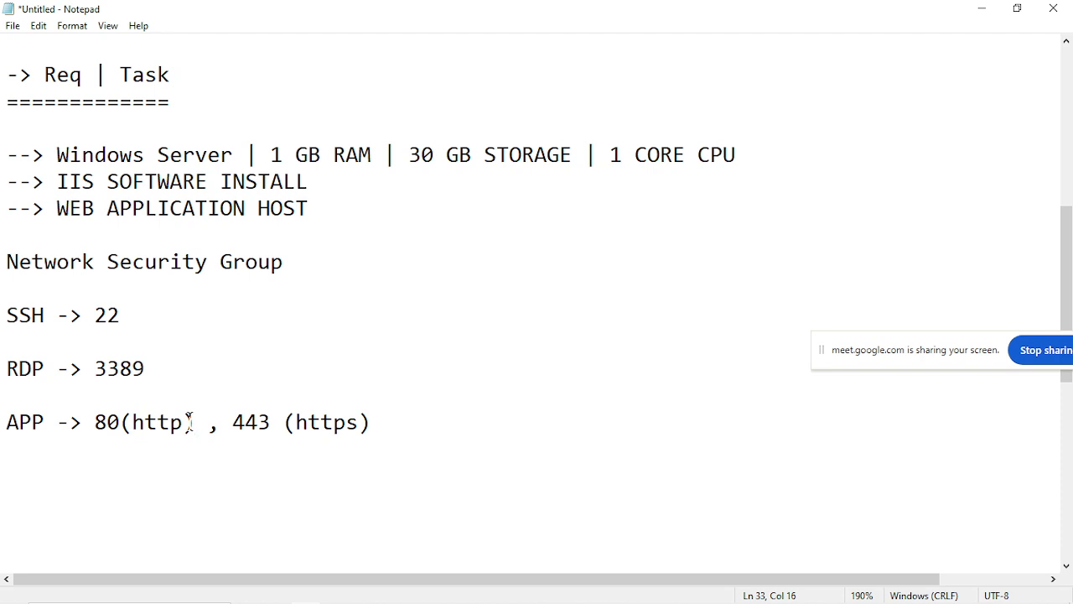
left_click(83, 421)
left_click_drag(84, 422, 360, 414)
left_click(185, 422)
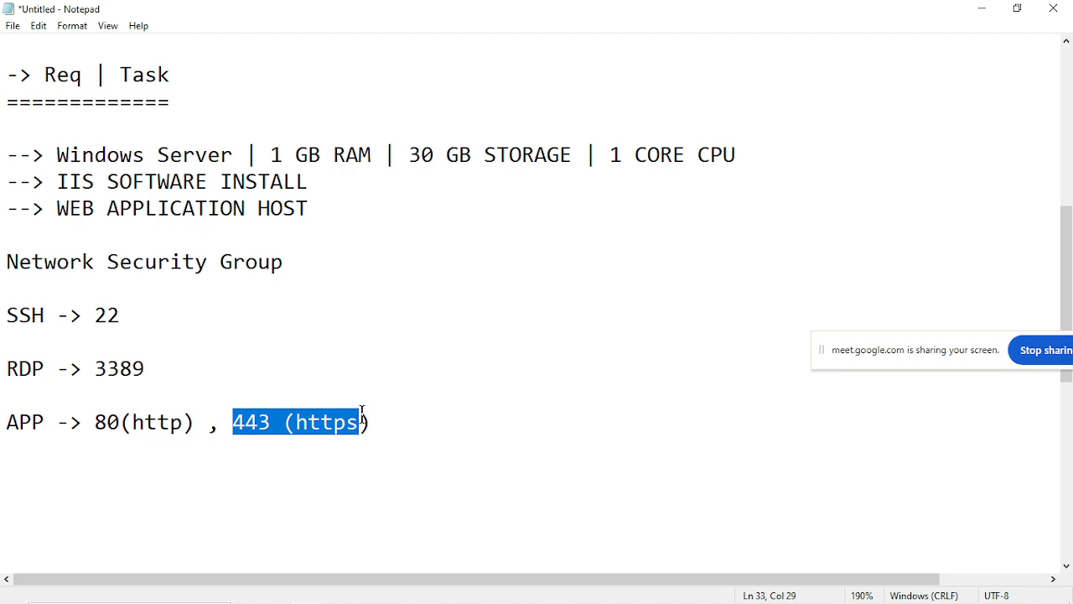
left_click(360, 414)
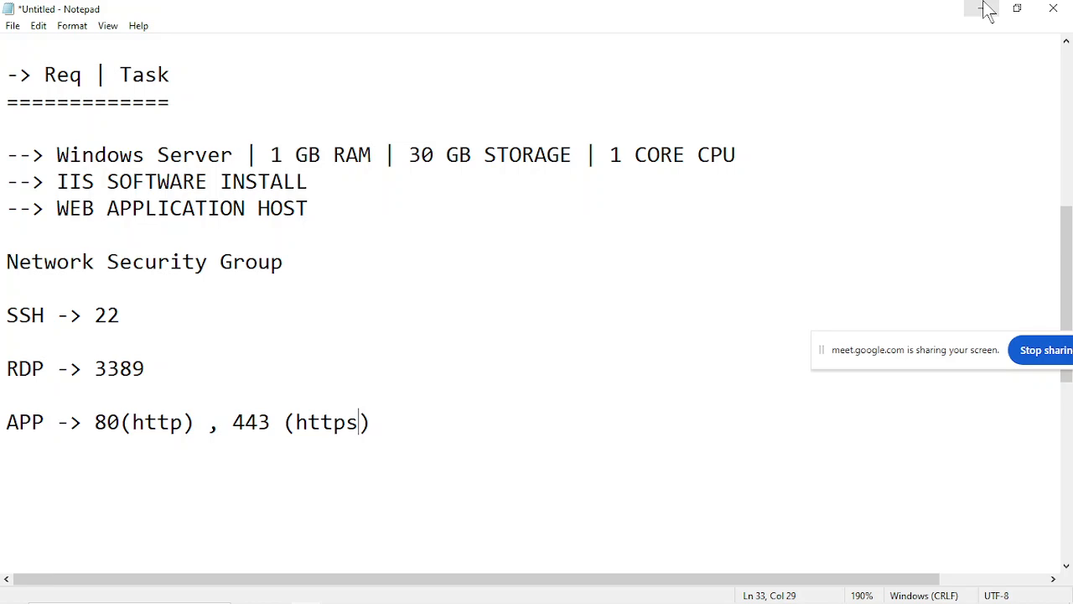
Switch to the EC2 launch page in Chrome and add an HTTP inbound security group rule with source type Anywhere.
left_click(985, 7)
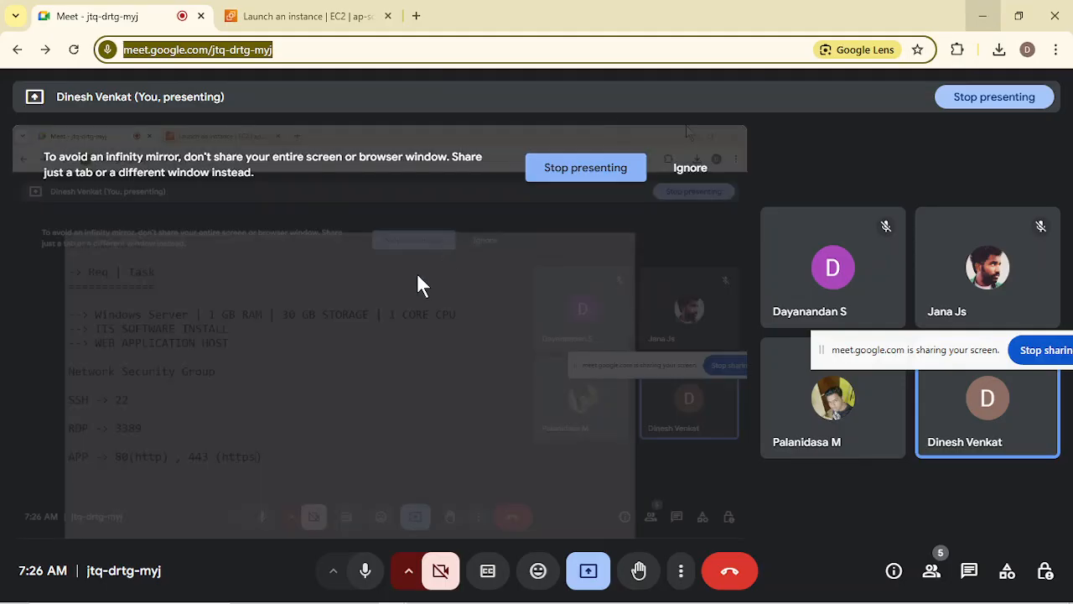
left_click(311, 2)
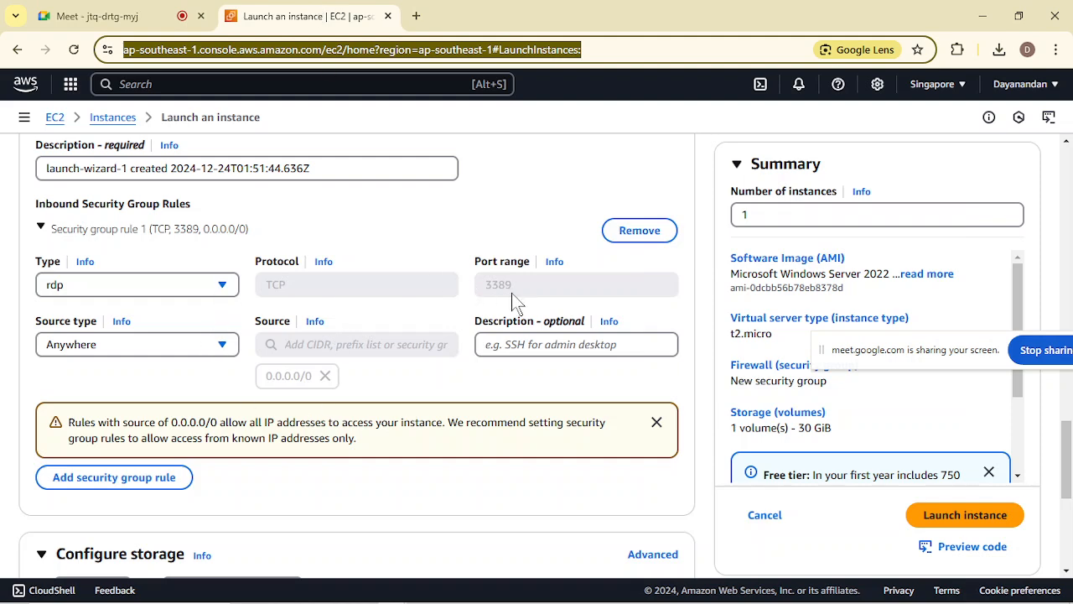
left_click(164, 477)
scroll(350, 474, "down", 3)
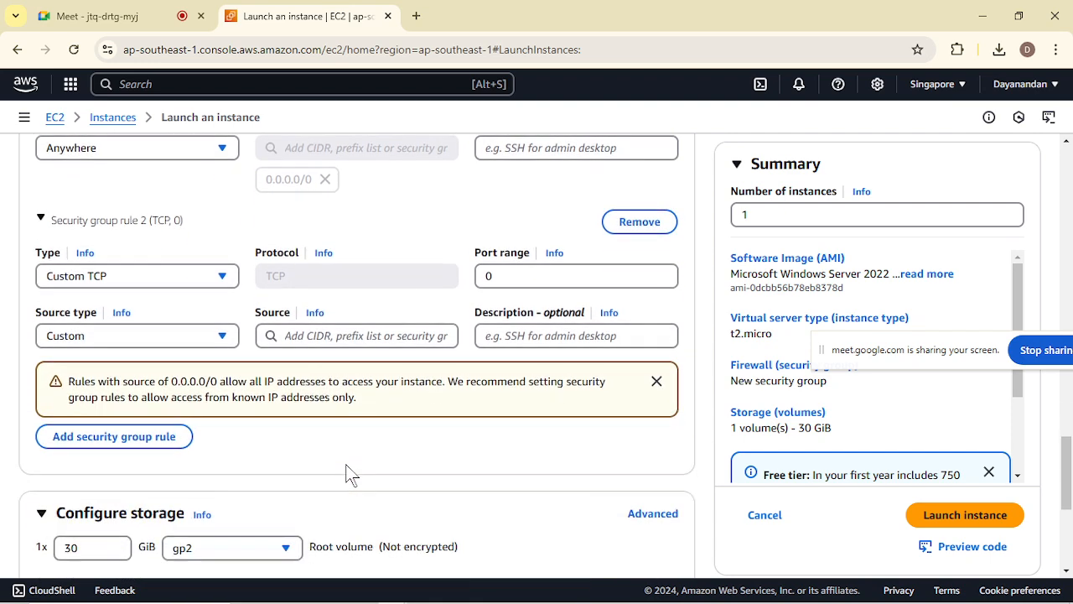
left_click(216, 285)
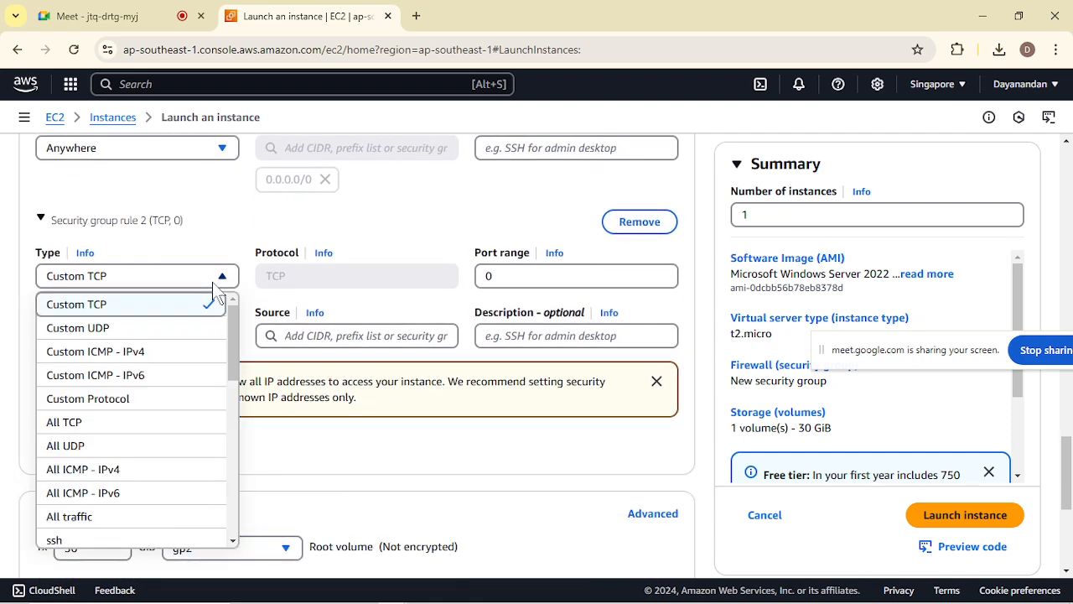
scroll(175, 442, "down", 2)
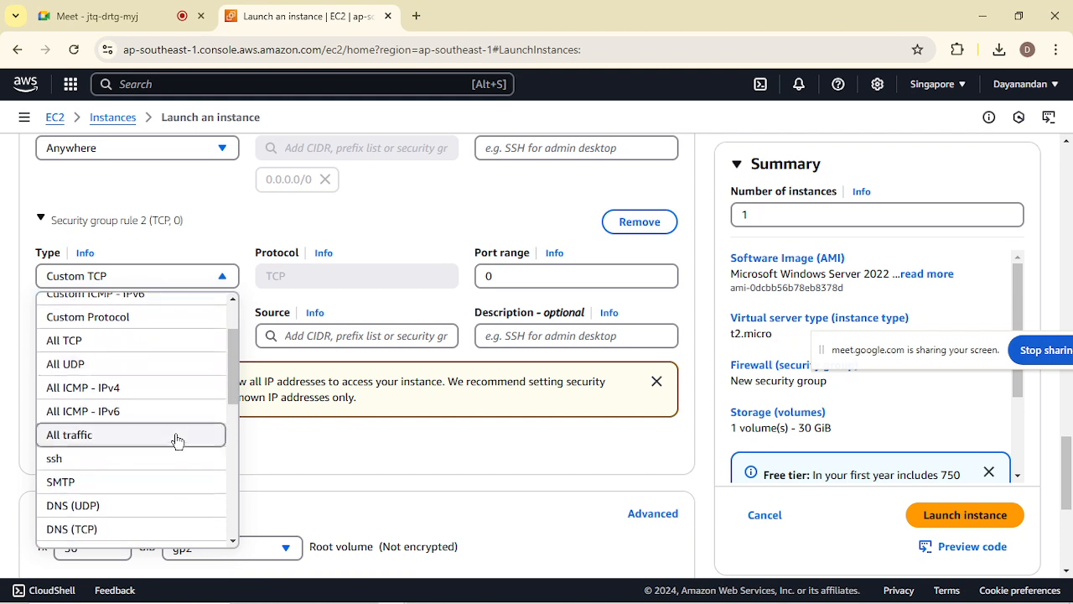
scroll(177, 442, "down", 5)
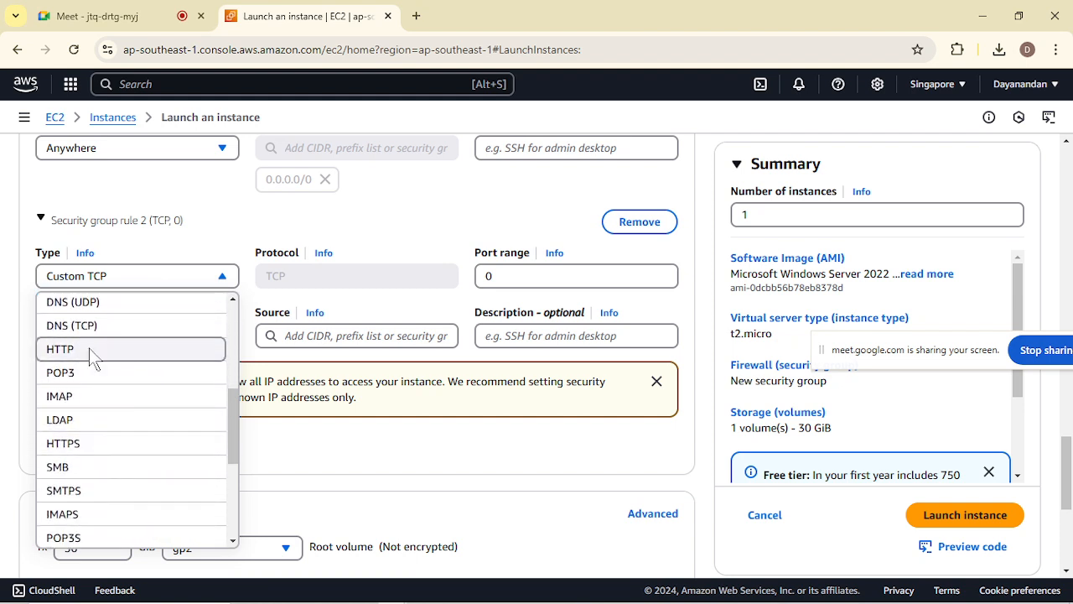
left_click(90, 352)
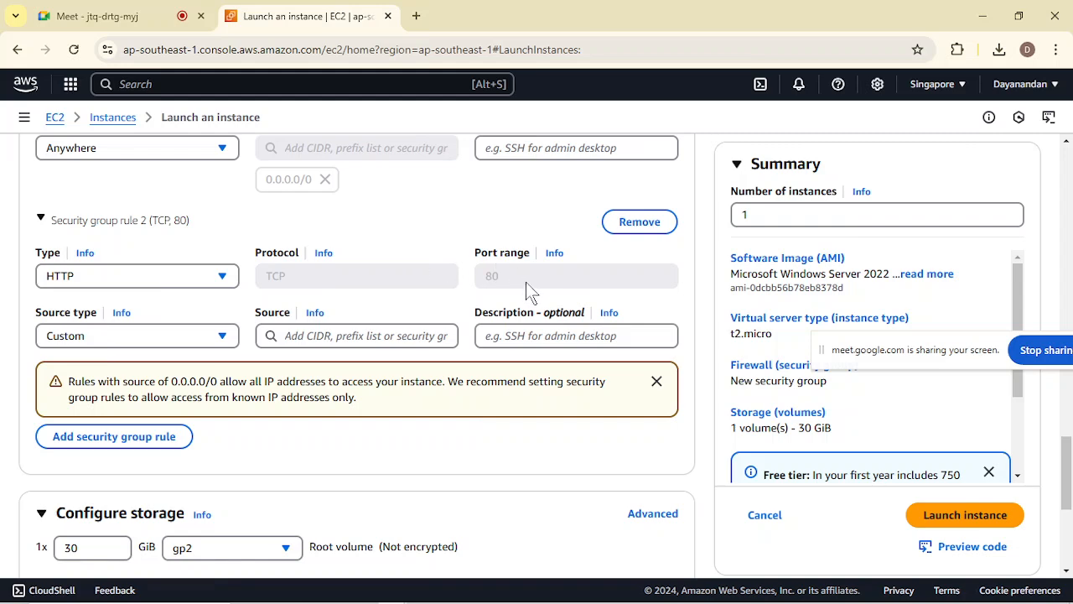
left_click(178, 342)
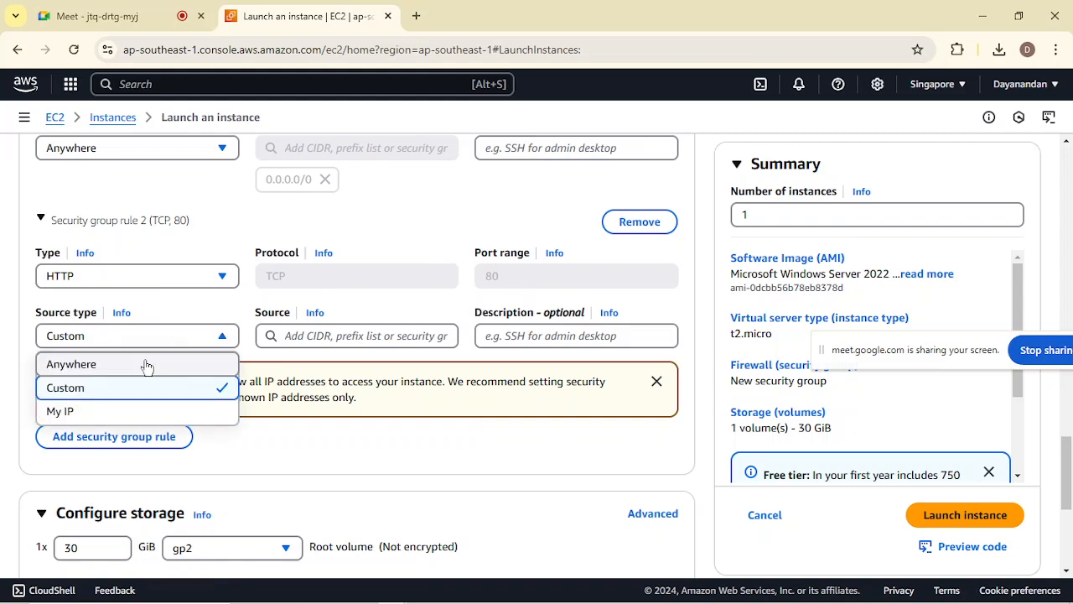
left_click(148, 365)
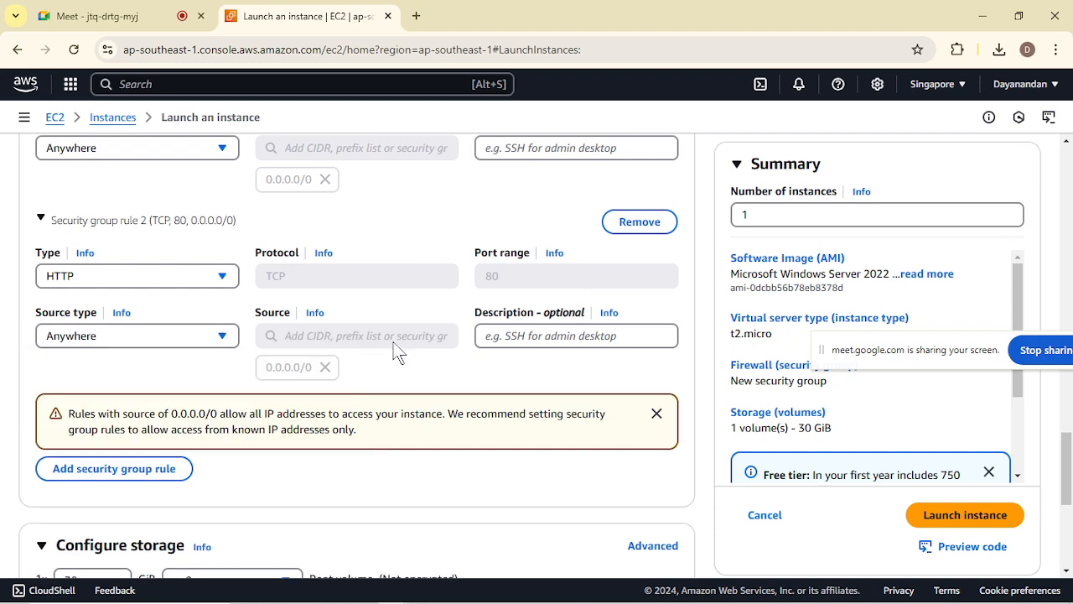
Add a third inbound security group rule of type HTTPS with source type Anywhere.
scroll(289, 374, "down", 1)
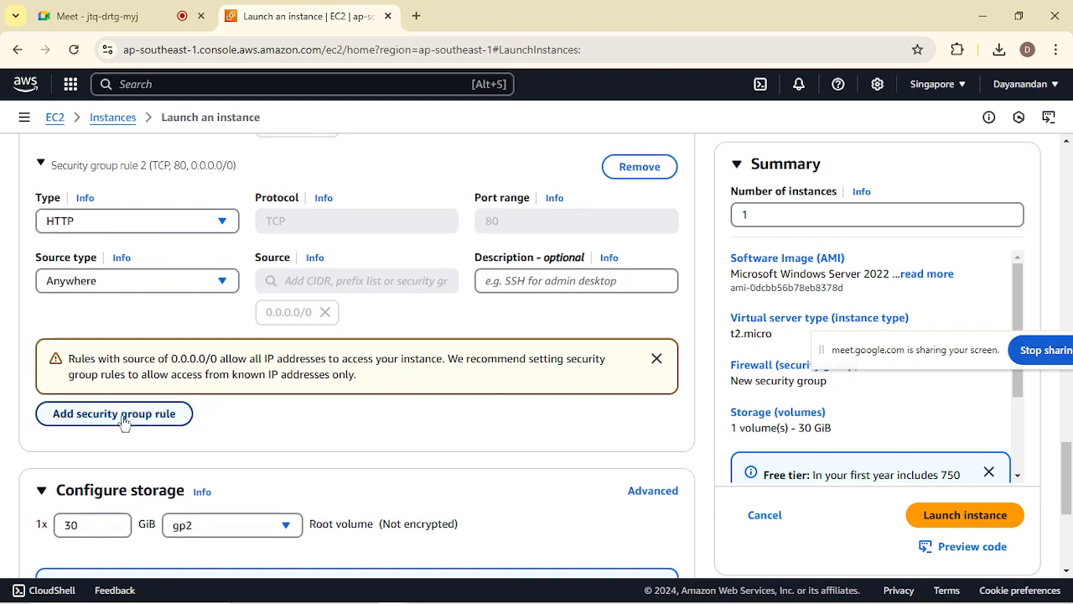
left_click(120, 423)
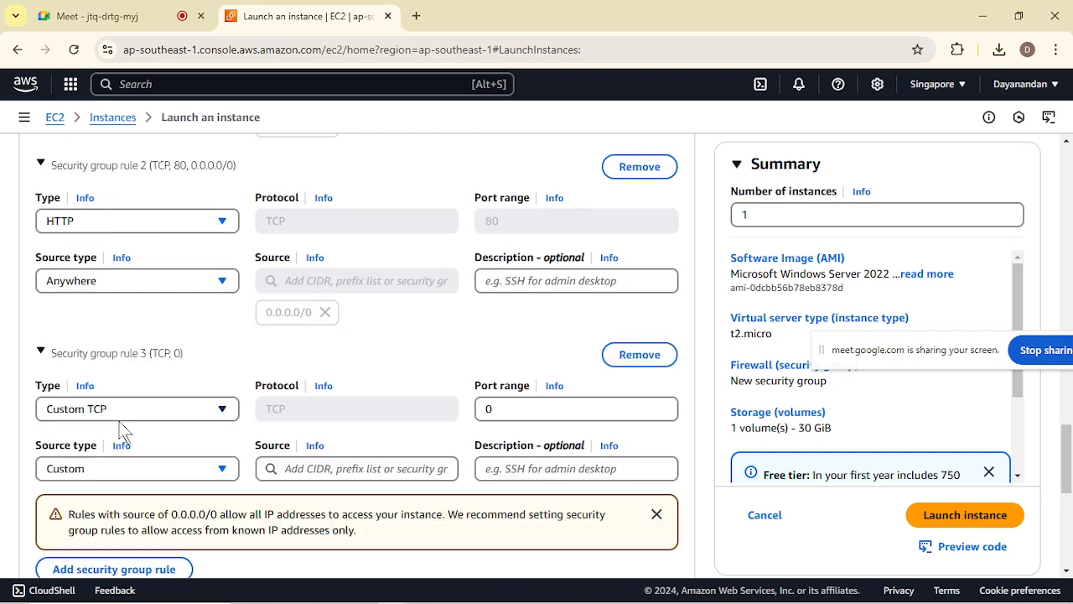
left_click(178, 411)
scroll(144, 359, "down", 4)
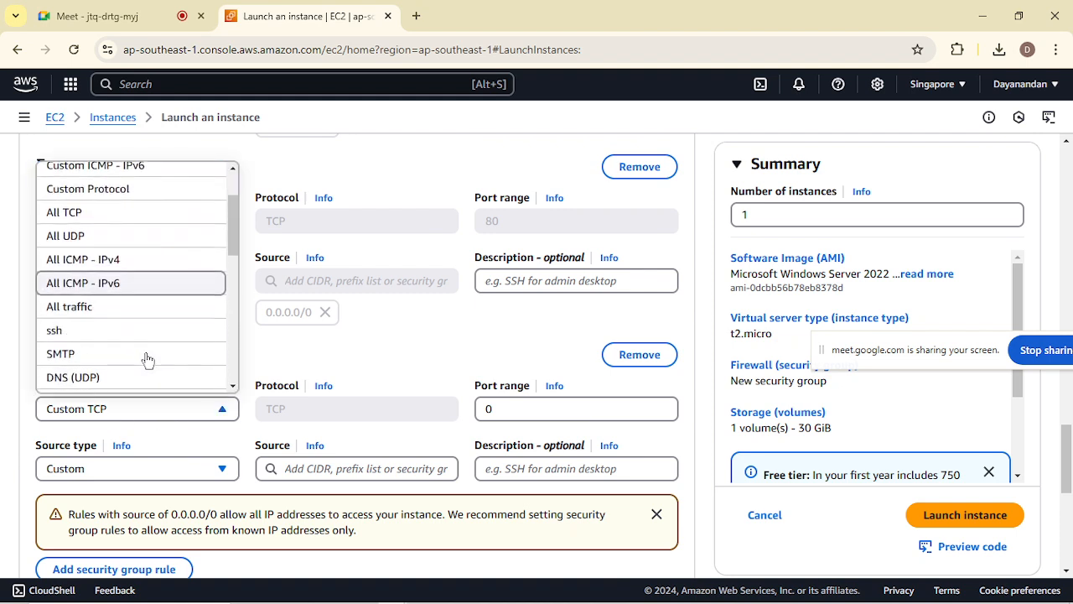
scroll(146, 360, "down", 3)
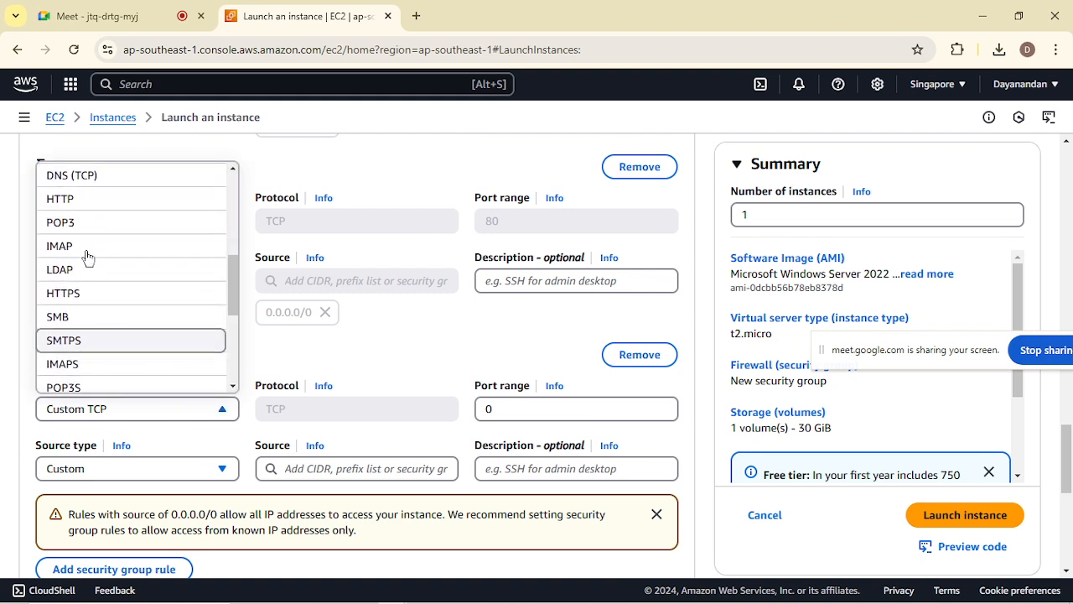
left_click(75, 300)
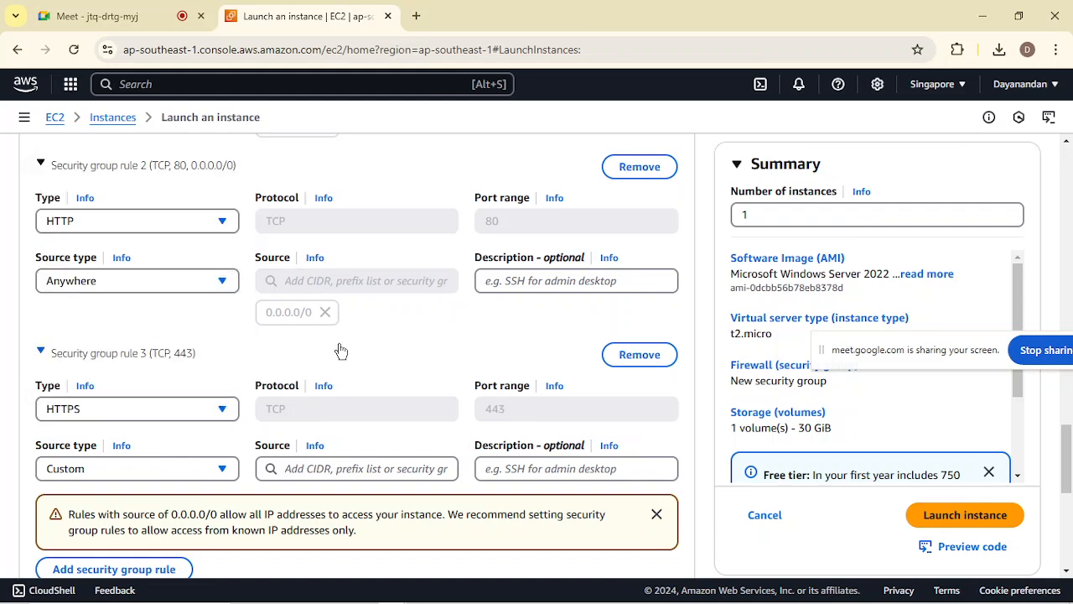
scroll(338, 350, "down", 1)
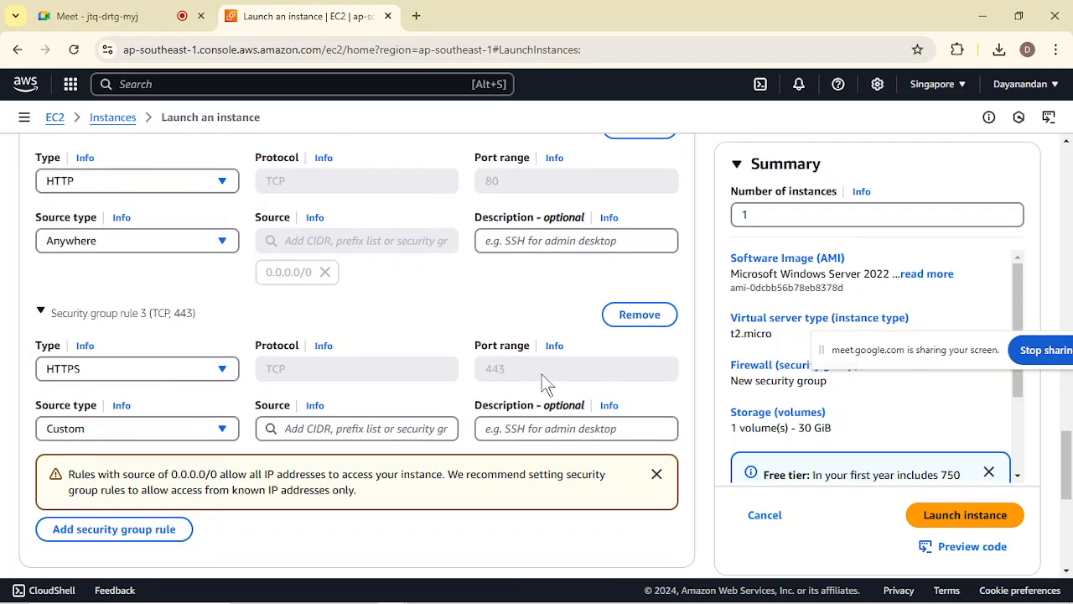
left_click(204, 431)
left_click(114, 462)
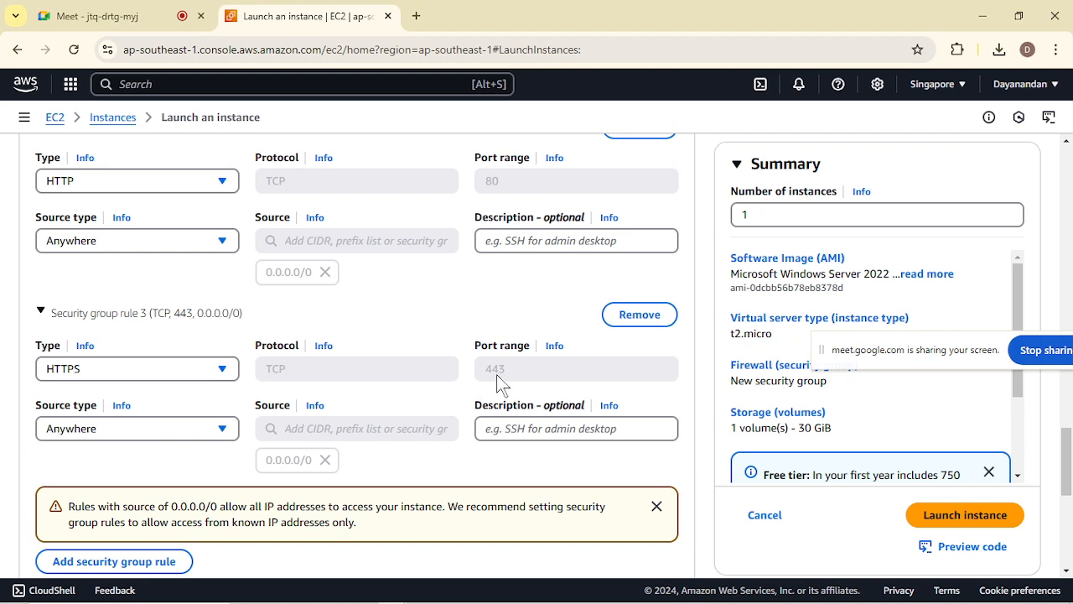
Switch to the Google Meet call and admit the participant waiting to join.
mouse_move(405, 601)
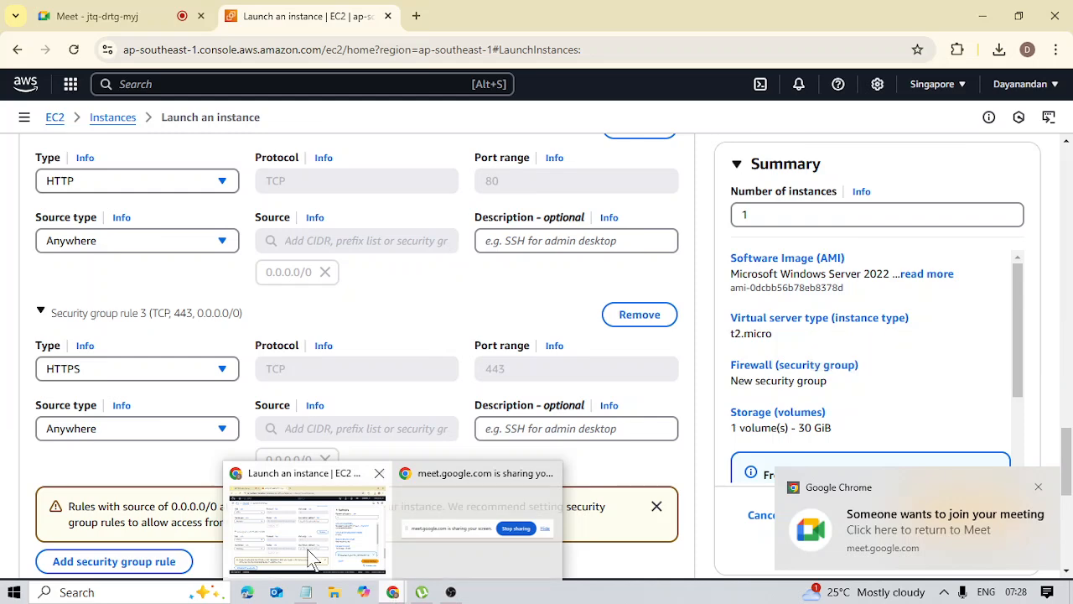
left_click(96, 16)
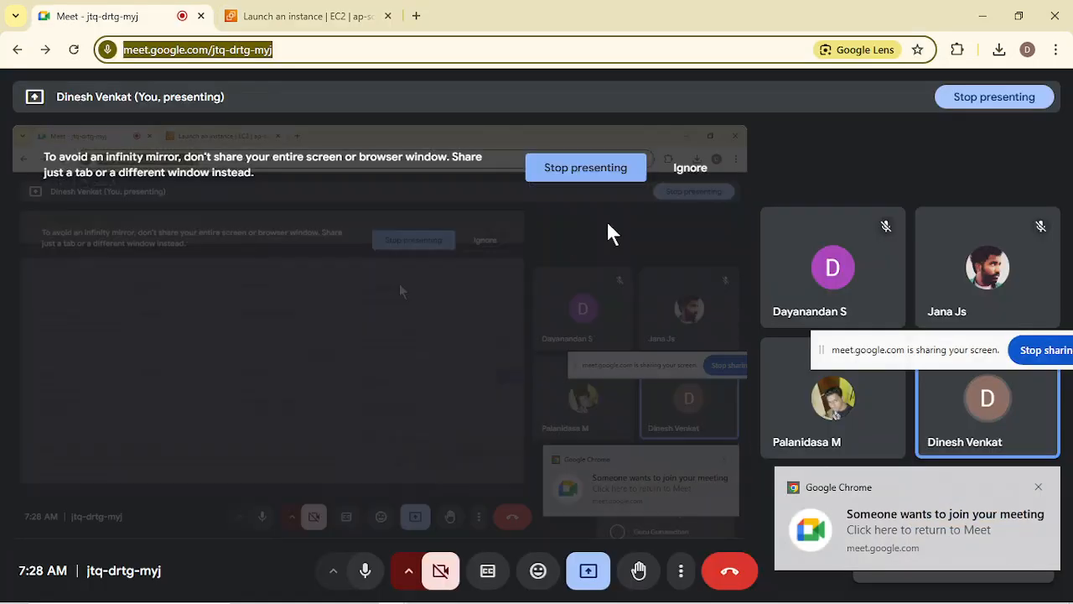
left_click(964, 512)
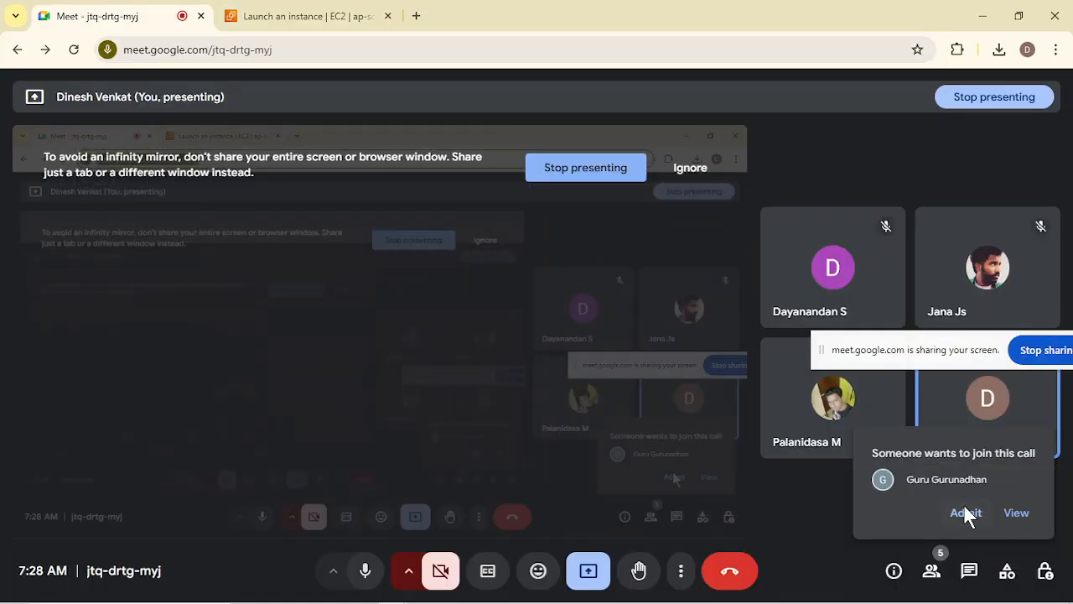
left_click(966, 512)
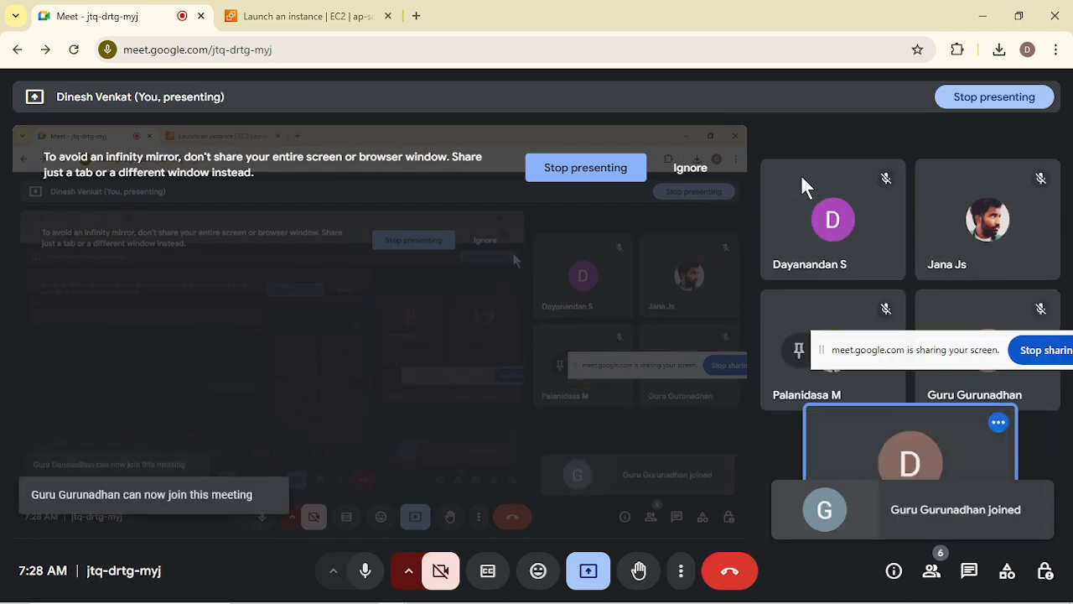
Return to the EC2 launch page and review the RDP, HTTP and HTTPS inbound security group rules.
left_click(978, 14)
mouse_move(425, 601)
mouse_move(395, 593)
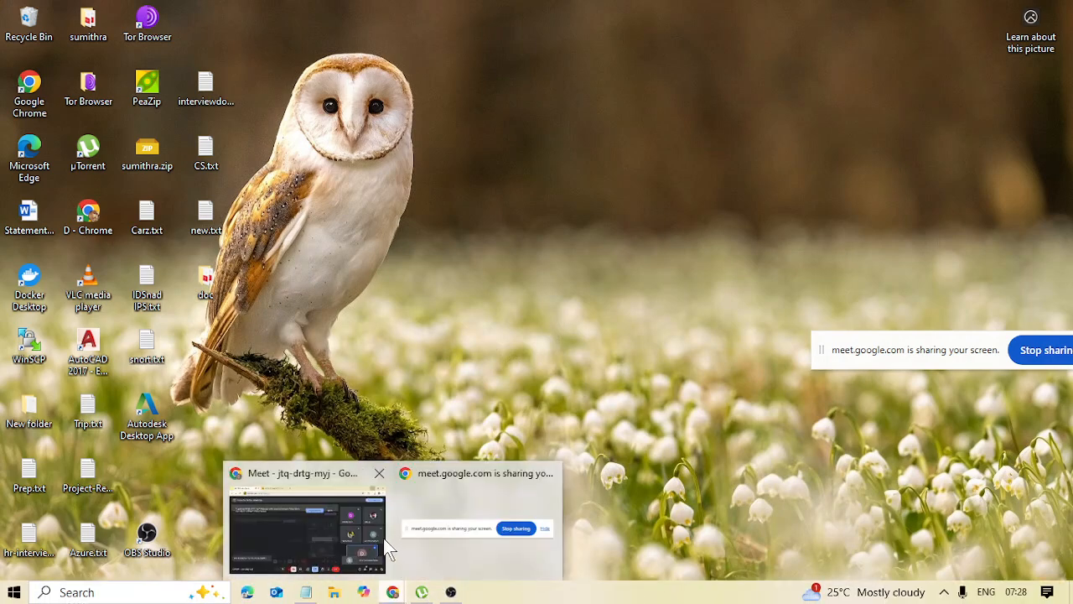
left_click(342, 548)
left_click(297, 14)
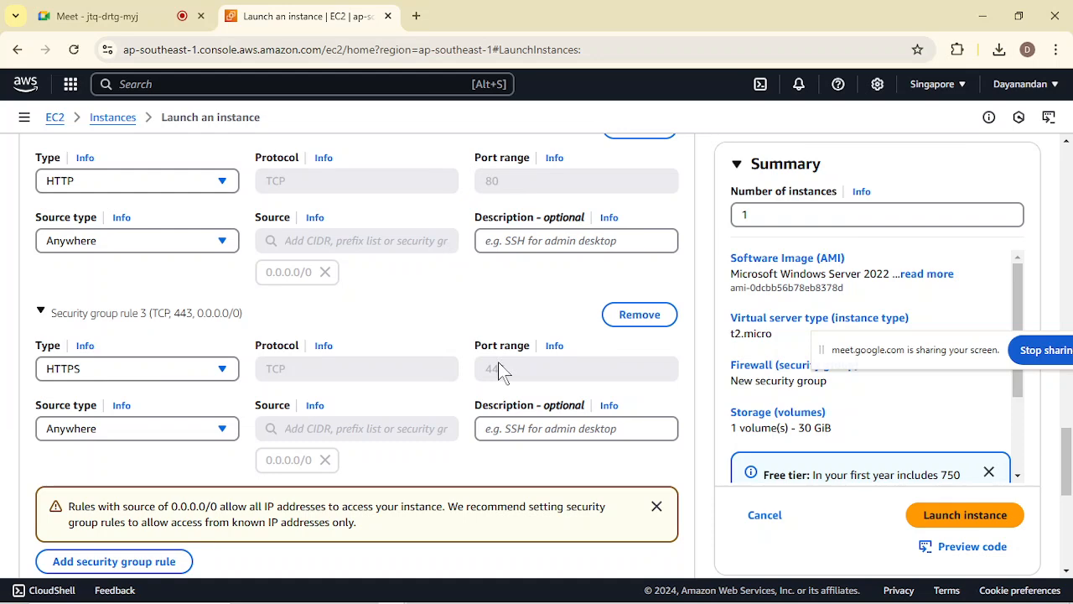
scroll(350, 389, "up", 3)
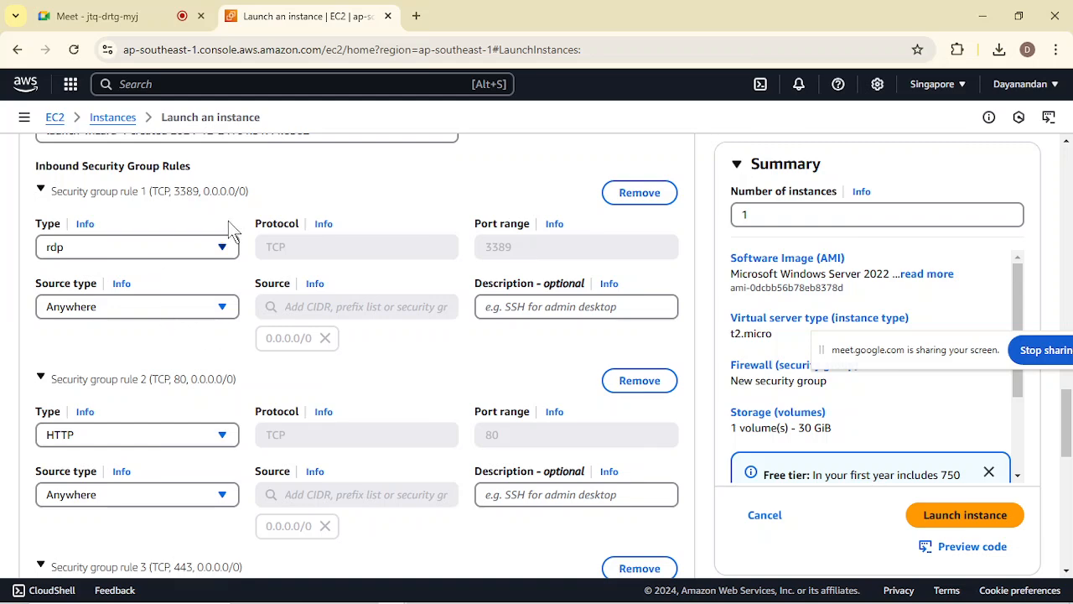
scroll(282, 420, "down", 1)
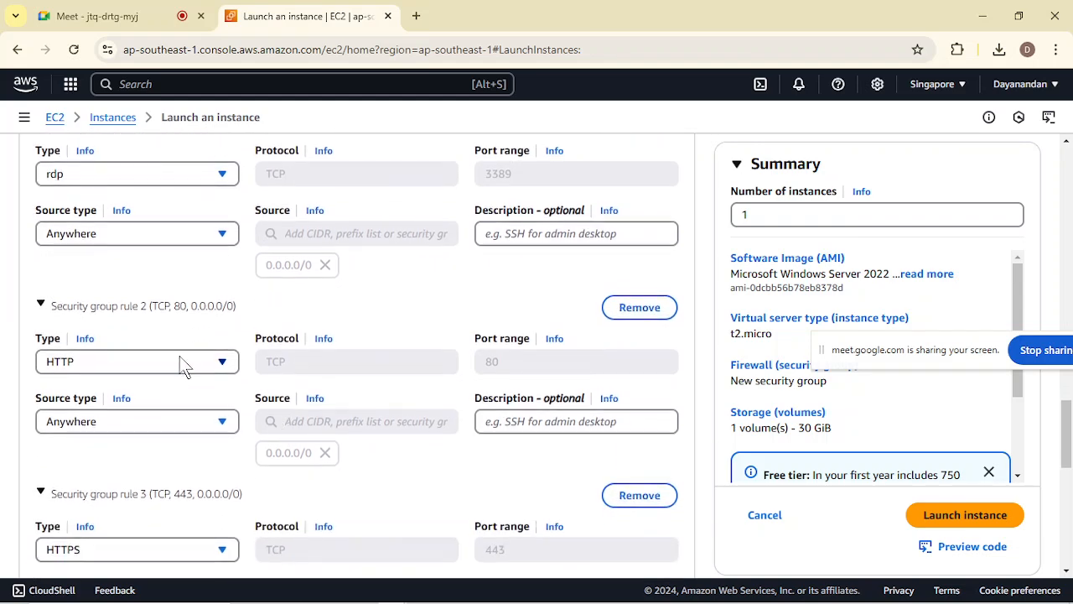
scroll(249, 425, "down", 2)
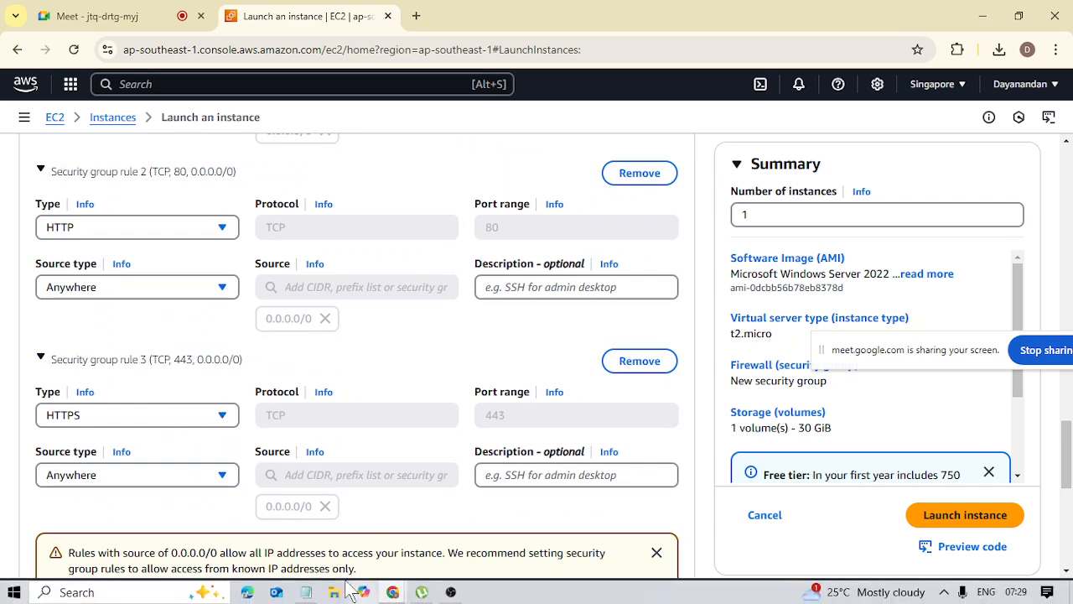
Switch to Notepad and add the line "user --->8080 server" below the APP port entry.
left_click(305, 592)
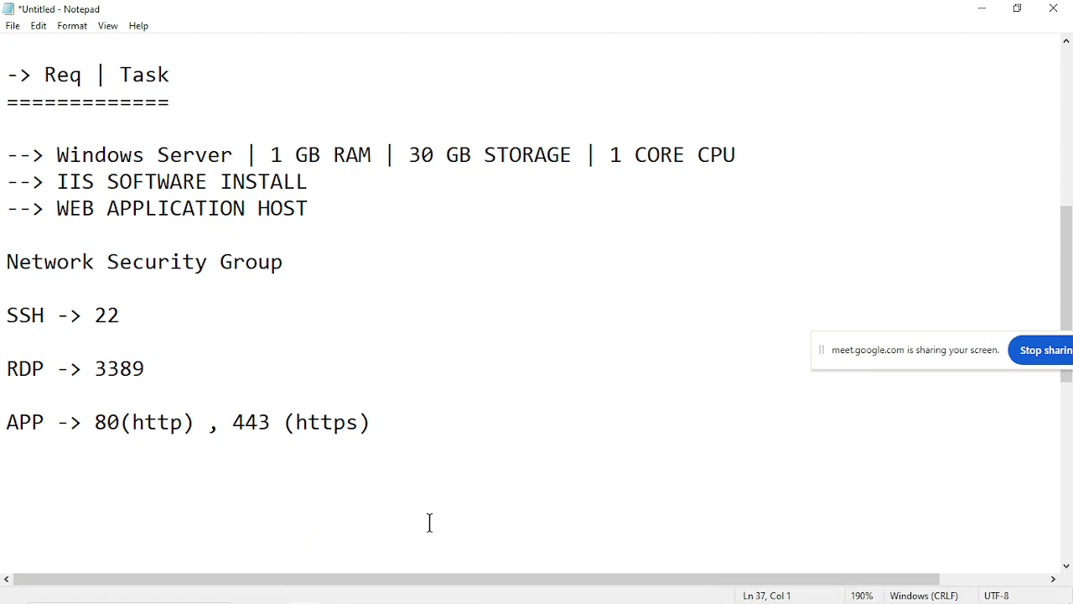
type("user ---> s")
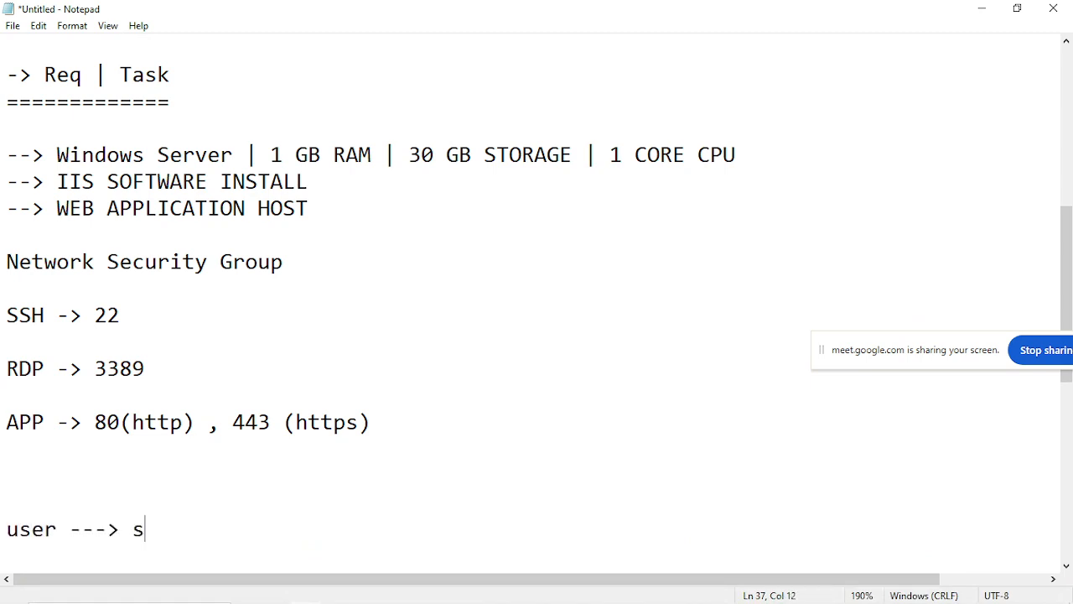
type("erver")
key("BackSpace")
key("Left")
key("Left")
key("Left")
key("Left")
key("Left")
key("Left")
key("Left")
type("8080")
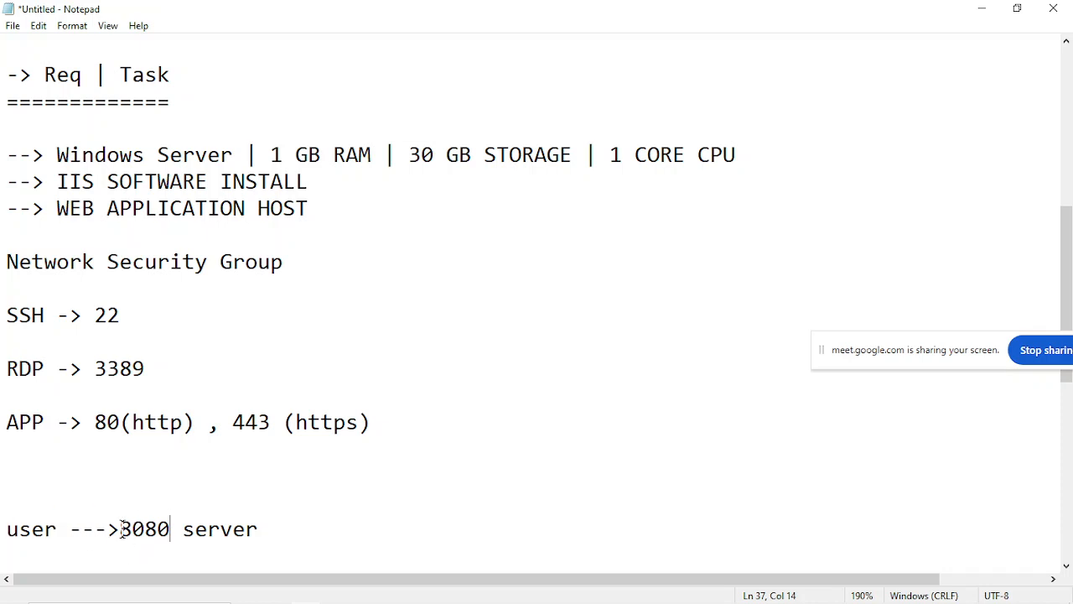
Highlight port 8080 in the user-to-server line to explain it to the class.
left_click_drag(120, 529, 170, 529)
left_click(170, 529)
left_click_drag(107, 528, 178, 529)
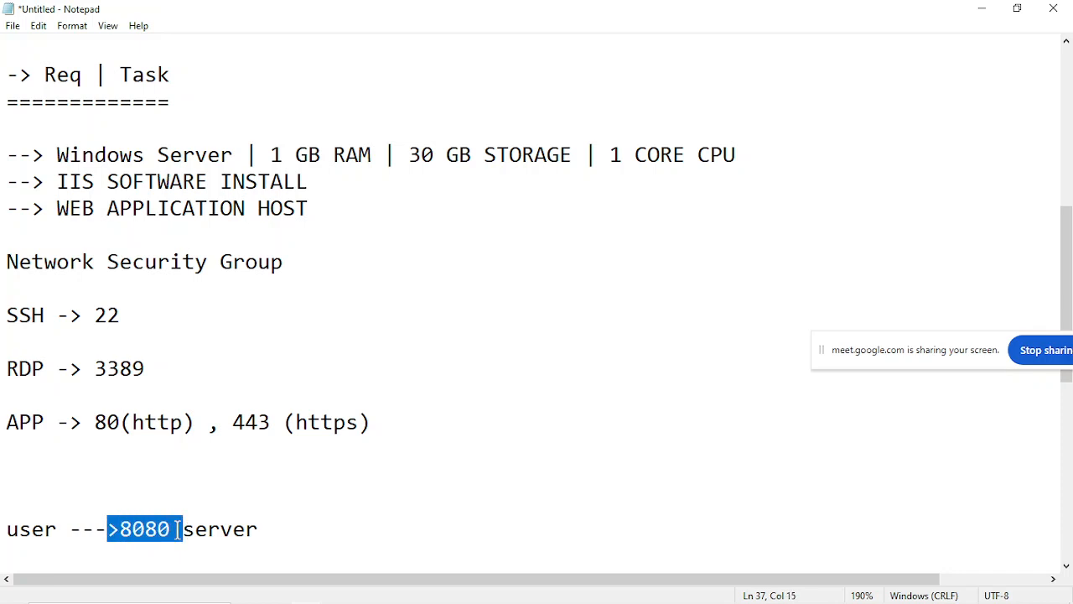
left_click(177, 529)
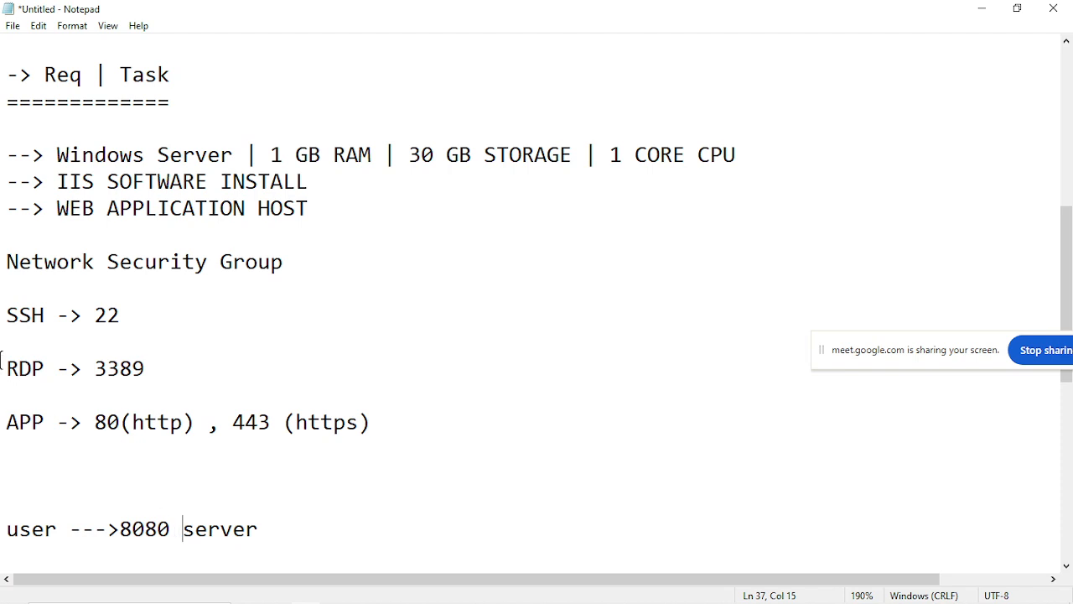
Highlight the RDP line, the APP line and port 8080 in turn to compare them.
left_click_drag(3, 367, 156, 368)
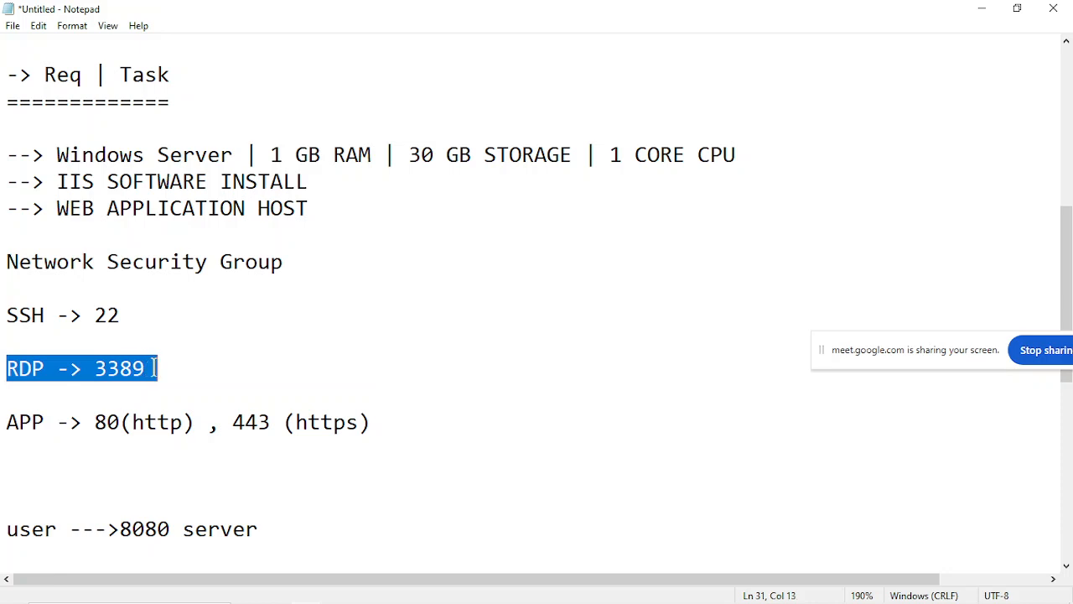
left_click(155, 368)
left_click_drag(2, 421, 388, 424)
left_click(389, 423)
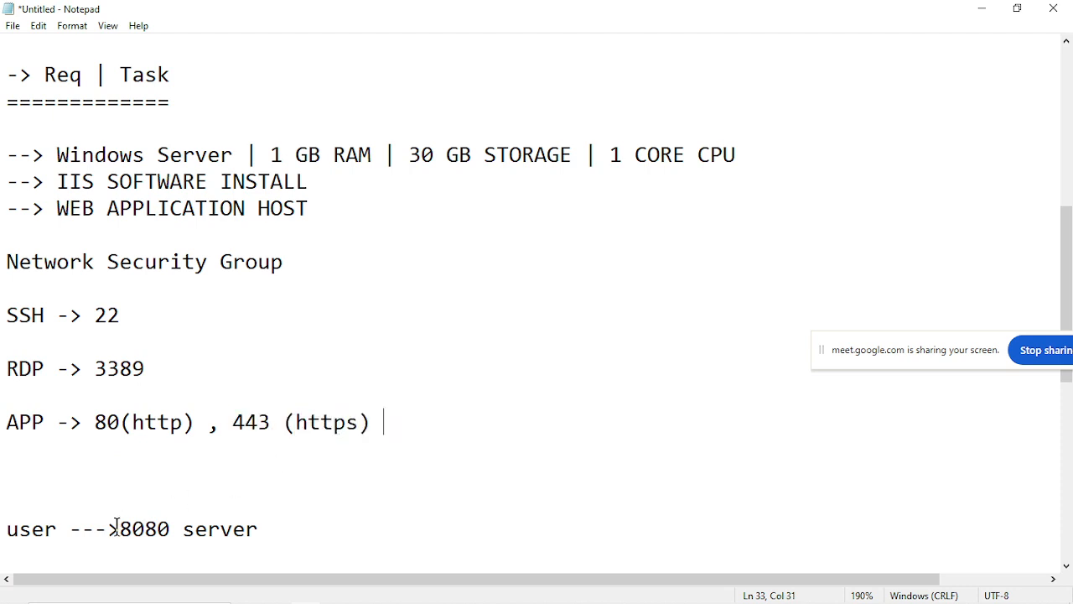
left_click_drag(117, 529, 172, 529)
left_click(173, 529)
Add the line "open | close" between the APP entry and the user-to-server line.
left_click(43, 491)
key("Up")
type("open ")
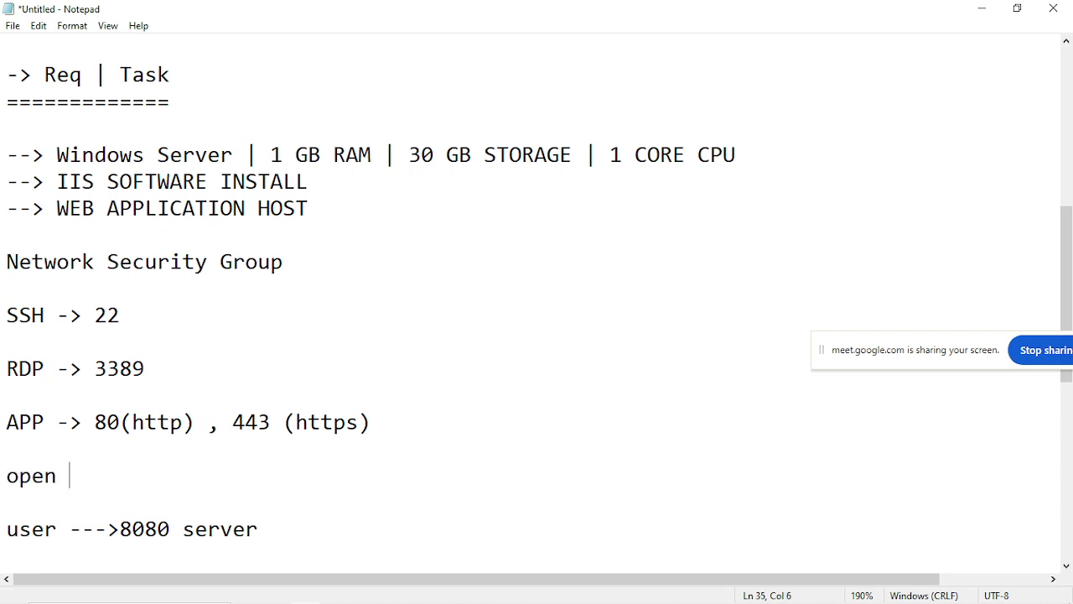
type("| close")
Highlight the word "open" in the new line to explain it to the class.
left_click(7, 477)
left_click_drag(7, 476, 60, 478)
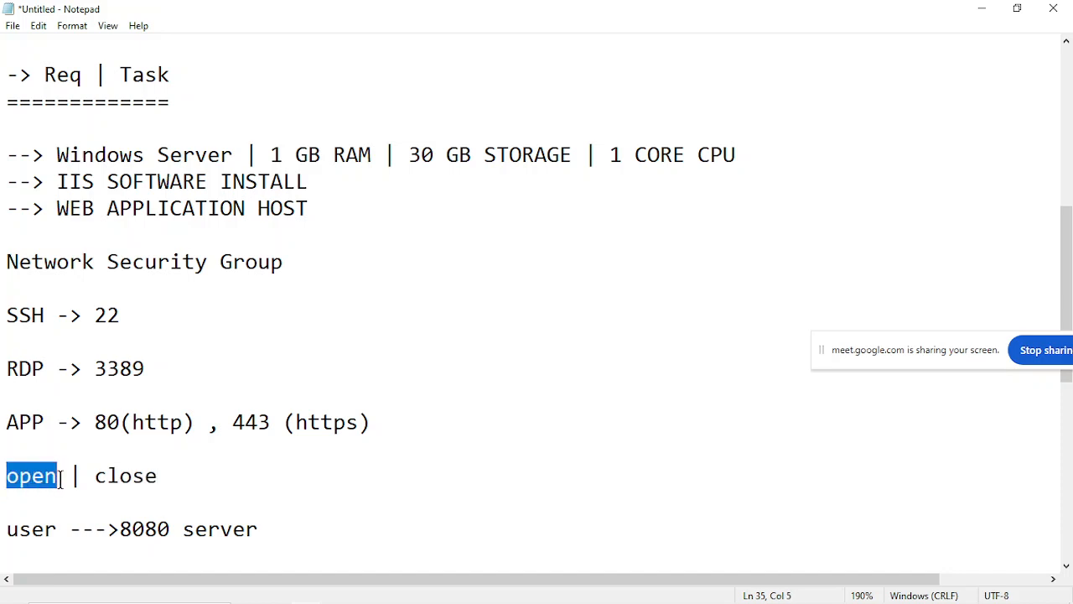
left_click(60, 478)
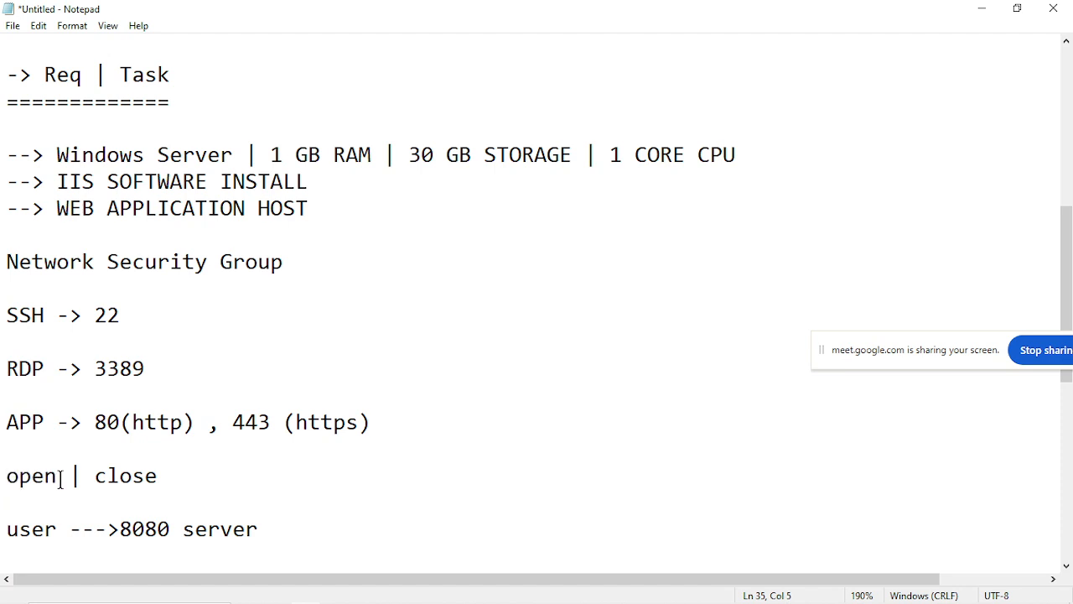
Highlight the word "close", the Network Security Group heading and port 8080 in turn to explain them to the class.
left_click_drag(94, 476, 159, 476)
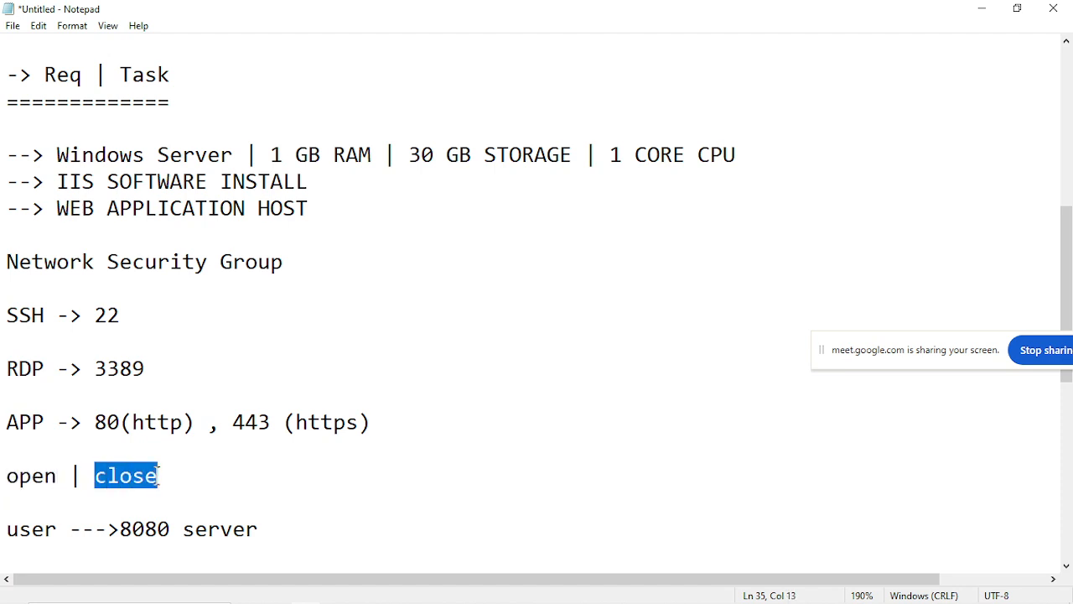
left_click(159, 475)
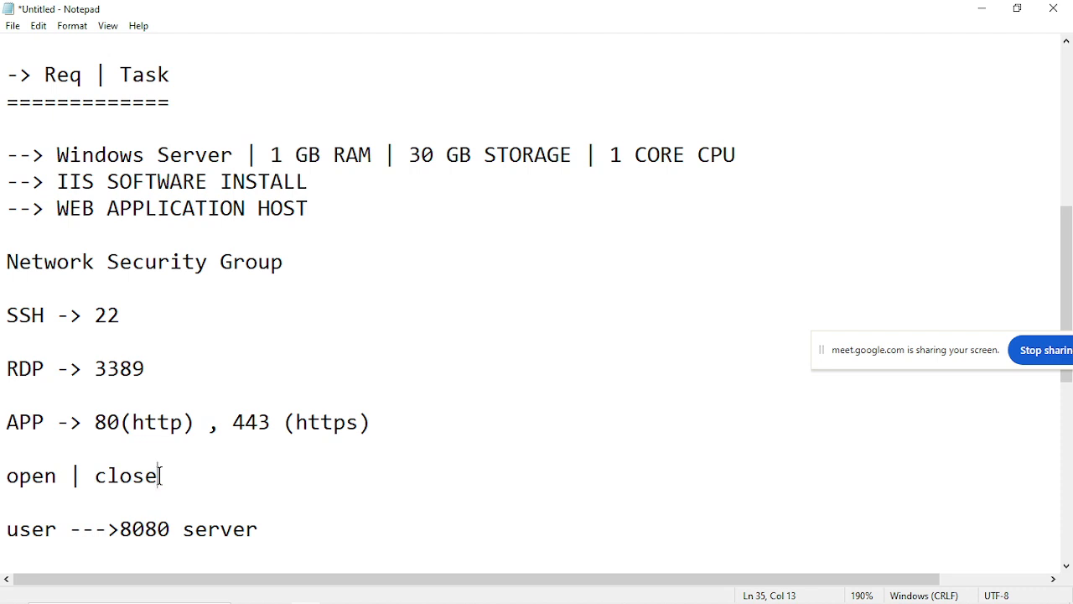
left_click_drag(98, 262, 310, 271)
left_click(311, 273)
left_click_drag(108, 532, 176, 528)
left_click(180, 528)
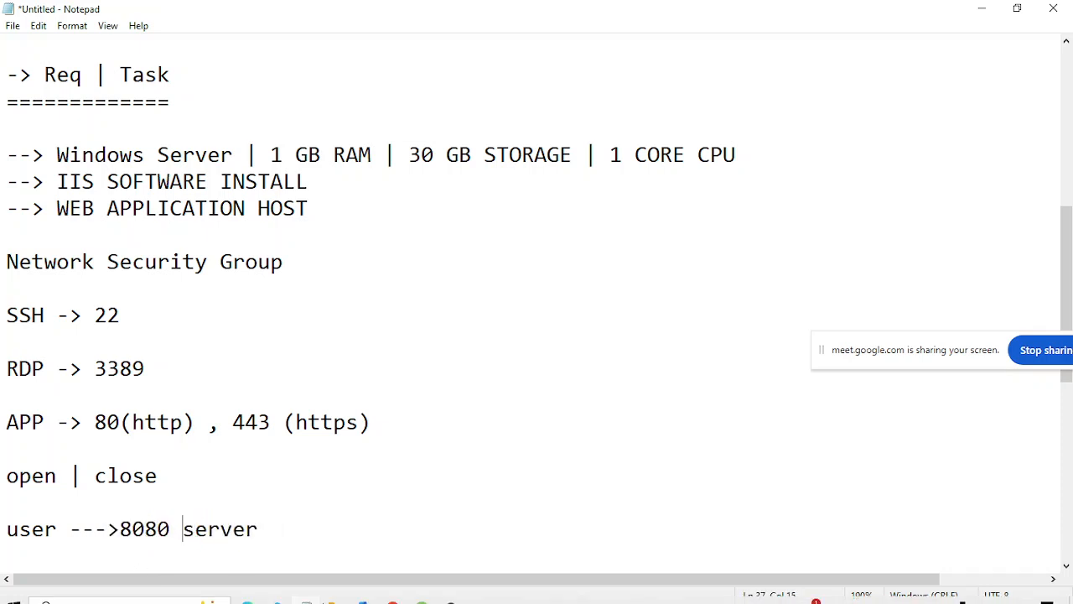
Switch to the EC2 launch page in Chrome, try adding a Custom TCP security group rule for port 8080, and remove it.
mouse_move(394, 592)
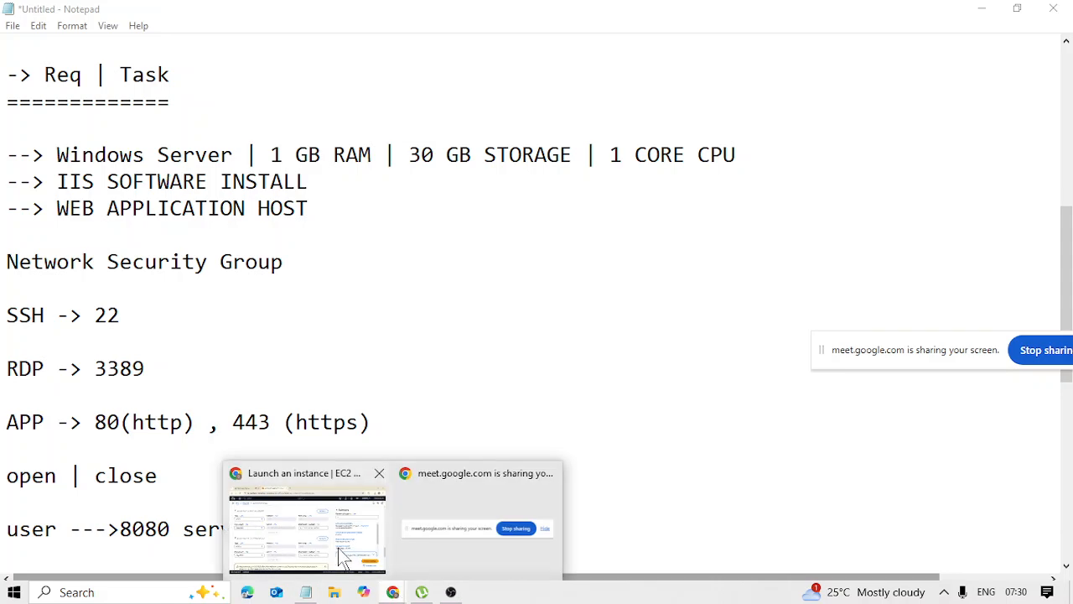
left_click(352, 549)
scroll(259, 403, "down", 2)
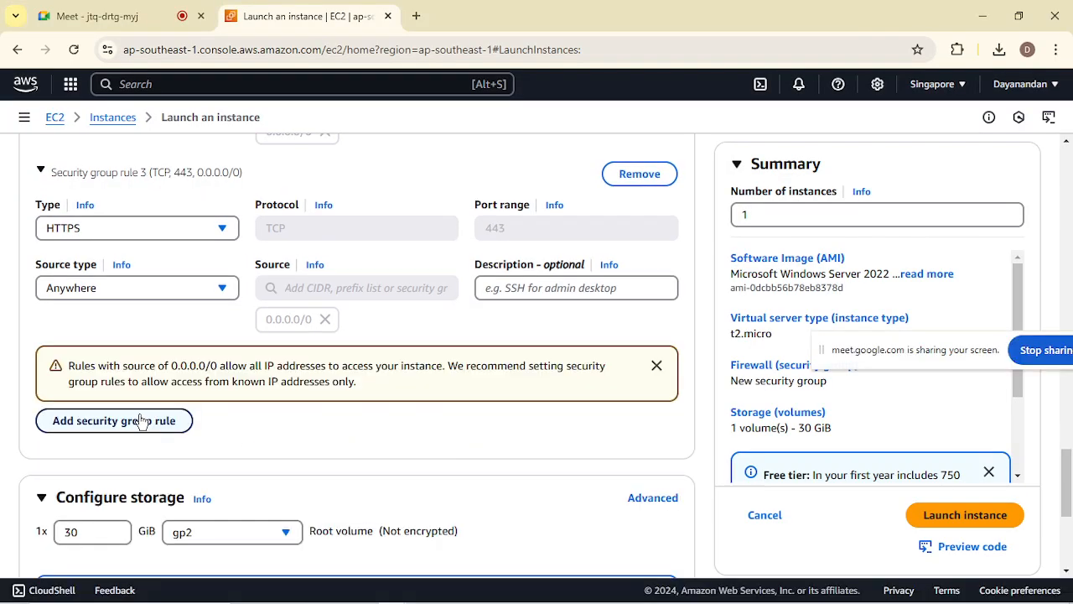
left_click(140, 424)
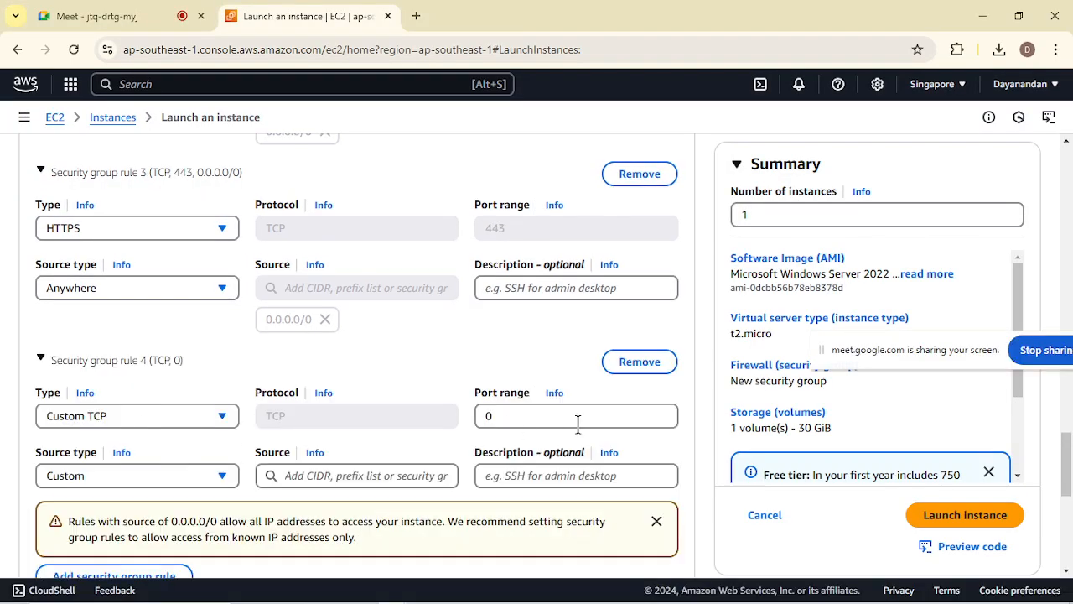
left_click(550, 419)
key("BackSpace")
type("8080")
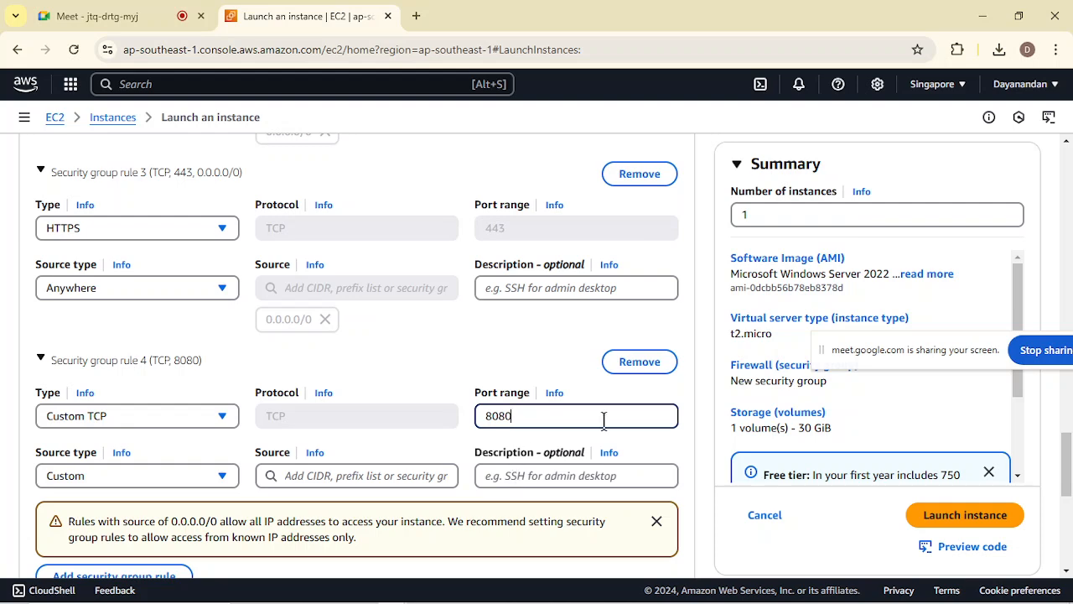
left_click(659, 369)
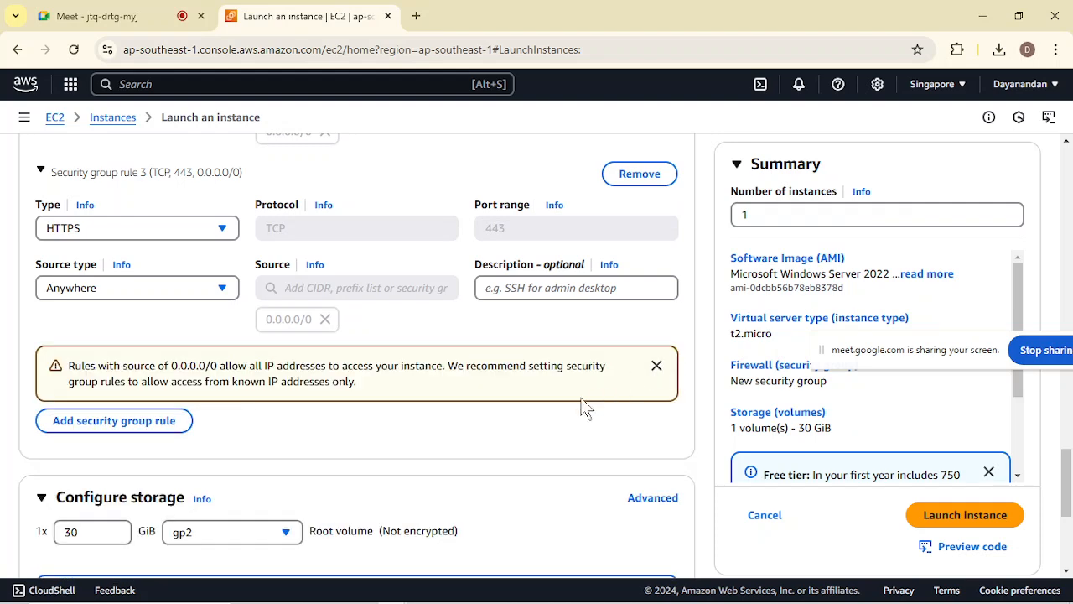
Review the inbound RDP, HTTP and HTTPS security group rules and the storage configuration of the new instance.
scroll(468, 486, "up", 2)
scroll(473, 489, "up", 2)
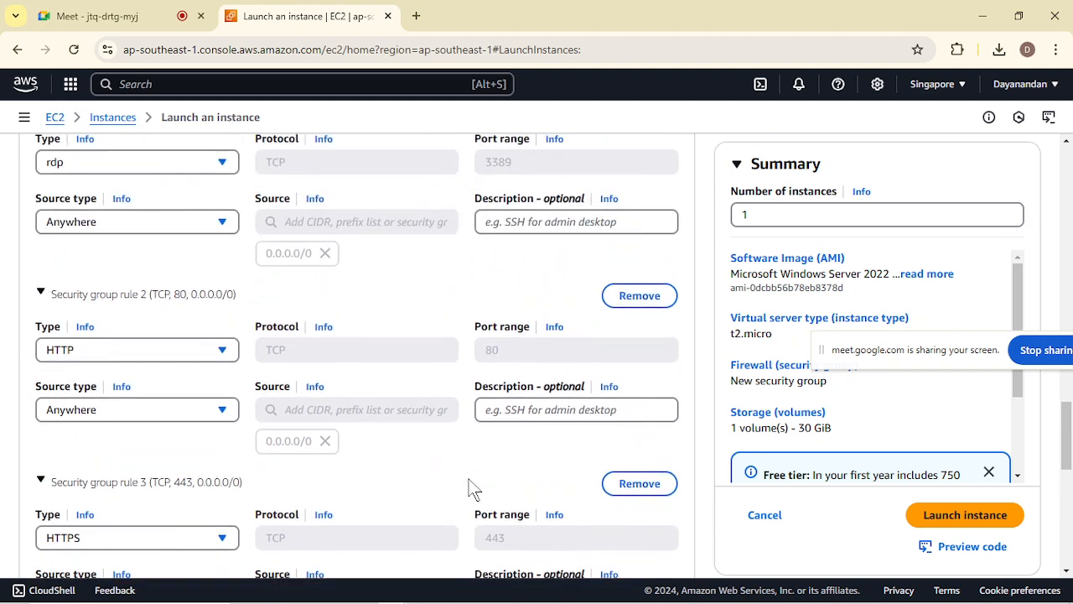
scroll(471, 484, "up", 2)
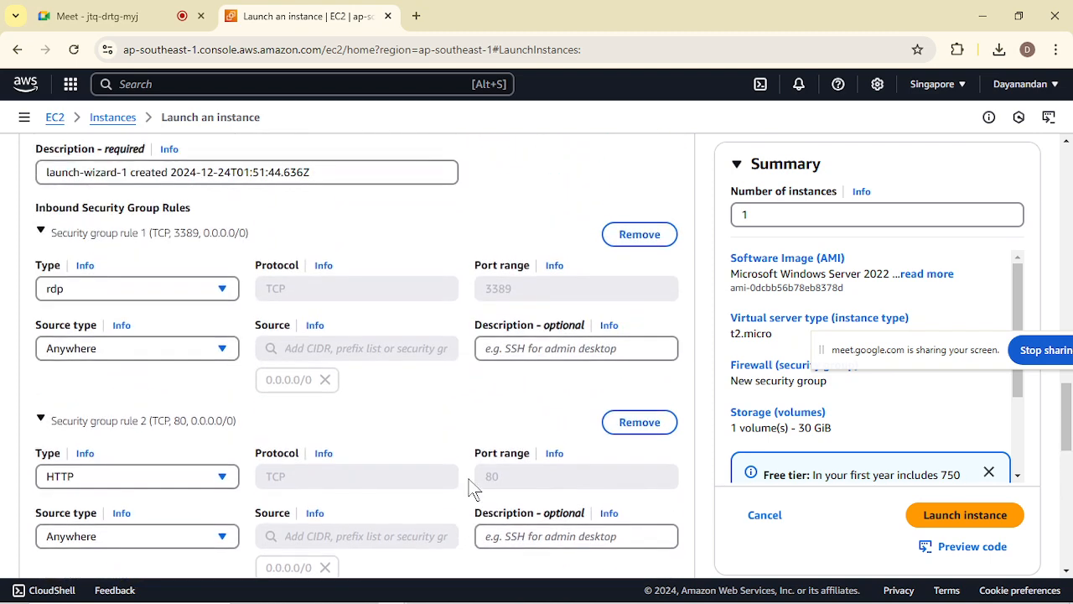
scroll(472, 489, "down", 4)
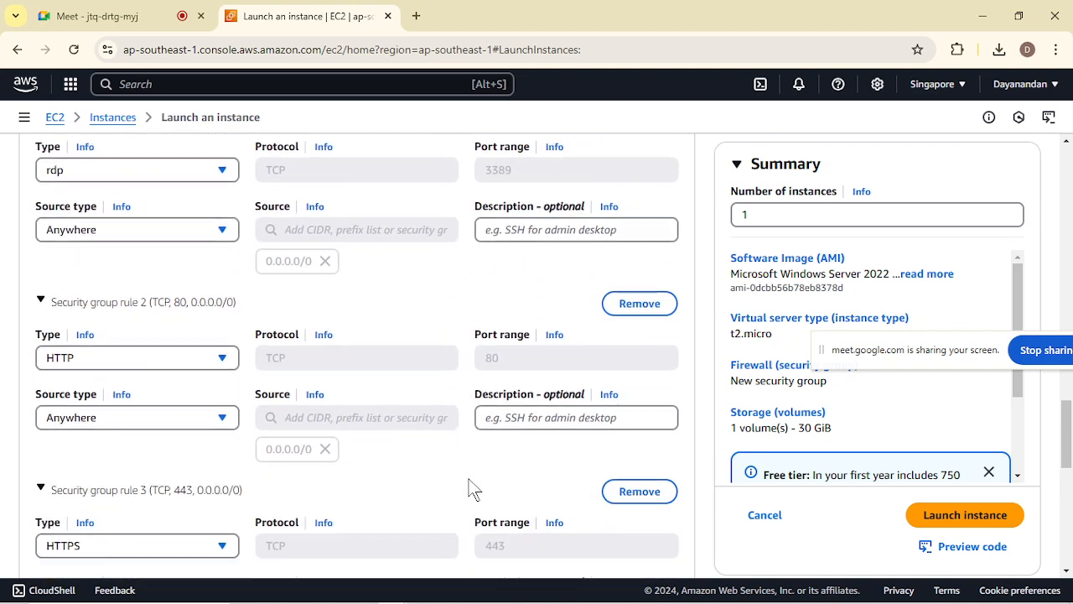
scroll(468, 479, "up", 3)
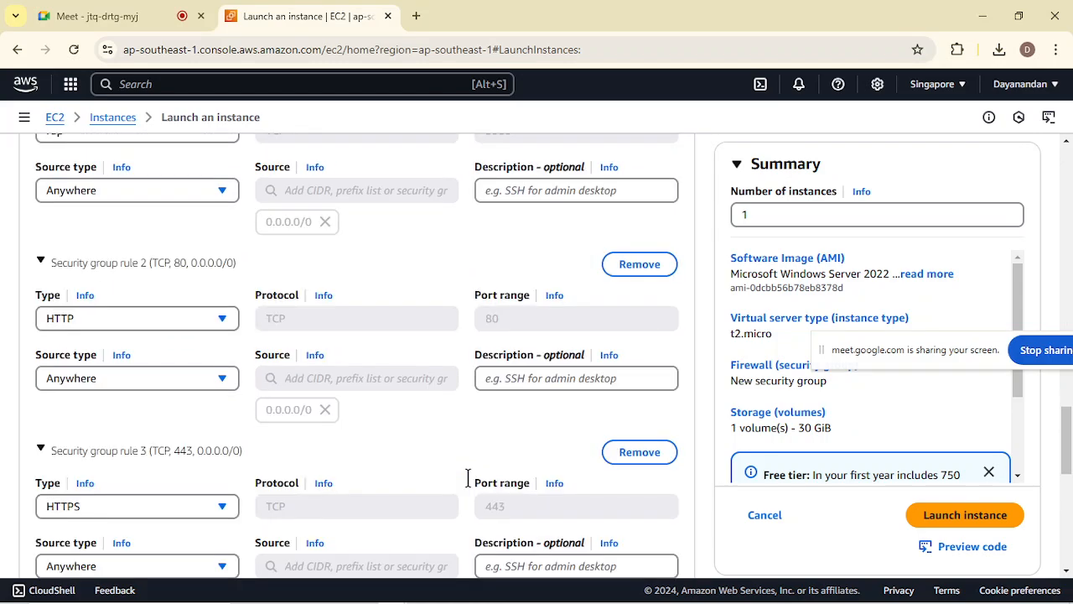
scroll(468, 478, "down", 1)
scroll(467, 478, "down", 1)
scroll(467, 478, "up", 3)
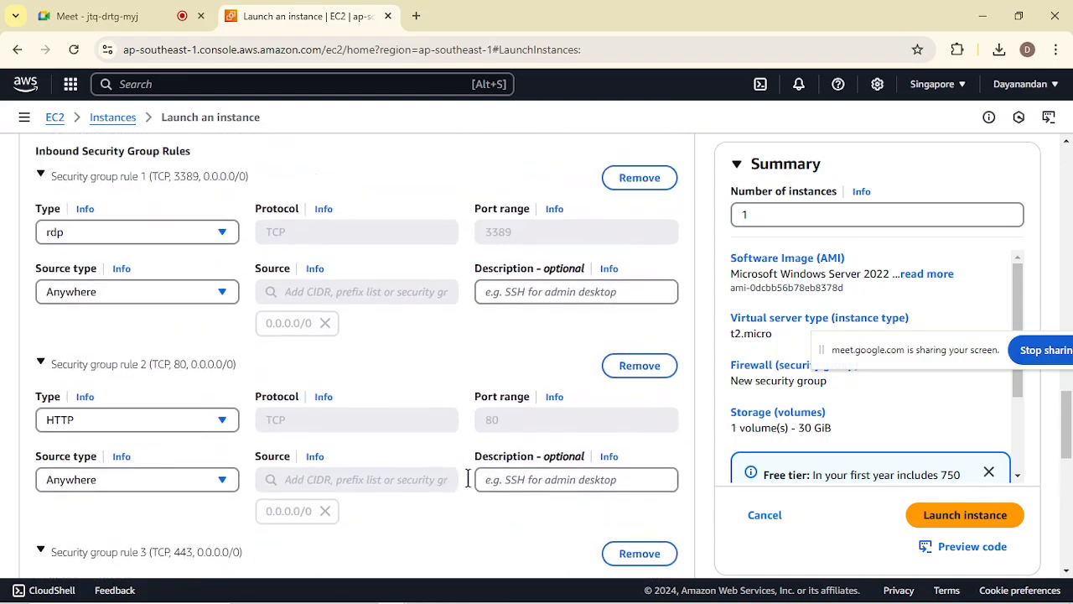
scroll(201, 289, "down", 1)
scroll(235, 444, "down", 2)
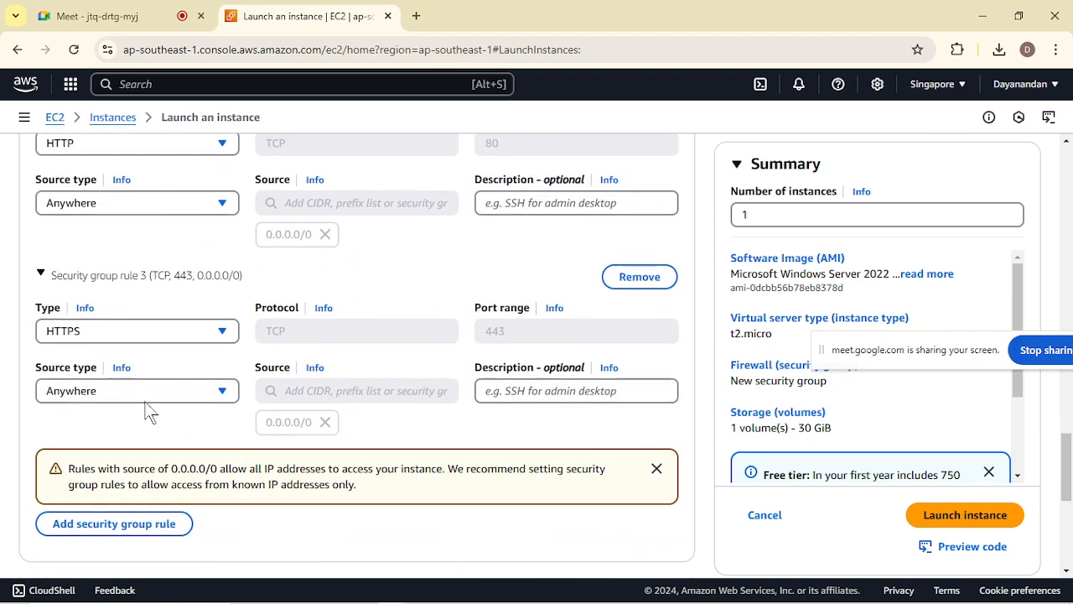
scroll(232, 508, "down", 2)
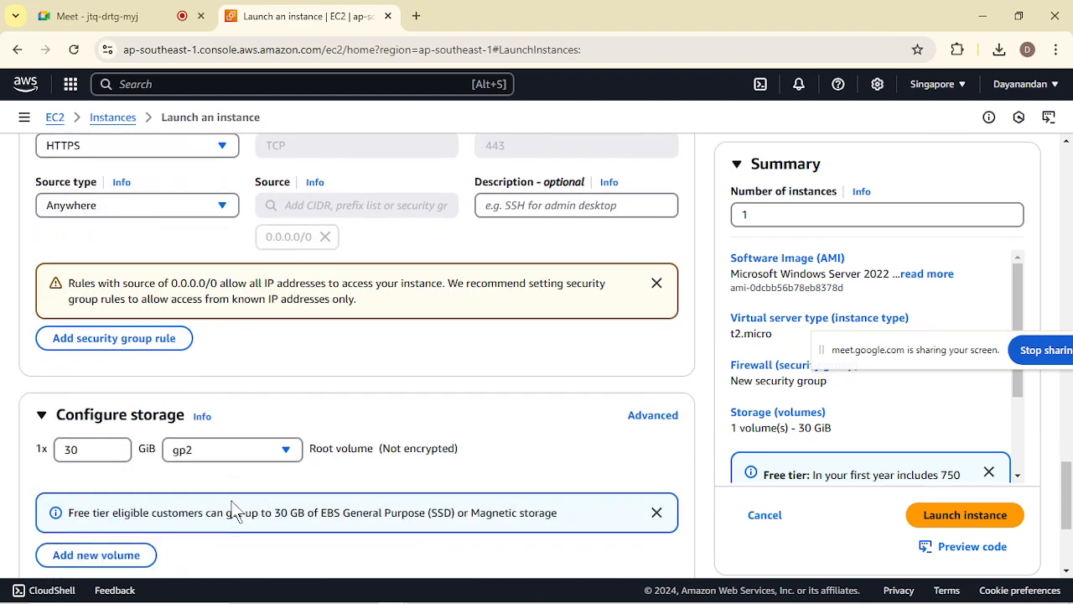
scroll(234, 510, "down", 2)
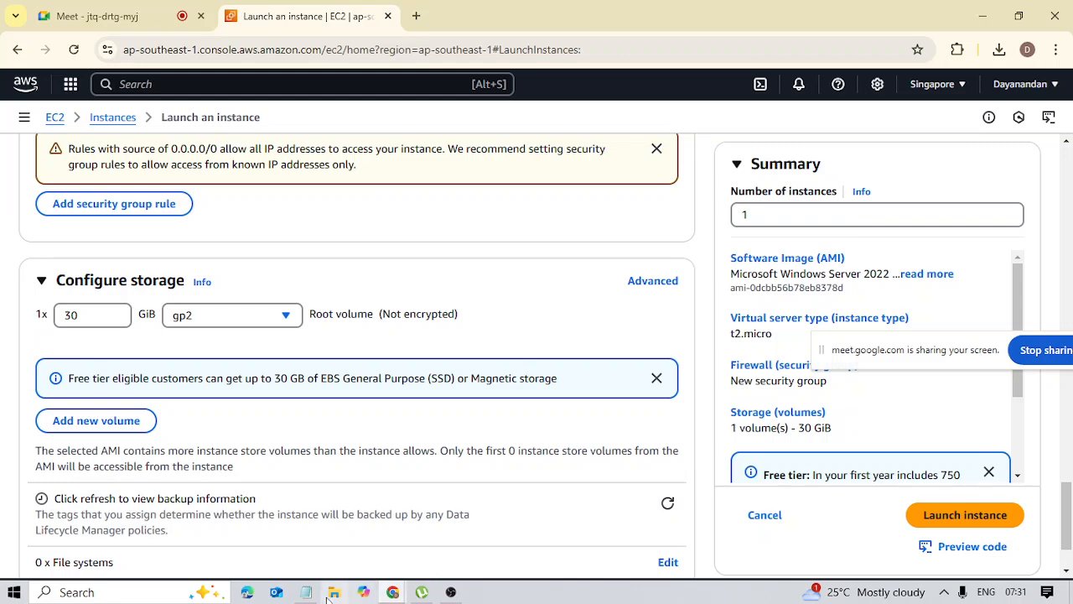
Switch to Notepad and highlight the Windows Server, IIS install and web application host task lines to recap them.
mouse_move(312, 595)
left_click(316, 517)
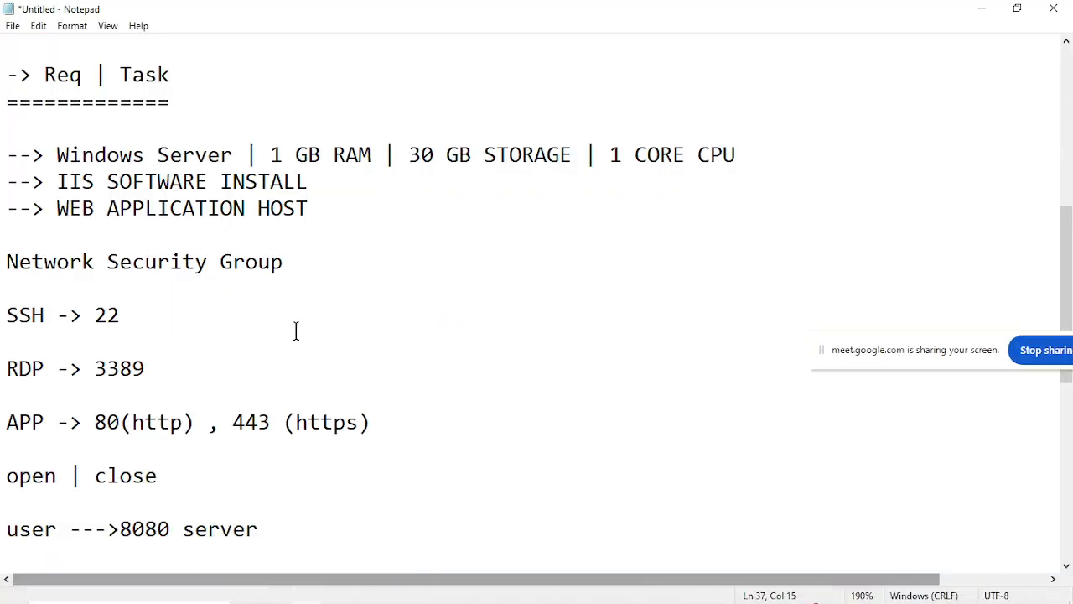
scroll(294, 330, "up", 2)
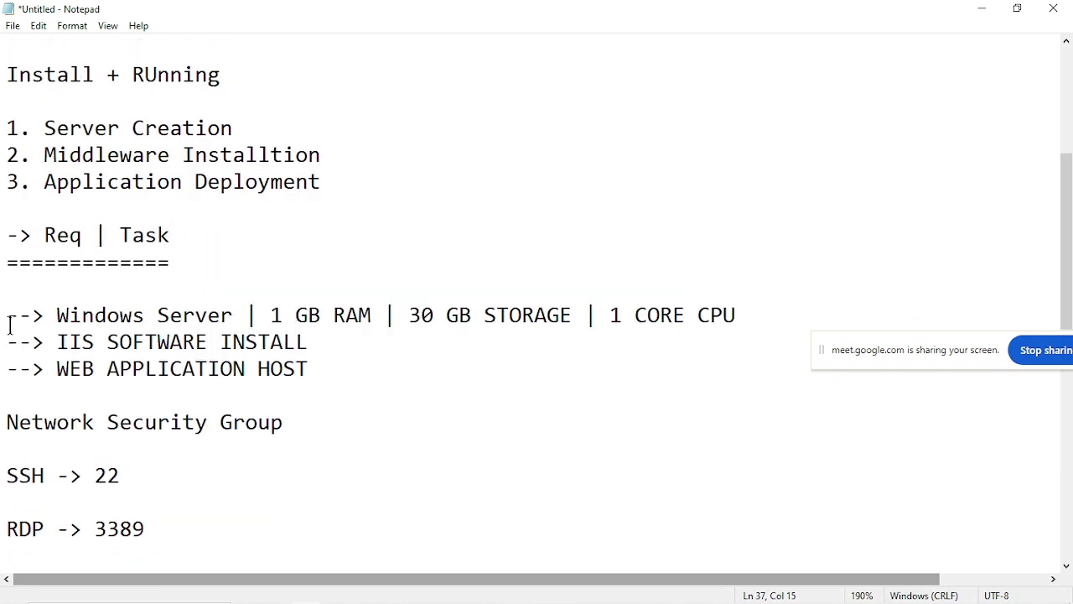
left_click_drag(5, 314, 321, 362)
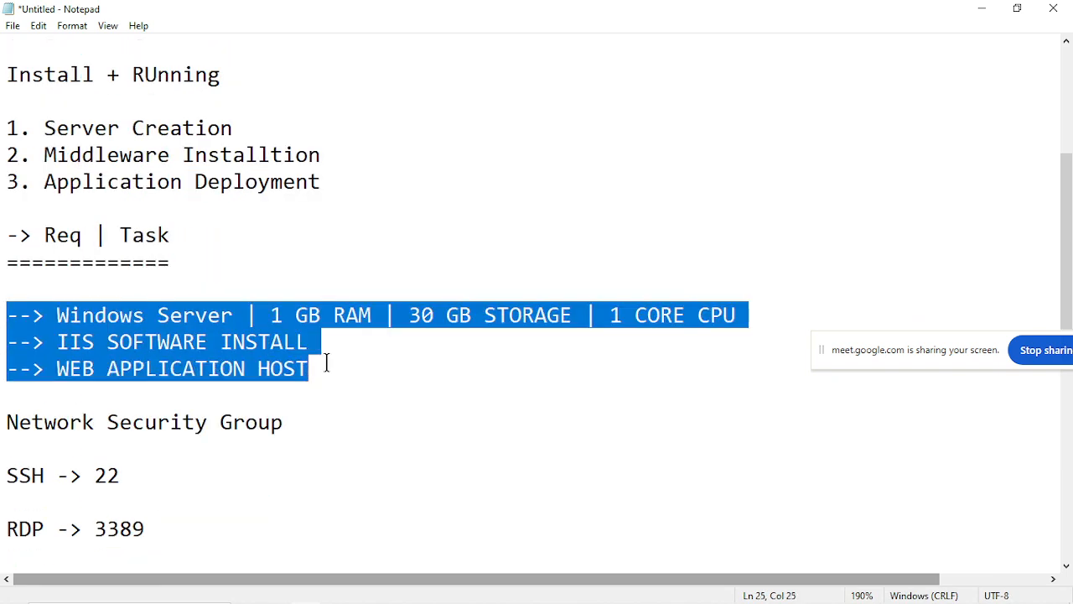
left_click(575, 277)
left_click(649, 285)
left_click_drag(649, 285, 448, 338)
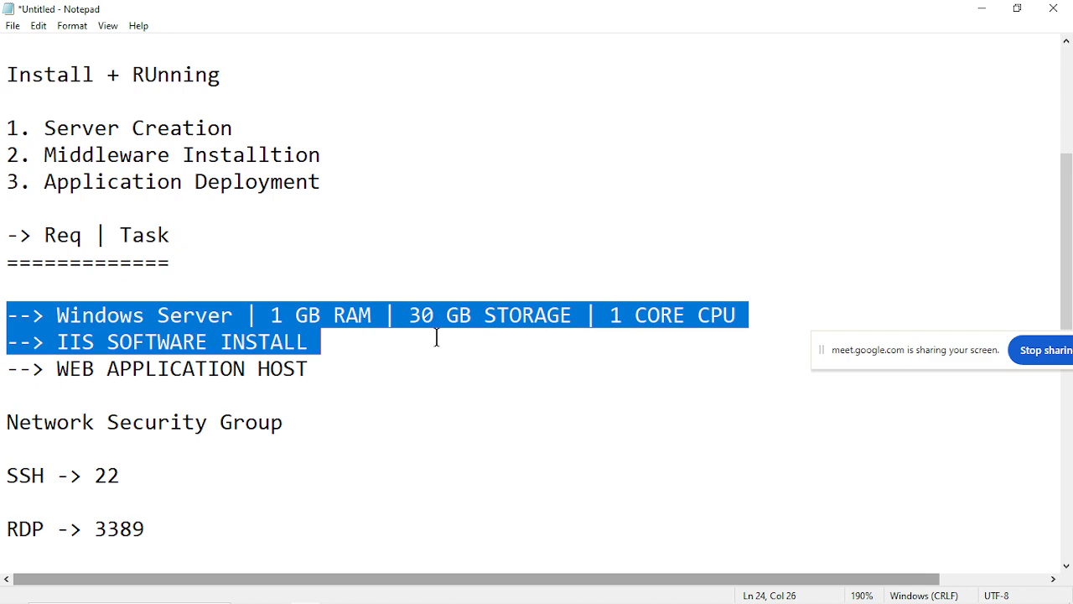
left_click(436, 337)
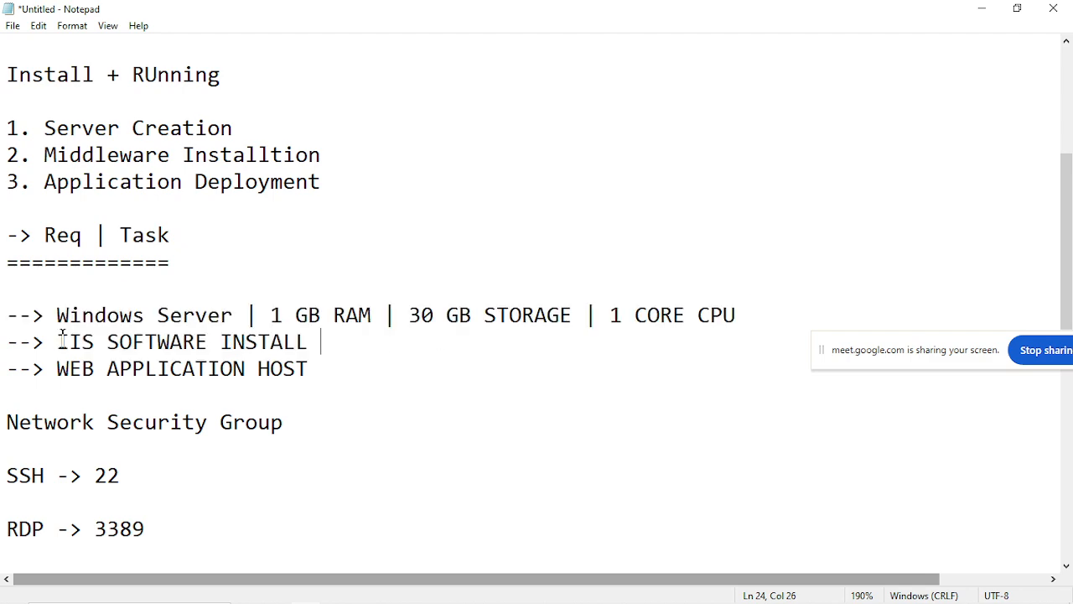
Return to the EC2 launch page in Chrome, launch the instance, and open and refresh the Instances list.
left_click(983, 9)
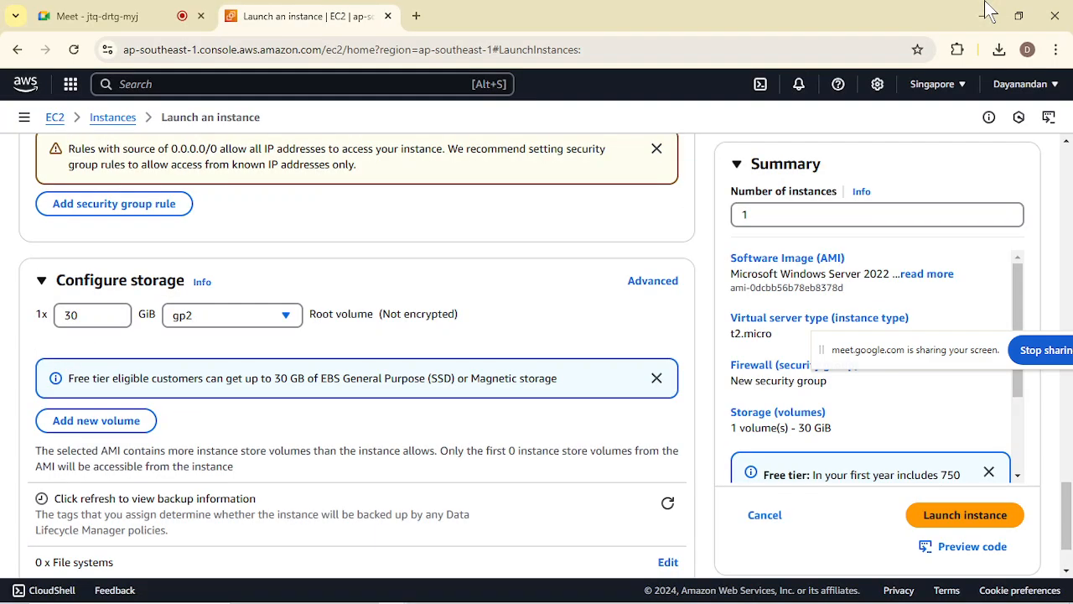
left_click(945, 517)
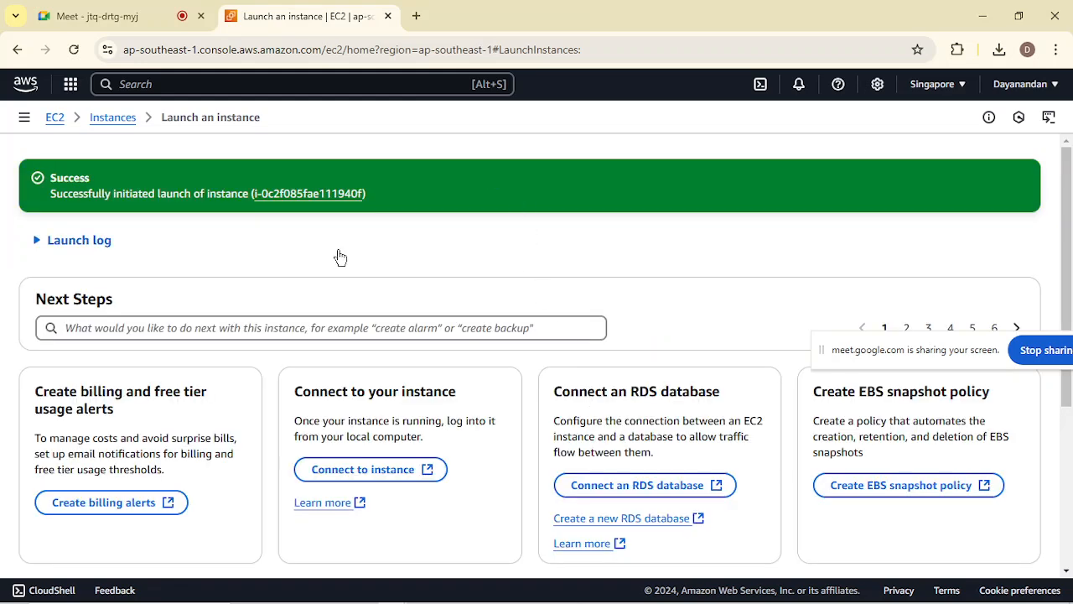
left_click(113, 117)
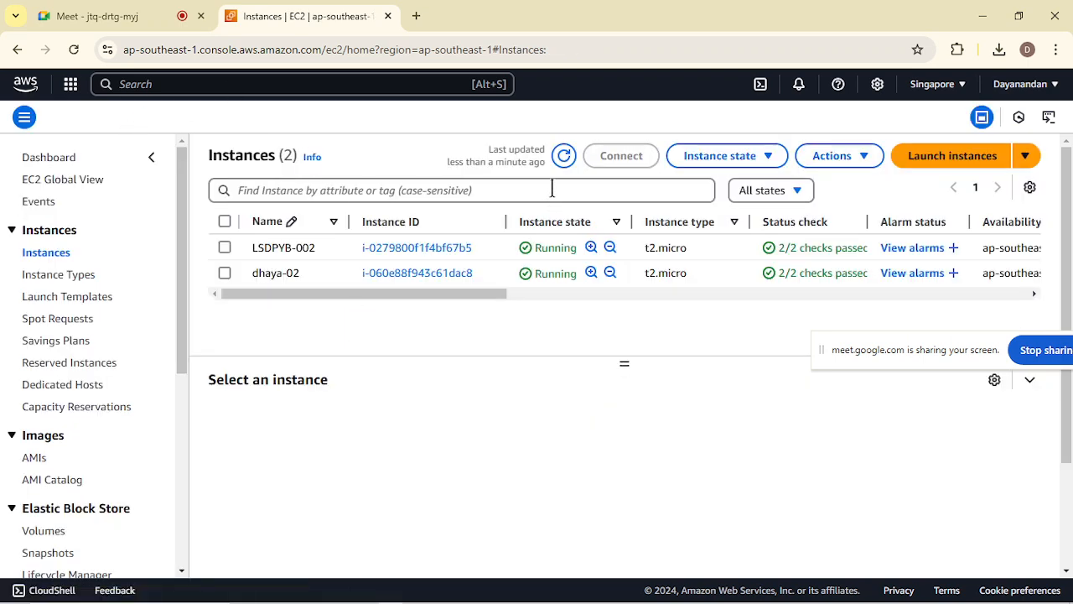
left_click(565, 157)
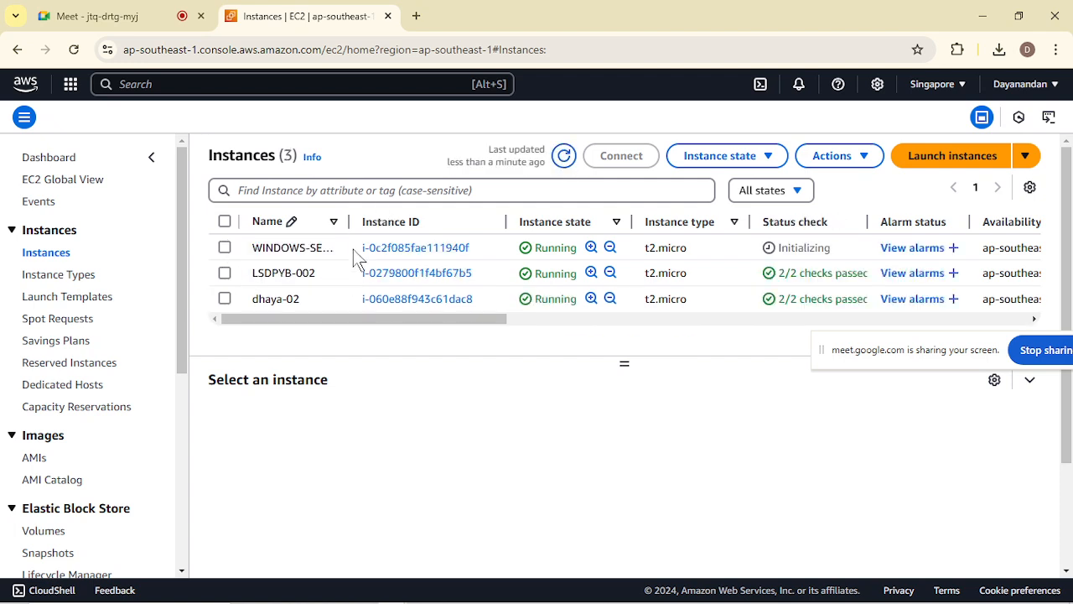
Copy the WINDOWS-SERVER instance's public IPv4 address and record it in Notepad below the RDP line as "IP ADD --> 18.143.187.235".
left_click(224, 249)
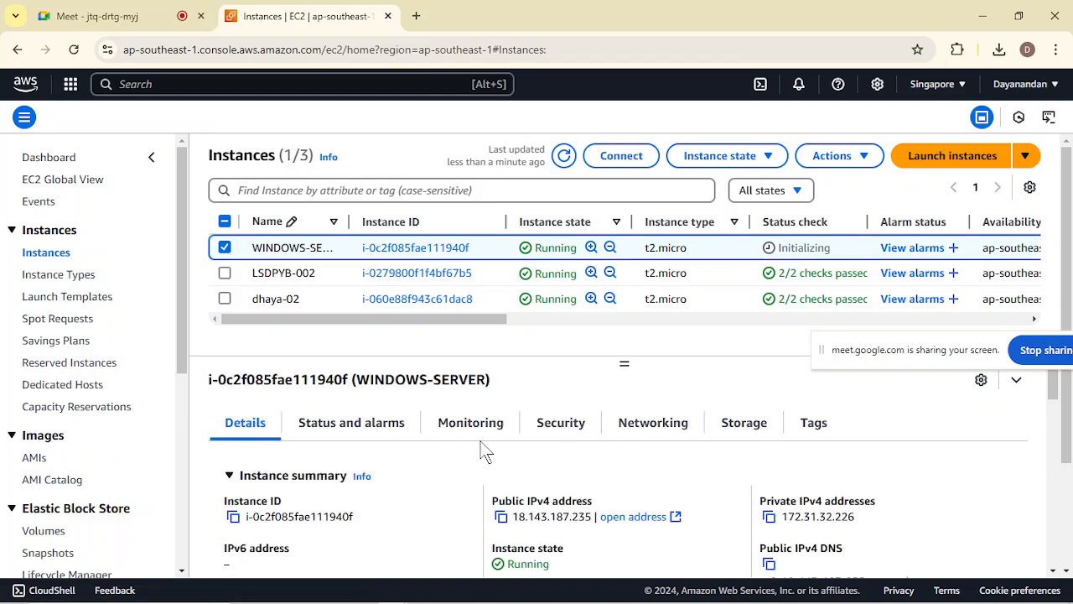
left_click(502, 517)
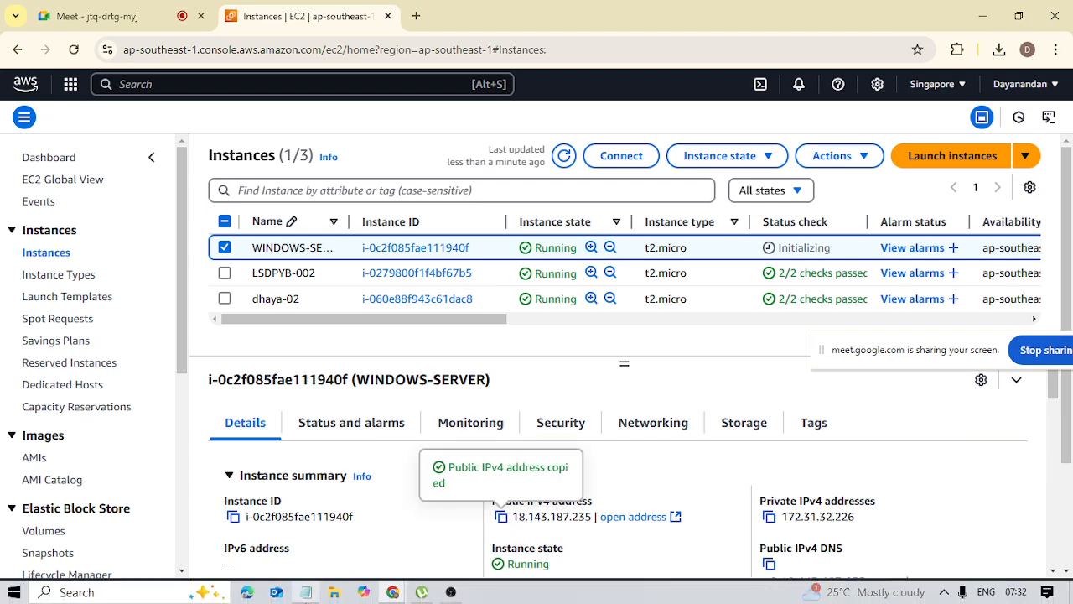
left_click(305, 592)
left_click(374, 522)
key("Return")
key("Return")
key("Return")
key("Return")
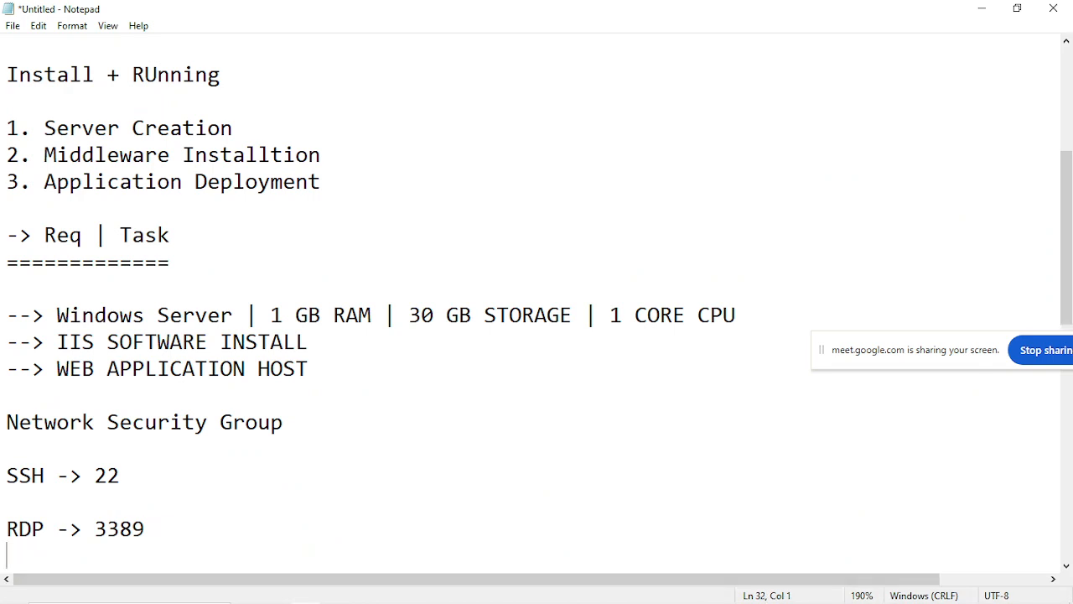
key("BackSpace")
key("BackSpace")
type("I")
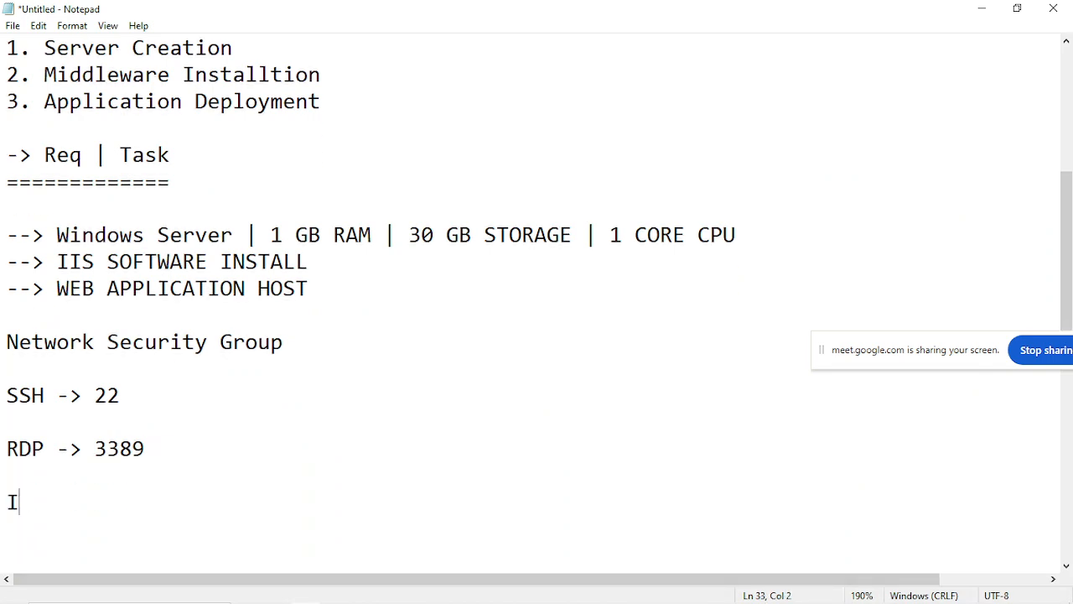
type("P ADD -->")
key("ctrl+v")
key("Return")
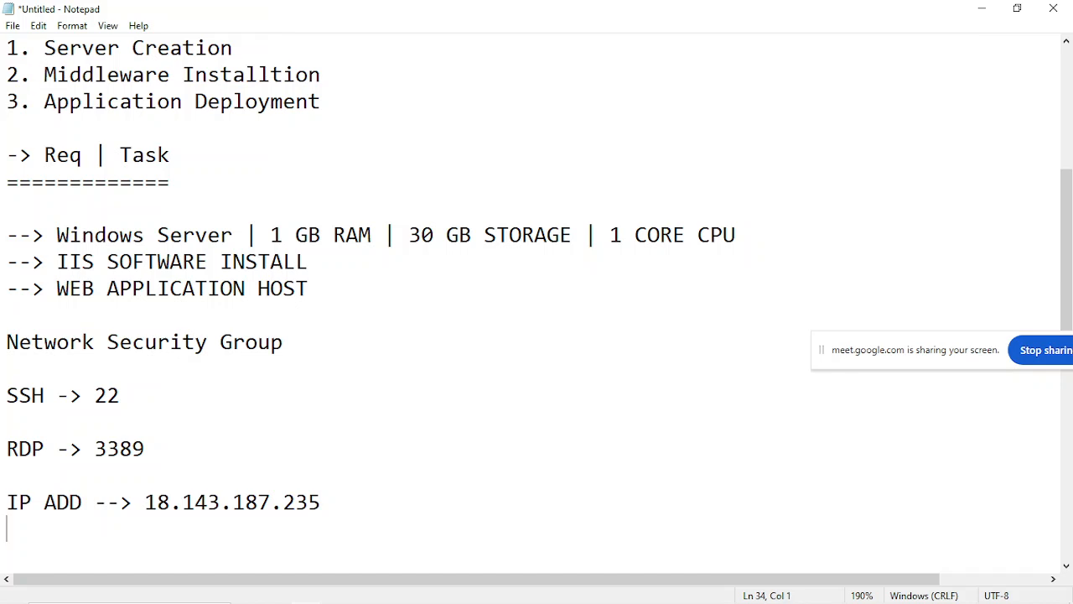
Add the empty entries "User Name -->" and "Password -->" on separate lines below the IP address.
type("User Name")
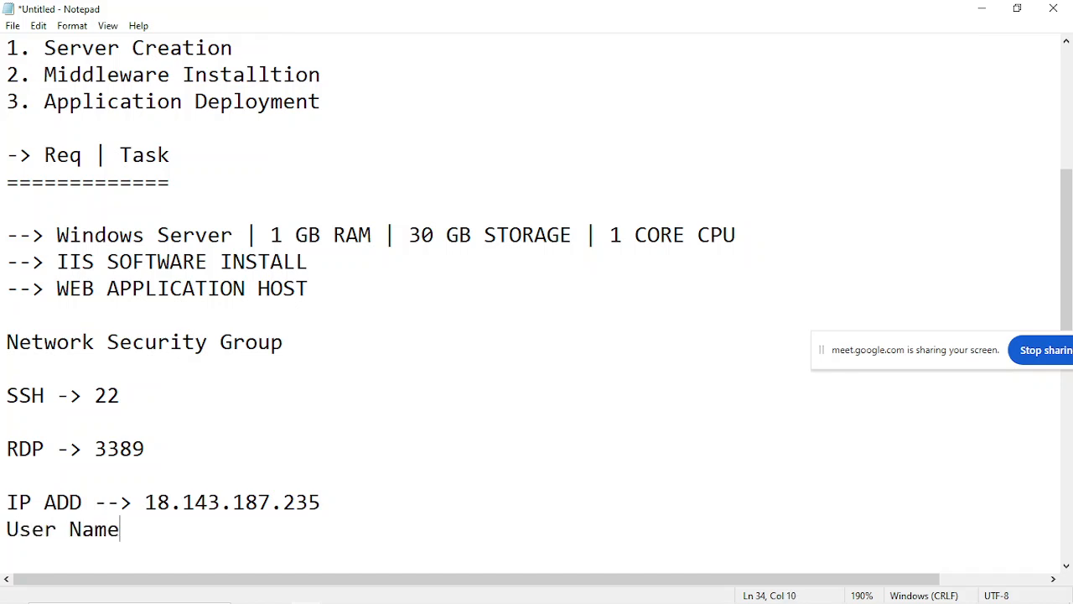
key("Return")
type("Pass")
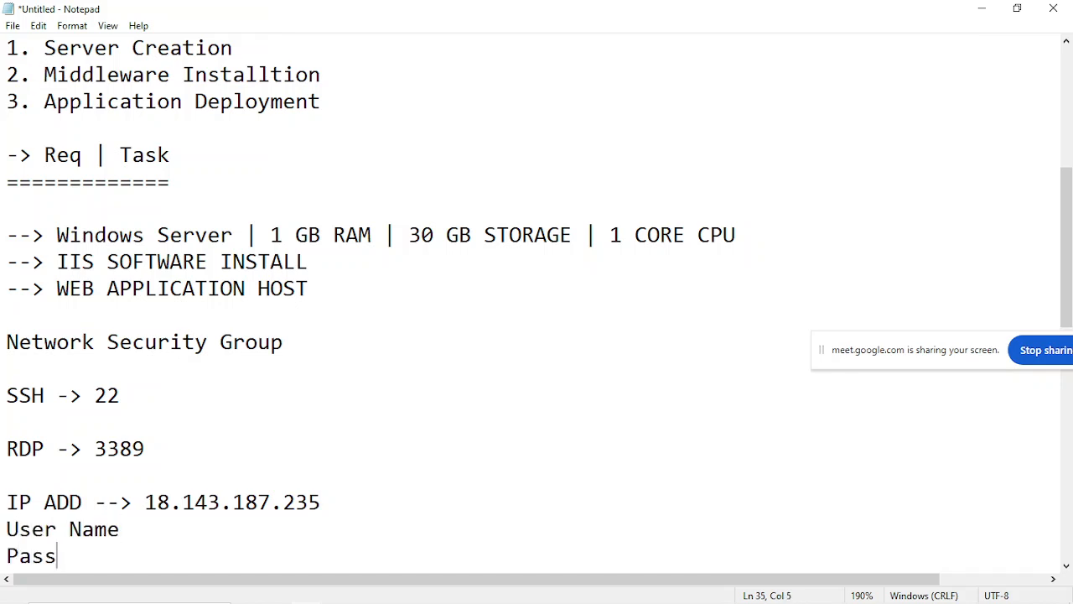
type("word -->")
left_click(375, 523)
type("--")
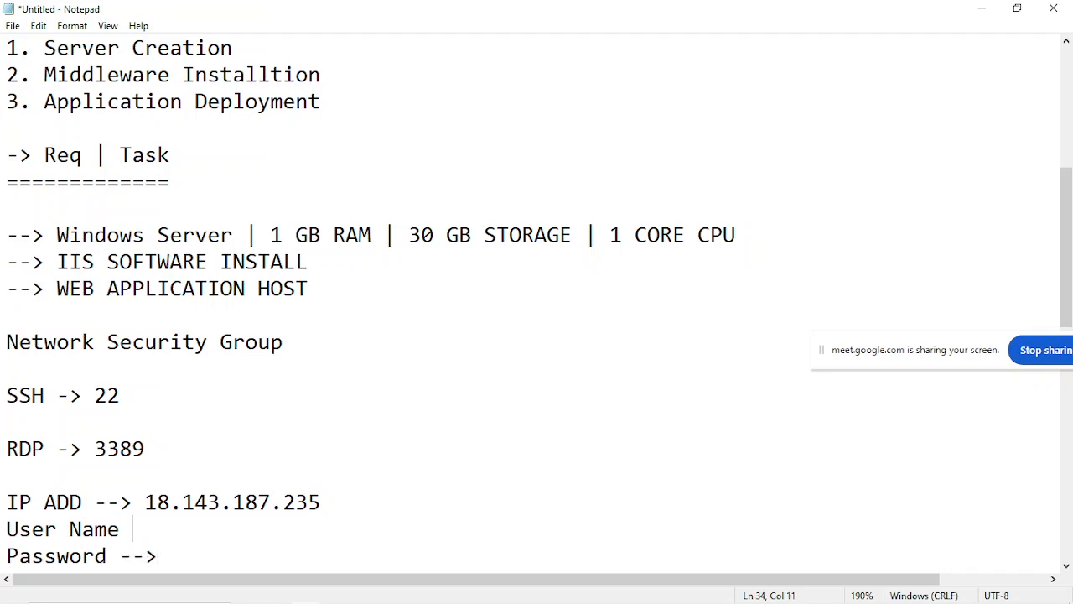
type(">")
Return to the EC2 console in Chrome and open the RDP client connection options for the WINDOWS-SERVER instance.
mouse_move(392, 592)
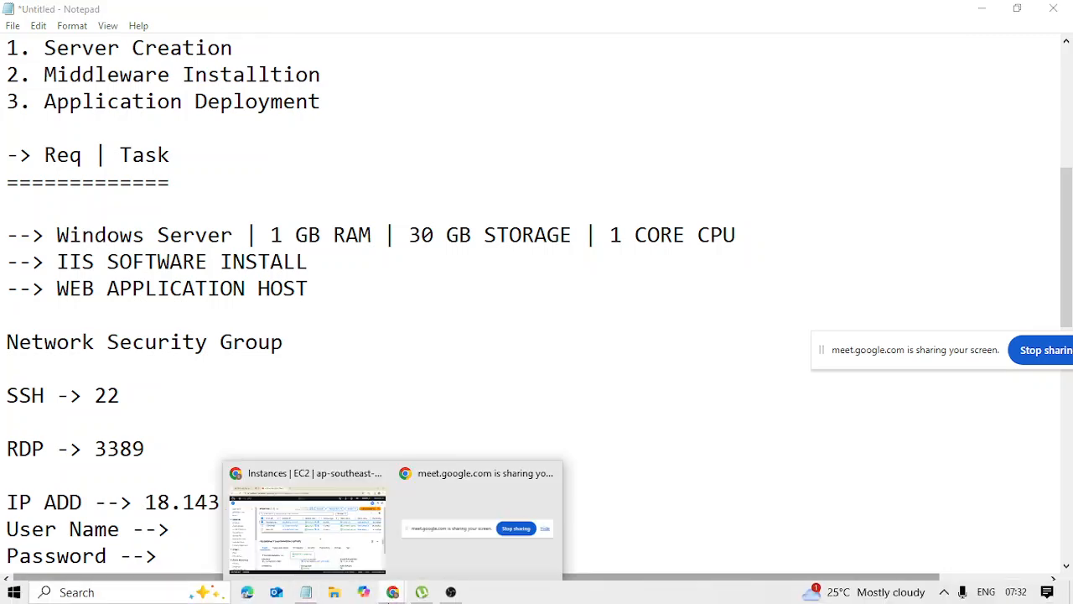
left_click(311, 563)
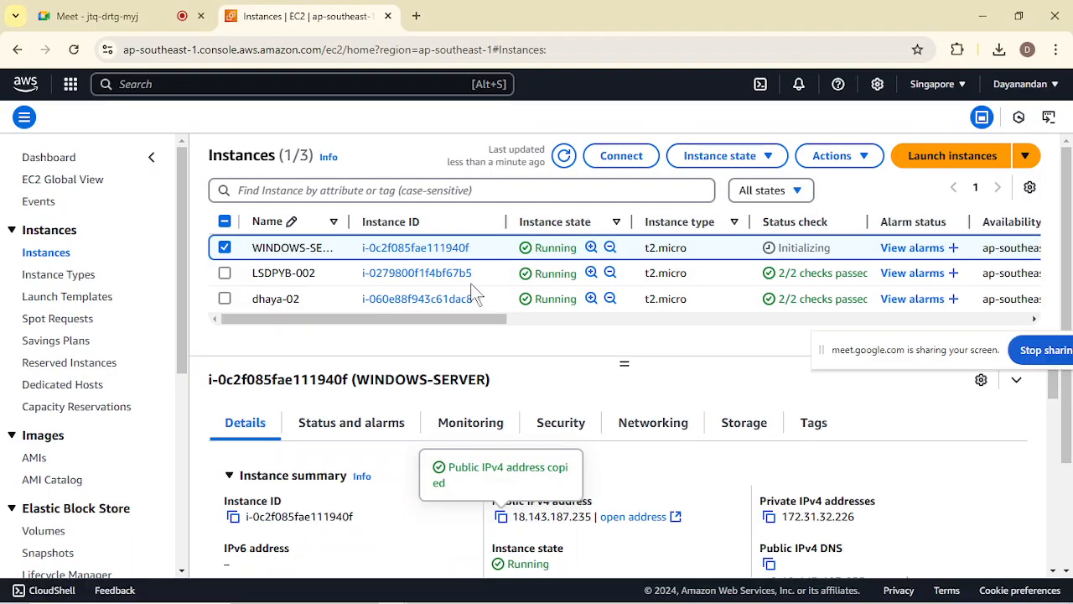
left_click(636, 155)
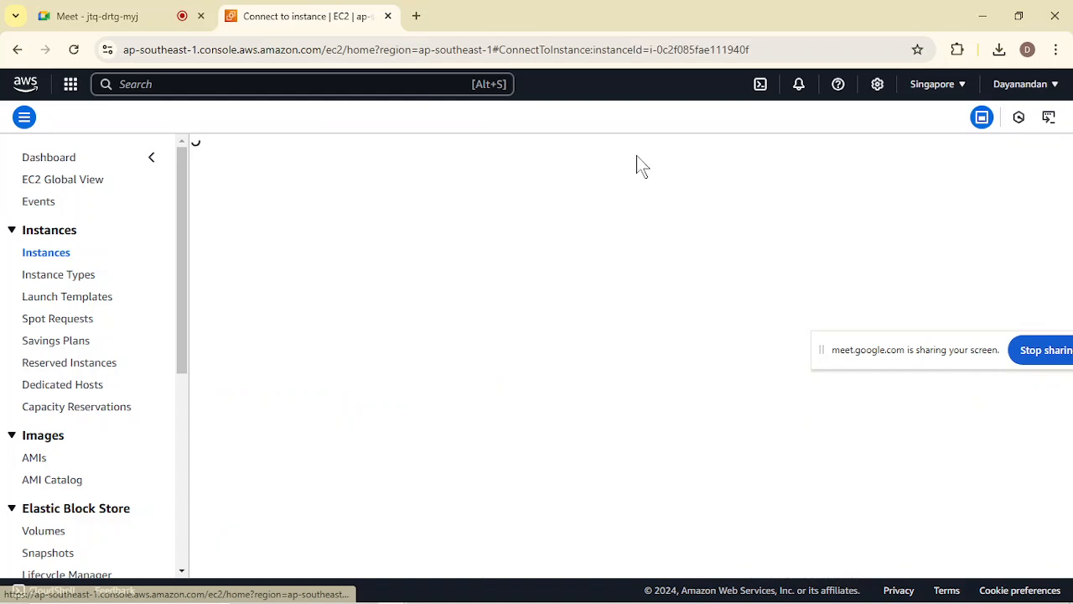
scroll(417, 395, "down", 1)
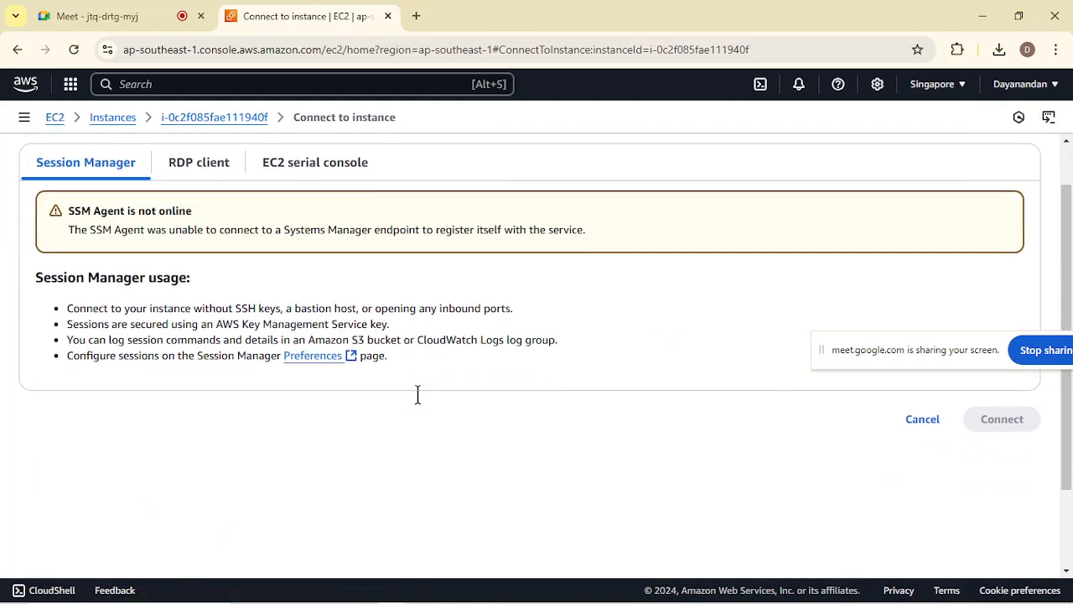
left_click(210, 169)
scroll(440, 410, "down", 2)
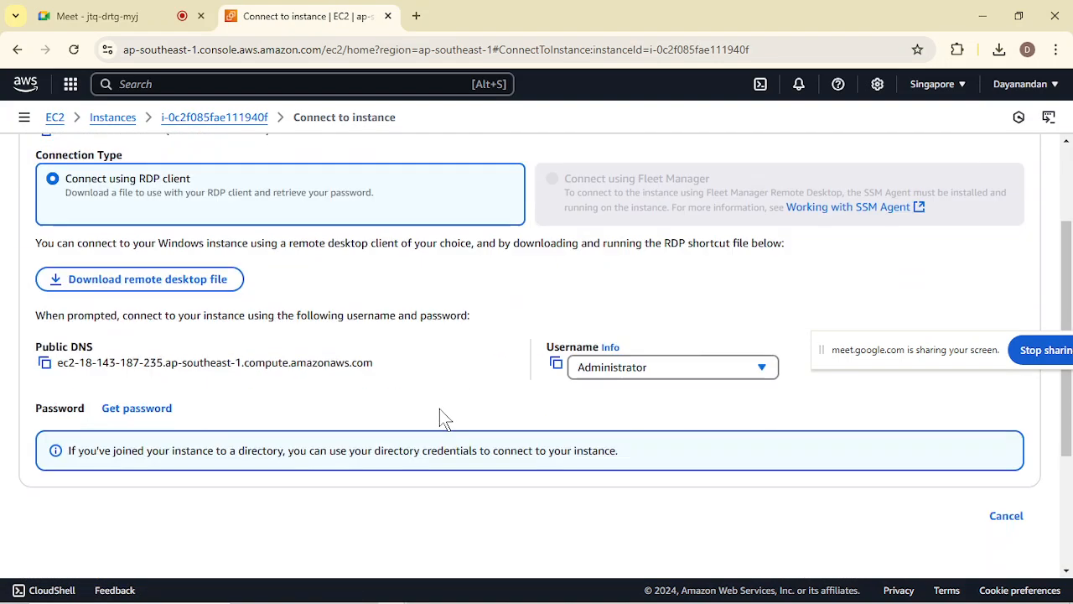
Copy the instance's RDP username and record it in Notepad as "User Name --> Administrator".
left_click(556, 363)
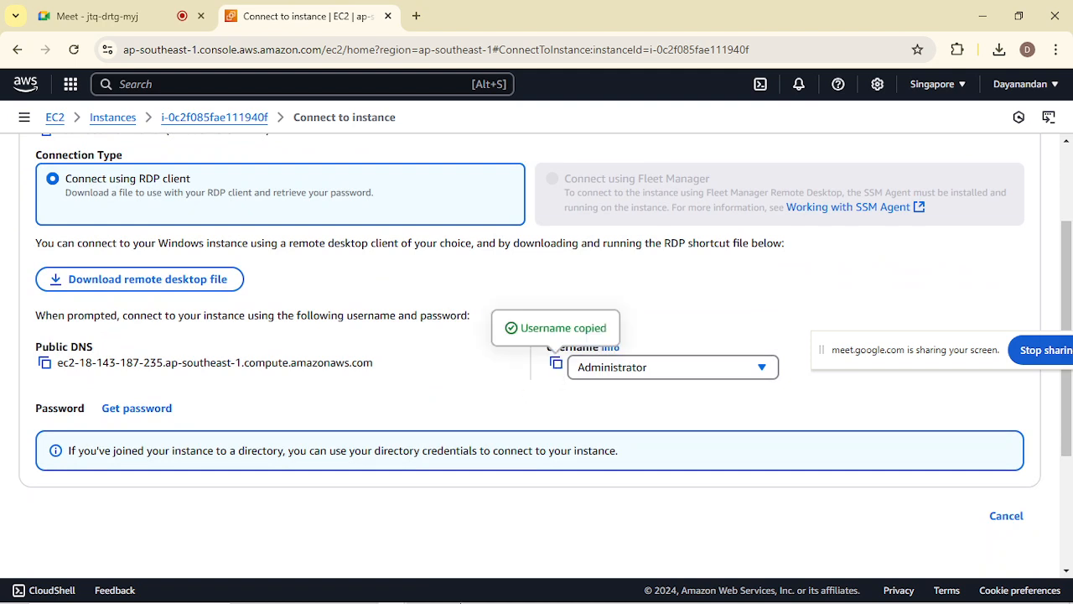
left_click(307, 592)
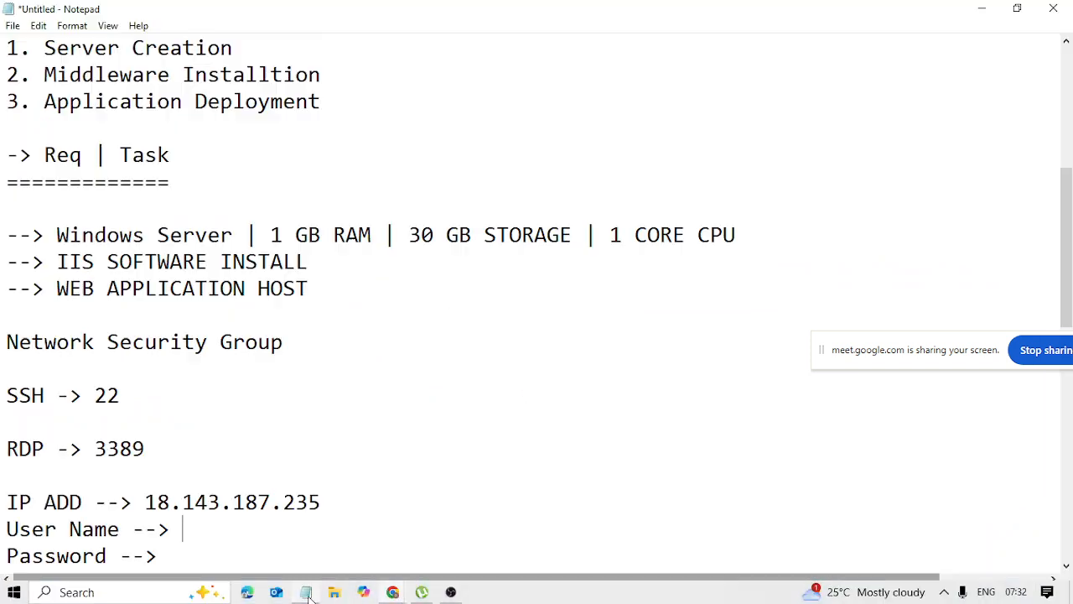
key("ctrl+v")
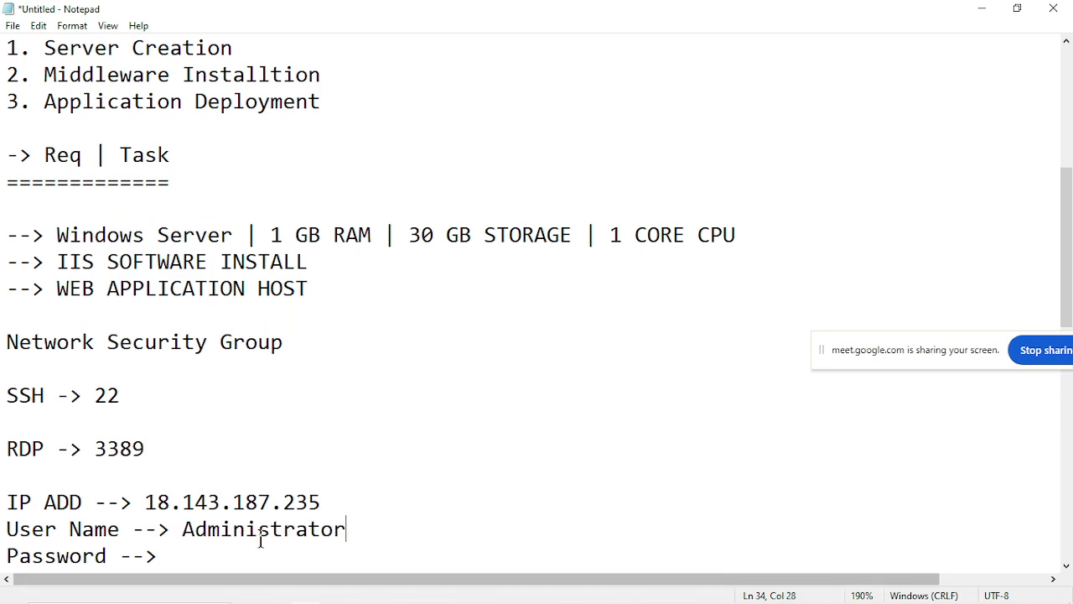
scroll(259, 540, "down", 5)
scroll(249, 266, "up", 3)
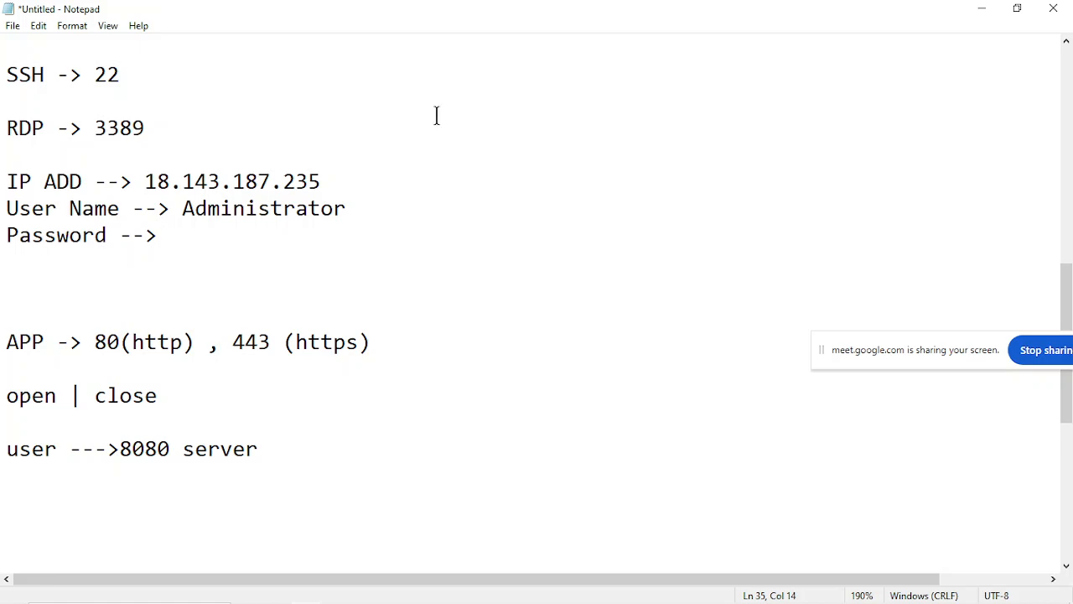
Return to Chrome, try to retrieve the instance's Windows password and highlight the notice about the waiting time.
left_click(980, 9)
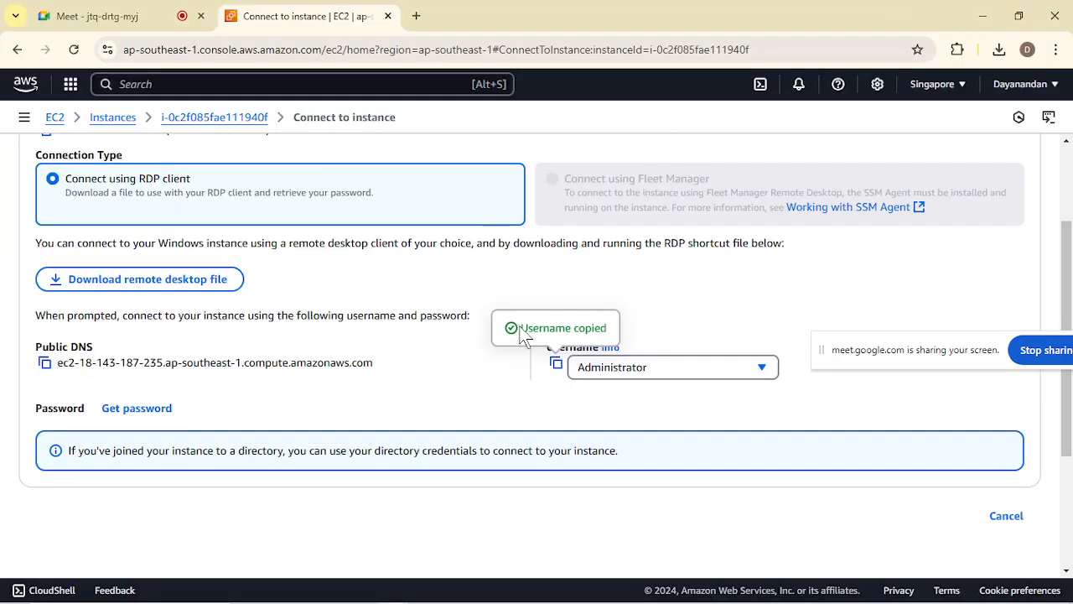
left_click(152, 411)
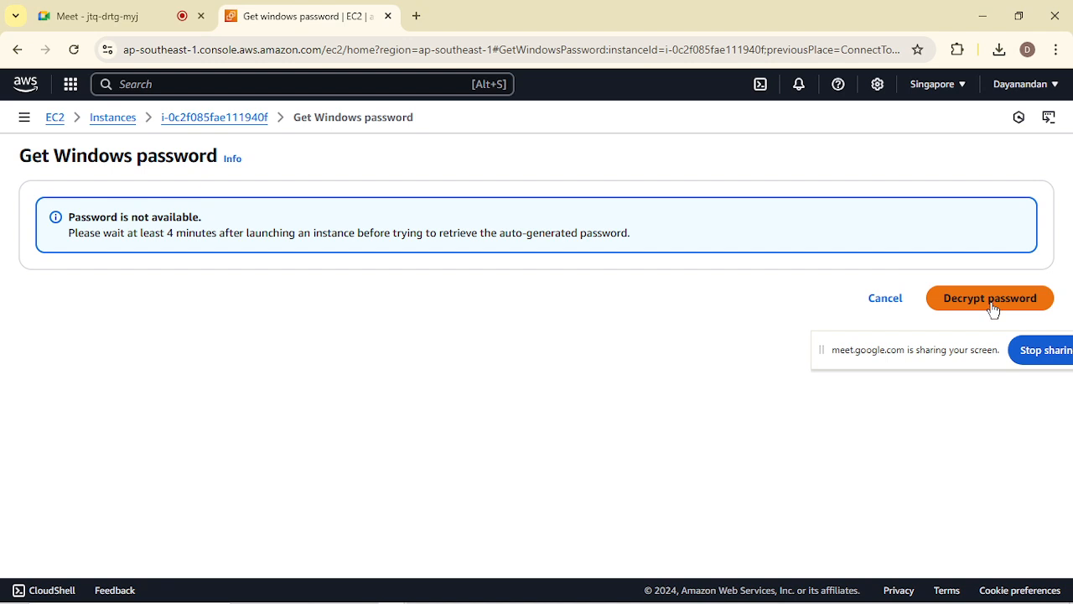
left_click_drag(140, 230, 306, 228)
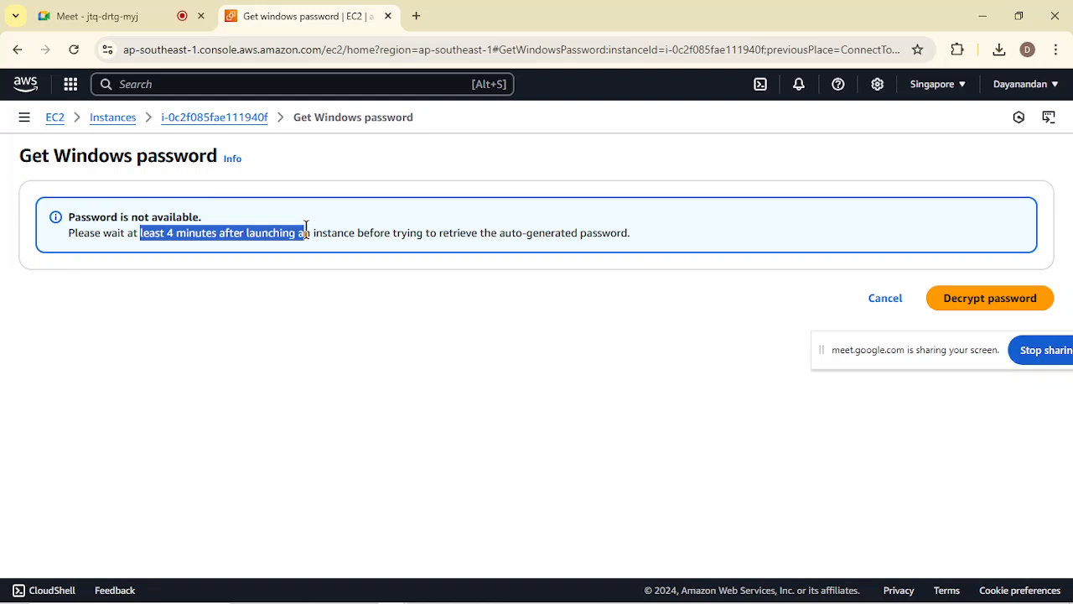
left_click(306, 228)
left_click_drag(138, 234, 257, 232)
left_click(256, 231)
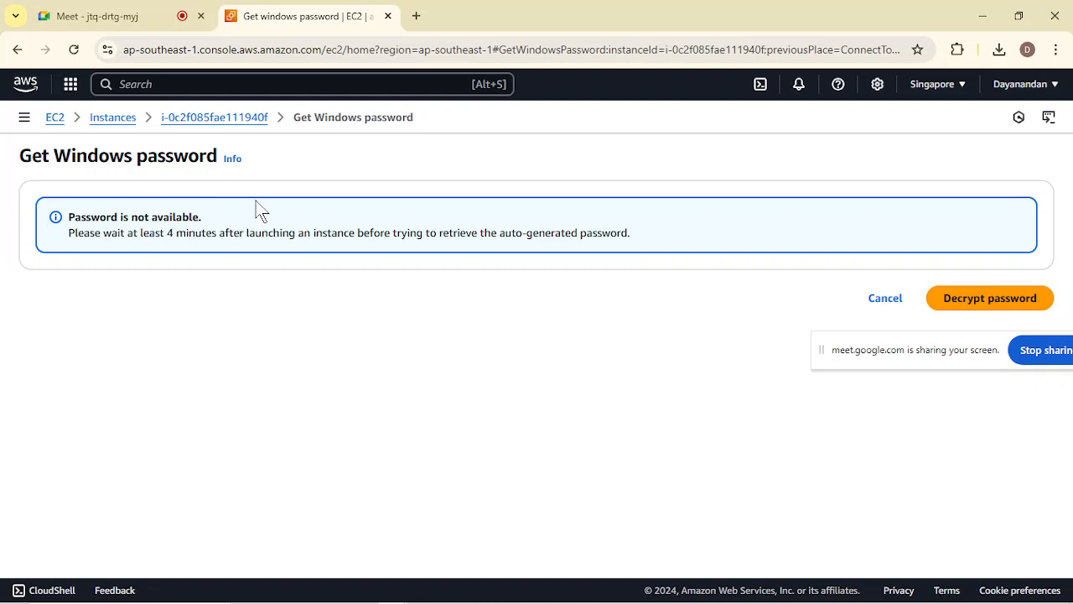
Reopen the RDP client connection options for WINDOWS-SERVER from its instance summary and request the Windows password again.
left_click(258, 119)
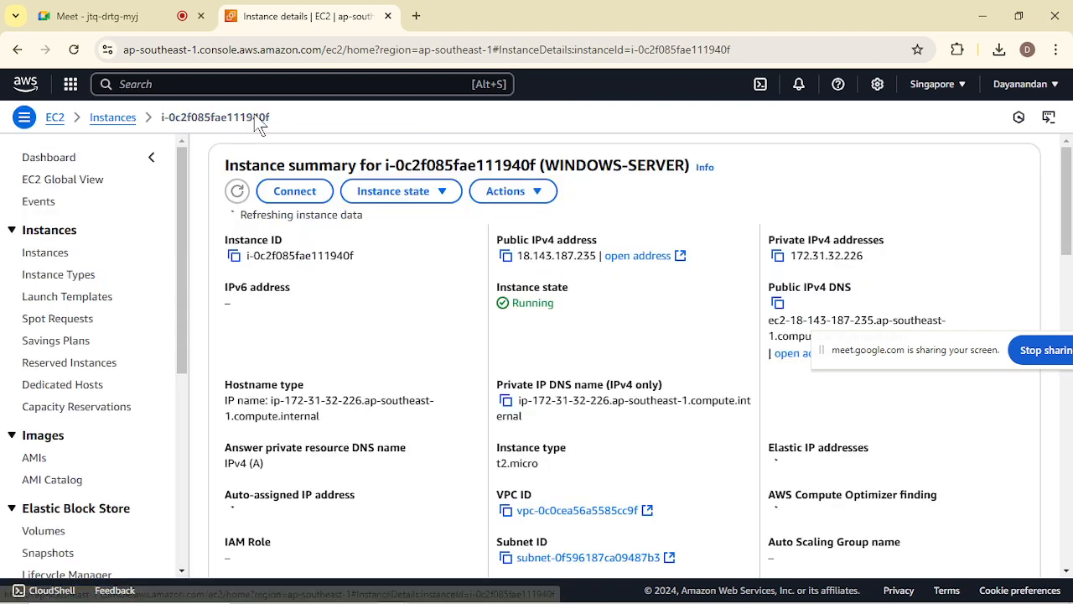
left_click(308, 193)
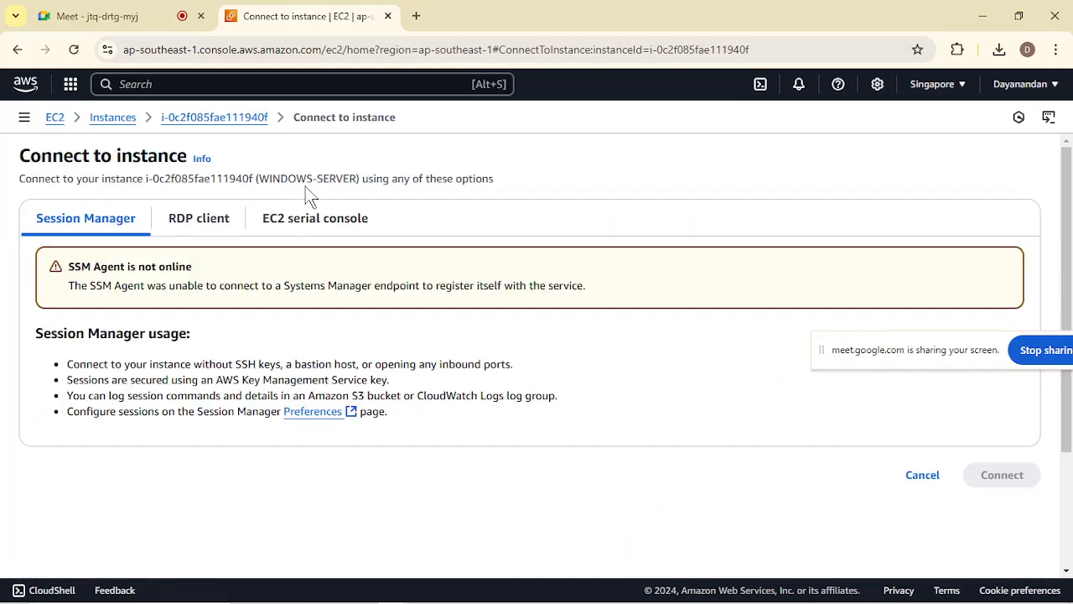
left_click(192, 220)
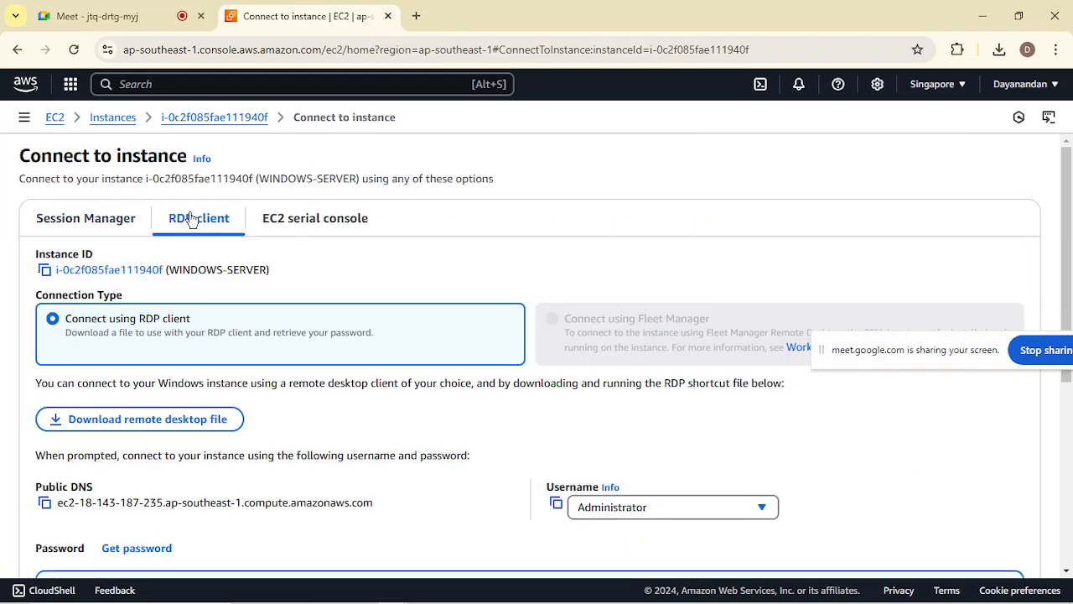
scroll(383, 436, "down", 3)
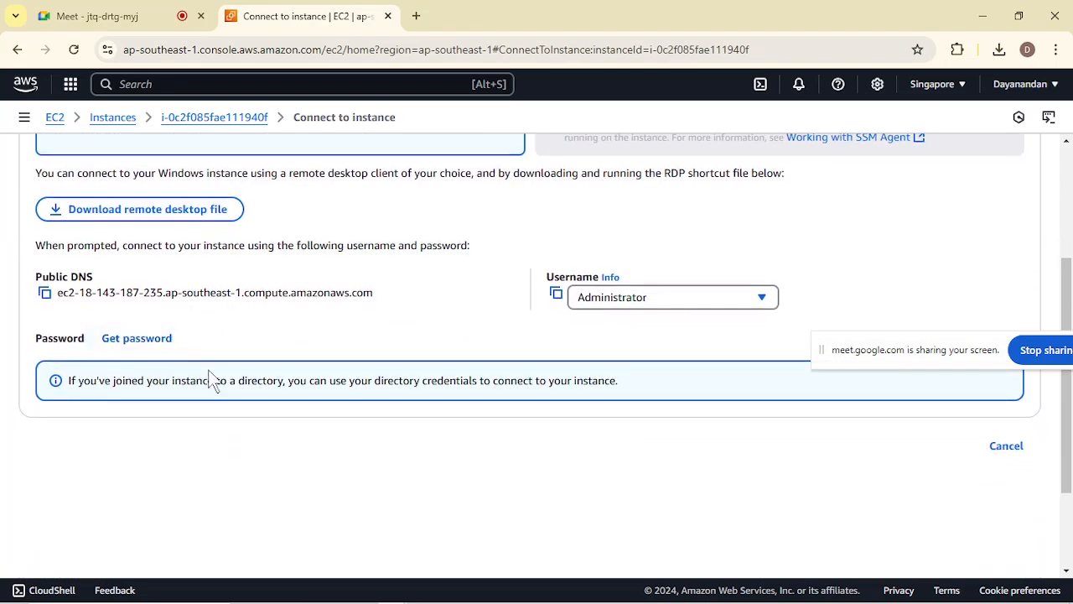
left_click(163, 339)
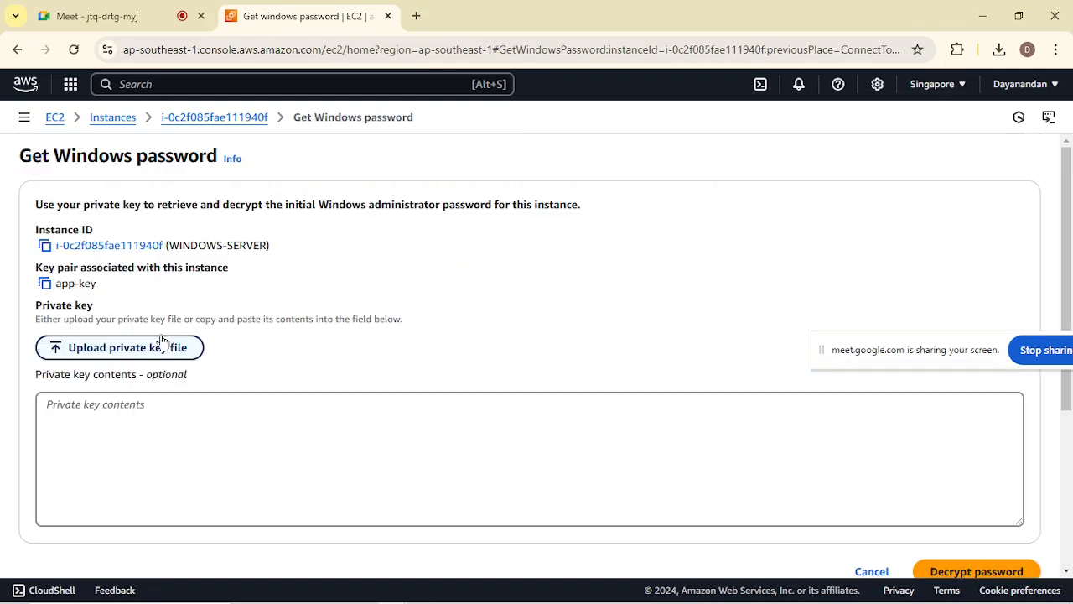
Upload app-key.pem from Downloads as the private key file and decrypt the Windows administrator password.
scroll(295, 365, "down", 2)
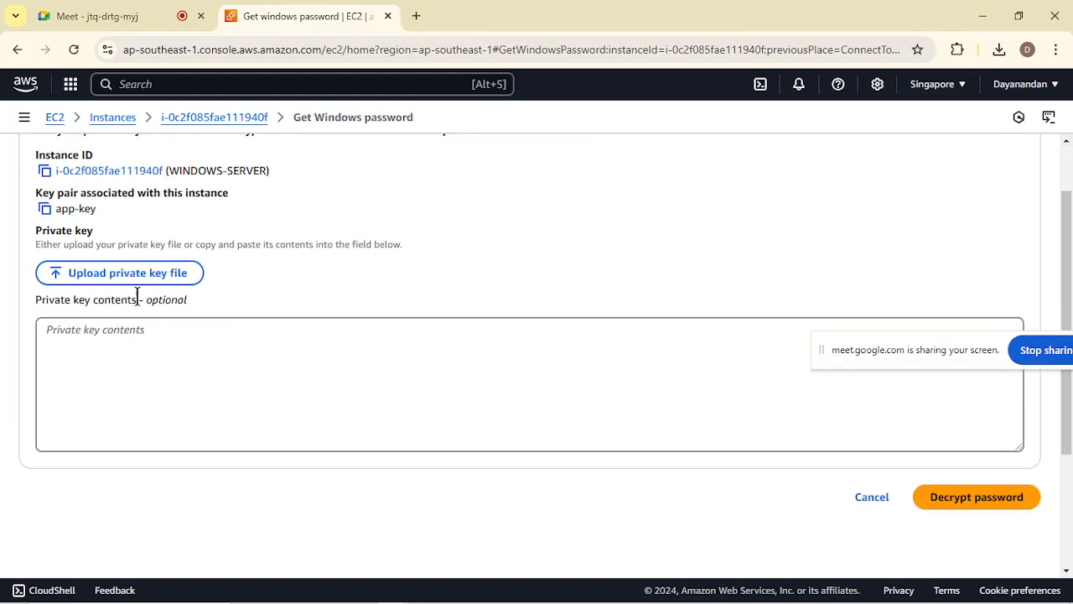
left_click(126, 280)
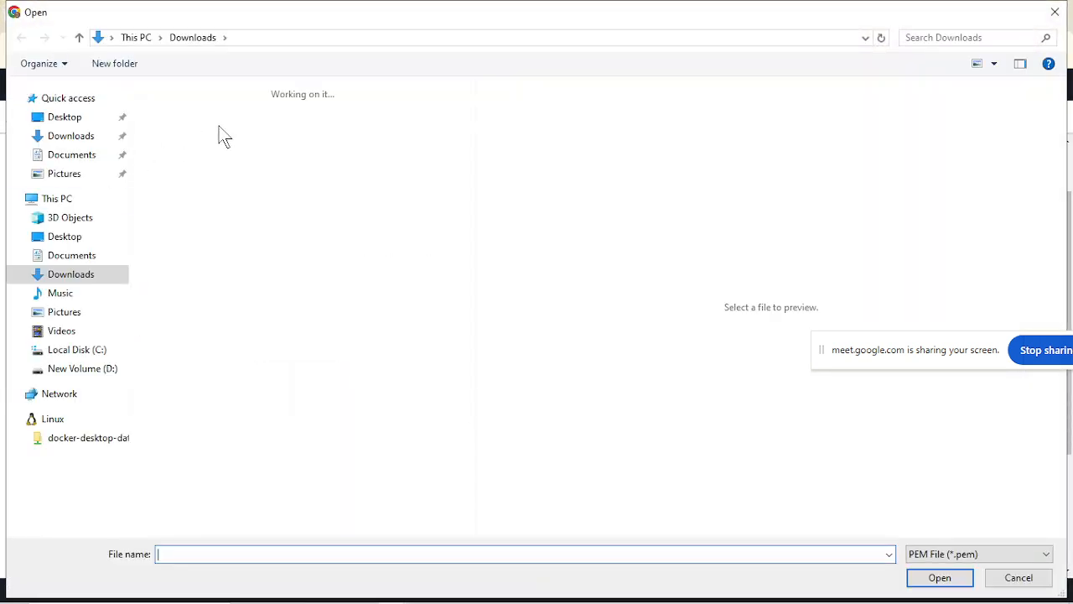
left_click(189, 142)
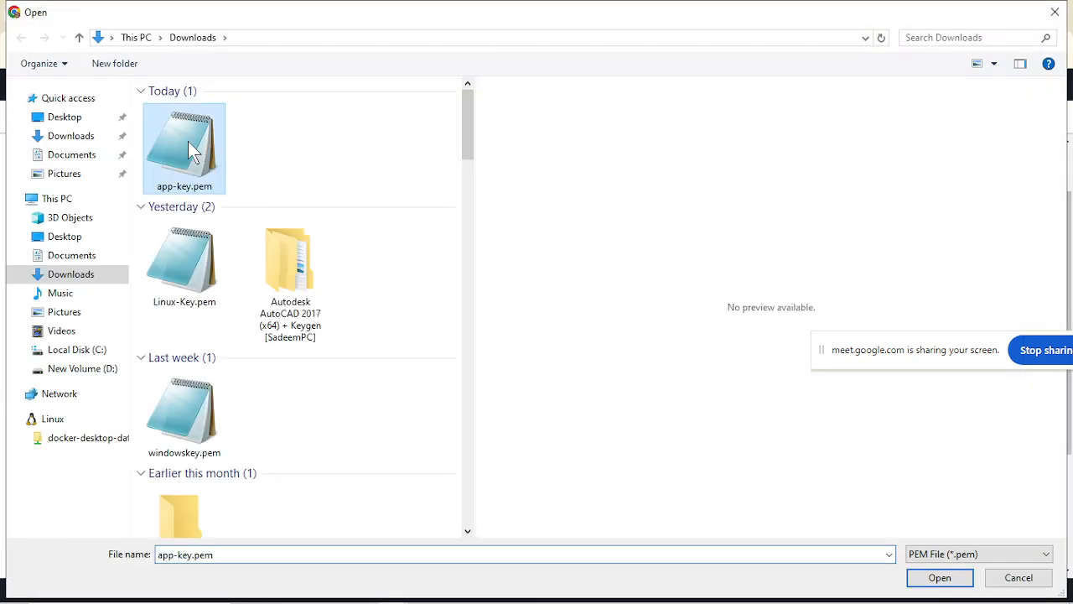
left_click(940, 577)
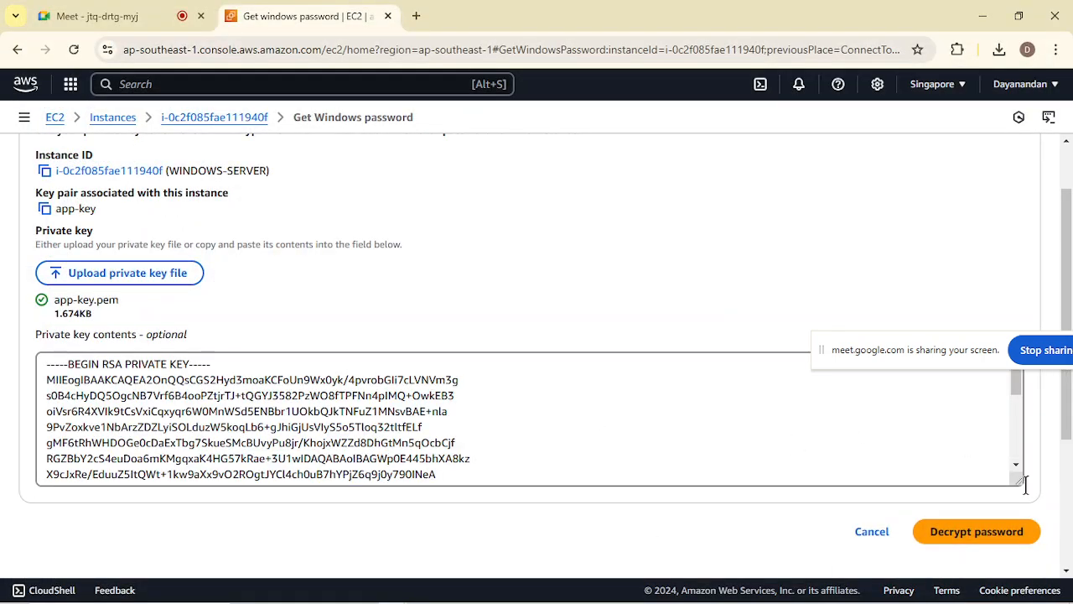
left_click(960, 545)
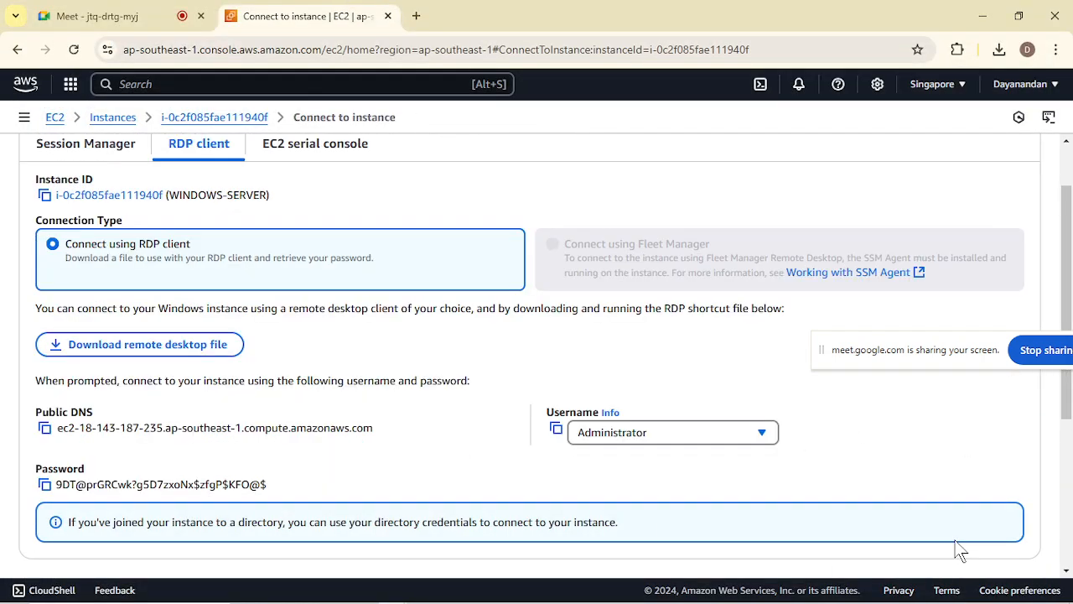
Copy the decrypted administrator password into the "Password -->" entry in Notepad and highlight the IP address, user name and password lines.
scroll(575, 510, "down", 3)
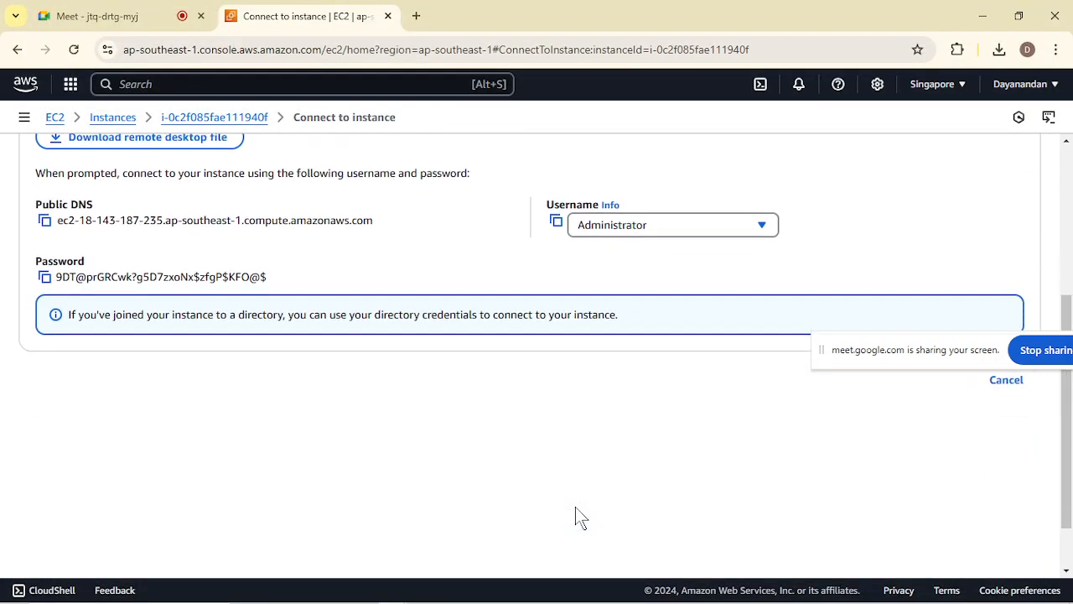
left_click(46, 277)
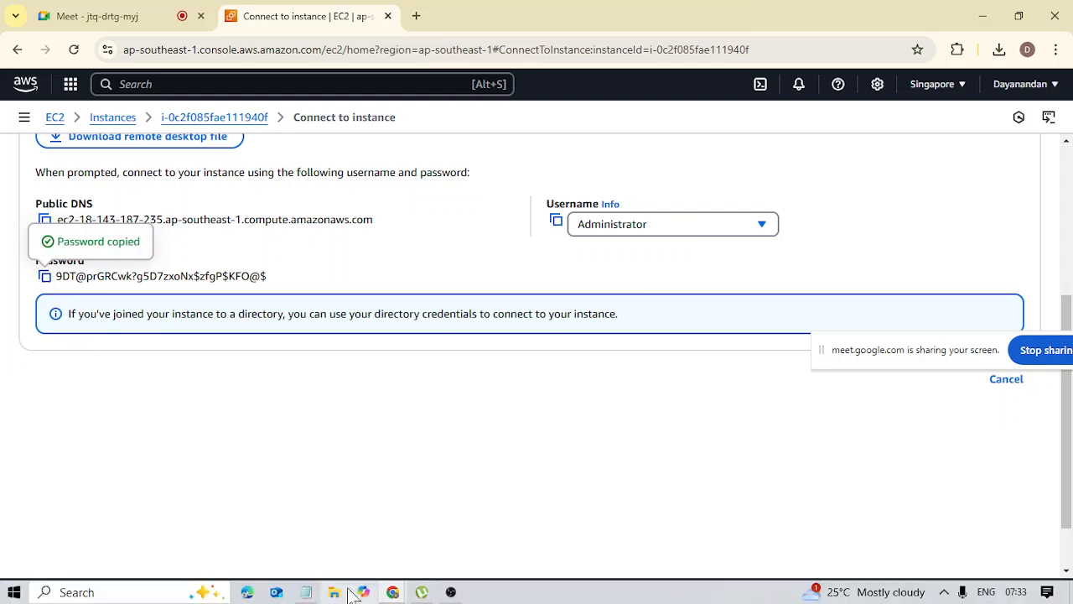
left_click(306, 592)
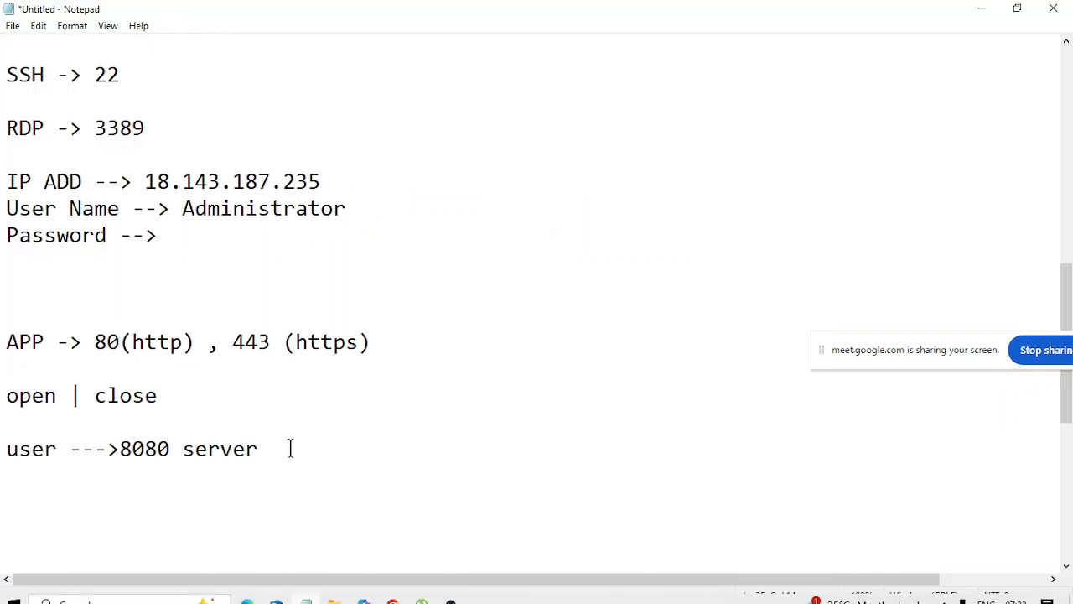
key("ctrl+v")
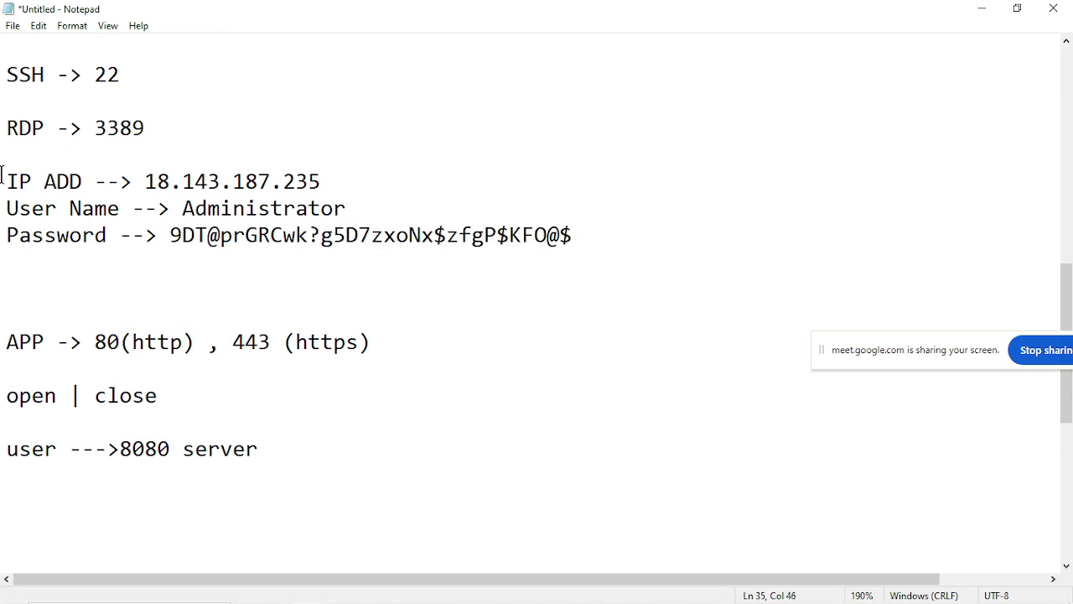
left_click_drag(4, 175, 591, 251)
left_click(589, 253)
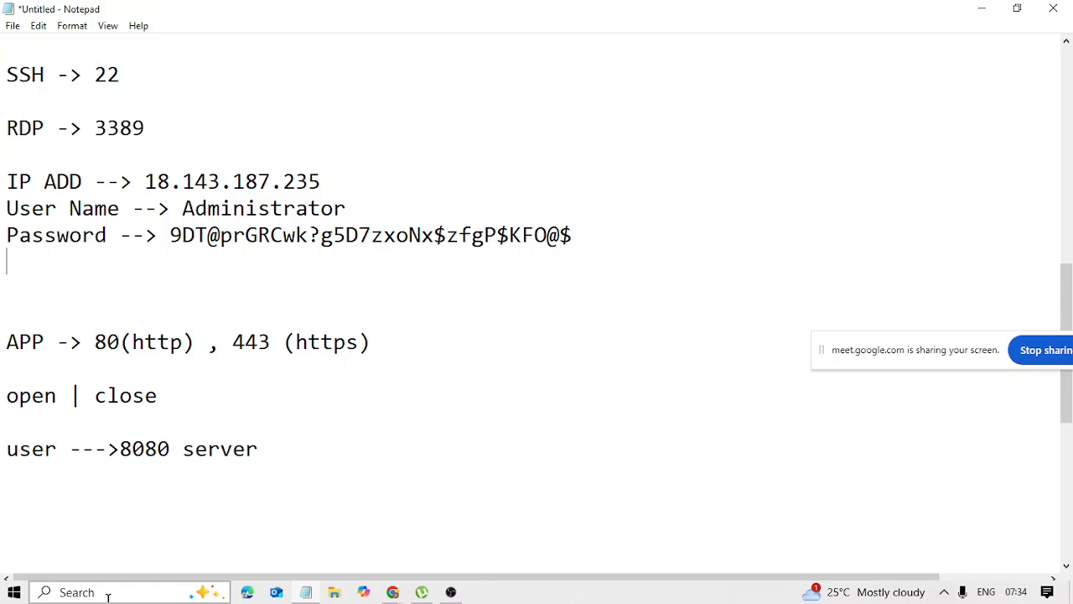
Search Windows for "rdp", open Remote Desktop Connection and connect to 18.143.187.235, copied from the IP ADD line in Notepad.
left_click(126, 592)
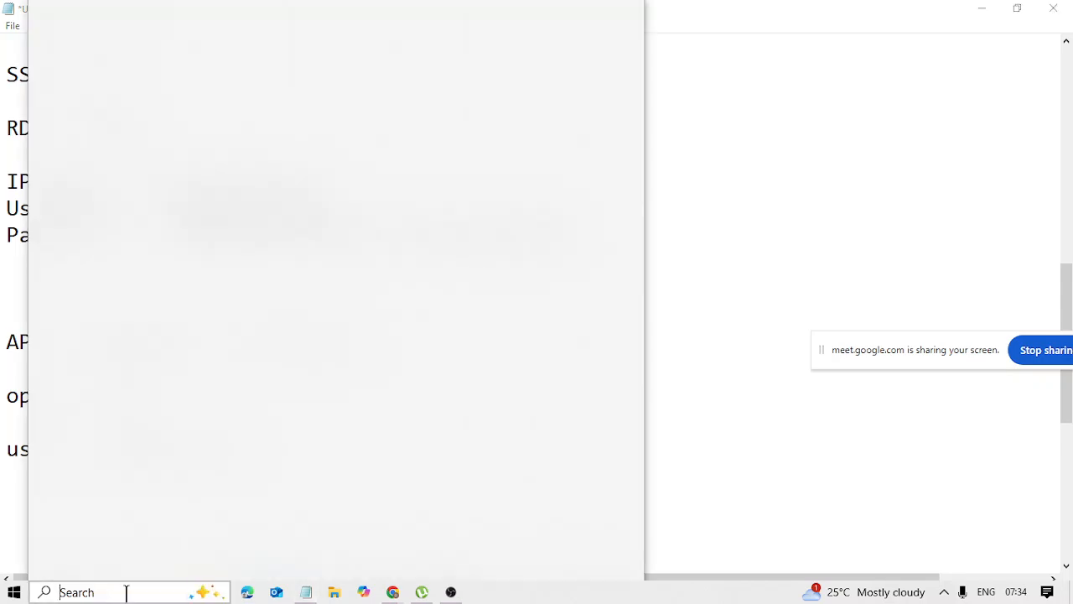
type("rdp")
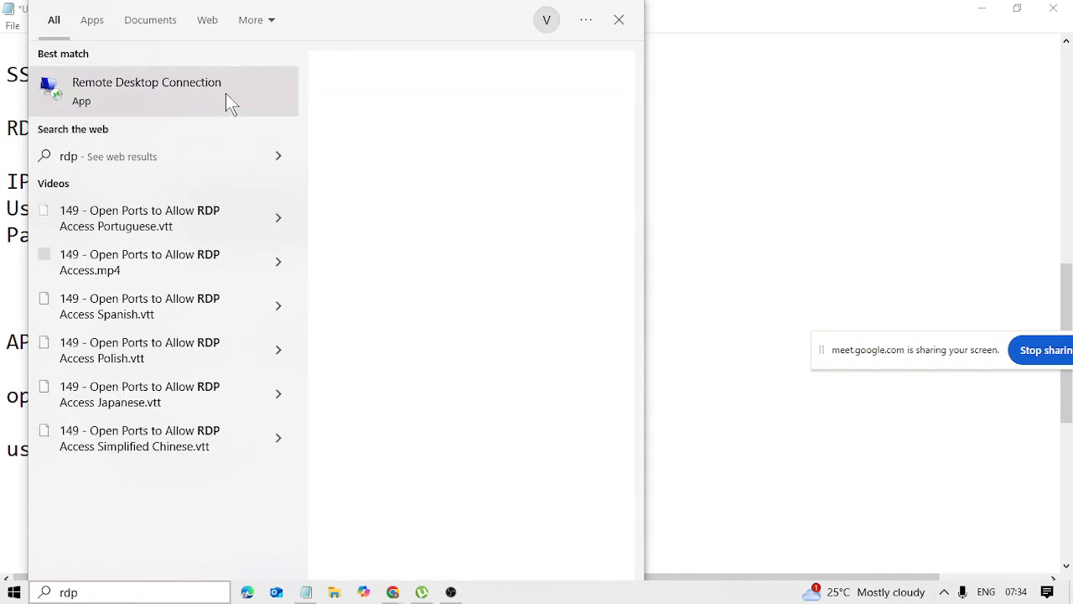
left_click(227, 94)
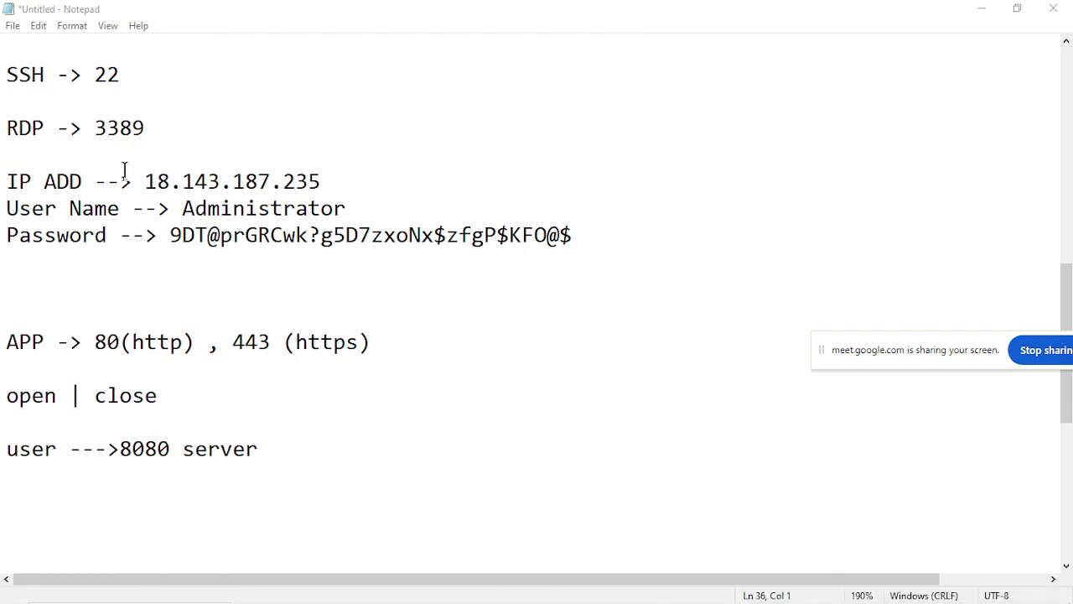
left_click_drag(146, 183, 335, 184)
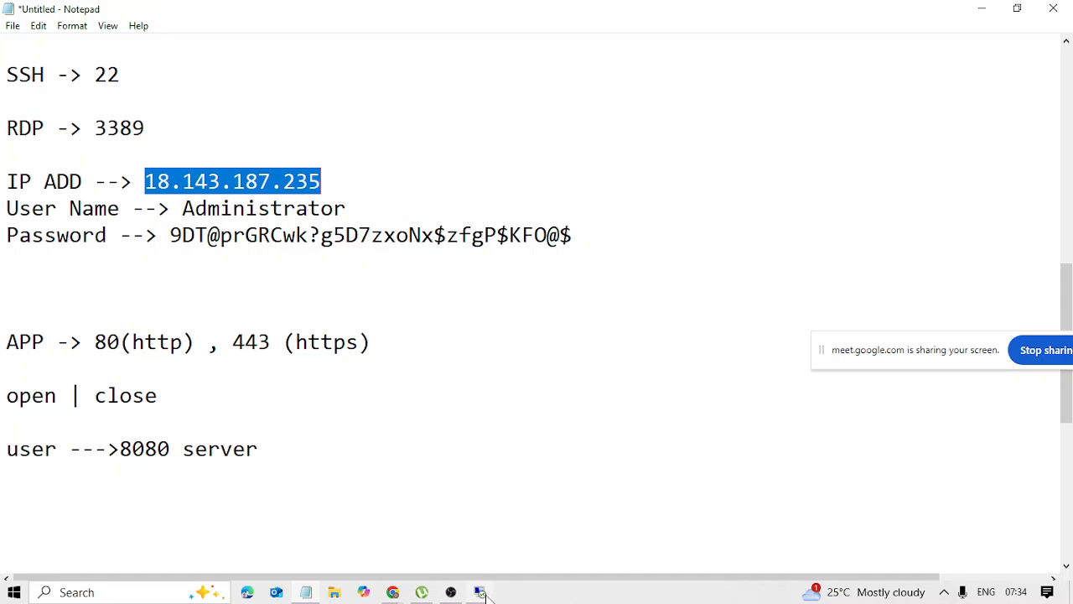
left_click(480, 592)
key("ctrl+v")
left_click(608, 275)
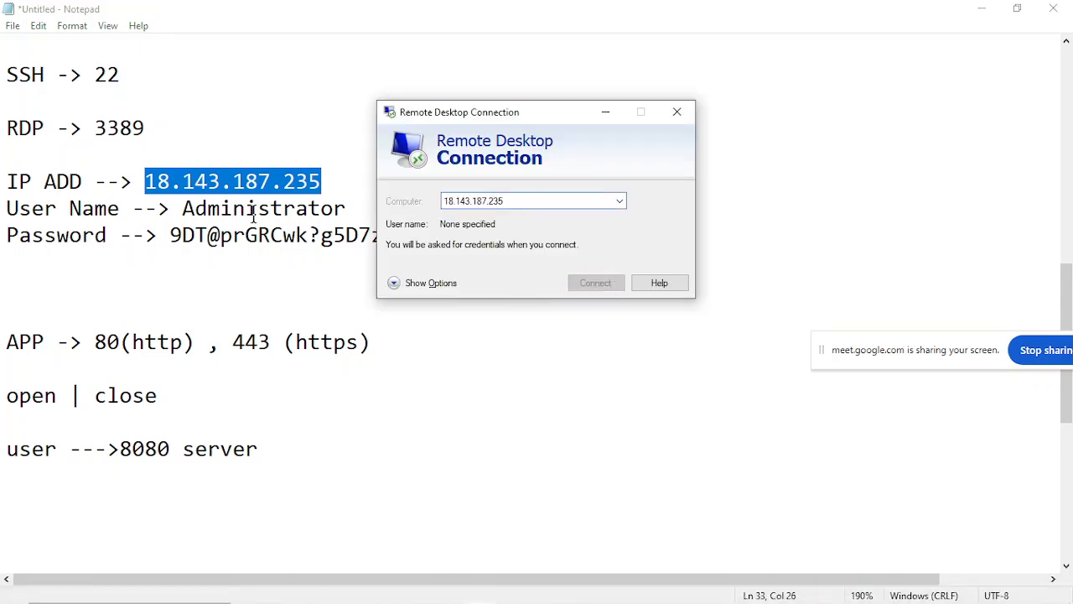
Copy the user name Administrator from the Notepad notes into the credentials prompt of the remote connection.
left_click(181, 207)
left_click_drag(181, 208, 398, 204)
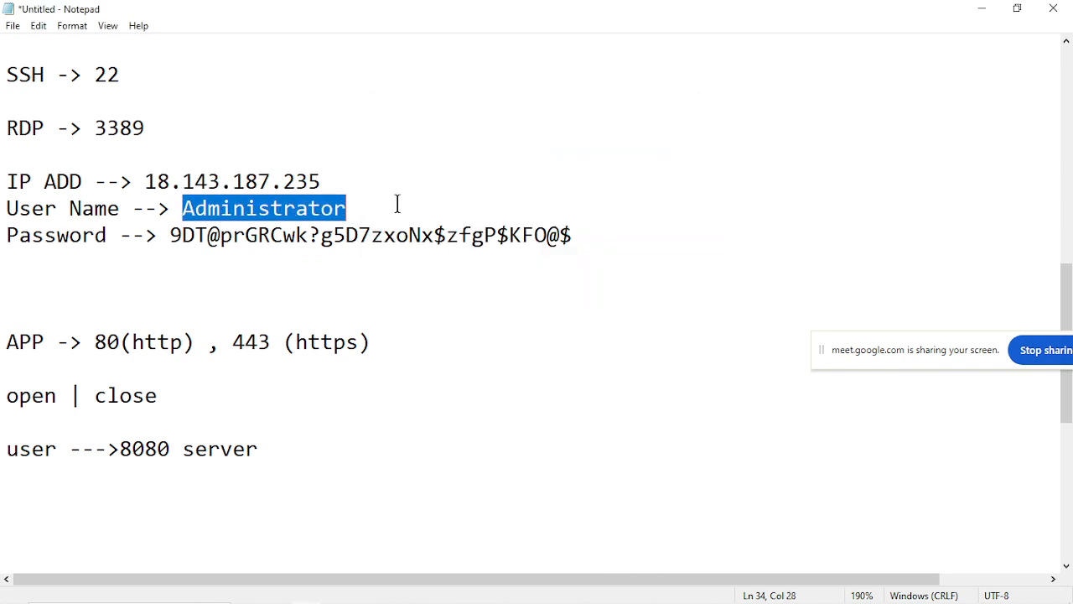
left_click(492, 592)
key("ctrl+v")
Copy the administrator password from Notepad into the credentials prompt, submit it and accept the certificate warning to connect.
left_click(176, 230)
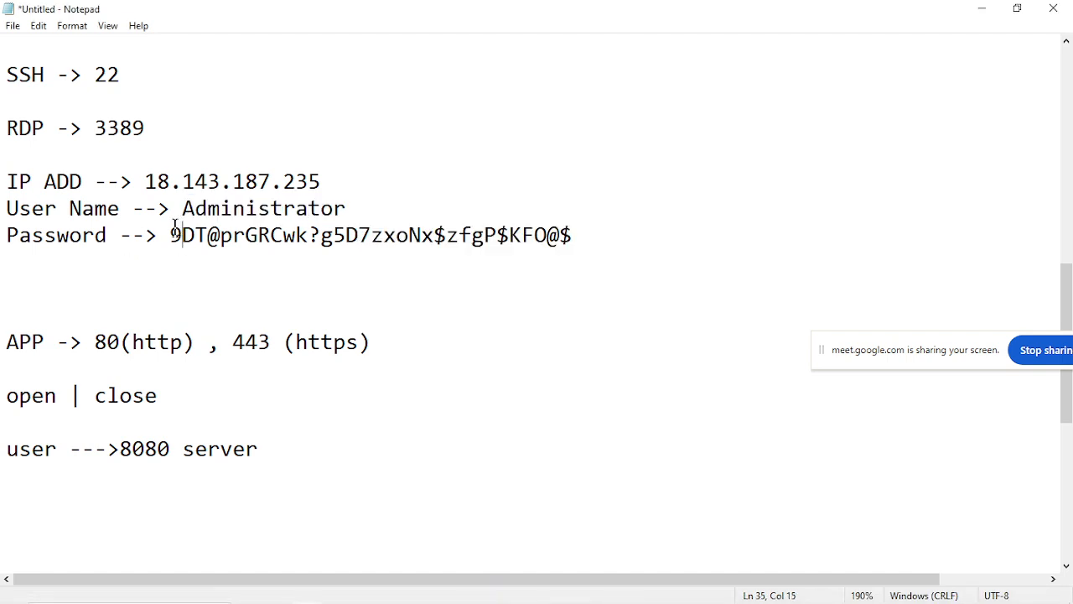
left_click_drag(175, 229, 568, 234)
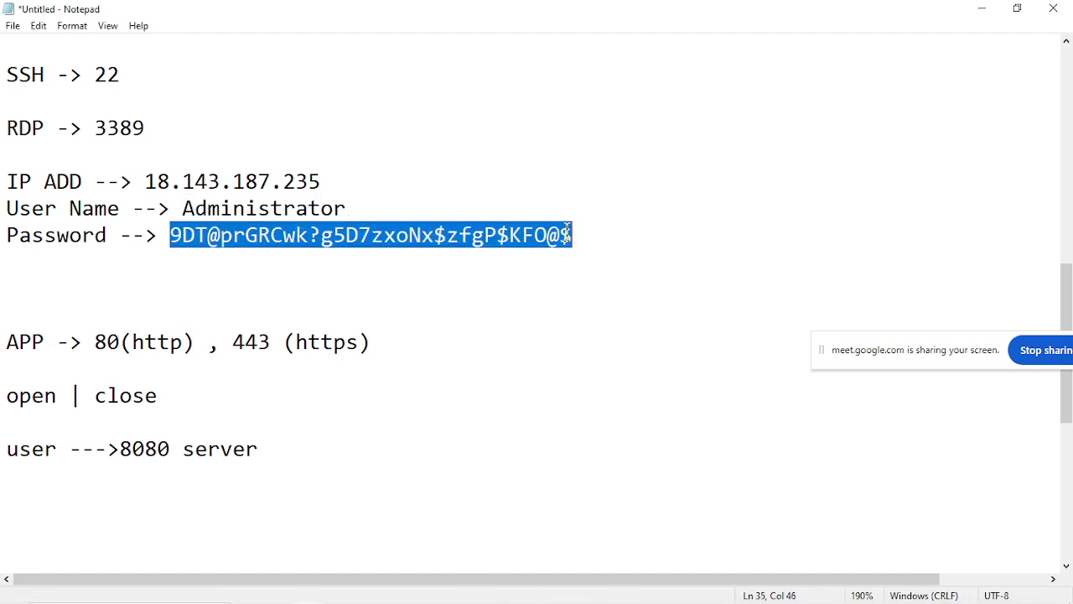
left_click(480, 592)
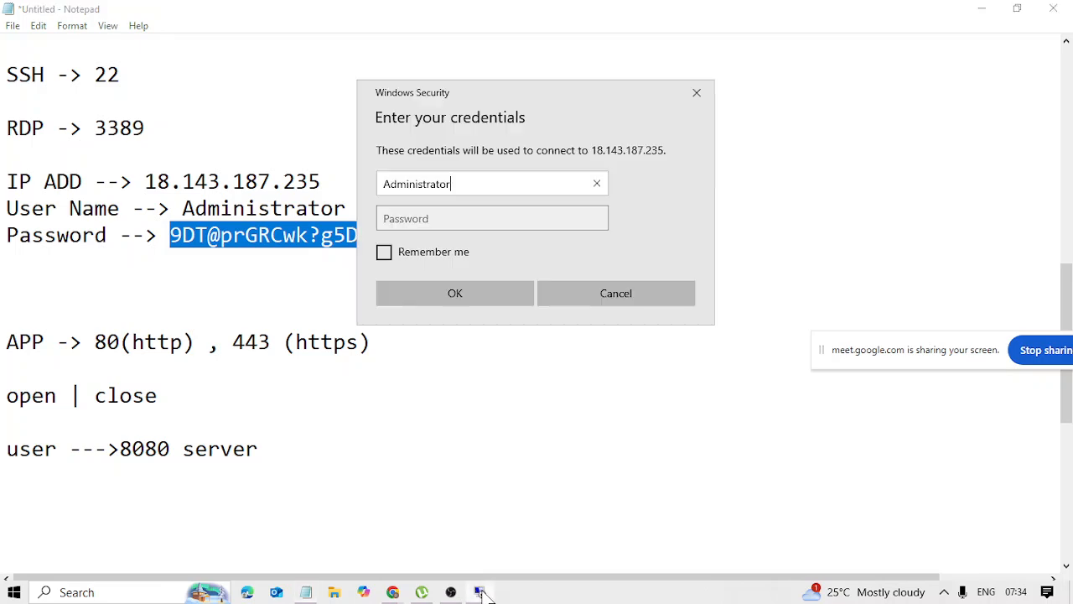
left_click(489, 220)
key("ctrl+v")
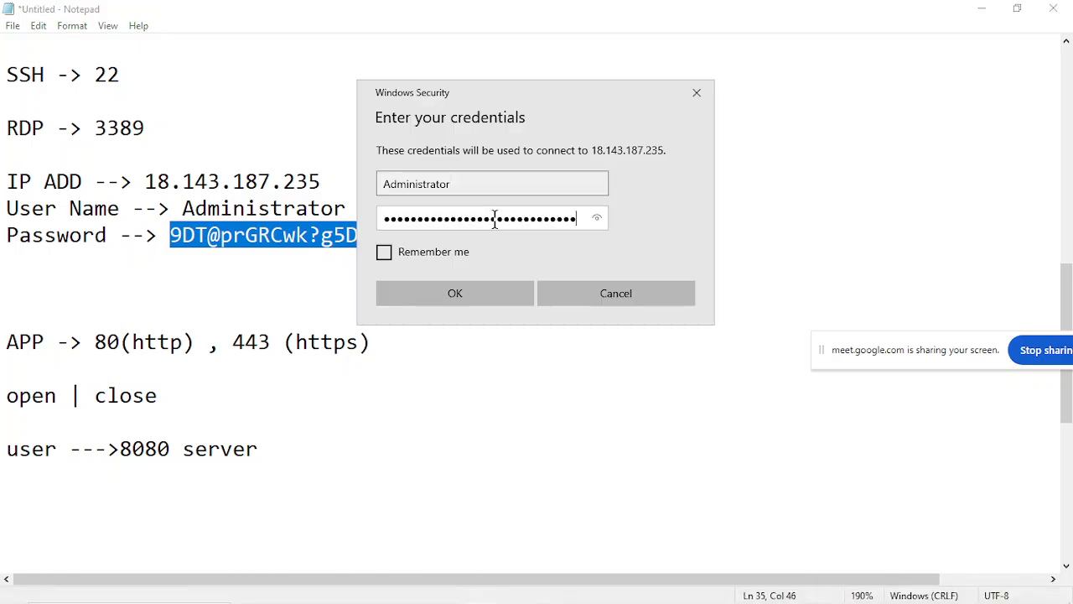
left_click(464, 301)
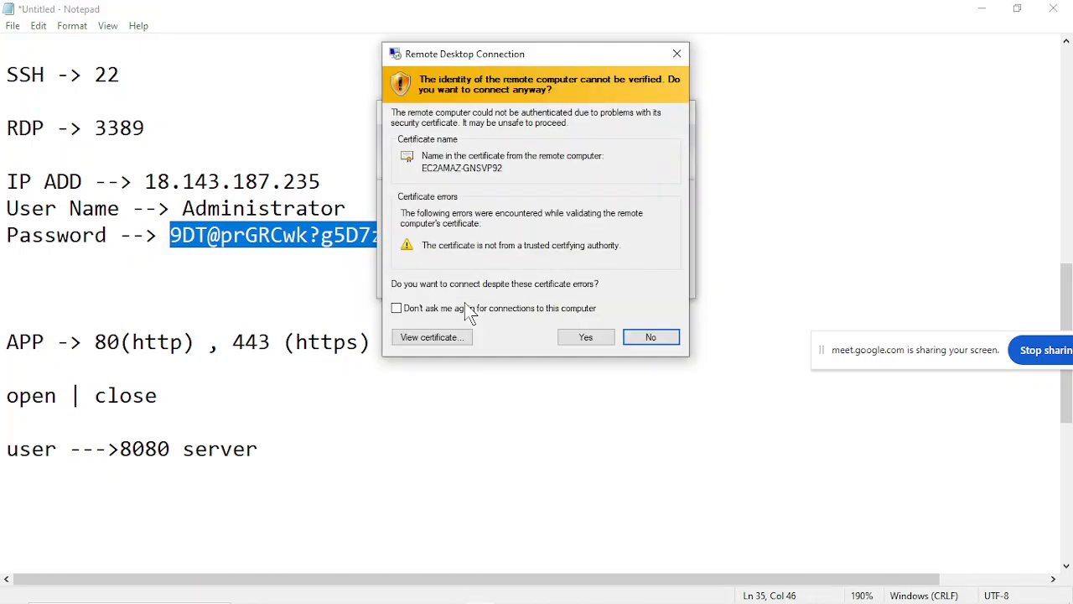
left_click(586, 340)
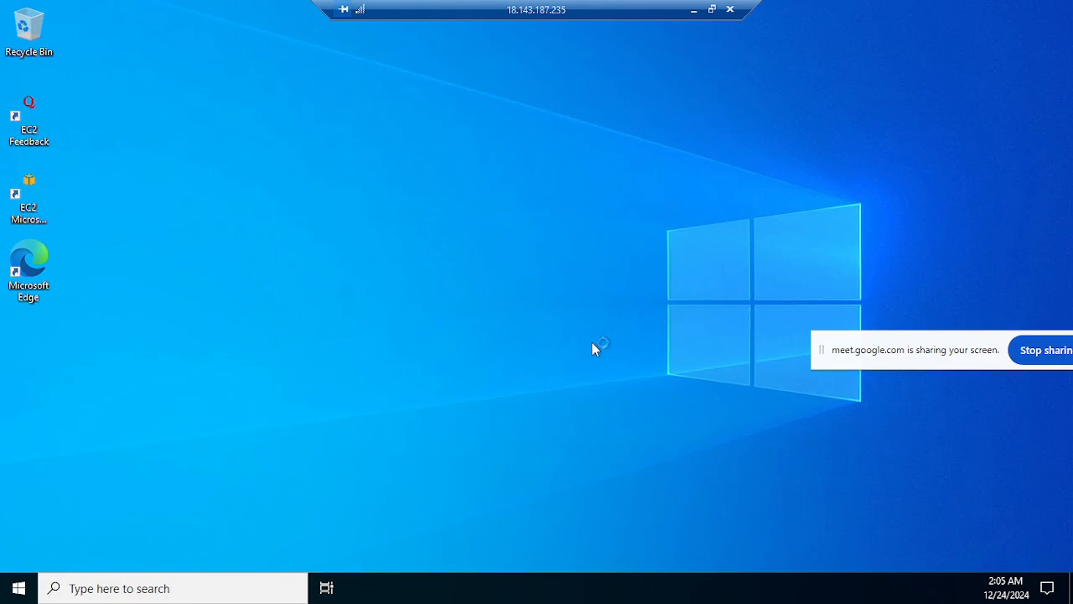
Minimize the remote session and number the Windows Server and IIS SOFTWARE INSTALL task lines in Notepad as 1. and 2.
left_click(694, 9)
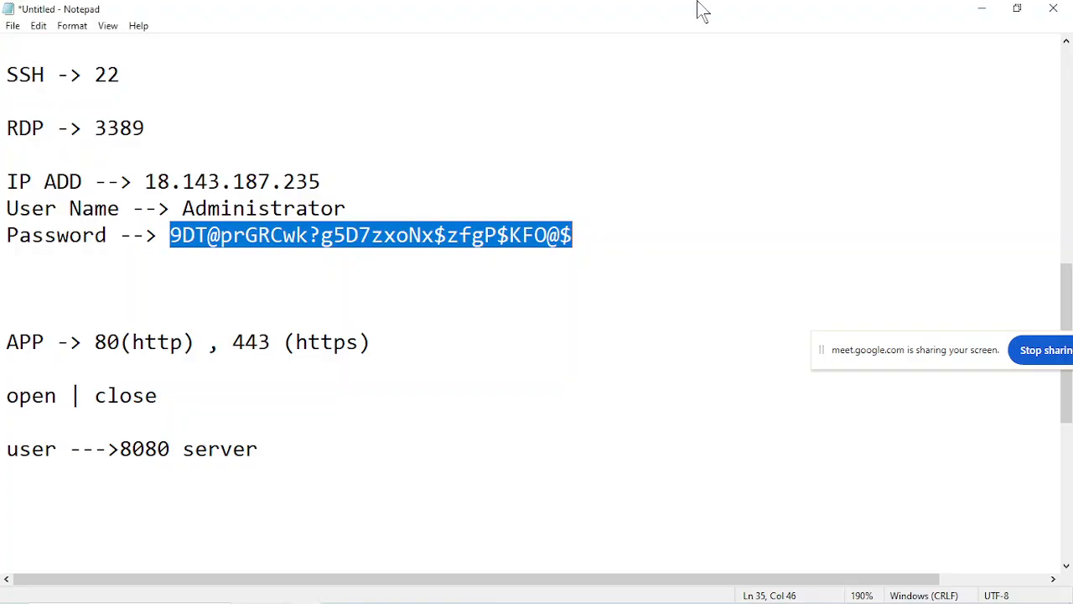
left_click(255, 278)
scroll(255, 279, "up", 4)
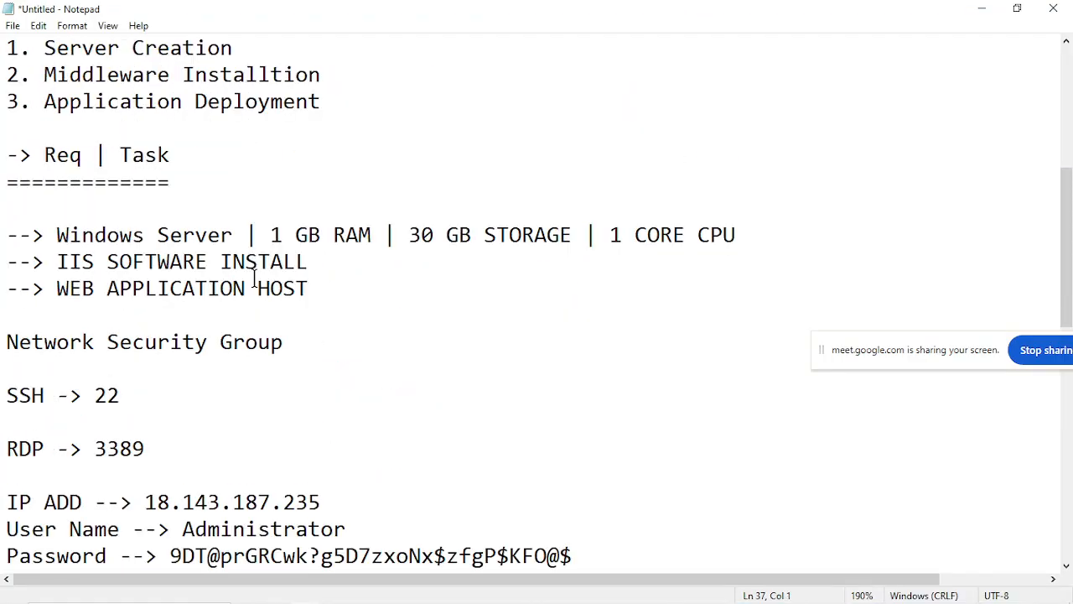
left_click(3, 235)
type("1.")
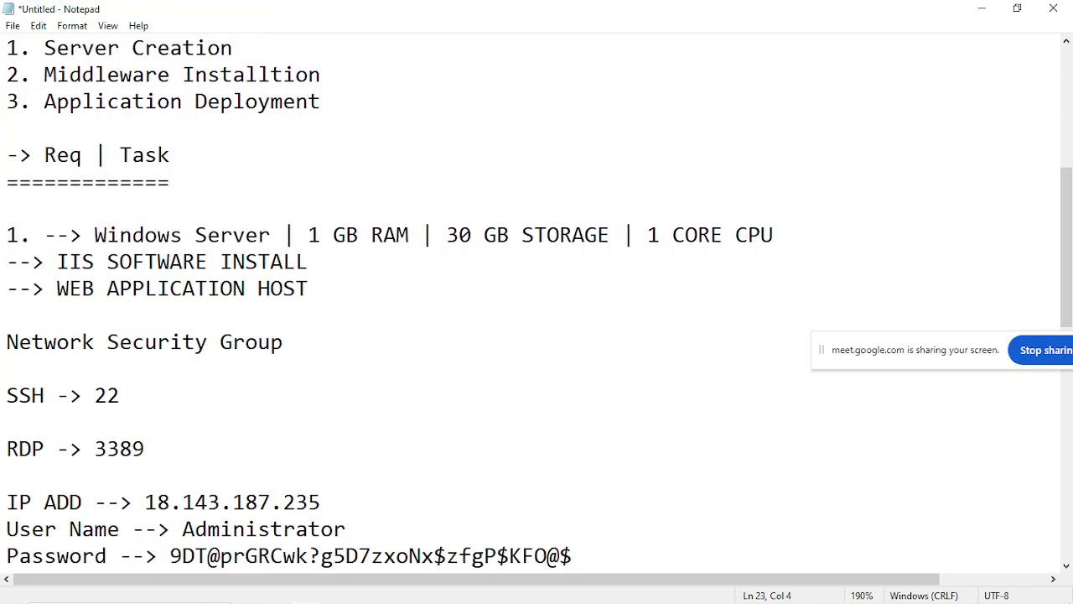
left_click(6, 261)
type("w.")
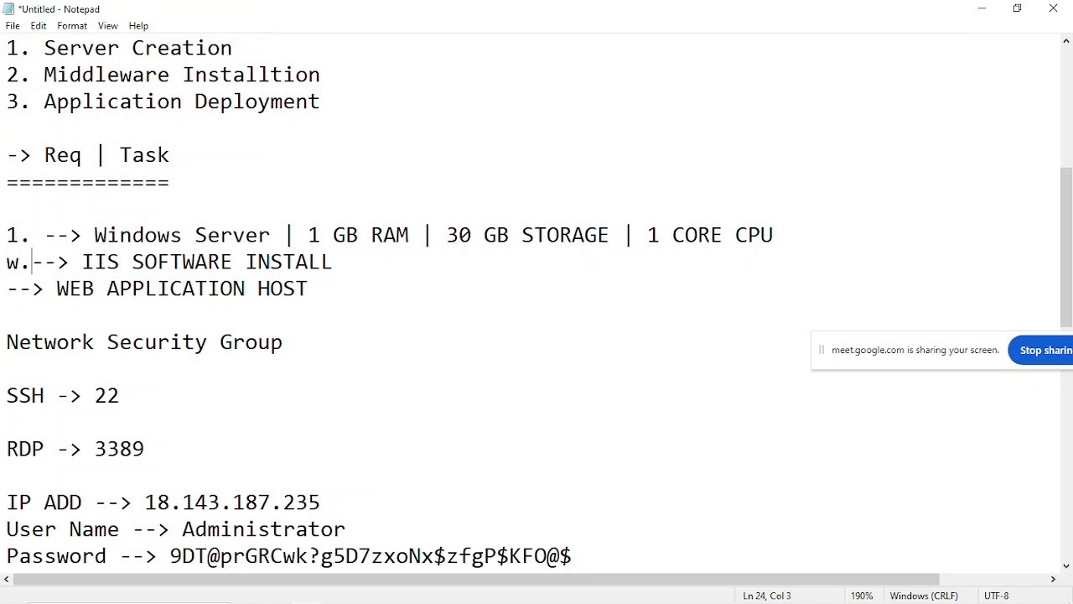
key("BackSpace")
key("BackSpace")
type("2.")
scroll(160, 386, "down", 5)
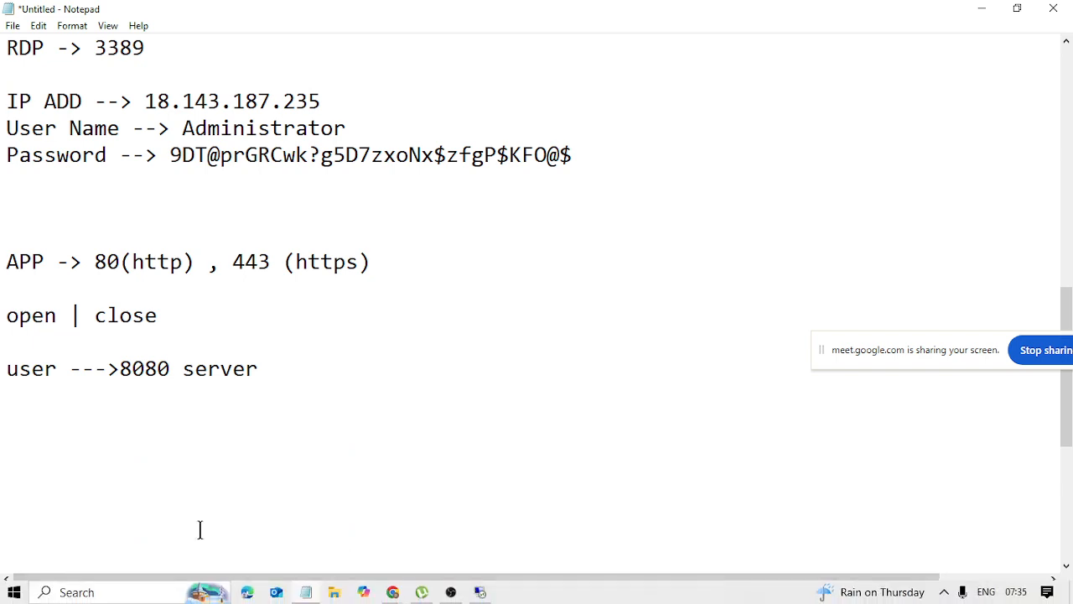
Search Windows for "paint" and open the Paint app.
left_click(98, 594)
type("p")
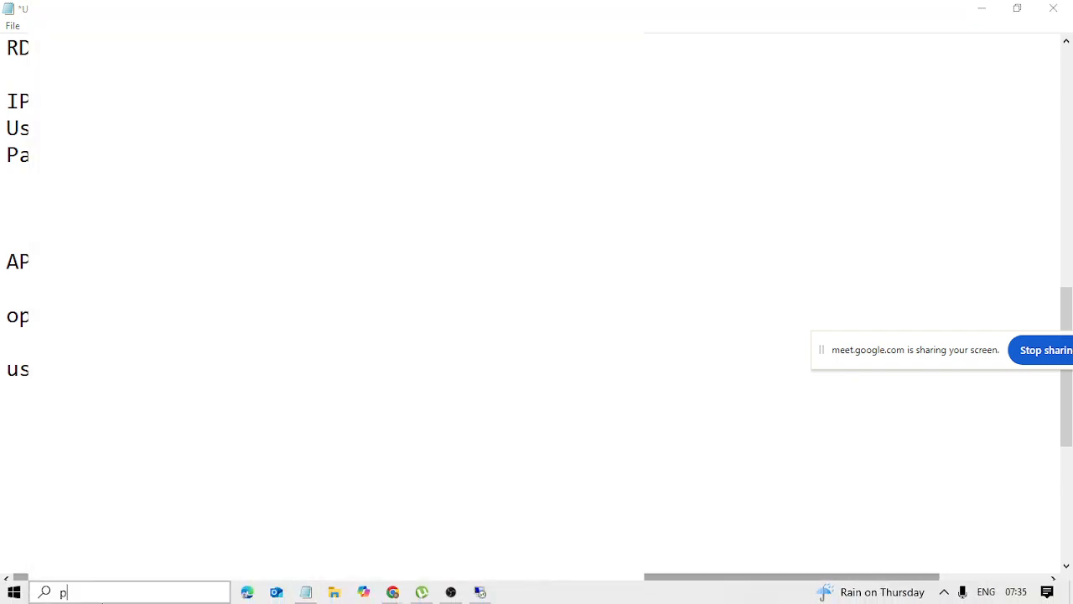
type("aint")
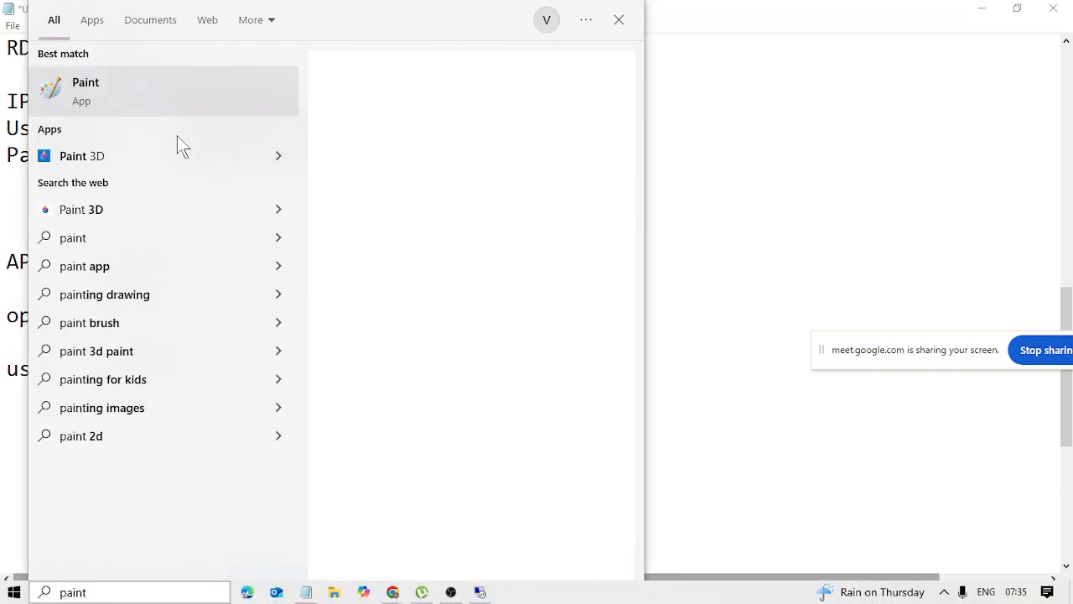
left_click(196, 98)
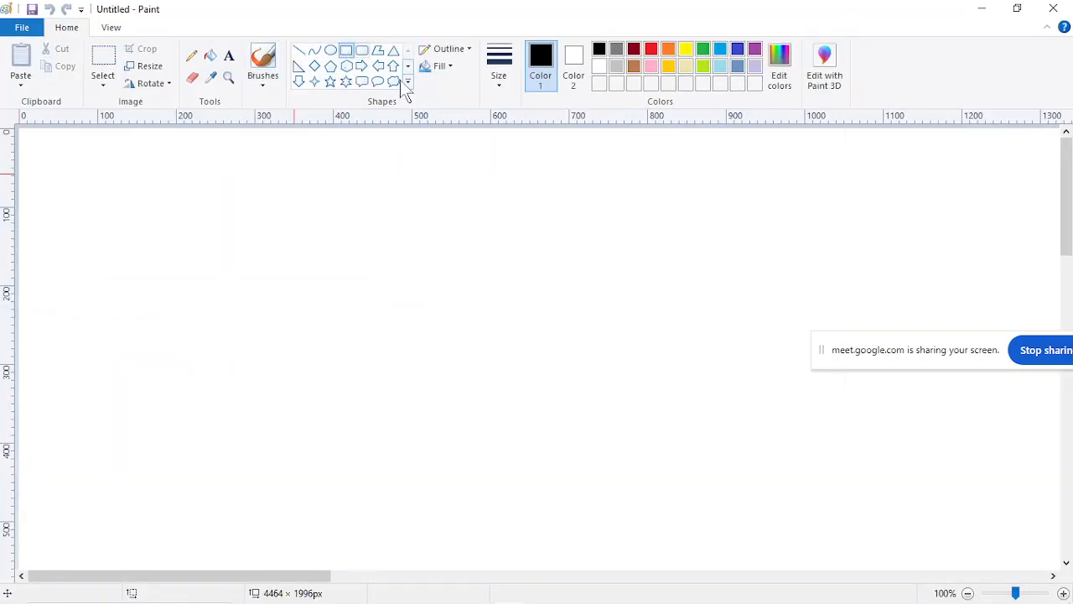
Draw a rectangle about 402 × 125 px low on the canvas and label it "Server" inside.
left_click_drag(349, 441, 668, 542)
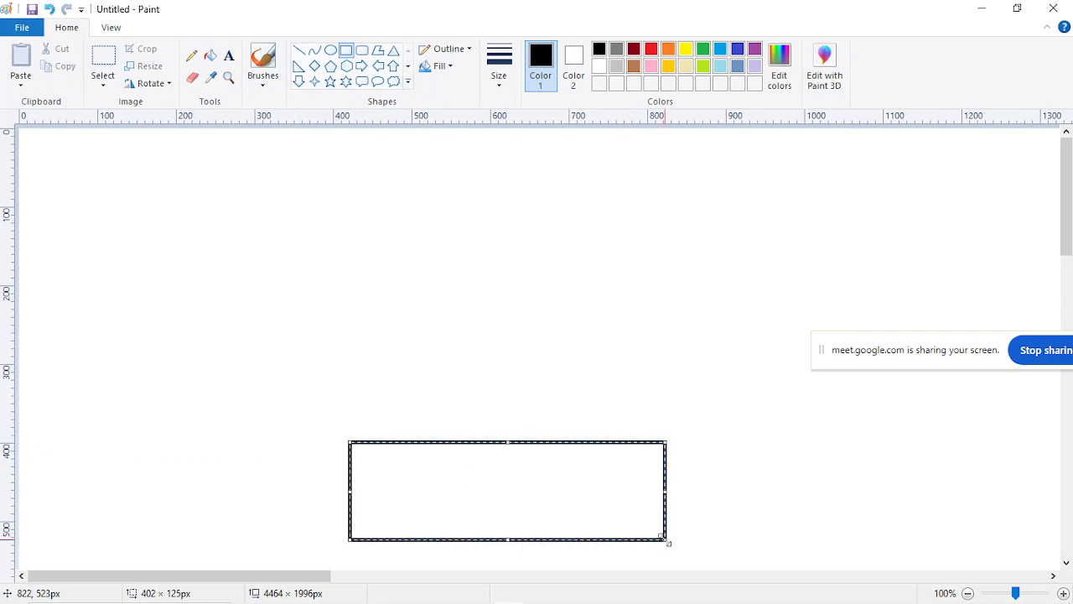
left_click_drag(517, 495, 540, 494)
left_click(455, 328)
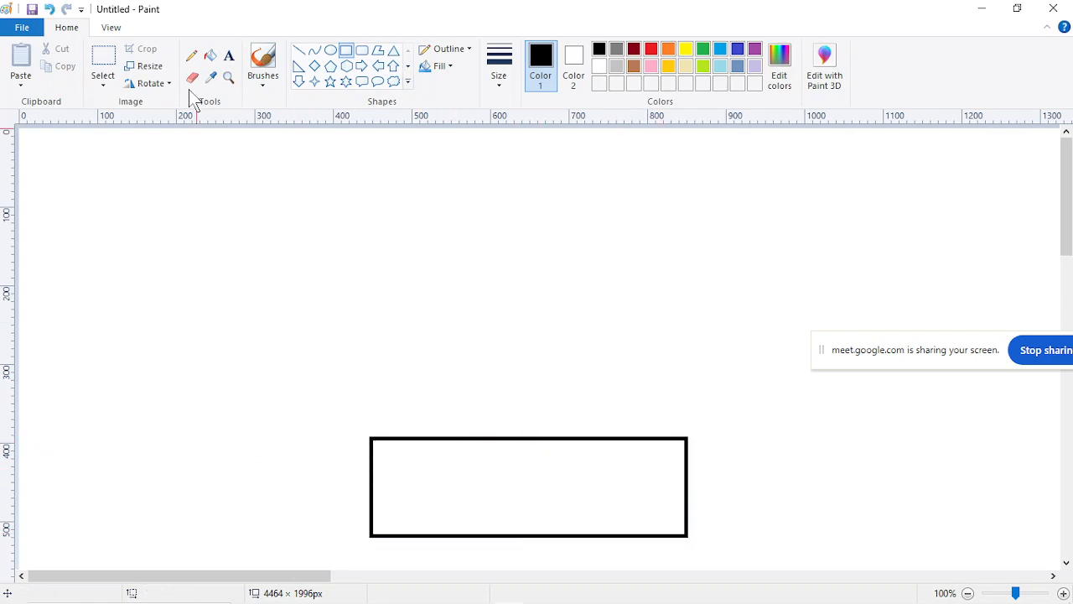
left_click(229, 57)
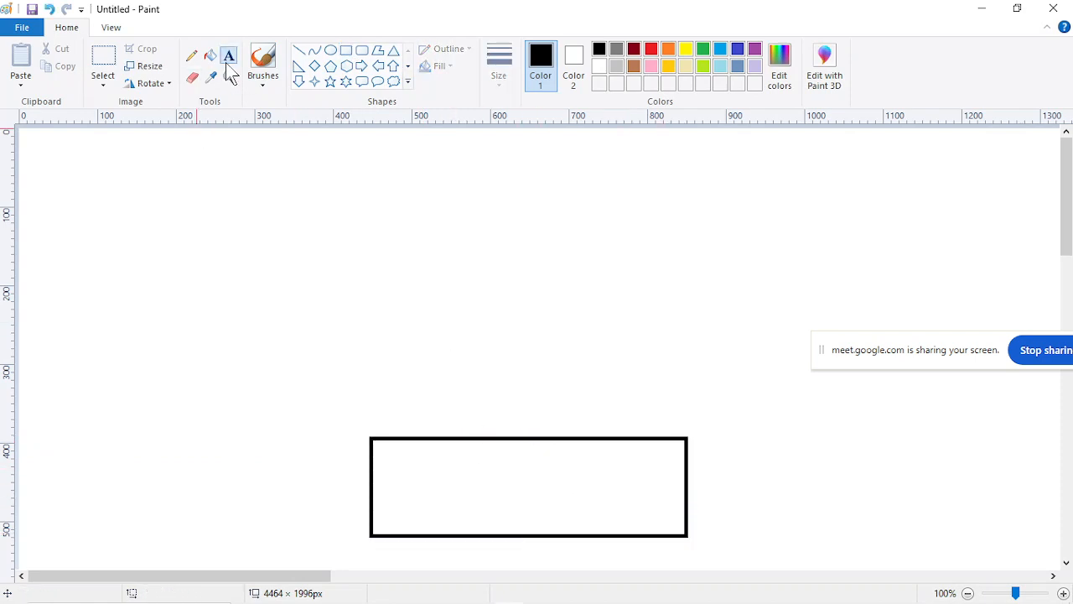
left_click(413, 491)
type("Server")
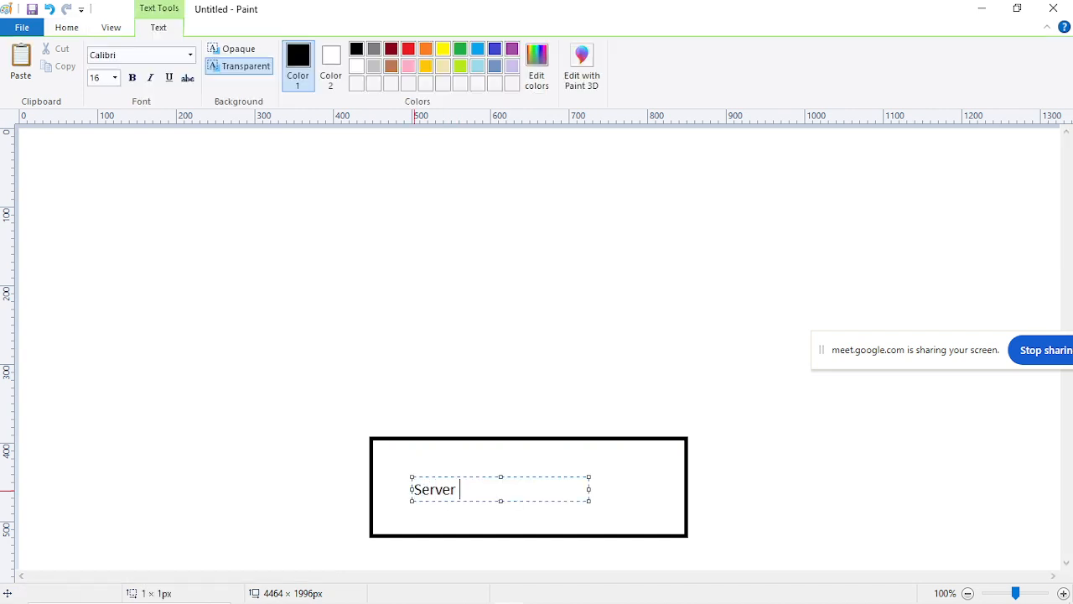
left_click(438, 307)
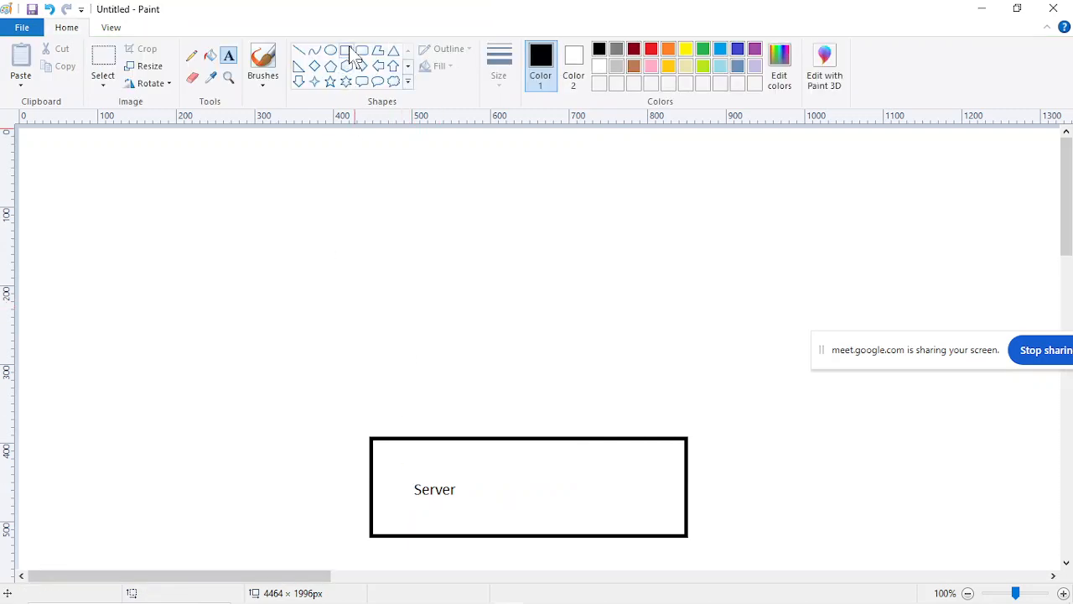
Draw a five-point star about 166 × 129 px above the Server rectangle and label it "APP".
left_click(329, 81)
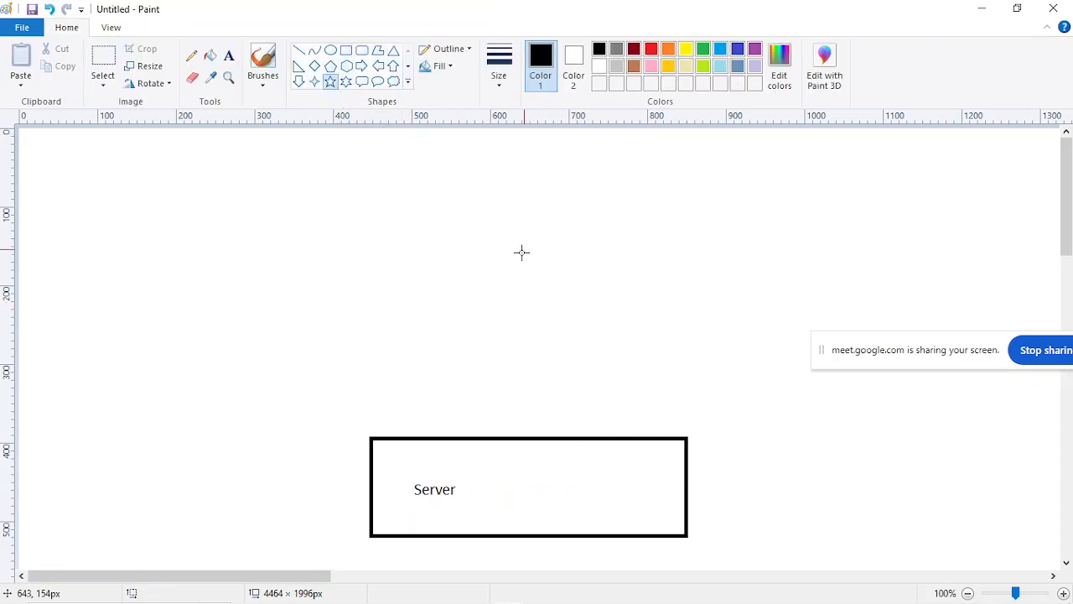
left_click_drag(469, 229, 601, 330)
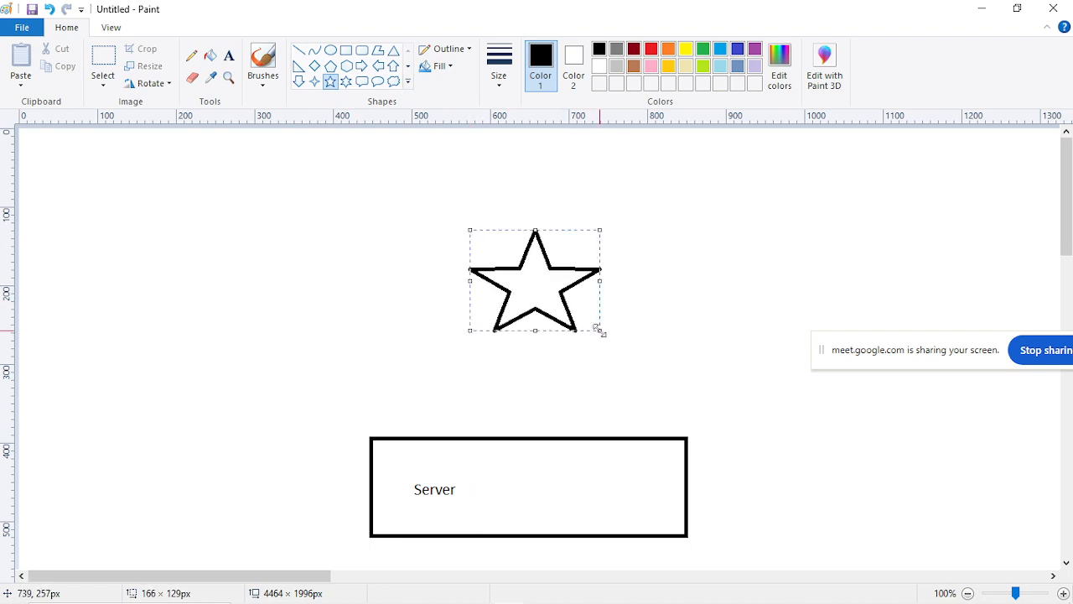
left_click_drag(539, 287, 520, 294)
left_click(331, 147)
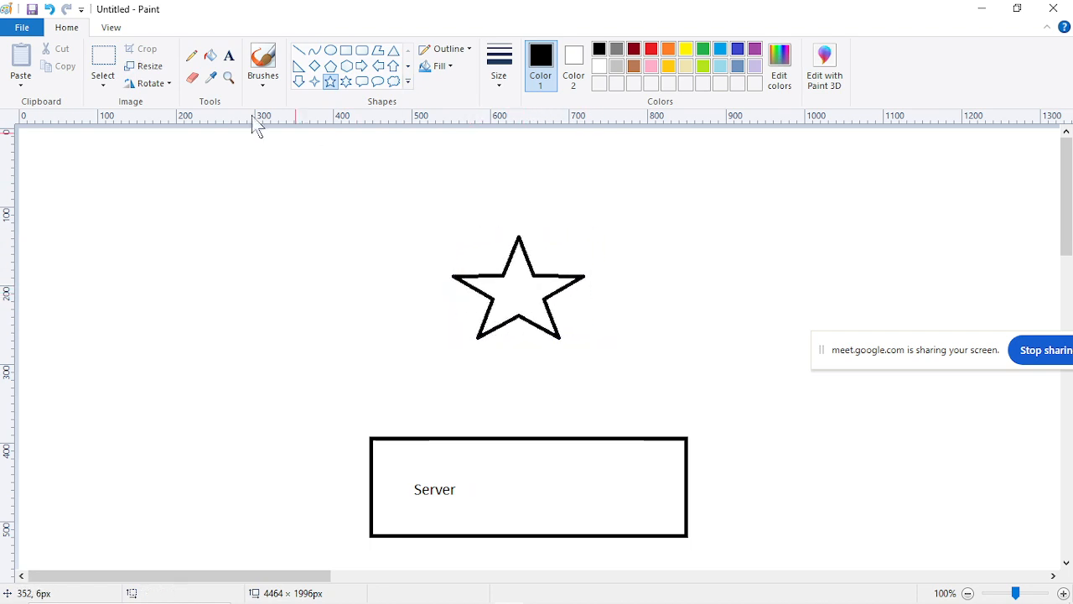
left_click(229, 57)
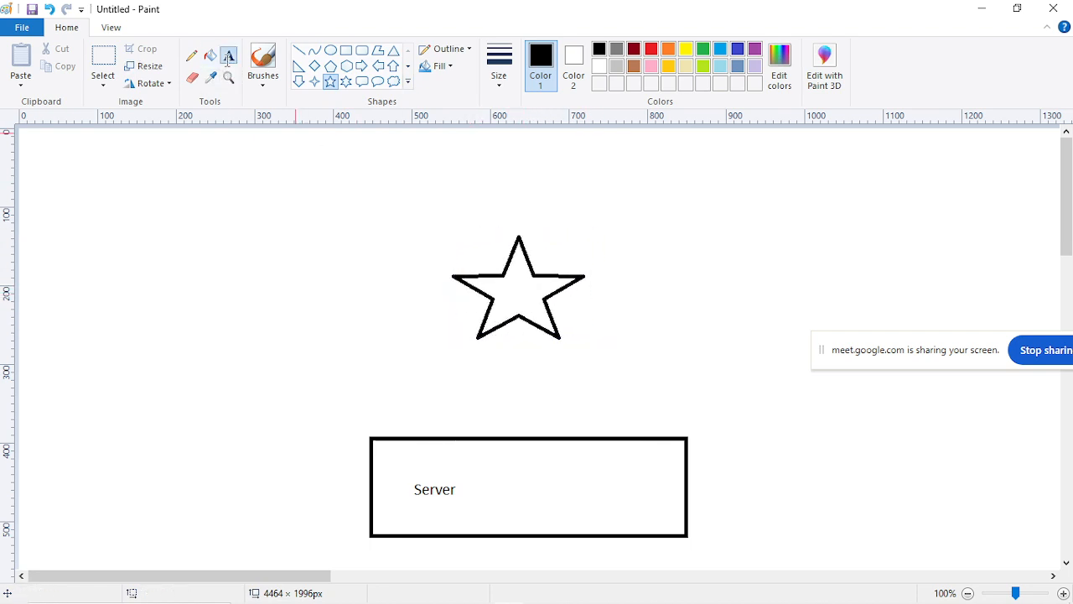
left_click(502, 294)
type("APP")
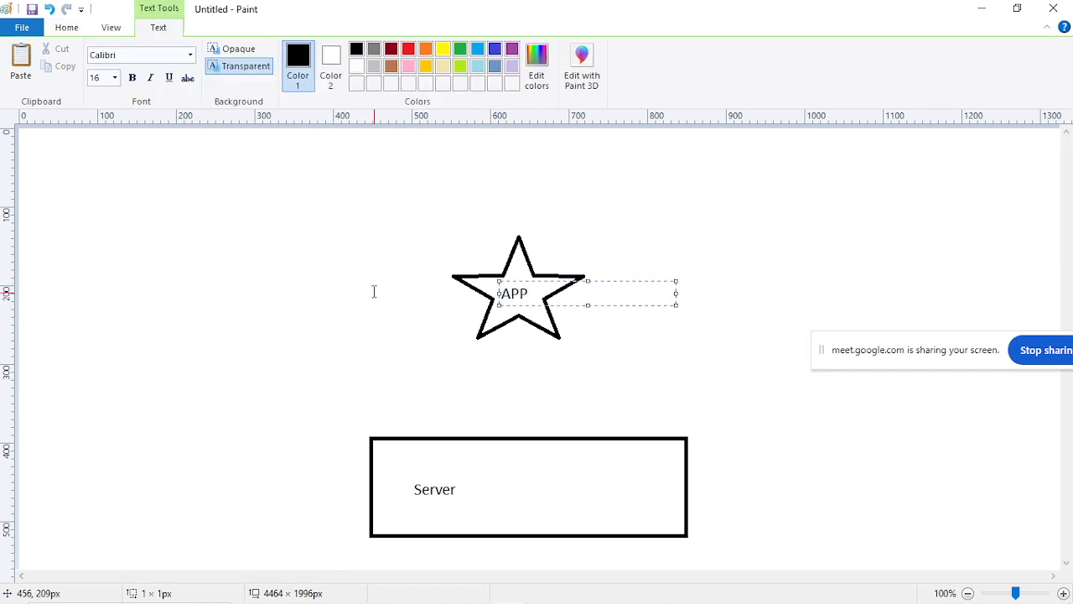
left_click(385, 294)
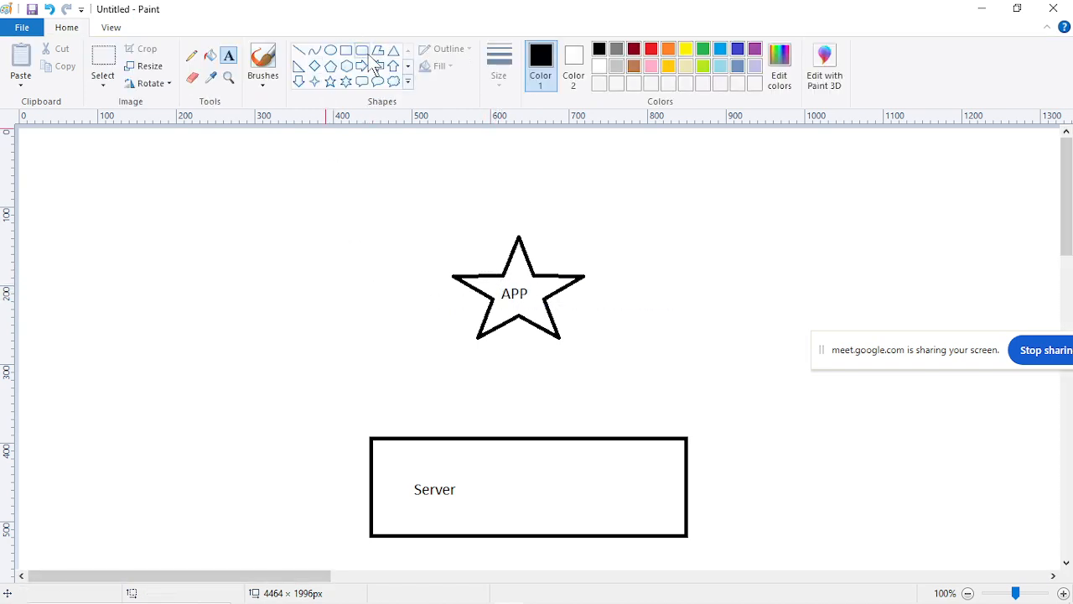
Draw a rounded rectangle about 298 × 88 px between the star and the Server box and label it "Middleware".
left_click(363, 51)
left_click_drag(394, 344, 629, 413)
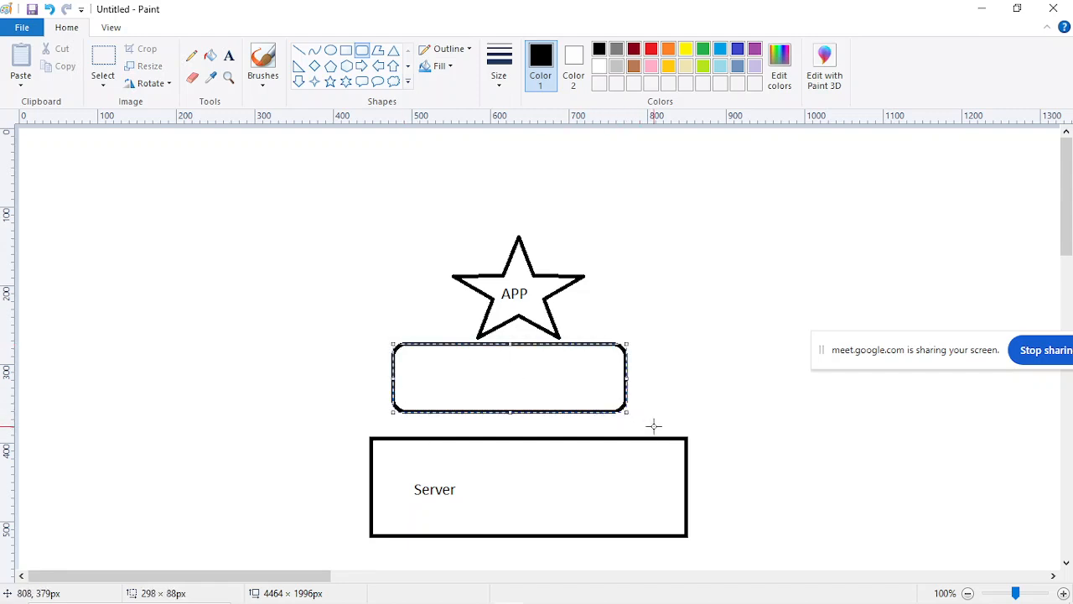
left_click_drag(545, 379, 558, 384)
left_click(729, 267)
left_click(229, 57)
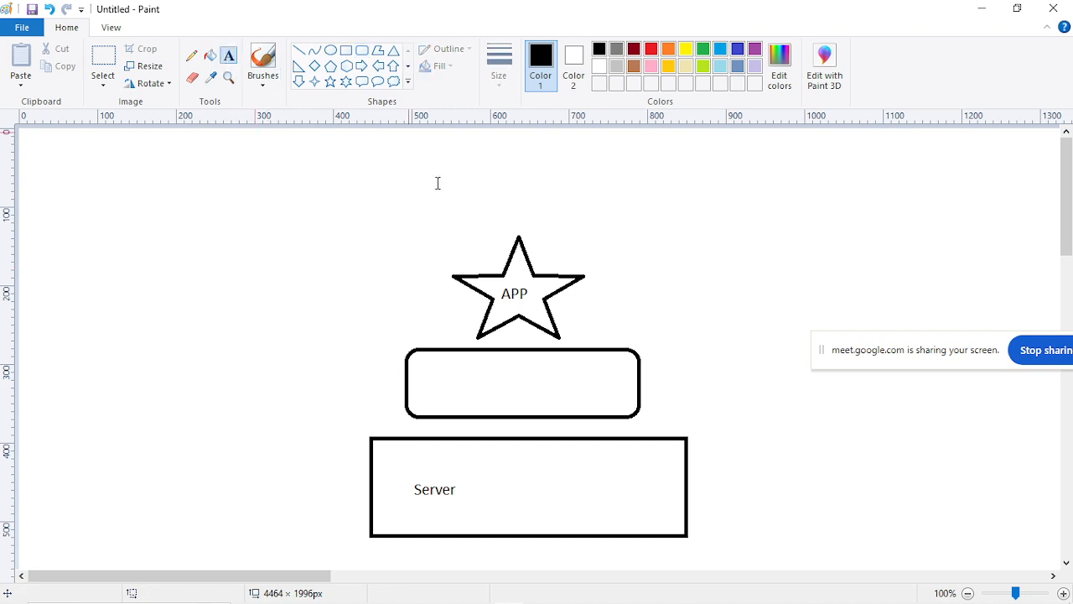
left_click(459, 382)
type("Mid")
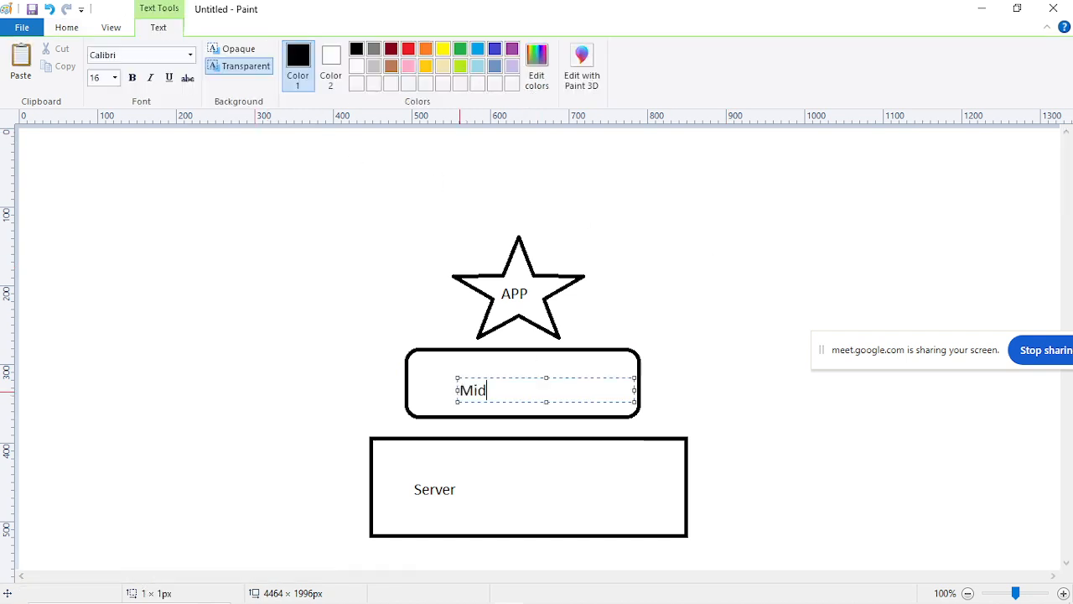
type("dleware")
left_click(674, 302)
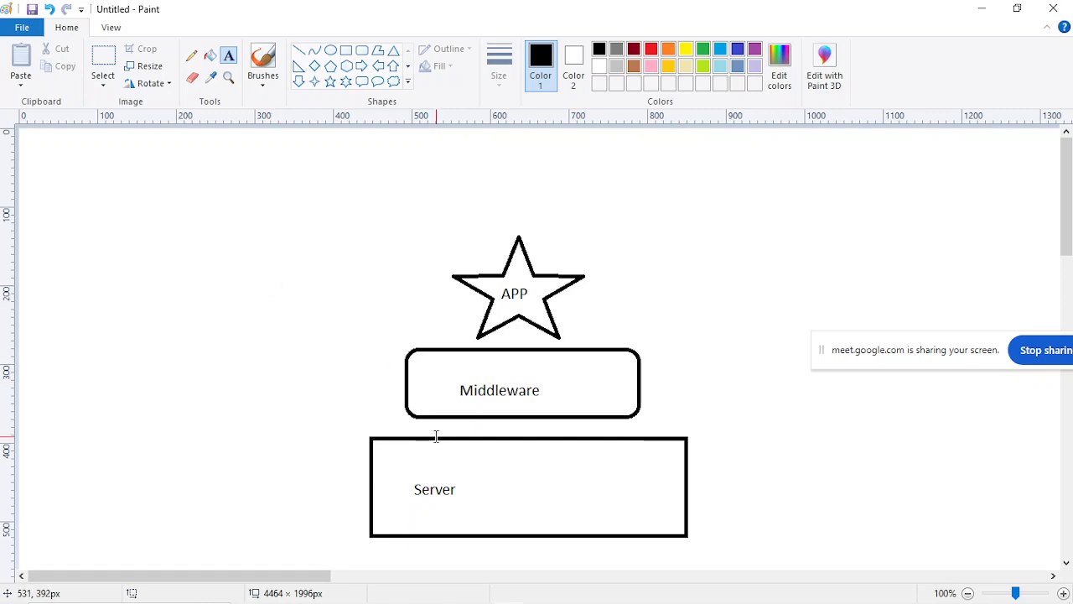
Add the text "(windows)" beside Server and "(IIS)" beside Middleware in the diagram.
left_click(522, 484)
type("(windows)")
left_click(554, 390)
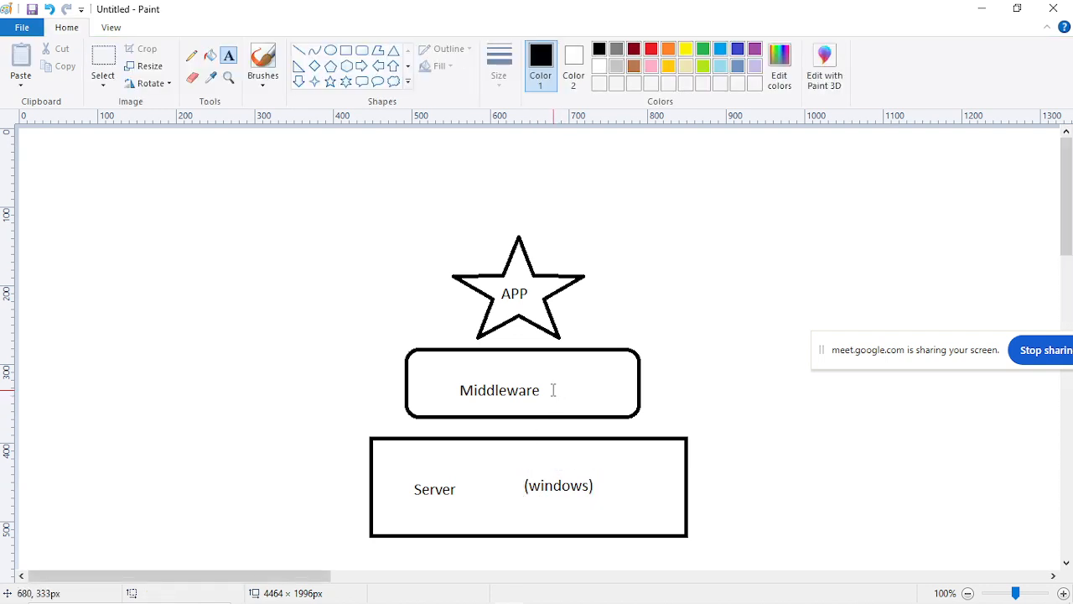
left_click(553, 390)
type("(IIS)")
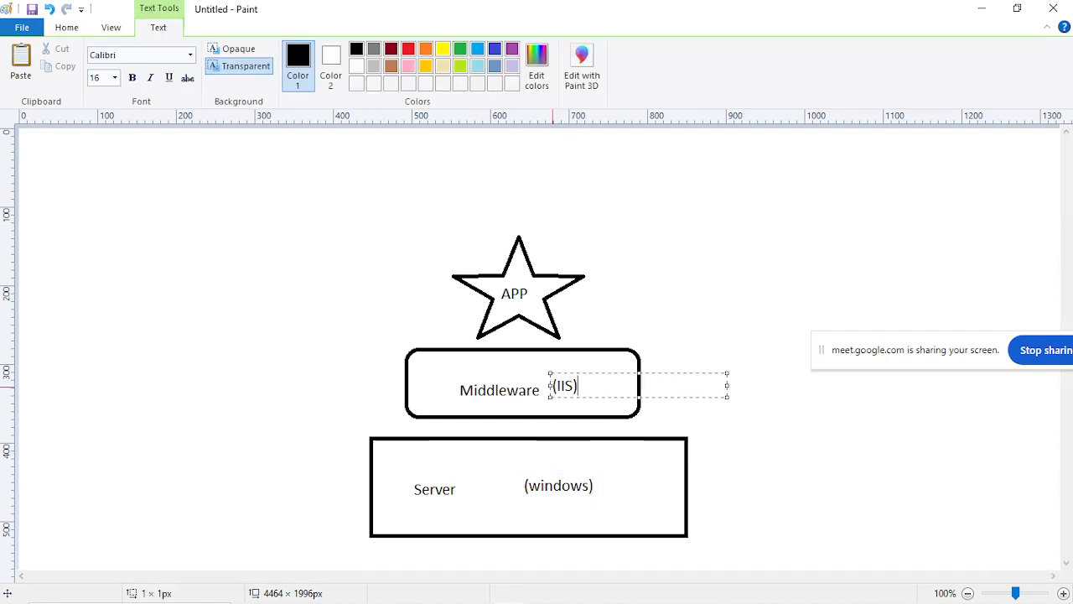
left_click(404, 421)
Switch to Chrome and search Google for "wht is iis" in a new tab.
mouse_move(470, 597)
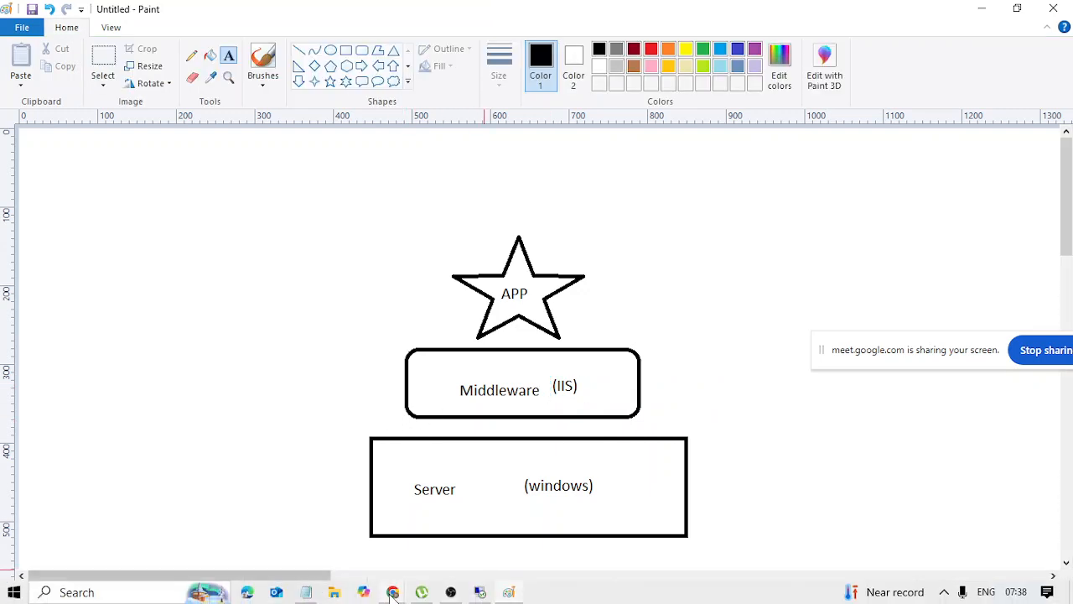
mouse_move(392, 593)
left_click(338, 553)
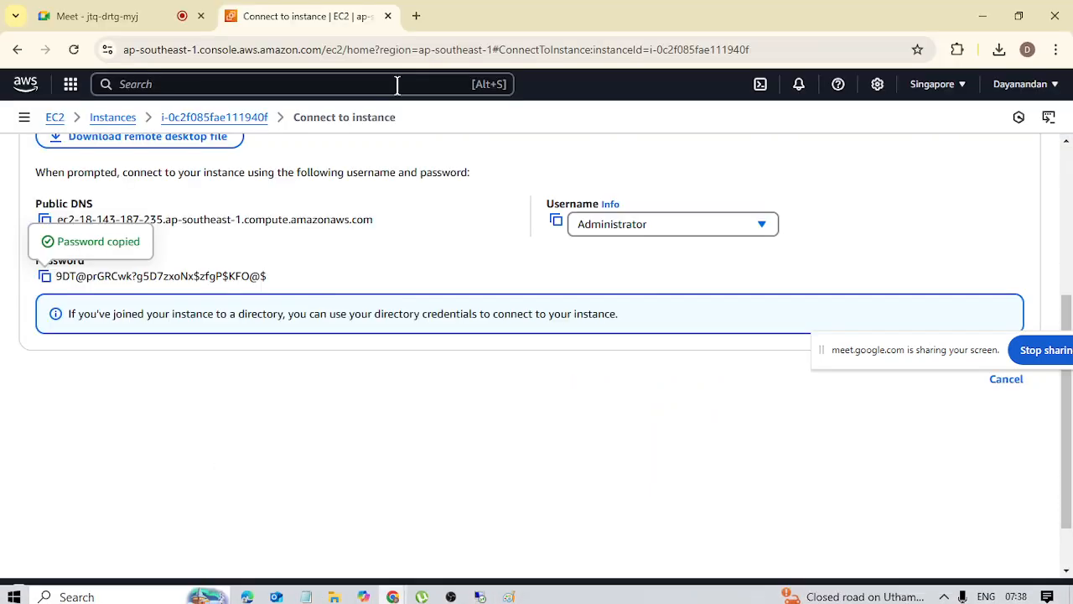
left_click(411, 23)
type("wht i")
type("s iis")
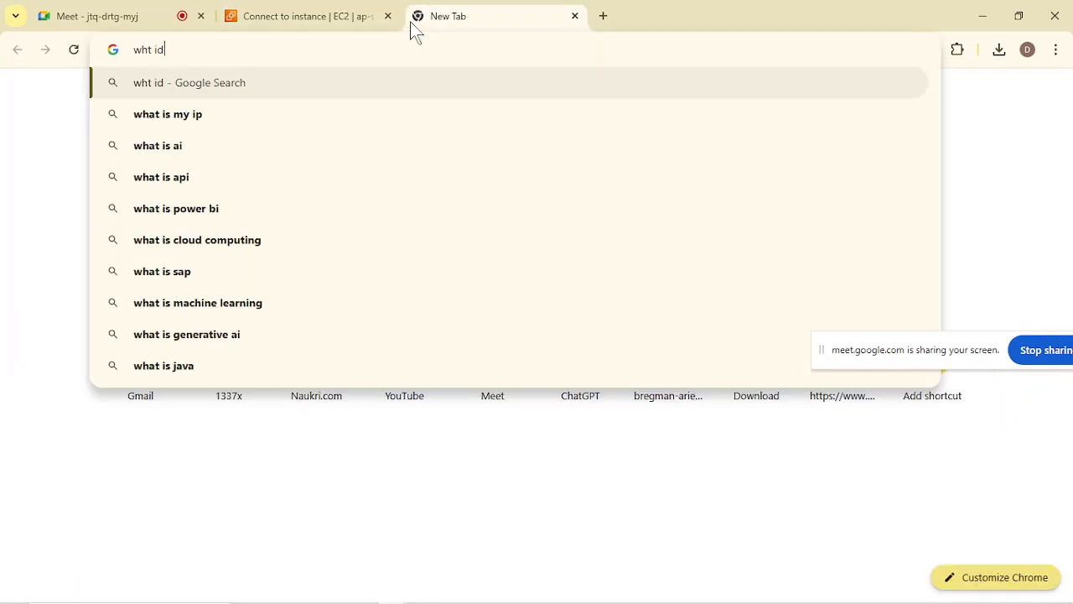
key("Return")
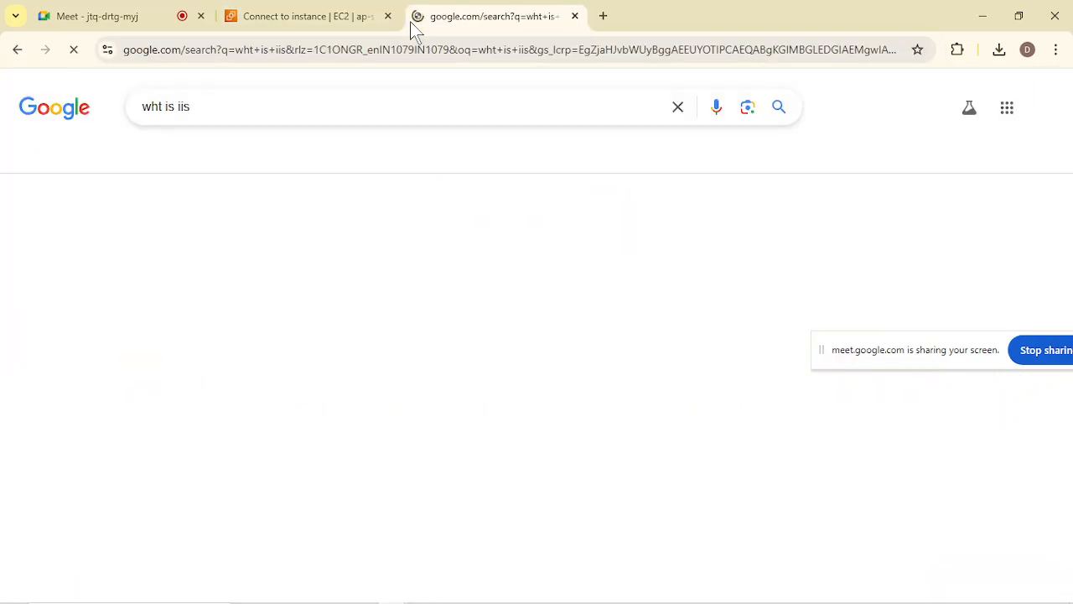
Read the AI Overview's definition of IIS, highlighting "web server" and "Windows operating systems" in the text.
scroll(482, 364, "down", 1)
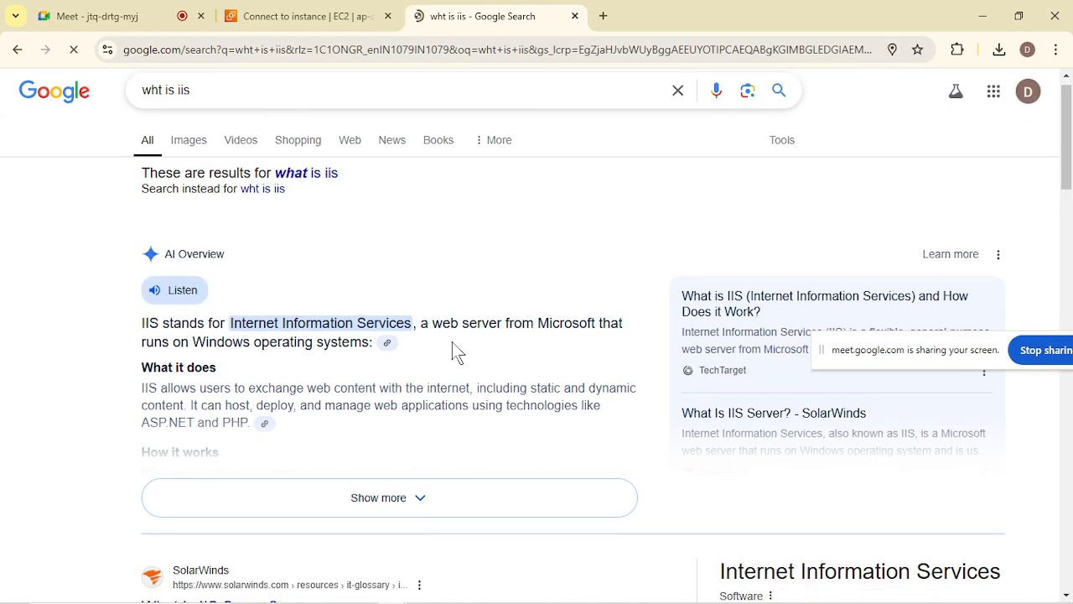
left_click_drag(431, 325, 504, 331)
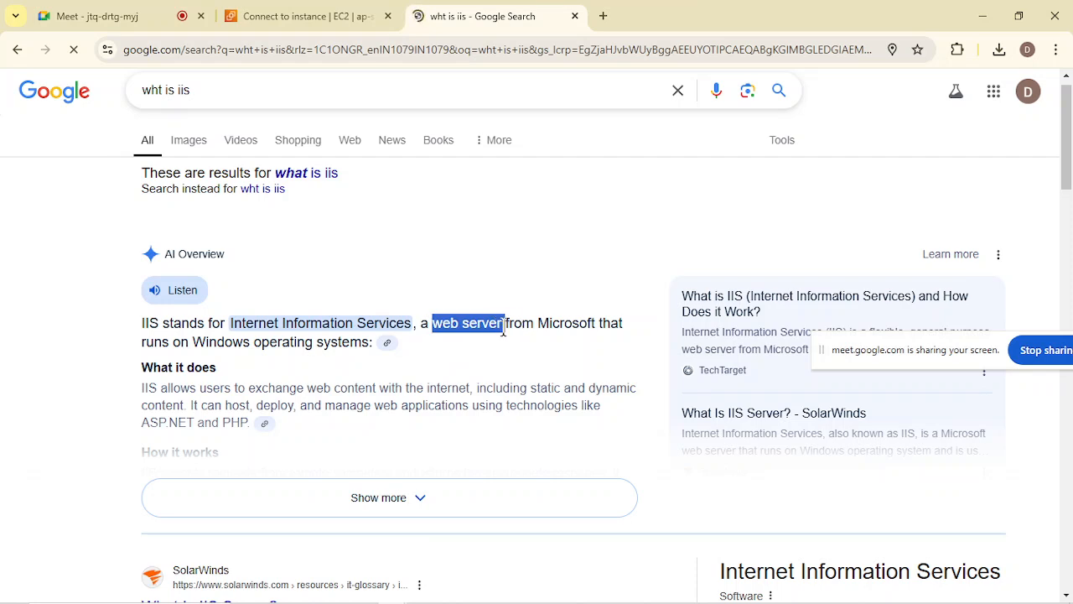
left_click(503, 330)
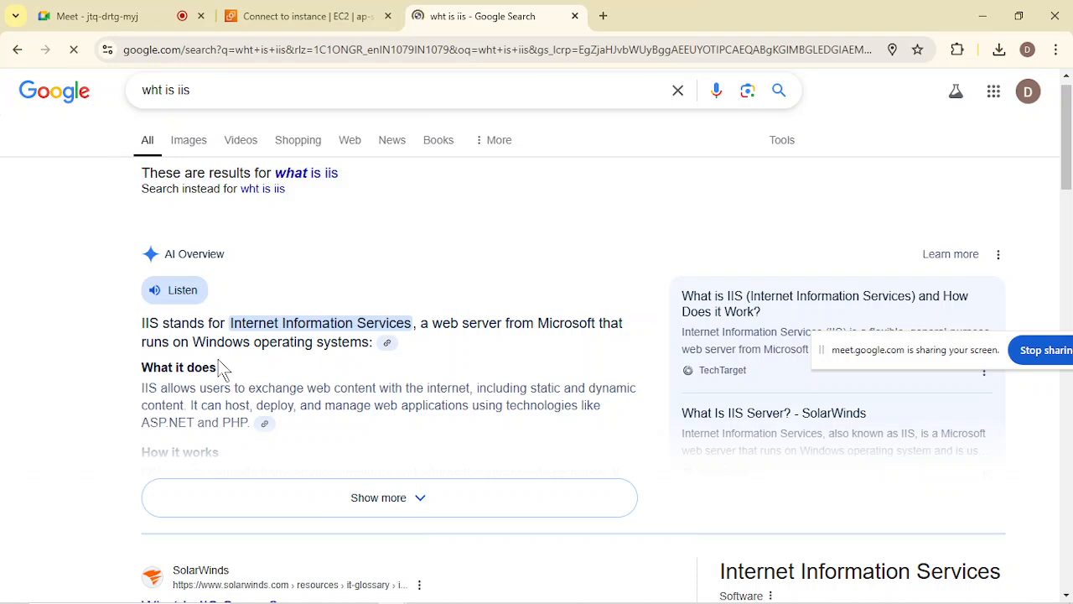
left_click_drag(191, 341, 355, 349)
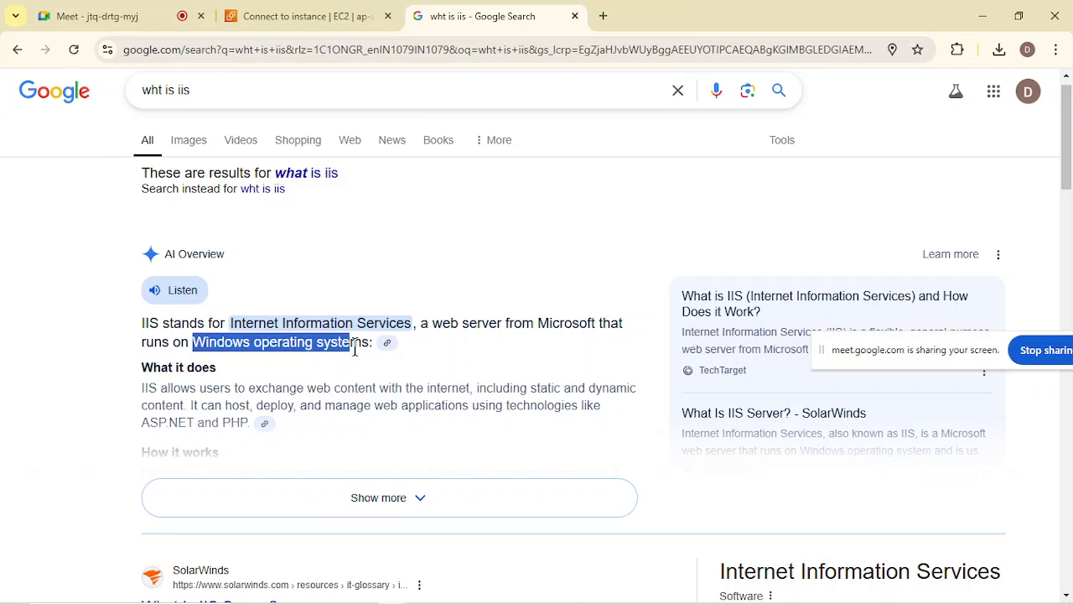
left_click(355, 349)
scroll(354, 350, "down", 2)
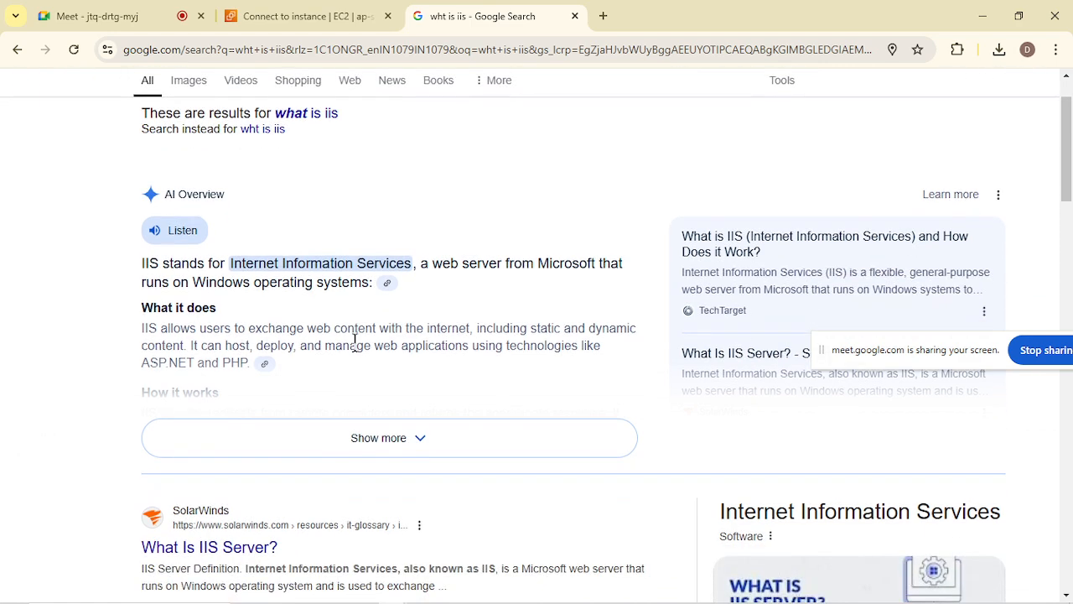
Expand the AI Overview and highlight the passage on static and dynamic content, web applications, ASP.NET and PHP.
left_click(416, 337)
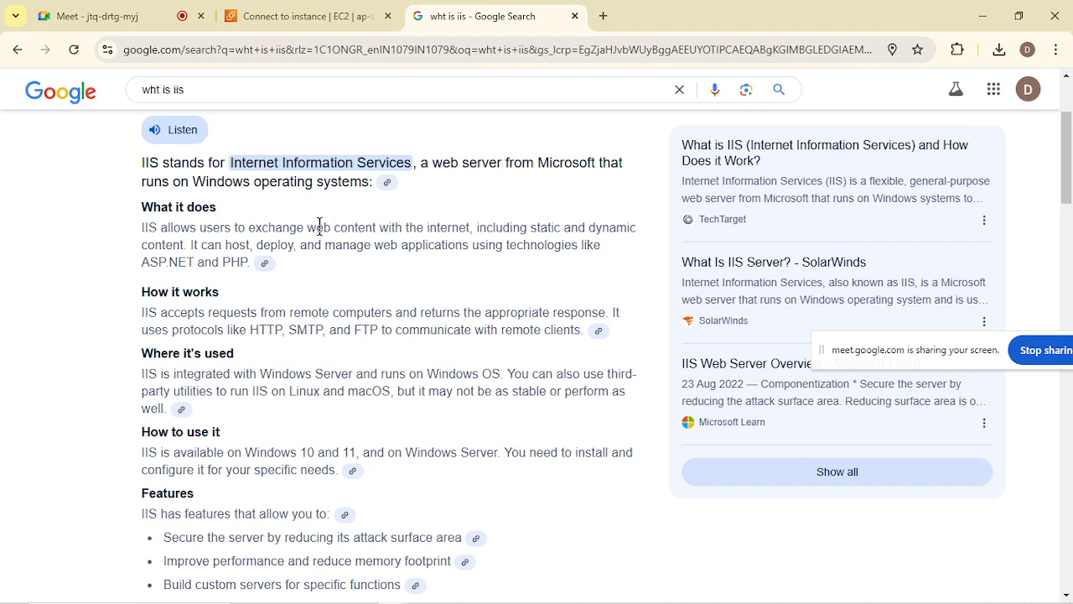
scroll(307, 230, "down", 1)
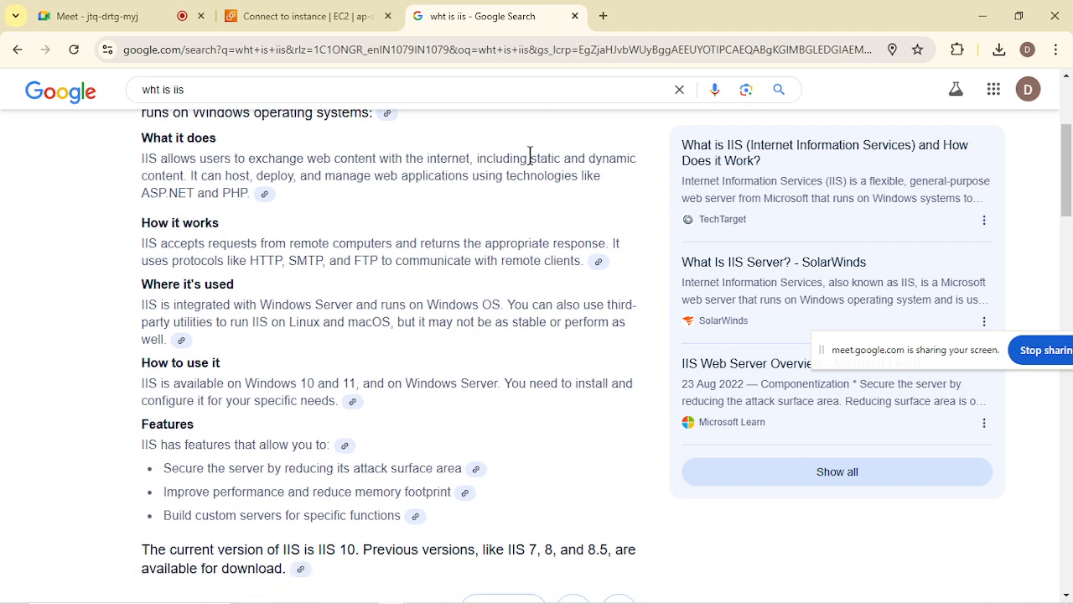
left_click_drag(529, 158, 652, 179)
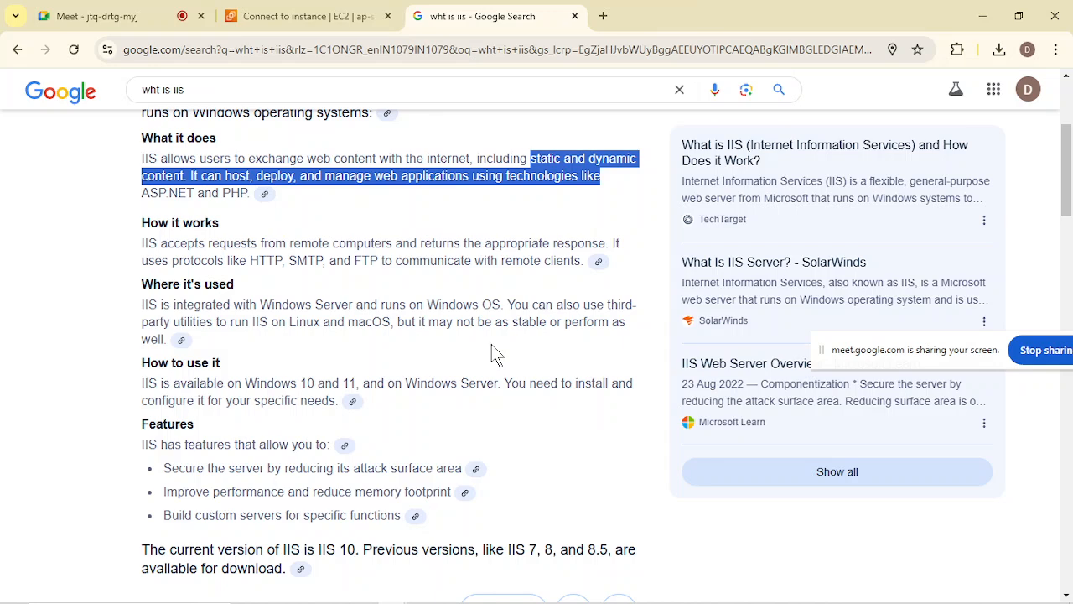
left_click(567, 159)
left_click_drag(528, 159, 614, 203)
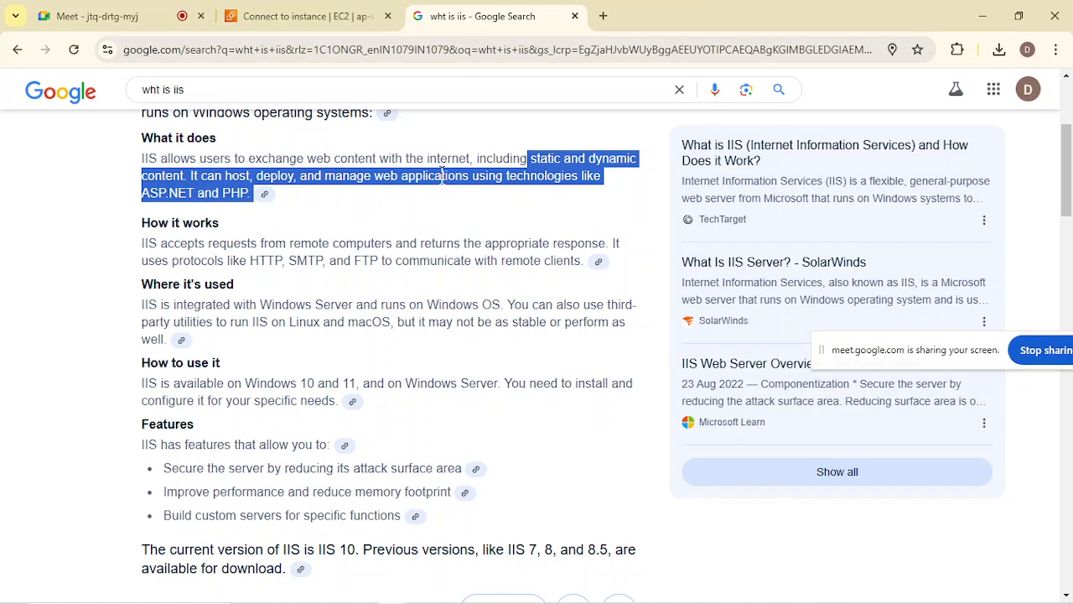
left_click(530, 204)
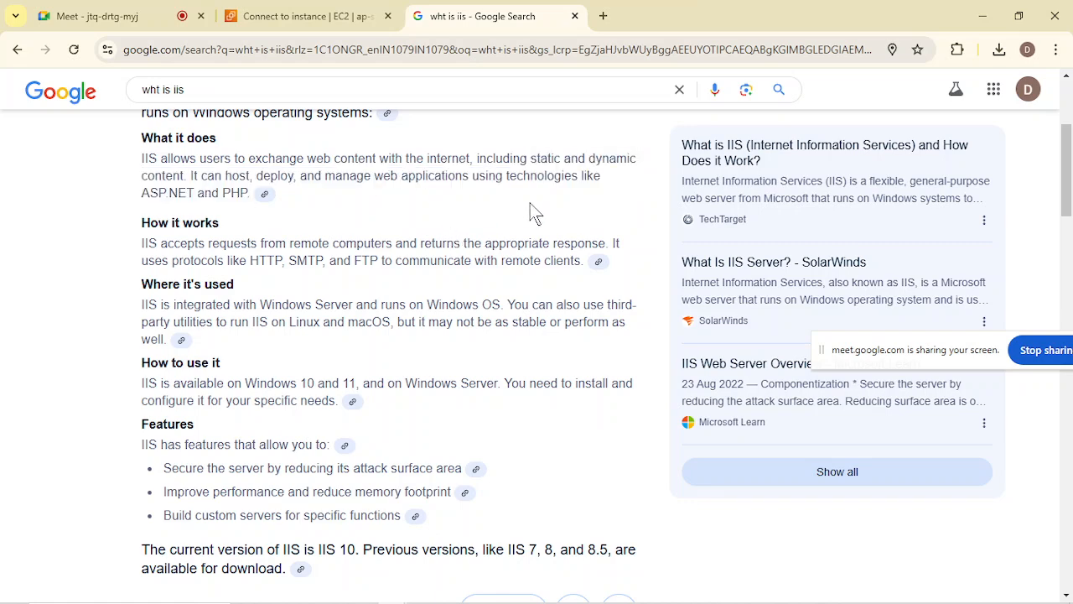
scroll(354, 289, "up", 2)
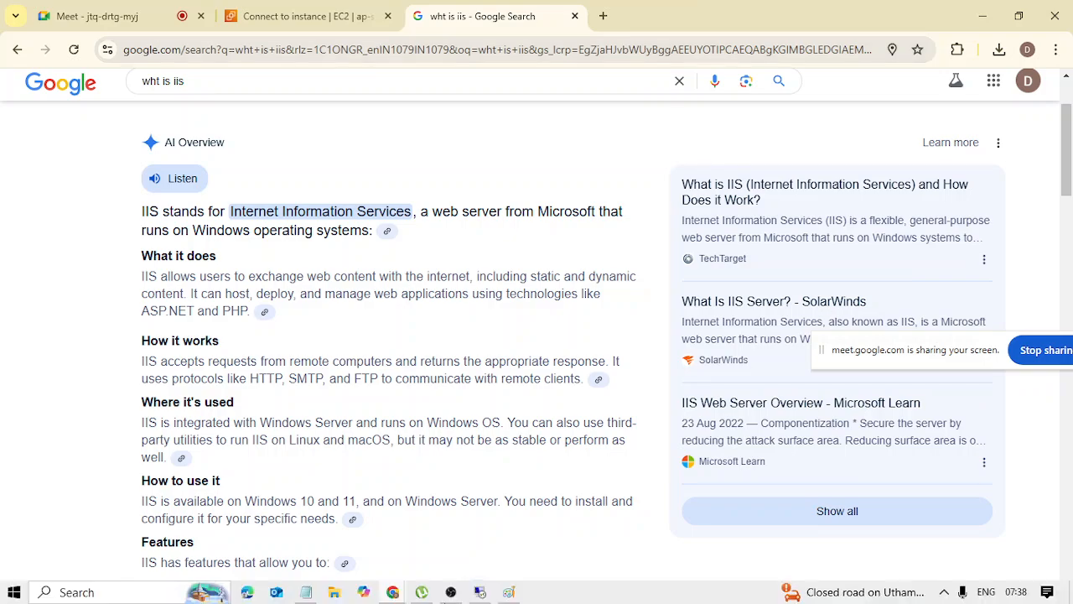
Return to the Remote Desktop session, open Server Manager and dismiss the Windows Admin Center notice.
left_click(484, 592)
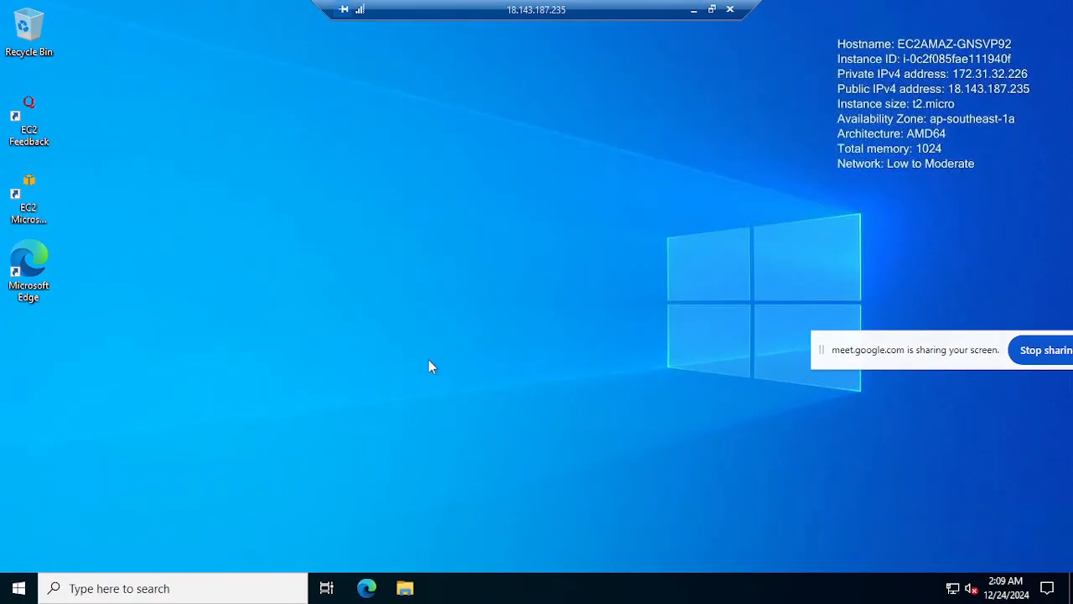
left_click(18, 588)
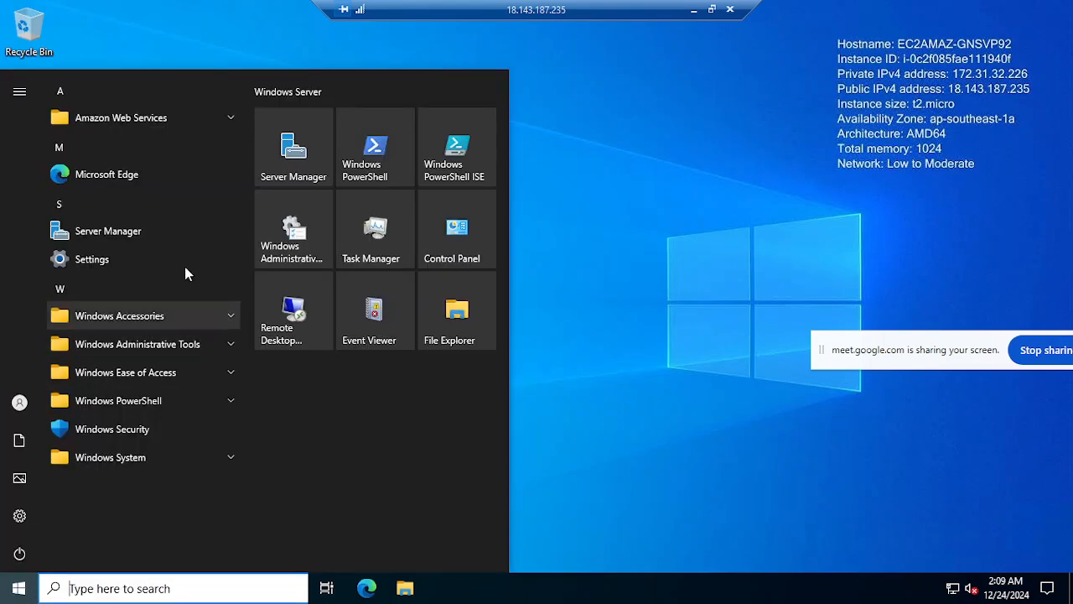
left_click(293, 151)
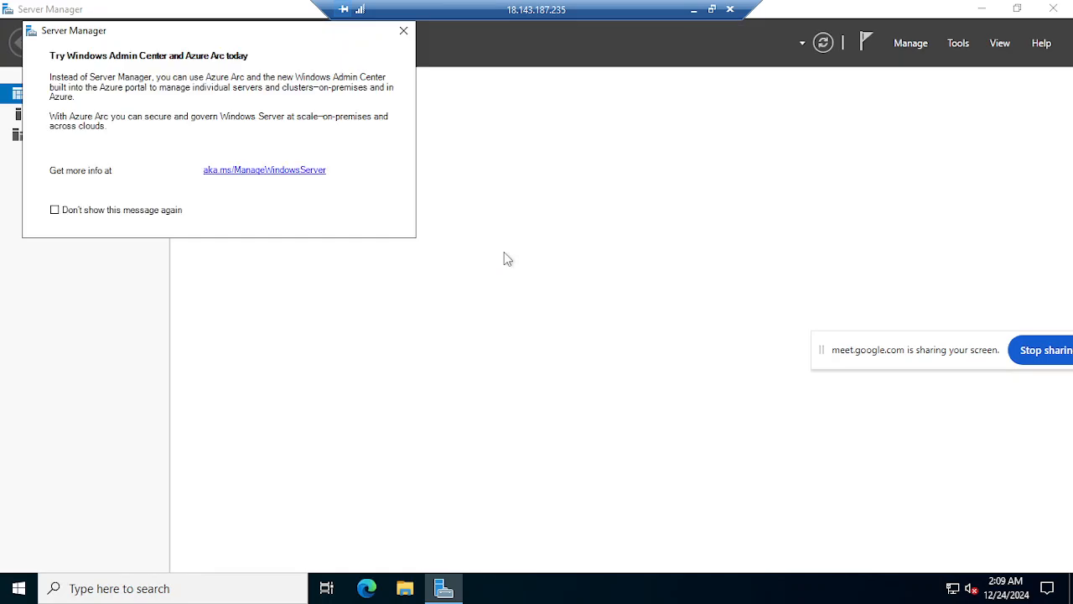
left_click(400, 32)
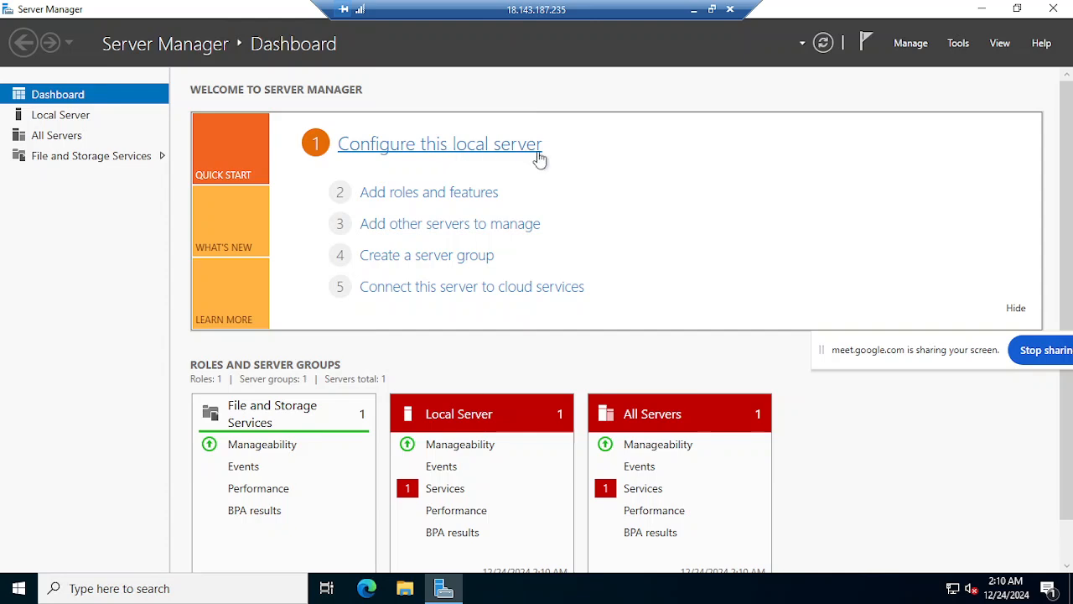
Start adding roles with a role-based installation on the Windows Server 2022 instance, selecting Web Server (IIS) with its management tools.
left_click(427, 194)
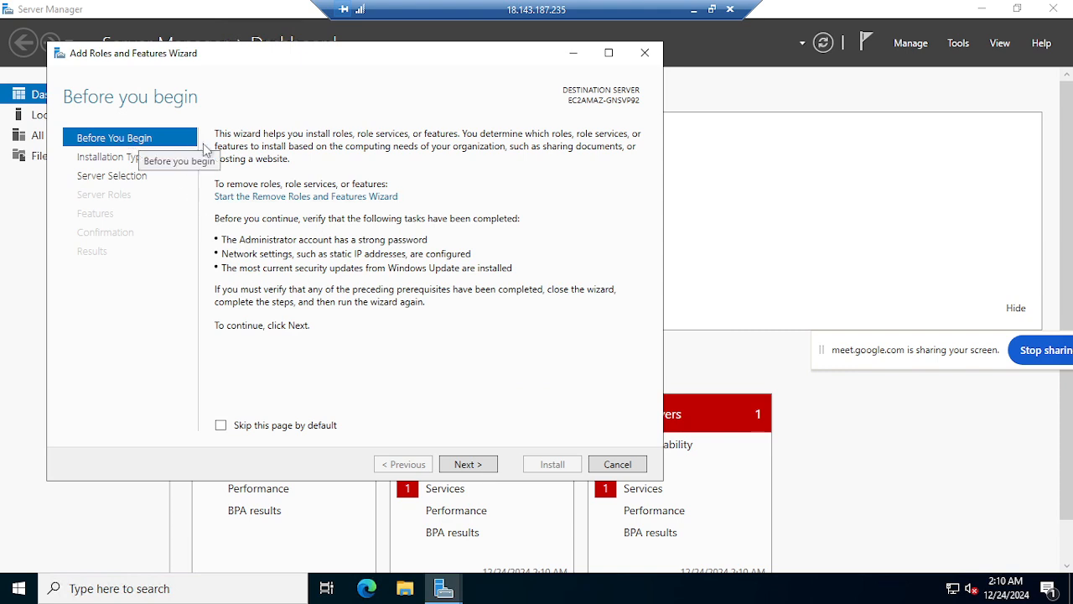
left_click(480, 469)
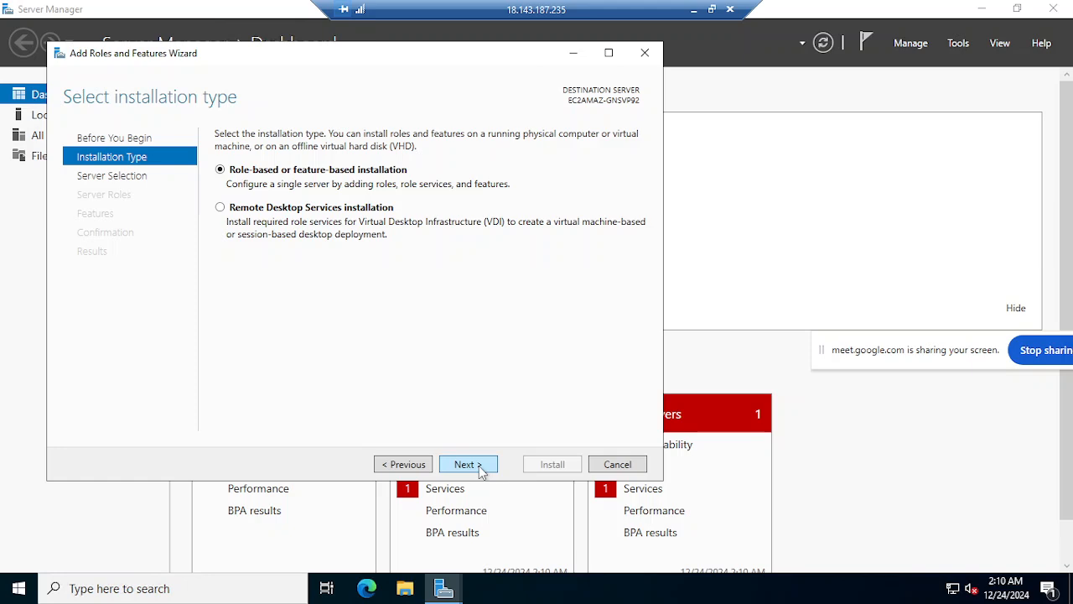
left_click(481, 471)
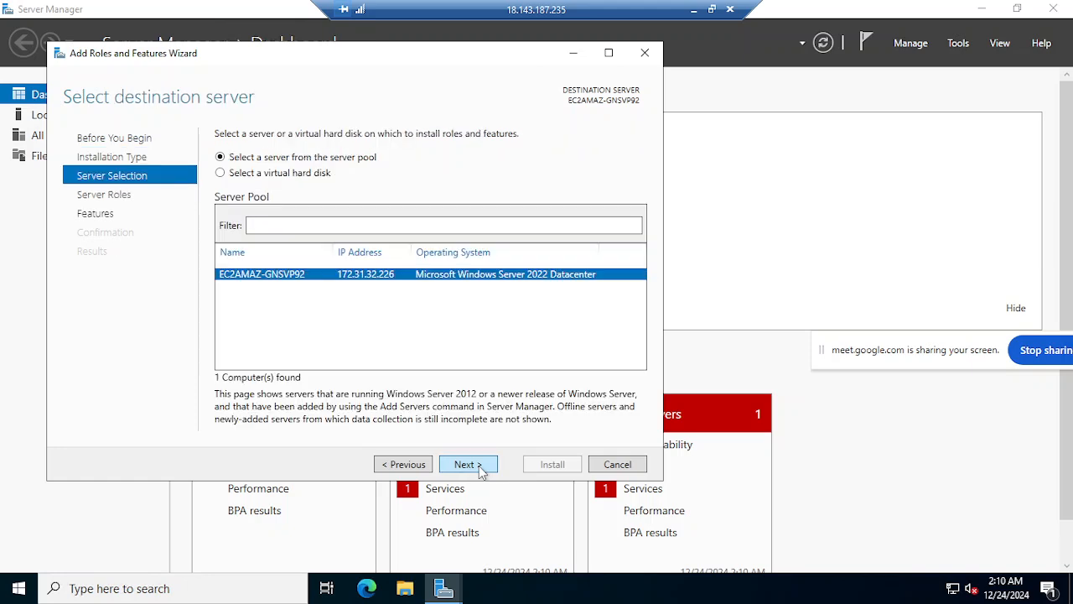
left_click(482, 470)
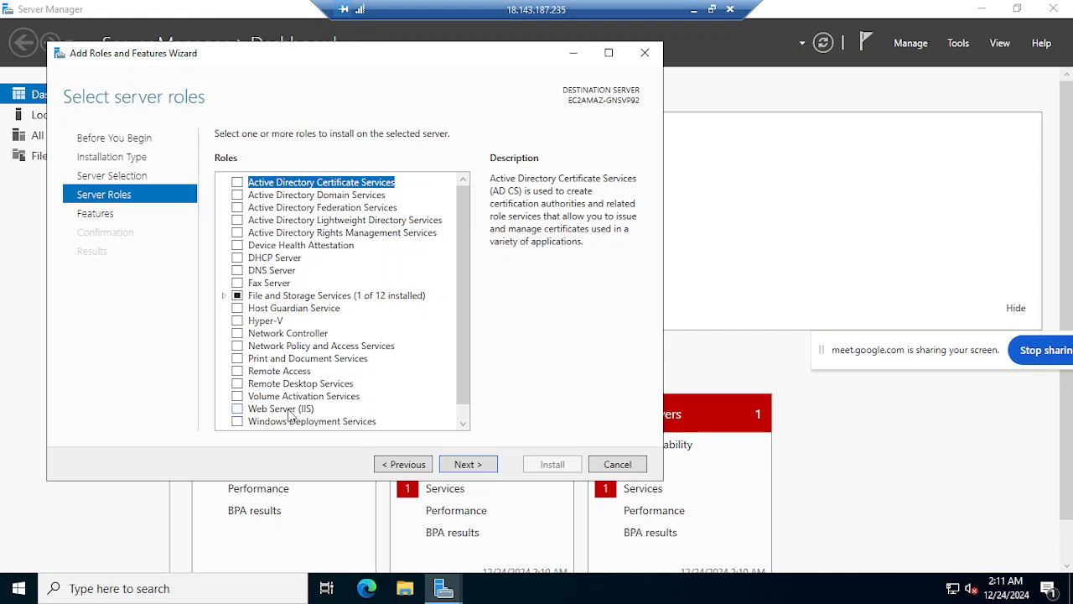
left_click(238, 409)
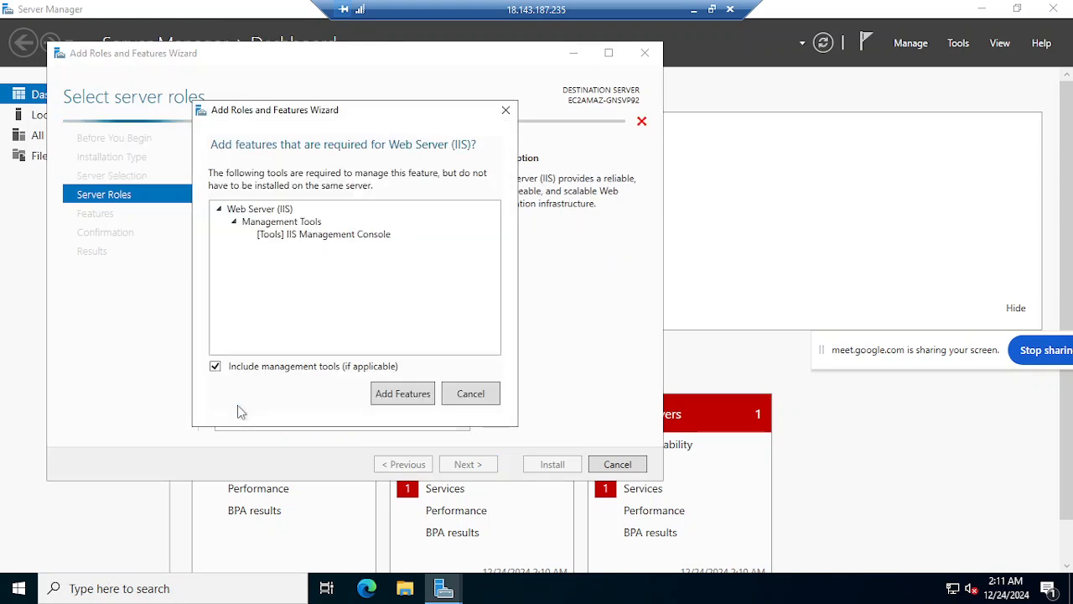
left_click(406, 403)
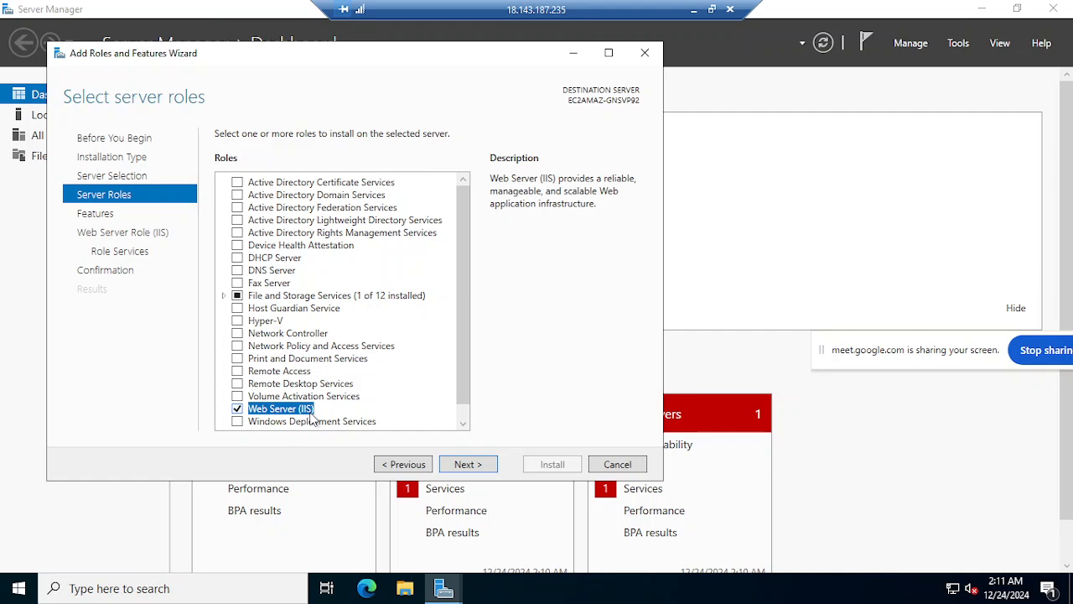
Keep the default features and IIS role services, and start the Web Server (IIS) installation.
left_click(482, 466)
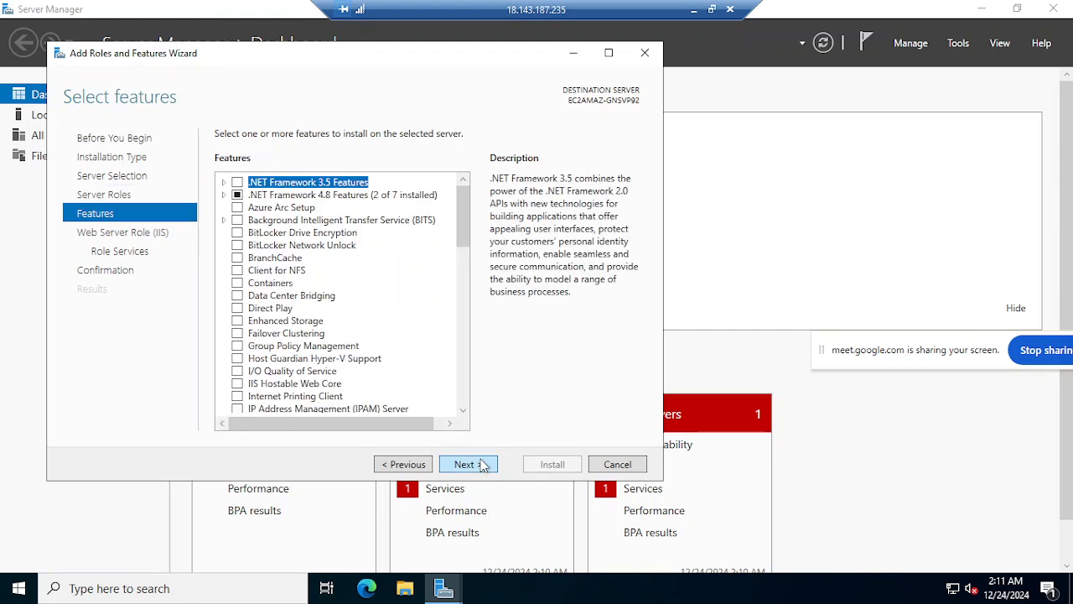
left_click(482, 467)
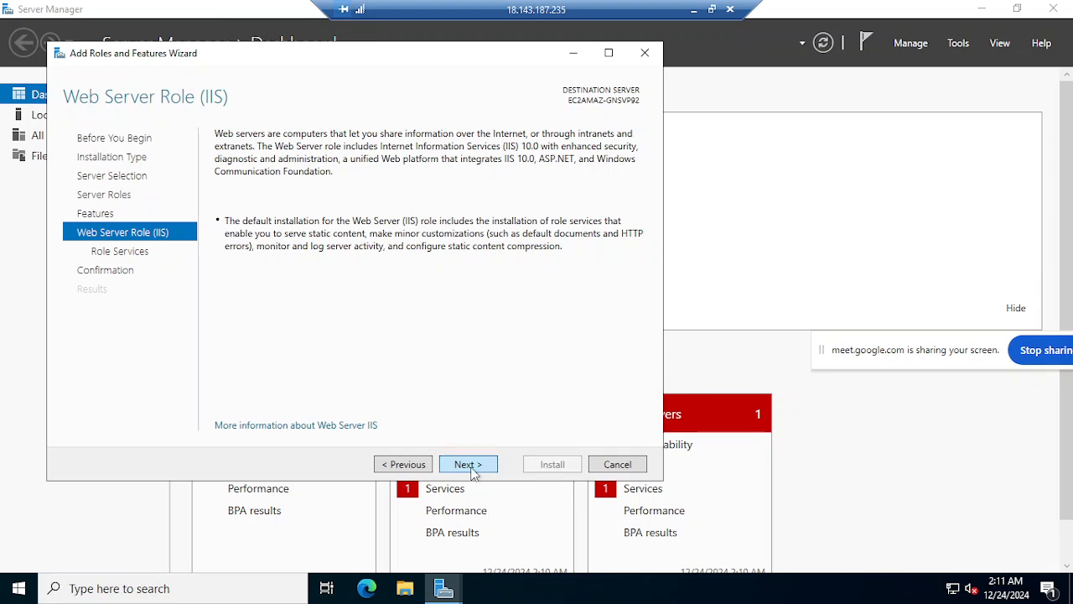
left_click(475, 466)
left_click(474, 468)
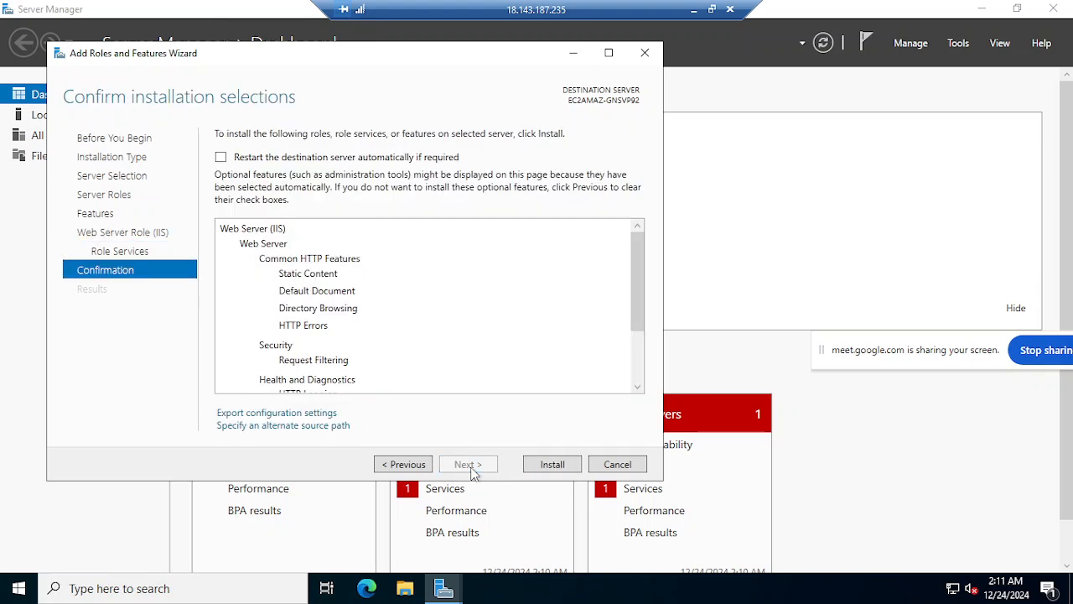
left_click(572, 469)
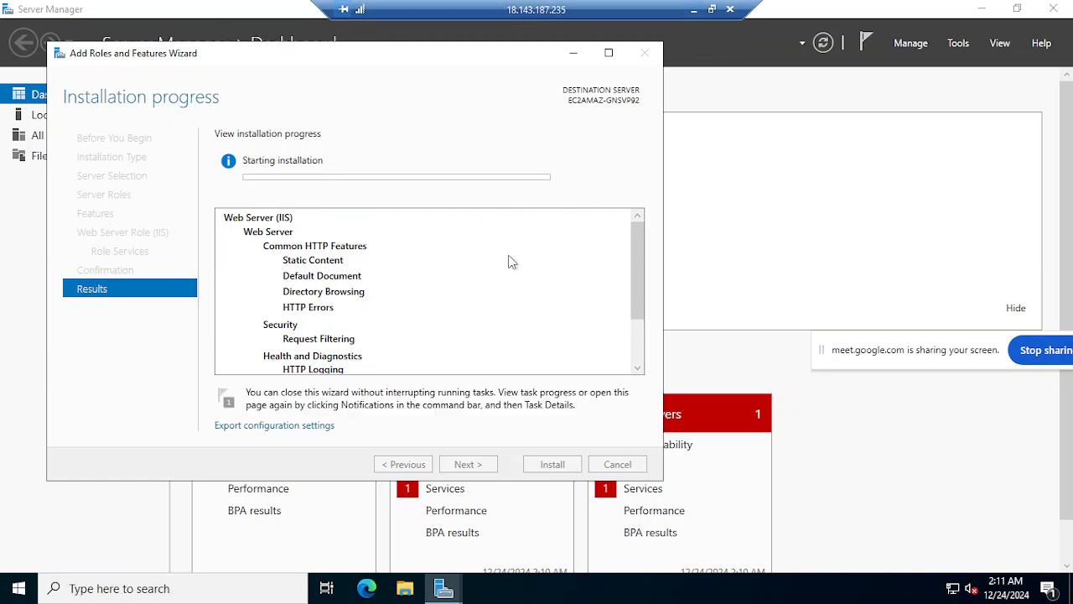
Minimize the remote session and switch to Paint to review the APP, Middleware and Server diagram.
left_click(694, 10)
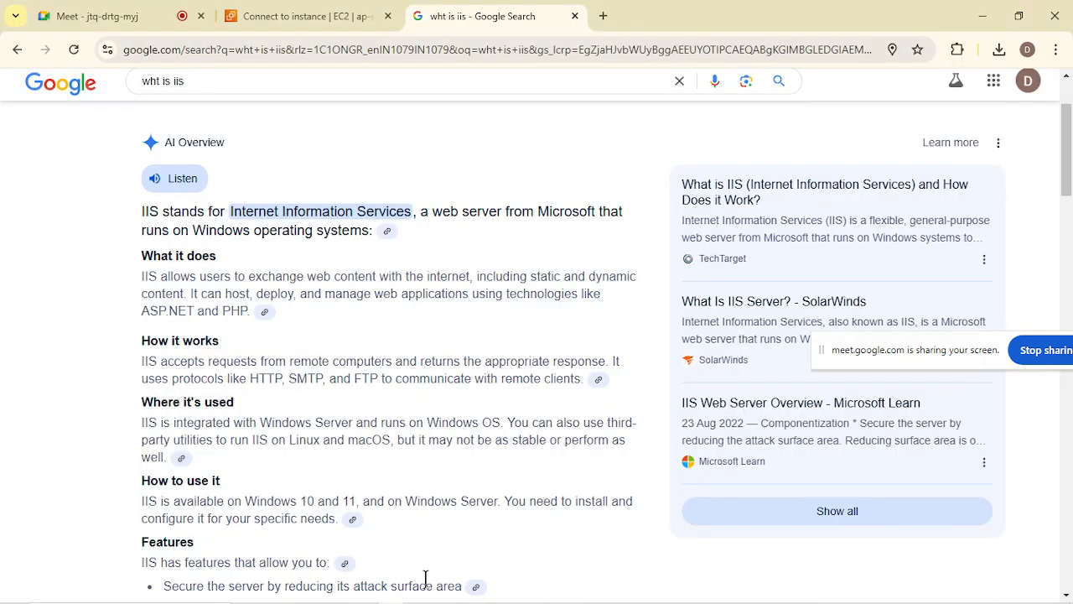
mouse_move(426, 597)
left_click(509, 592)
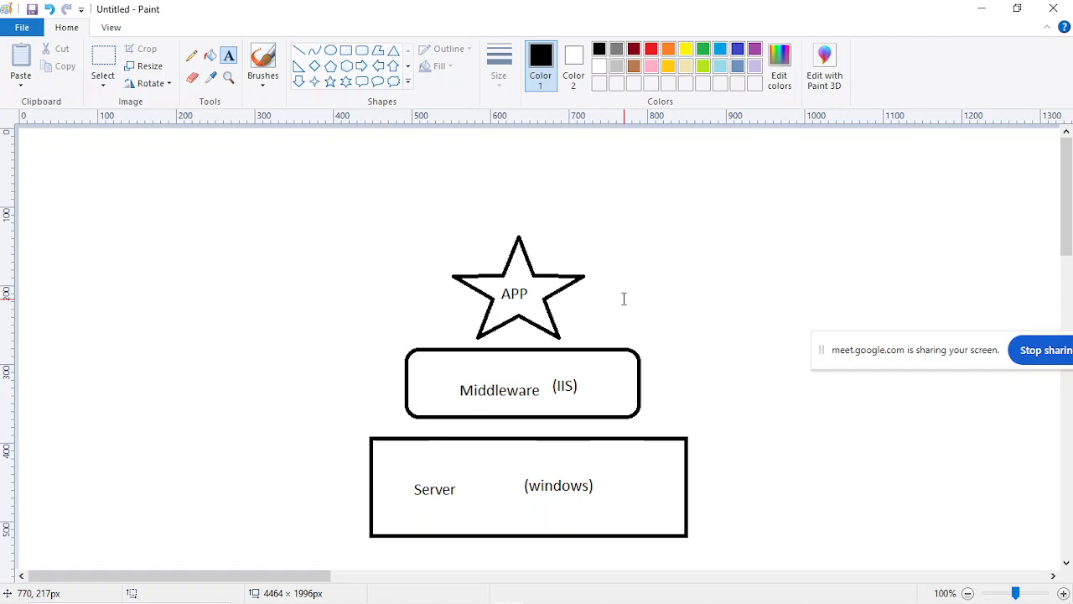
Switch to the Notepad notes and add the heading "APPLICATION" at the end, followed by blank lines.
mouse_move(312, 601)
left_click(305, 592)
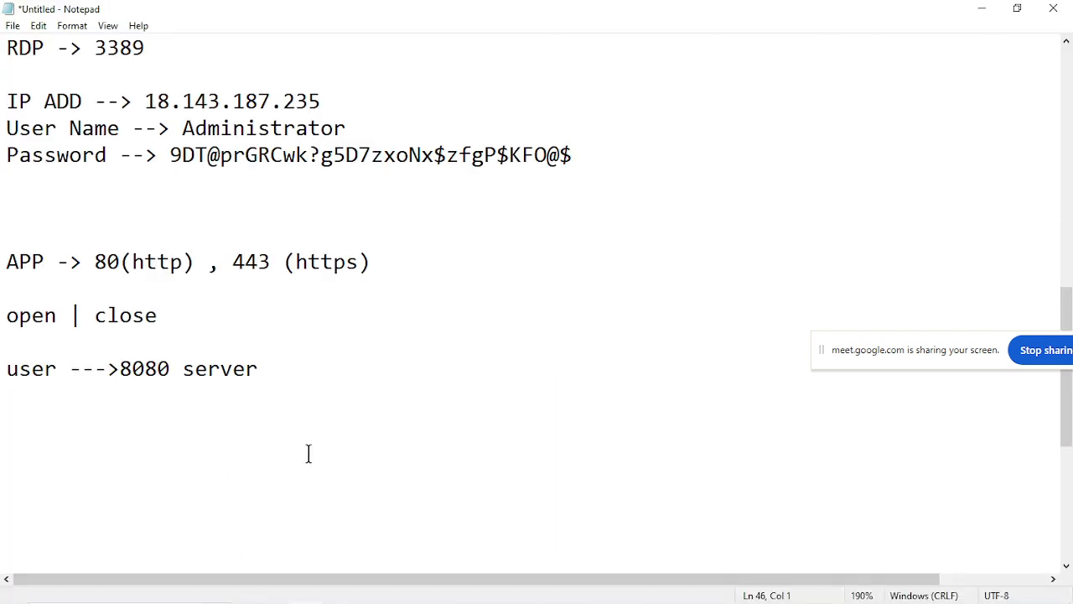
type("APPLICATION")
key("Return")
key("Return")
key("Return")
key("Return")
key("Return")
key("Return")
key("Return")
key("Return")
key("Return")
key("Return")
key("Return")
key("Return")
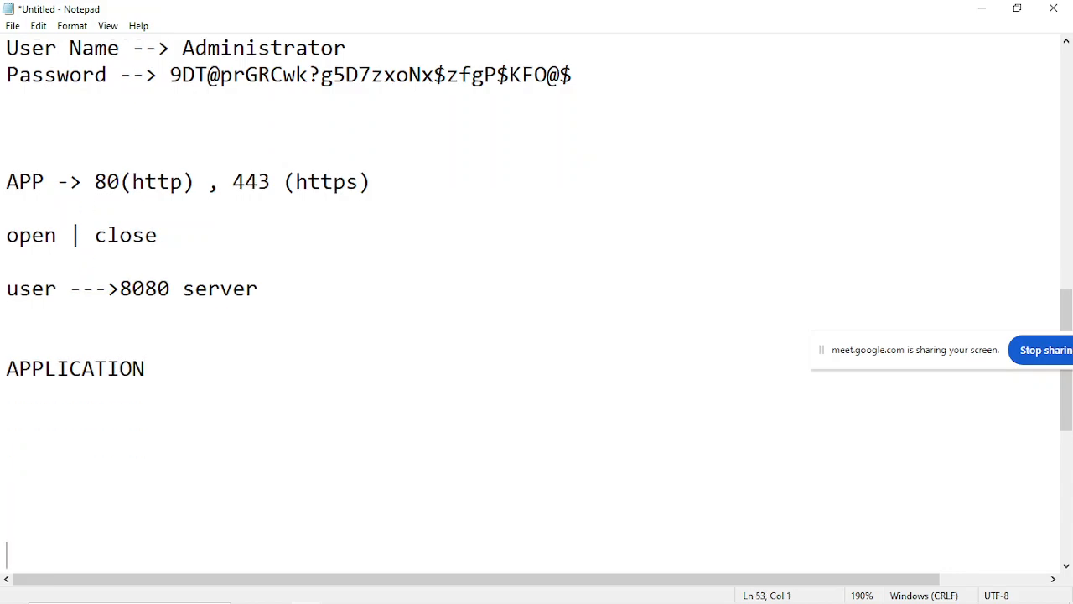
Underline the APPLICATION heading with a row of eleven equals signs on the line below it.
key("Up")
key("Up")
key("Up")
key("Up")
key("Up")
key("Up")
key("Up")
key("Up")
key("Up")
key("Up")
key("Up")
type("-")
key("BackSpace")
type("===========")
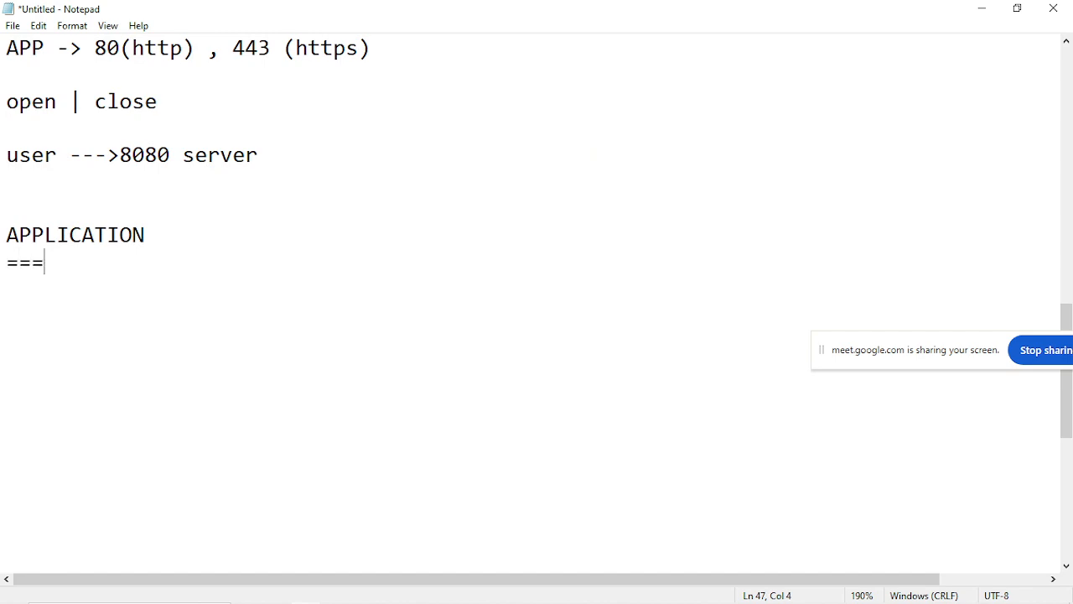
mouse_move(395, 597)
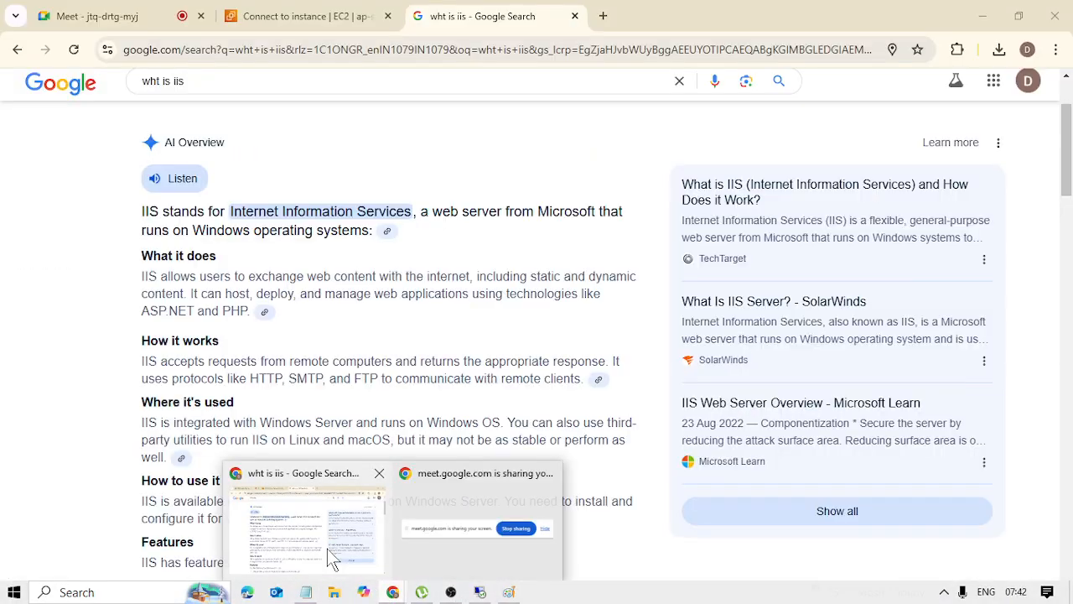
Switch to the browser's IIS search overview, review the static and dynamic content description, and return to the notes.
left_click(327, 548)
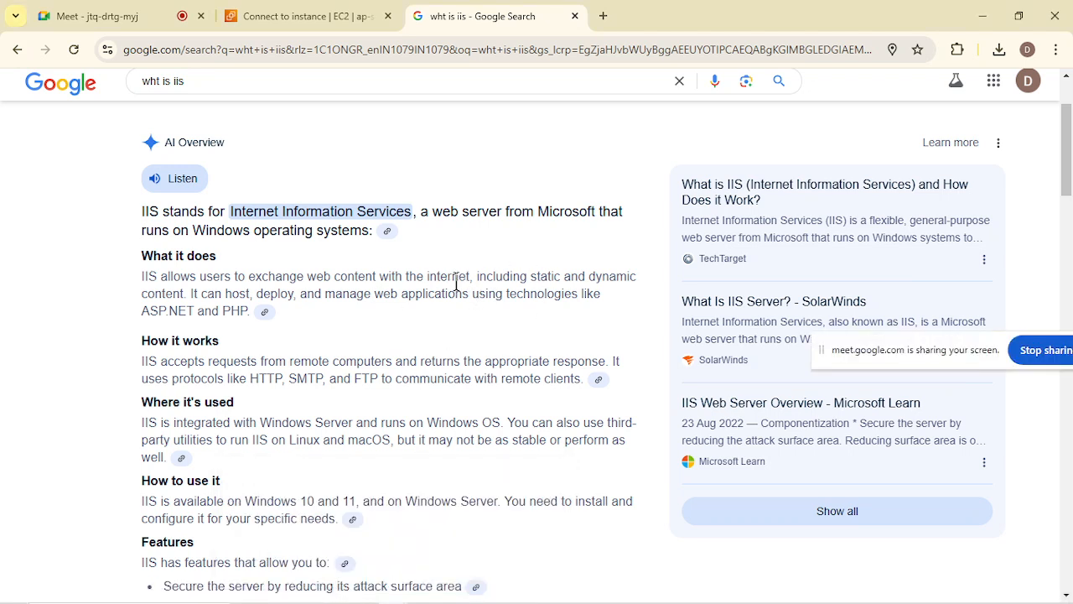
left_click_drag(473, 275, 635, 281)
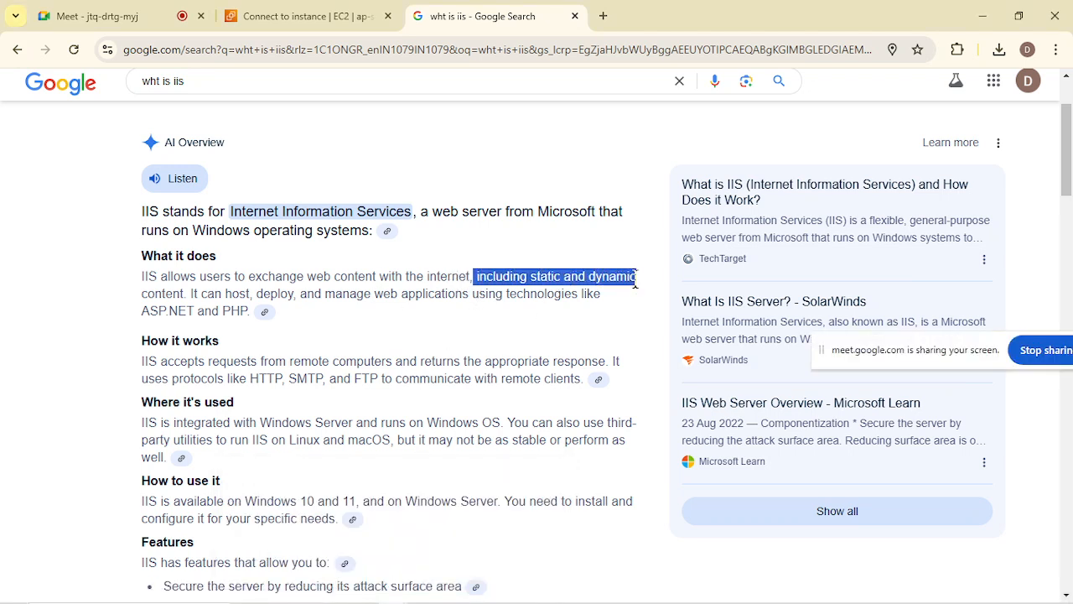
left_click(635, 282)
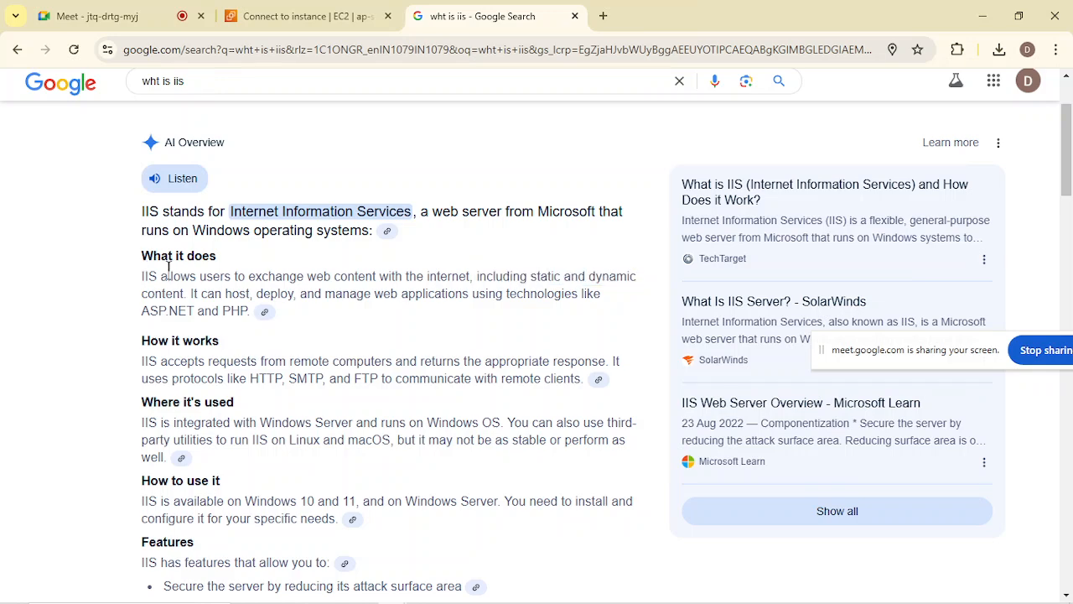
left_click_drag(141, 290, 180, 295)
left_click(146, 291)
left_click(980, 12)
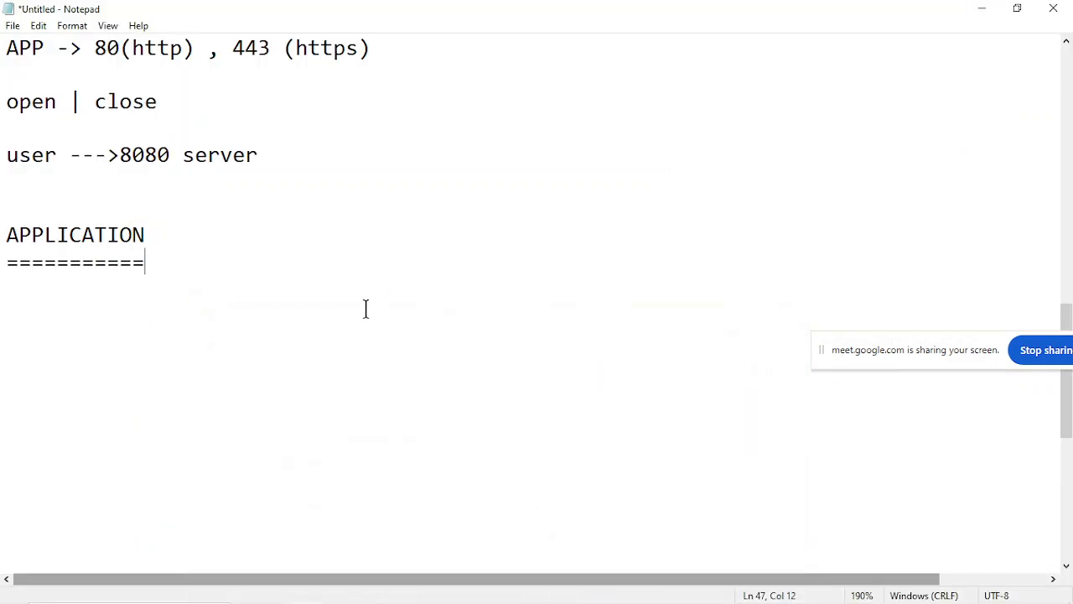
Below the APPLICATION underline, leave a blank line and add the lines "Static APP" and "DYNAMIC APP".
key("Return")
key("Return")
type("Static APP")
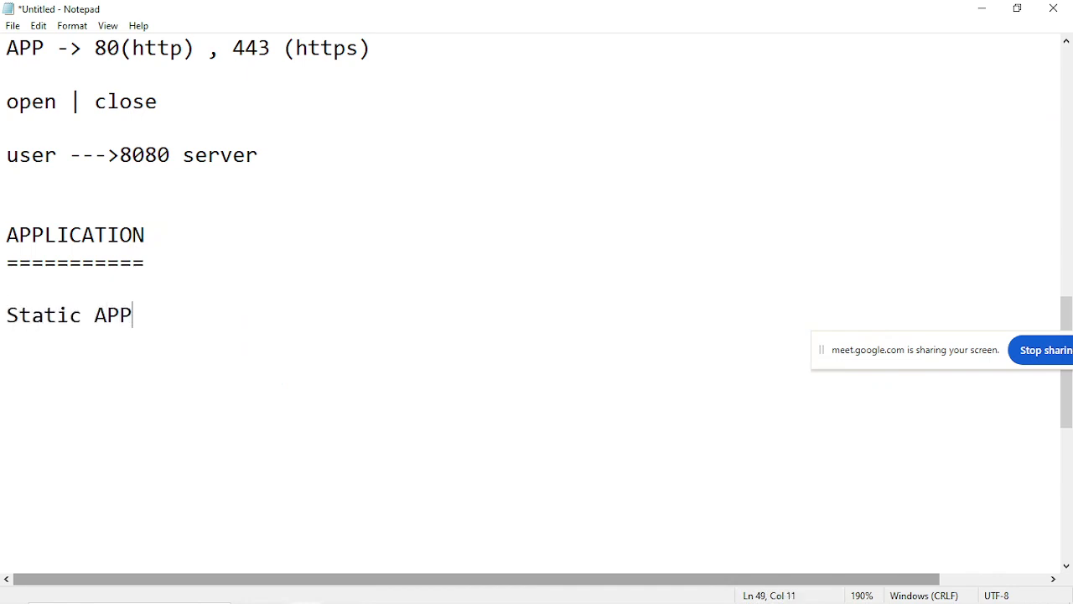
key("Return")
type("DYNAMIC APP")
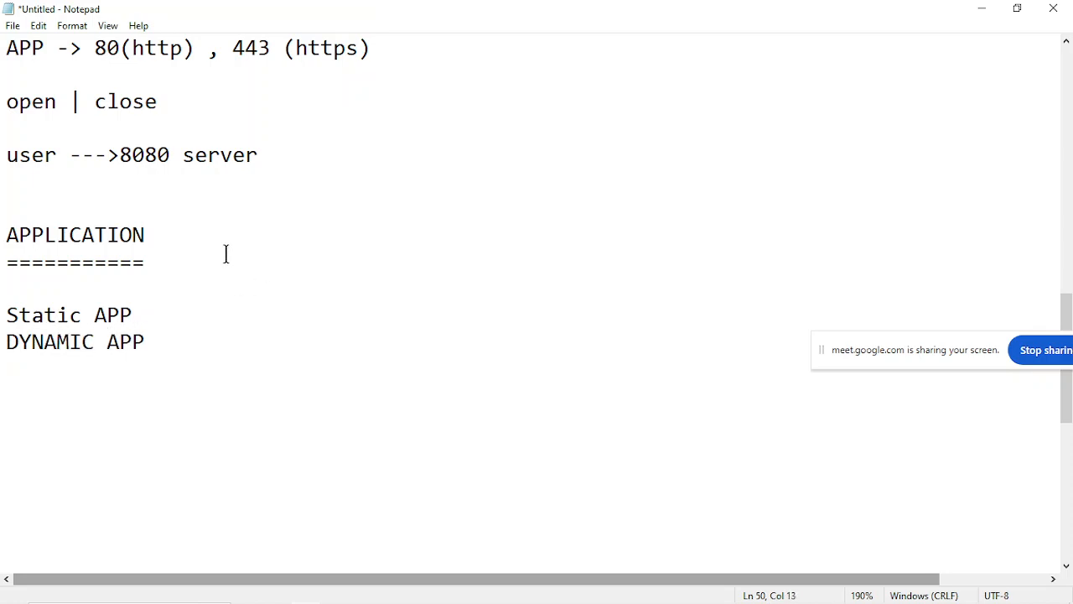
Append a "-->" arrow to the end of both the "Static APP" and "DYNAMIC APP" lines.
left_click(2, 314)
left_click_drag(2, 314, 122, 323)
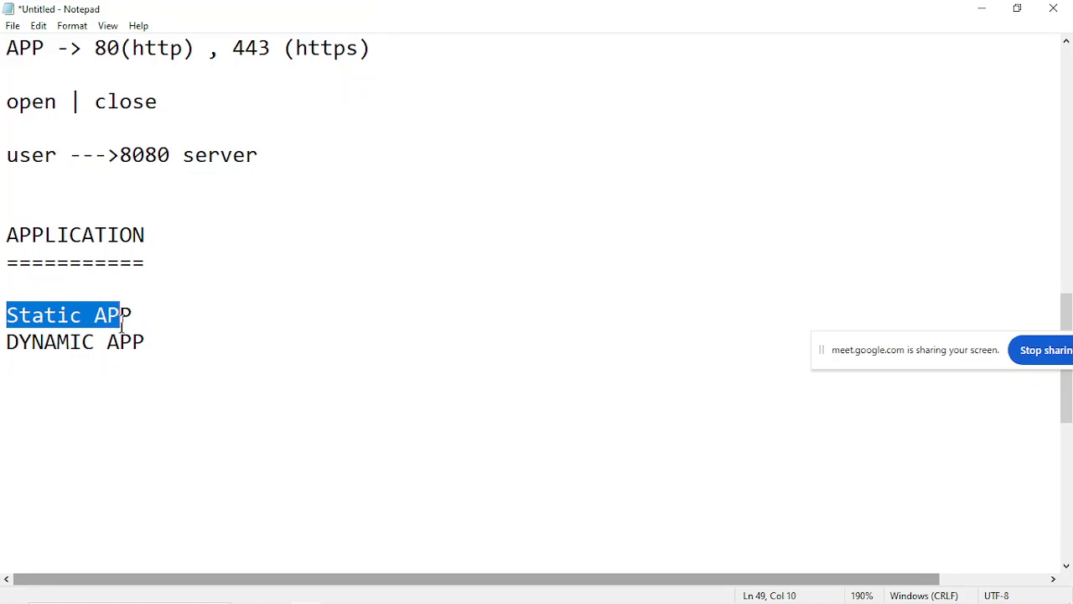
left_click(121, 324)
left_click_drag(2, 337, 175, 361)
left_click(175, 360)
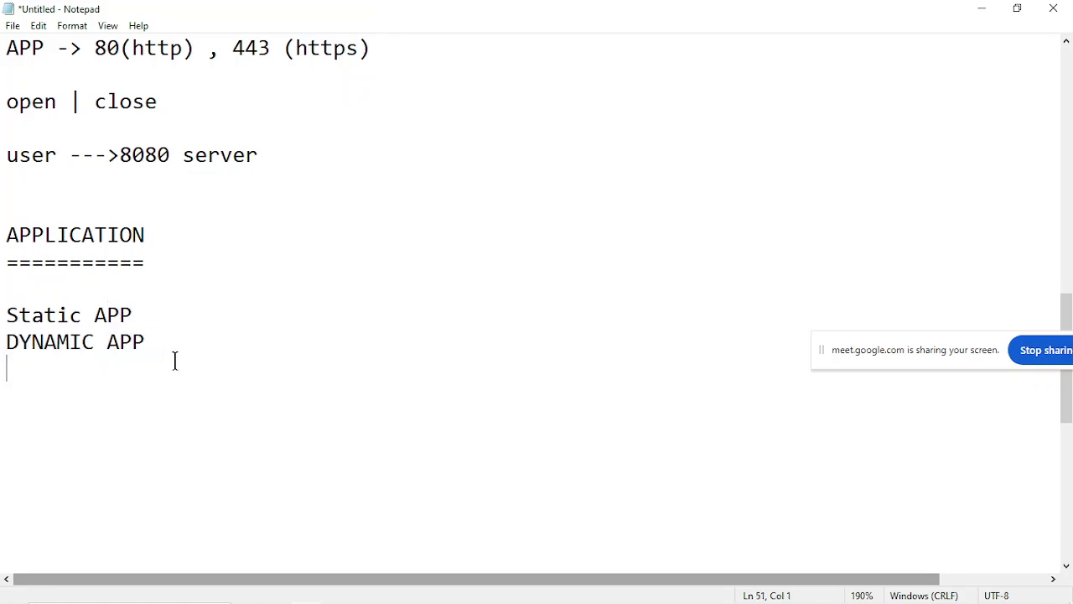
left_click(167, 314)
left_click(196, 371)
left_click(165, 307)
type("-->")
left_click(163, 342)
type("-->")
Review the "Static APP -->" and "DYNAMIC APP -->" lines, highlighting each one in turn.
left_click_drag(5, 315, 187, 331)
left_click(187, 331)
left_click_drag(5, 342, 216, 345)
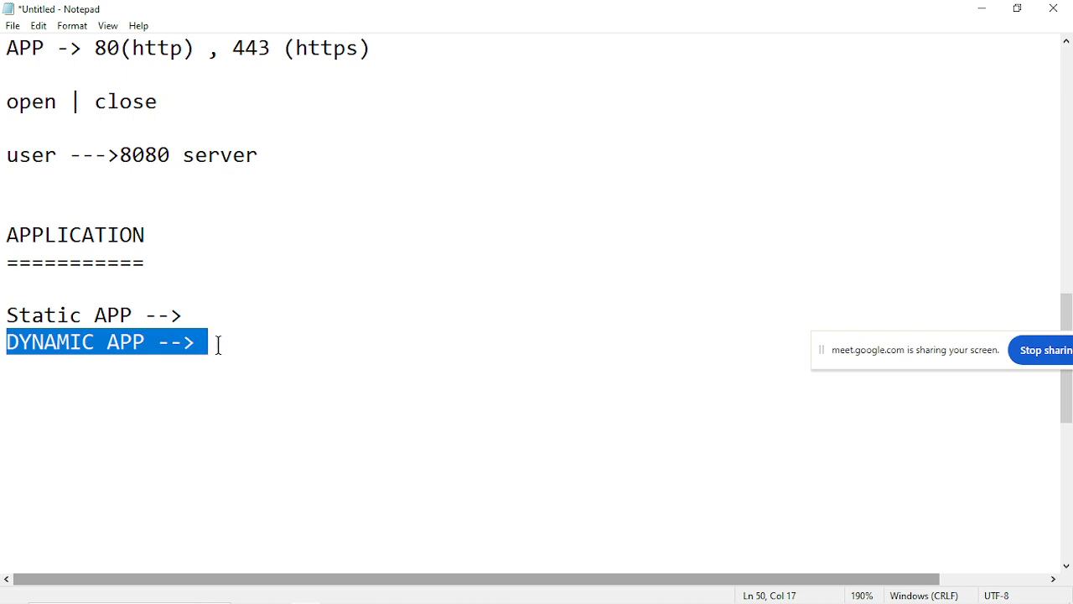
left_click(219, 344)
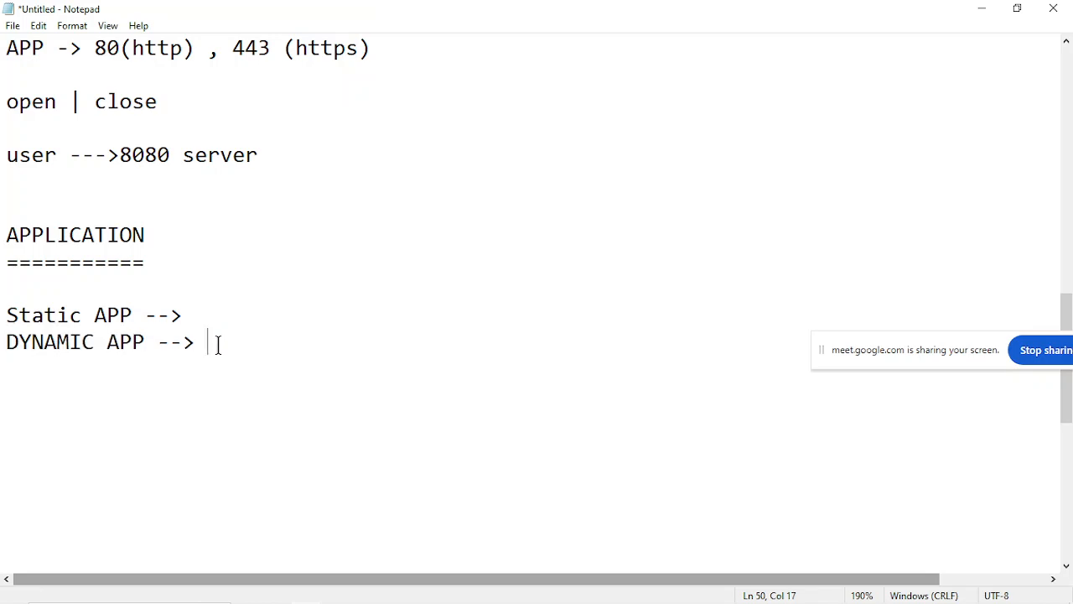
left_click_drag(2, 315, 226, 306)
left_click(226, 307)
left_click(5, 342)
left_click_drag(6, 344, 216, 336)
left_click(217, 336)
Add a "Static APP" heading two blank lines below the DYNAMIC APP line.
key("Return")
key("Return")
key("Return")
type("Stat")
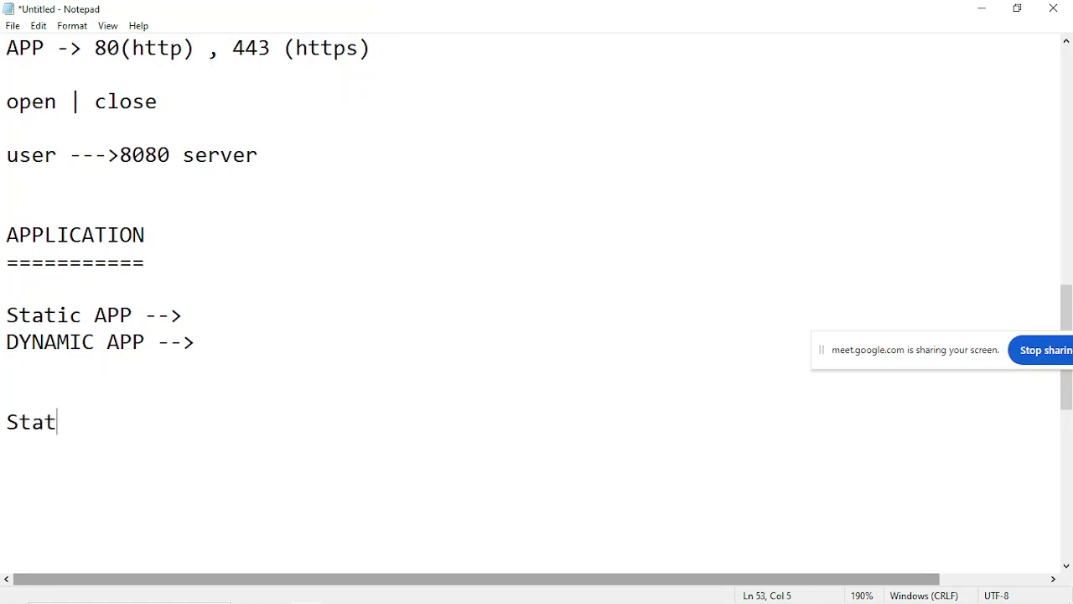
type("ic APP")
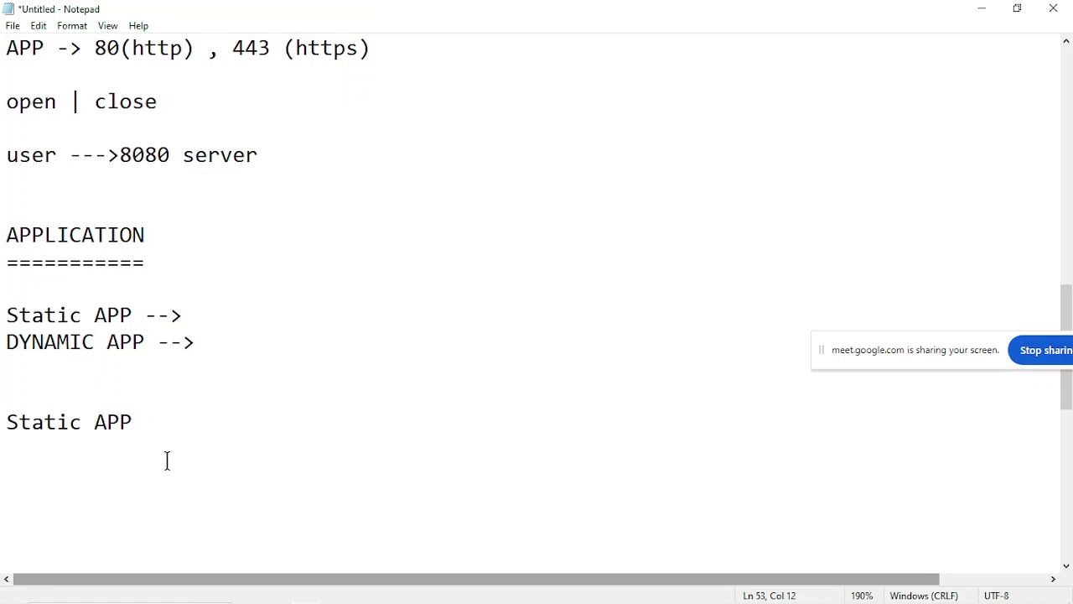
Add the heading "APP ARCH" below the Static APP heading, followed by several blank lines.
key("Return")
key("Return")
type("APP")
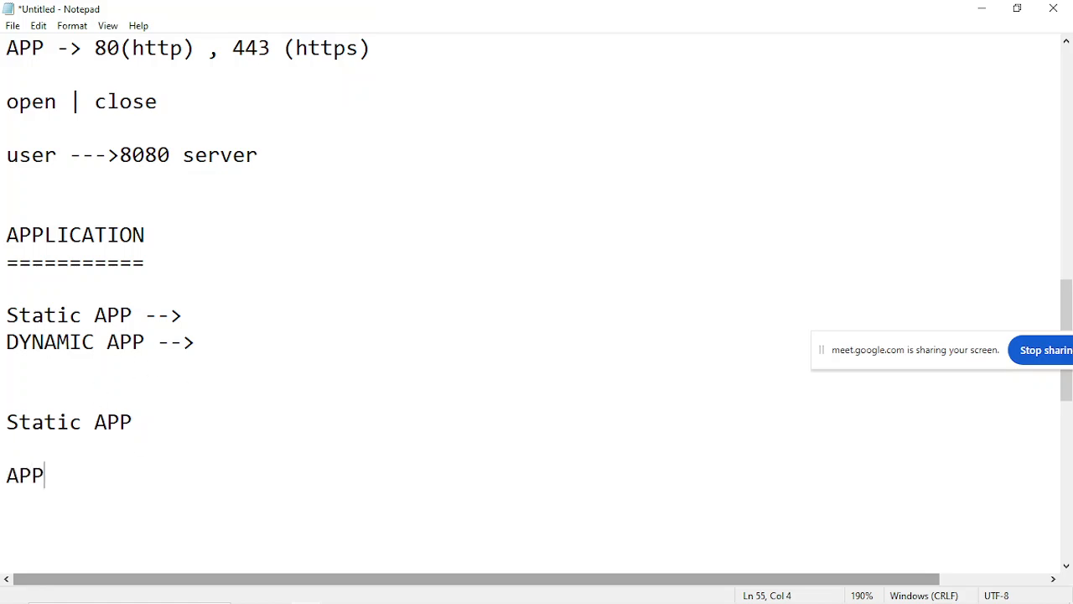
type(" ARCH")
key("Return")
key("Return")
key("Return")
key("Return")
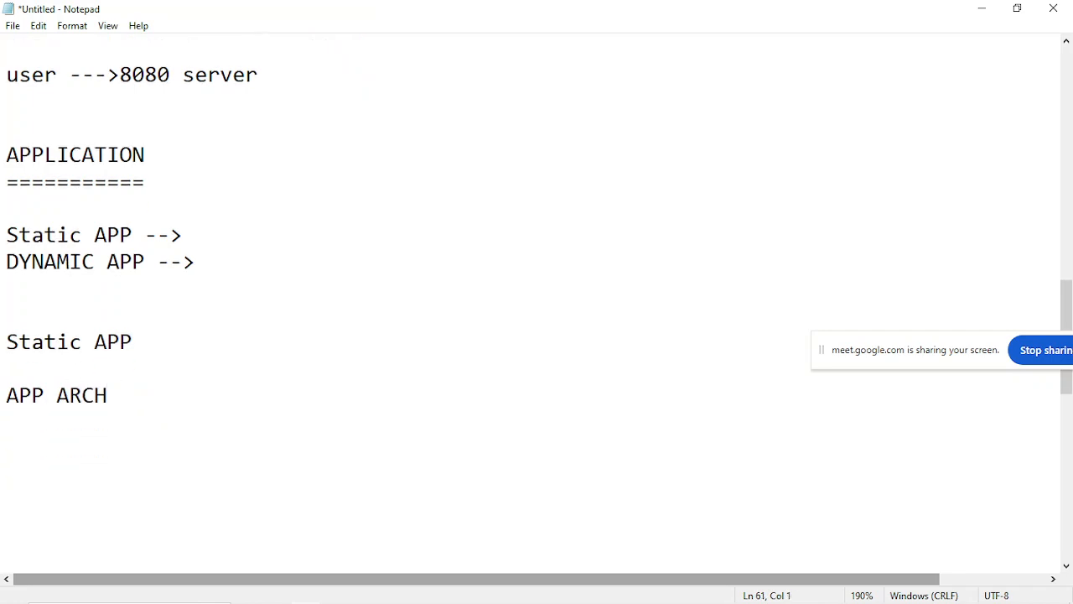
Below the APP ARCH heading, list "1 tier APP", "2 tier APP" and "3 tier APP" on separate lines.
key("Up")
key("Up")
key("Up")
key("Return")
type("1 tier ")
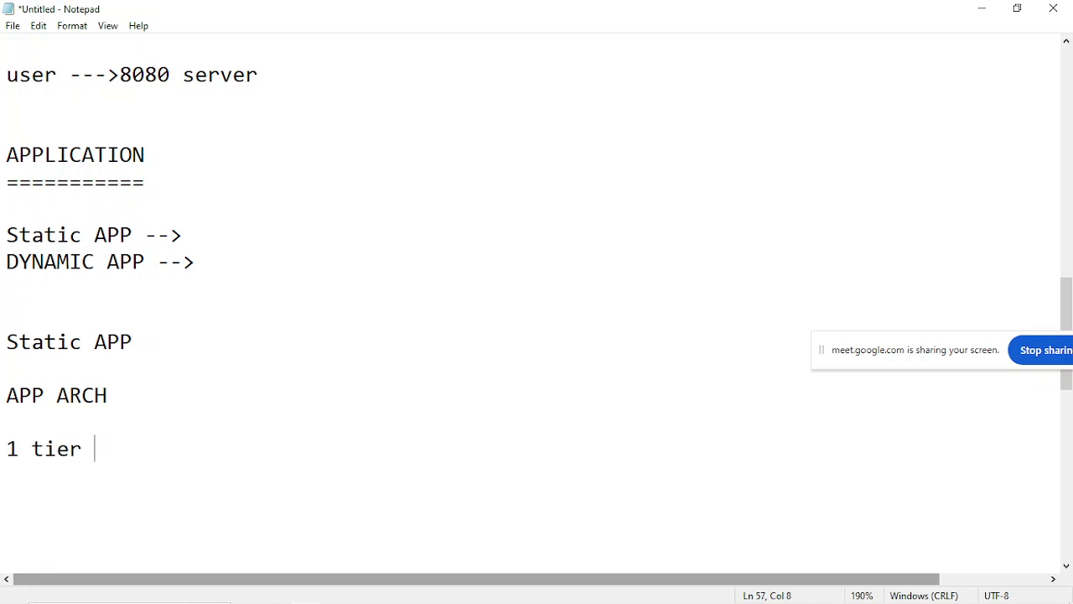
type("APP")
key("Return")
type("2 ")
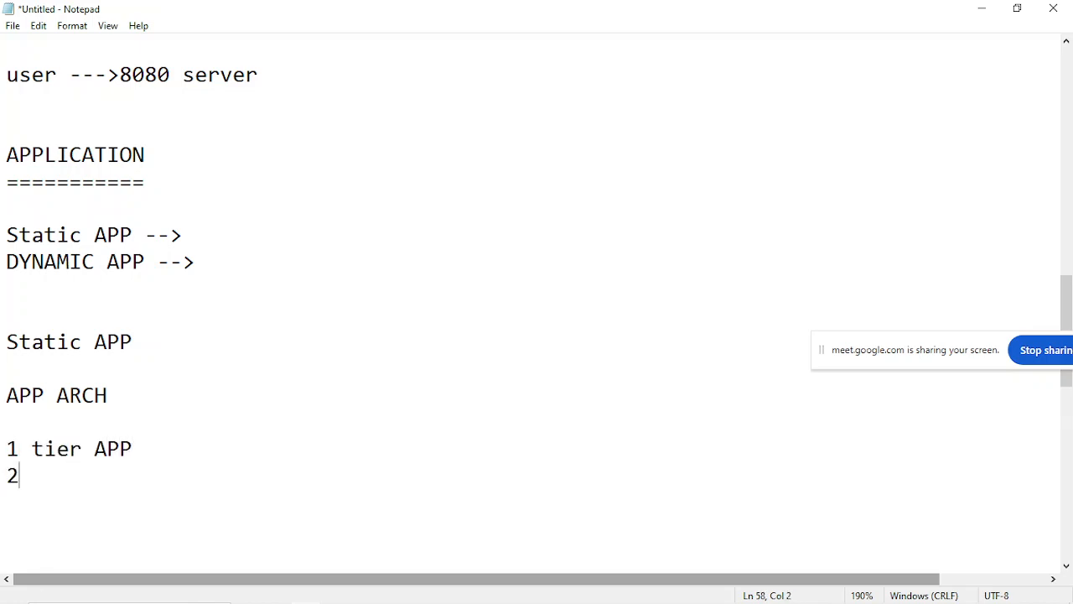
type("tier APP")
key("Return")
type("3 tier APP")
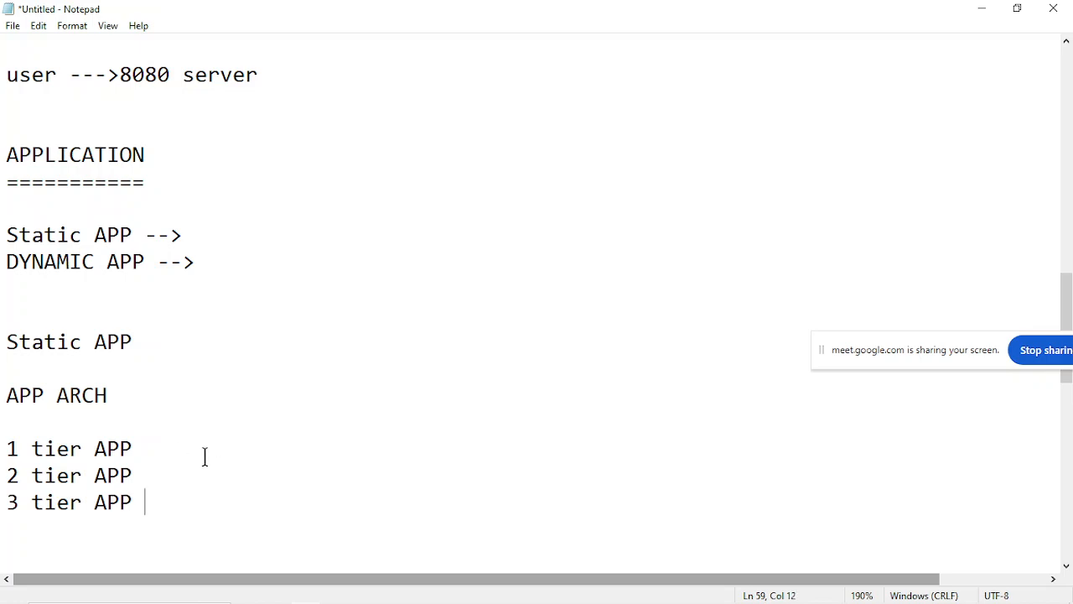
Complete the 1 tier APP line with "--> Static (WEB APP)".
left_click(171, 445)
type("--> W")
key("BackSpace")
type("Static")
type("(WEB APP)")
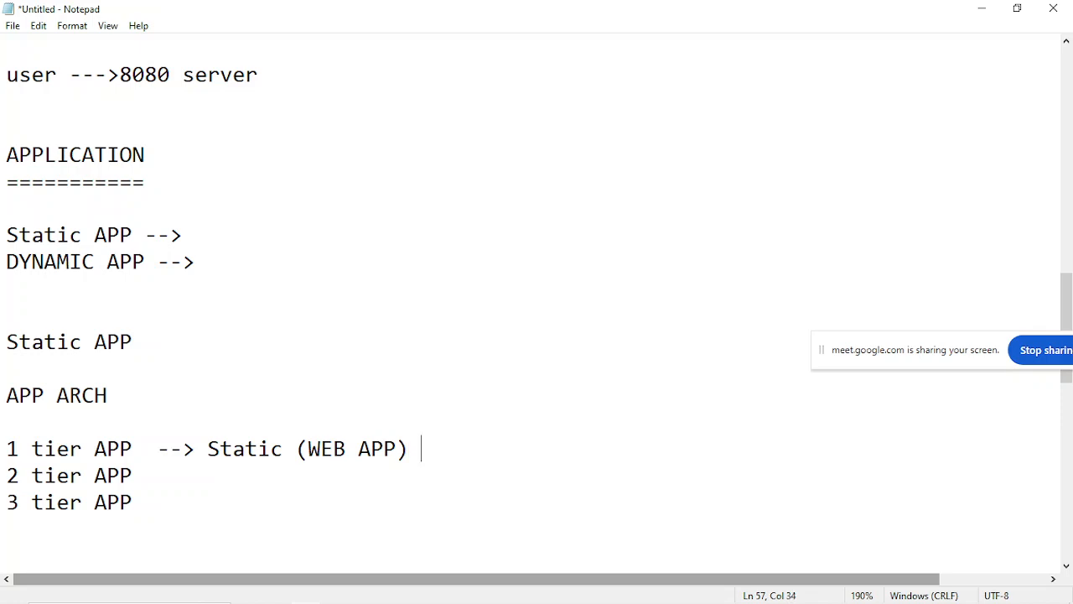
Add "--> WEB APP" after 2 tier APP, aligned with the arrow above.
left_click(158, 474)
key("BackSpace")
type("--> WEB APP")
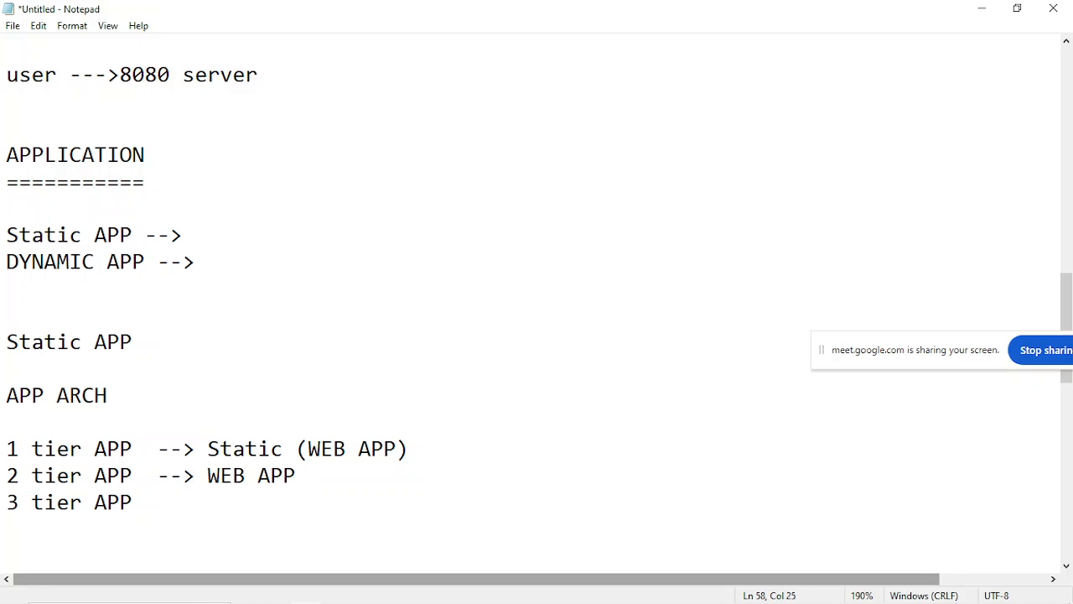
type(" + BUSIN")
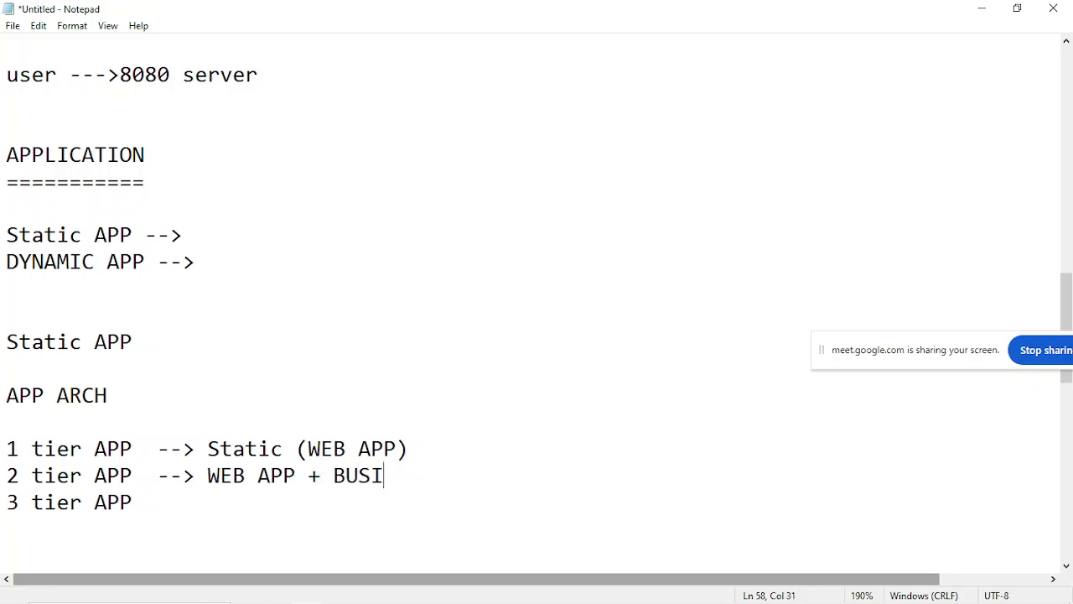
Extend the 2 tier APP description with "or Business logic + DB".
key("BackSpace")
key("BackSpace")
key("BackSpace")
key("BackSpace")
key("BackSpace")
key("BackSpace")
key("BackSpace")
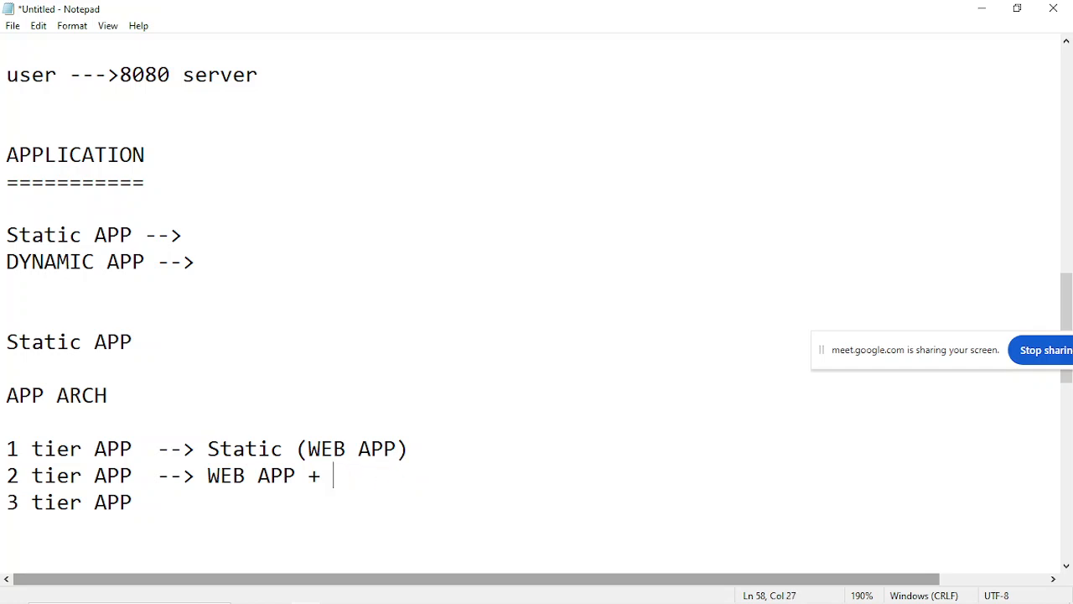
type("or Business ")
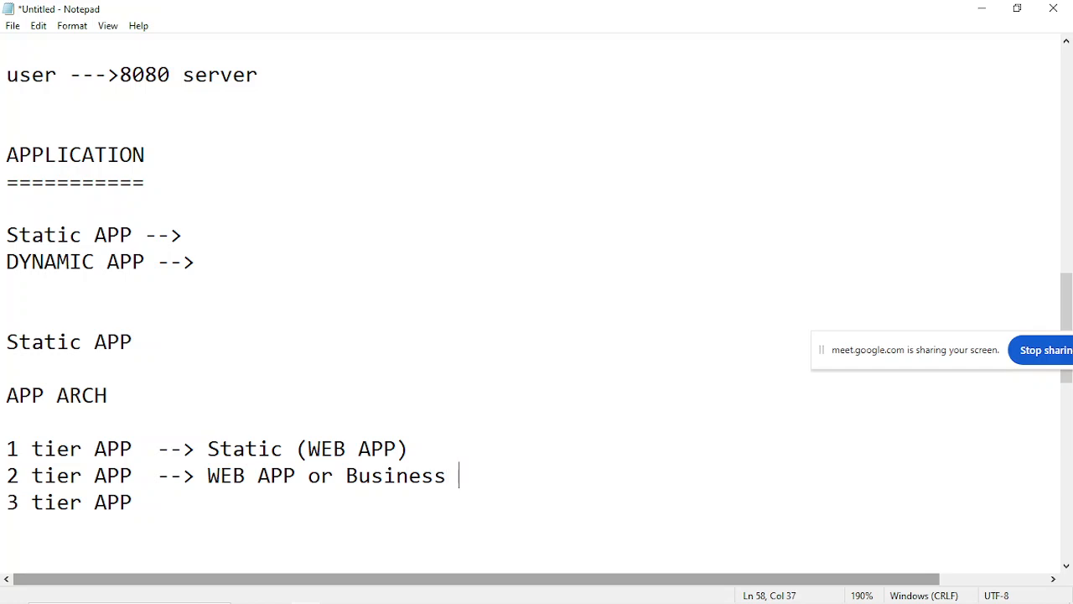
type("login")
key("BackSpace")
type("c ")
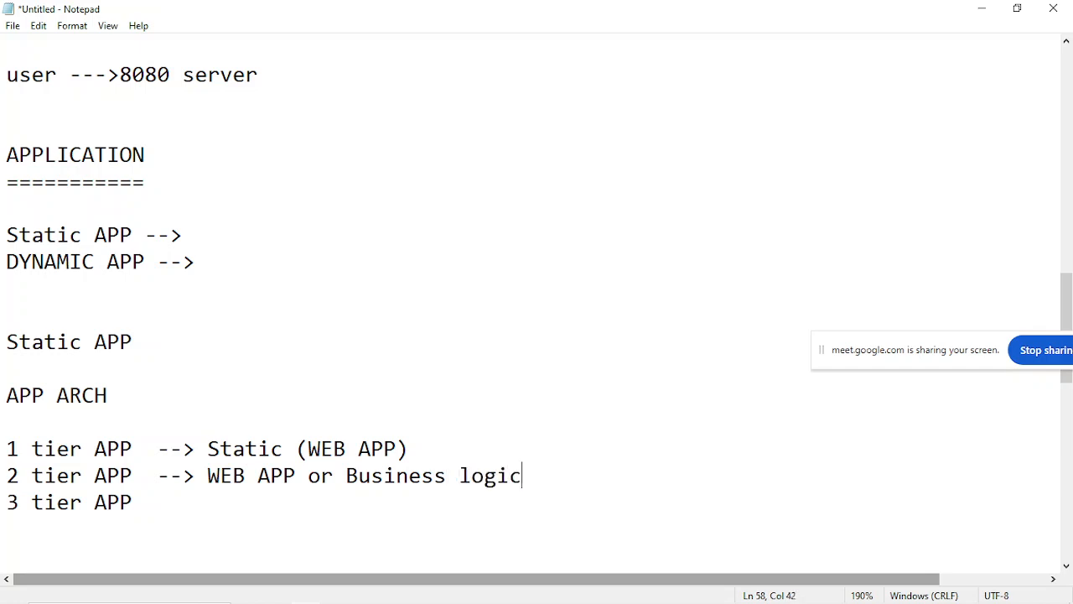
type("+ DB")
Add "--> Web APP" after 3 tier APP, aligned with the arrows above.
left_click(168, 509)
type("--> We")
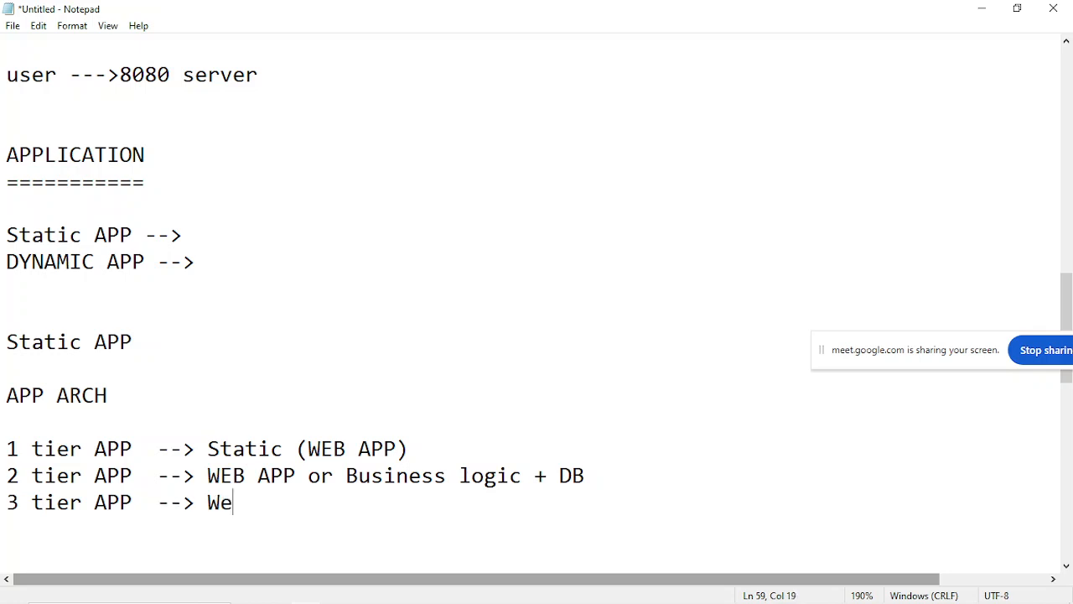
type("b A")
key("BackSpace")
key("BackSpace")
type("b APP + ")
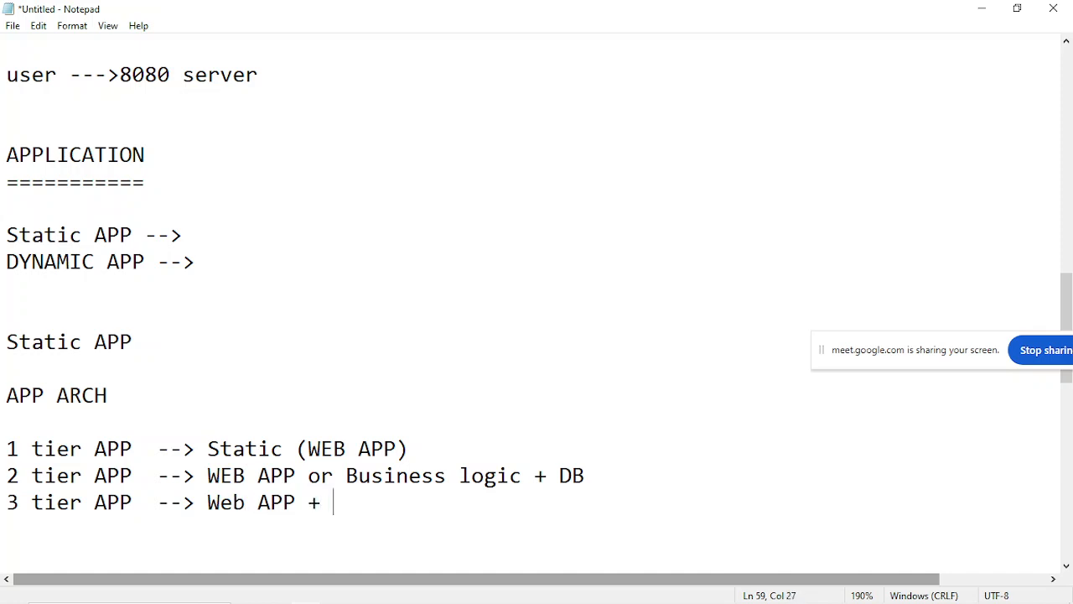
type("Business login")
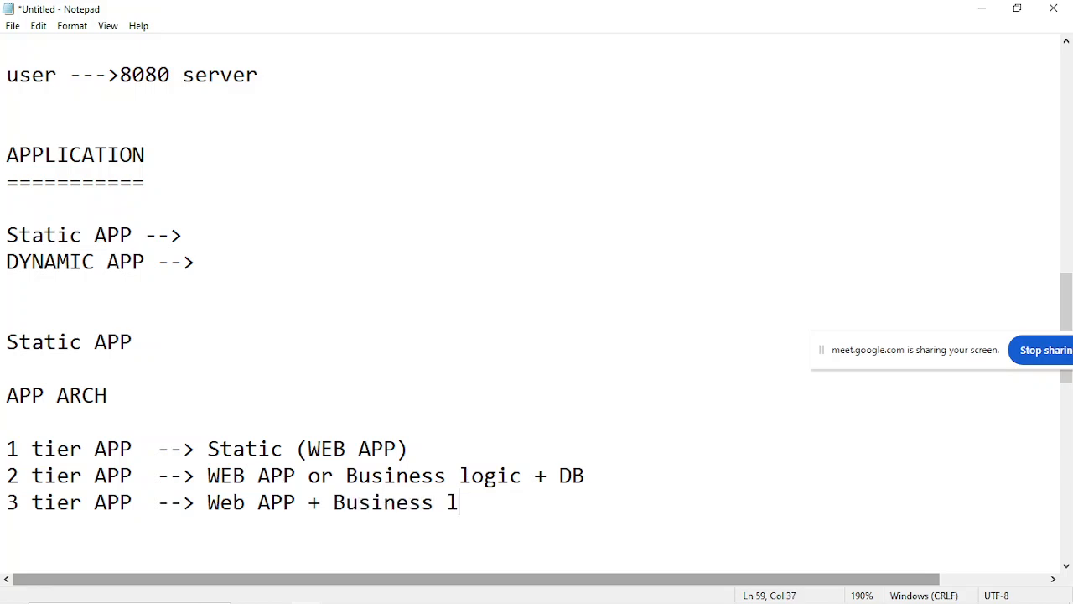
Extend the 3 tier APP description with "+ Business logic + DB".
key("BackSpace")
type("c + DB")
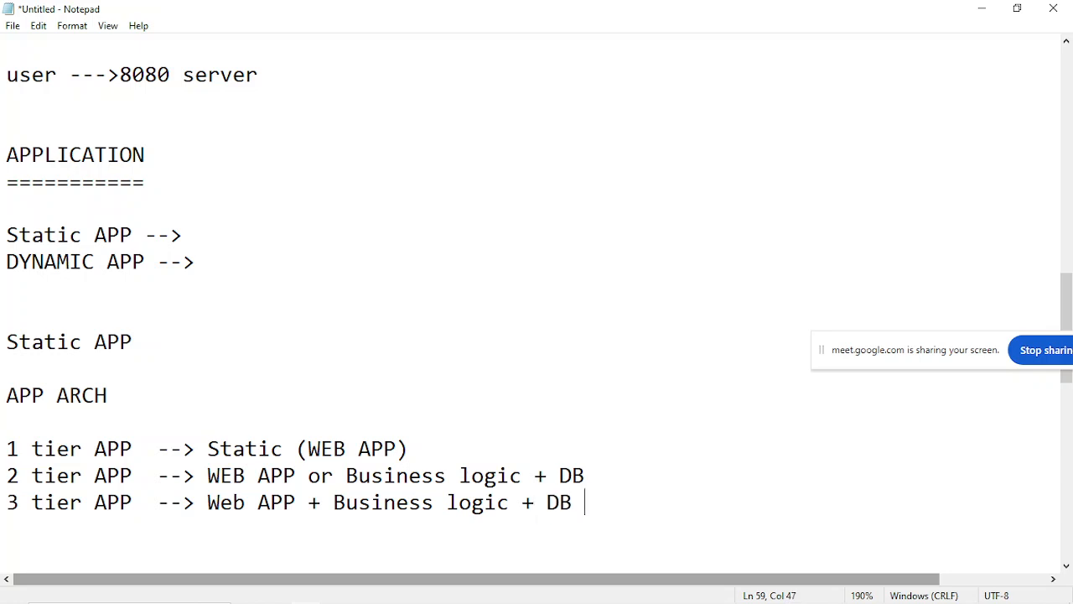
Highlight the "Static (WEB APP)" description on the 1 tier APP line to review it.
scroll(254, 500, "down", 2)
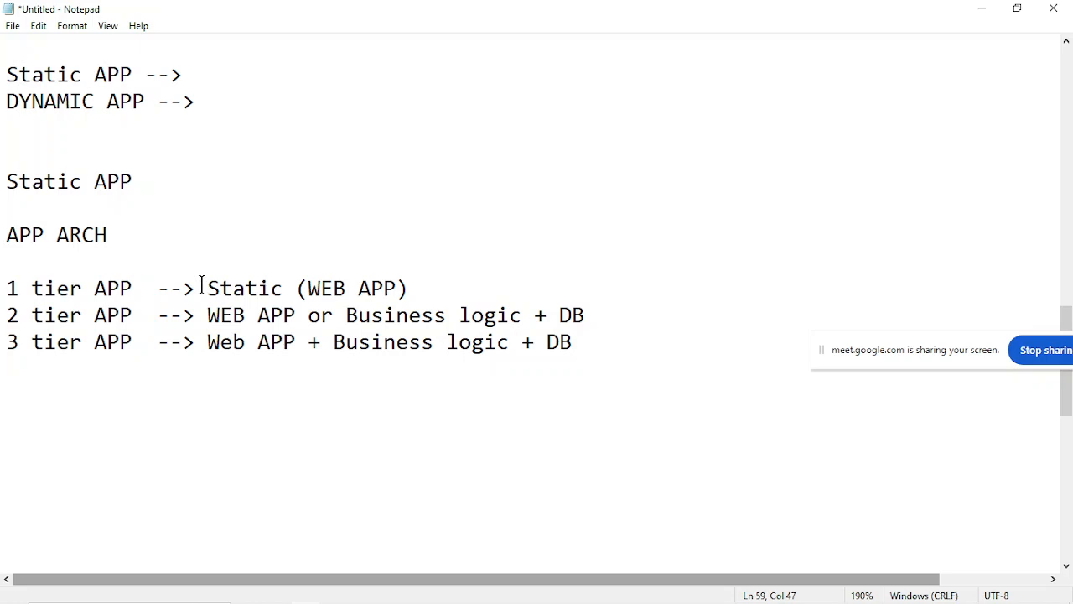
left_click_drag(201, 285, 453, 287)
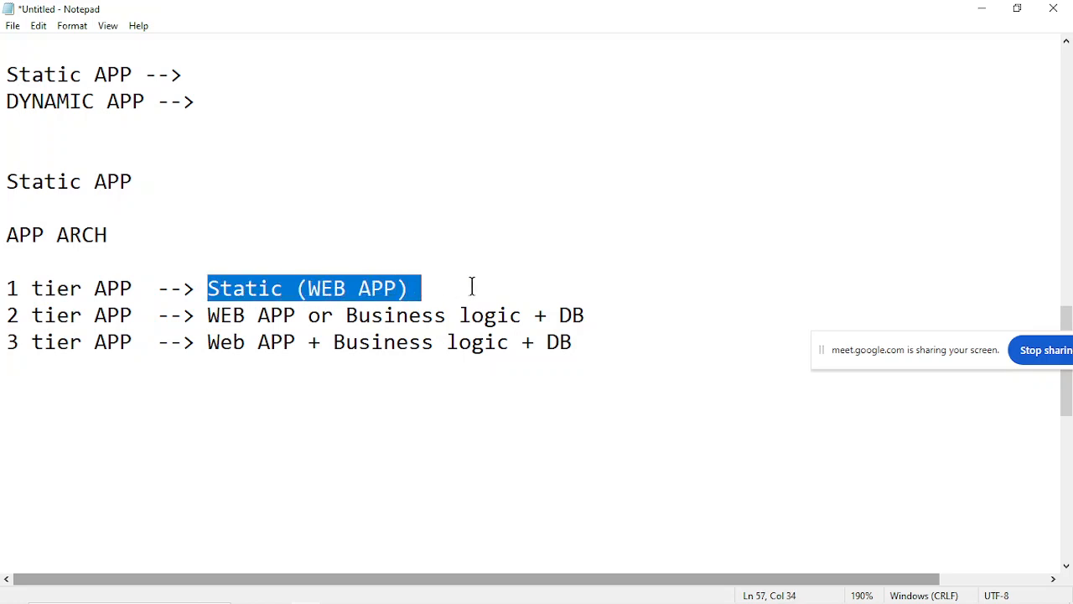
left_click(468, 288)
left_click_drag(191, 287, 433, 288)
left_click(433, 288)
Review the 2 tier APP line, highlighting its WEB APP, Business logic and DB parts.
left_click_drag(3, 295, 411, 305)
left_click(414, 305)
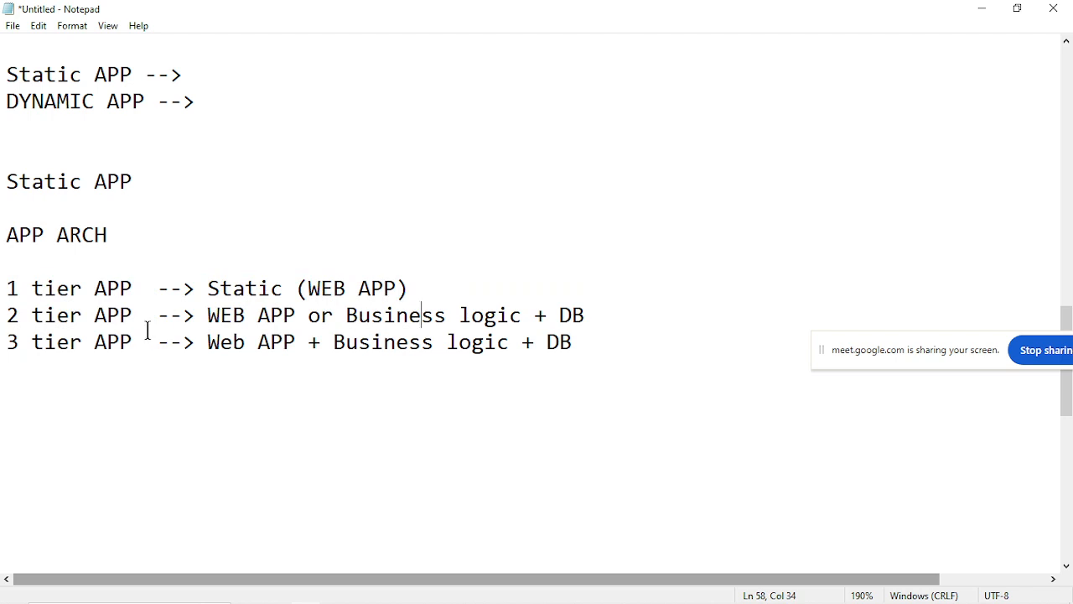
left_click_drag(189, 313, 522, 317)
left_click(307, 312)
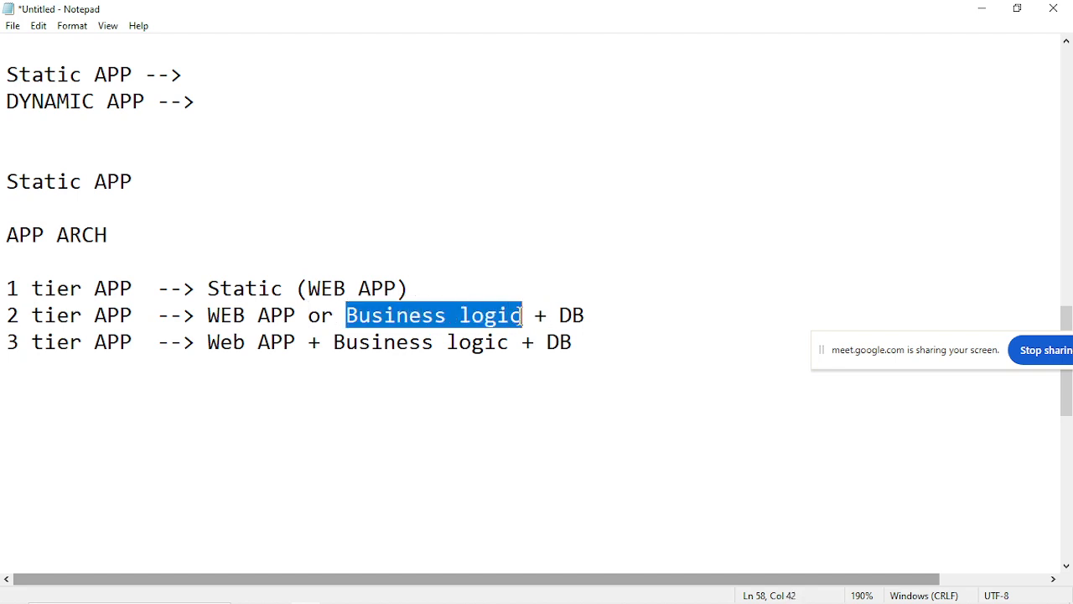
left_click(522, 317)
left_click(553, 314)
left_click_drag(553, 314, 597, 314)
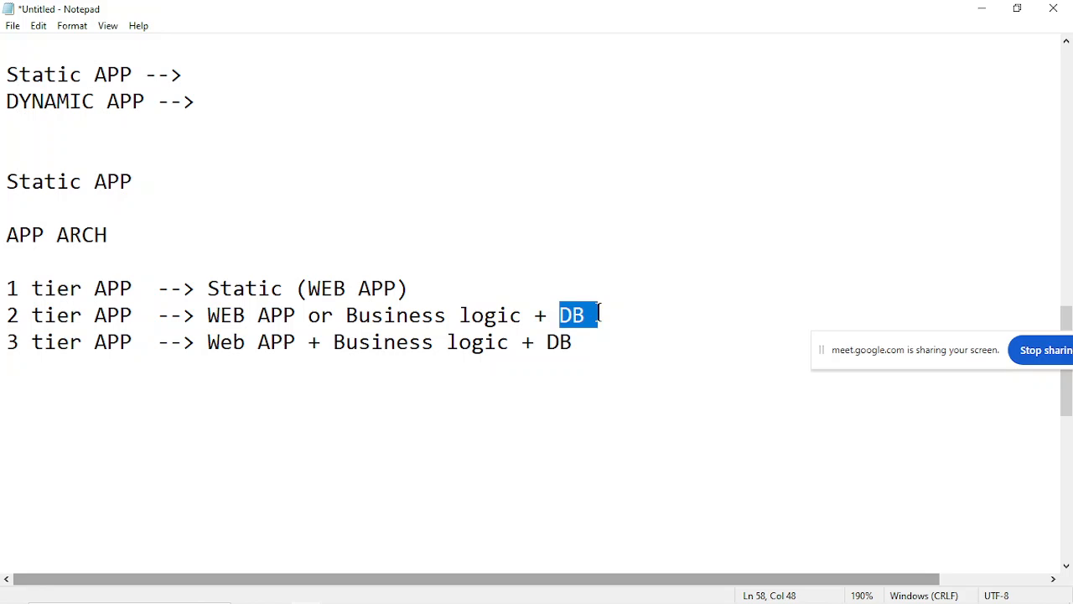
left_click(598, 314)
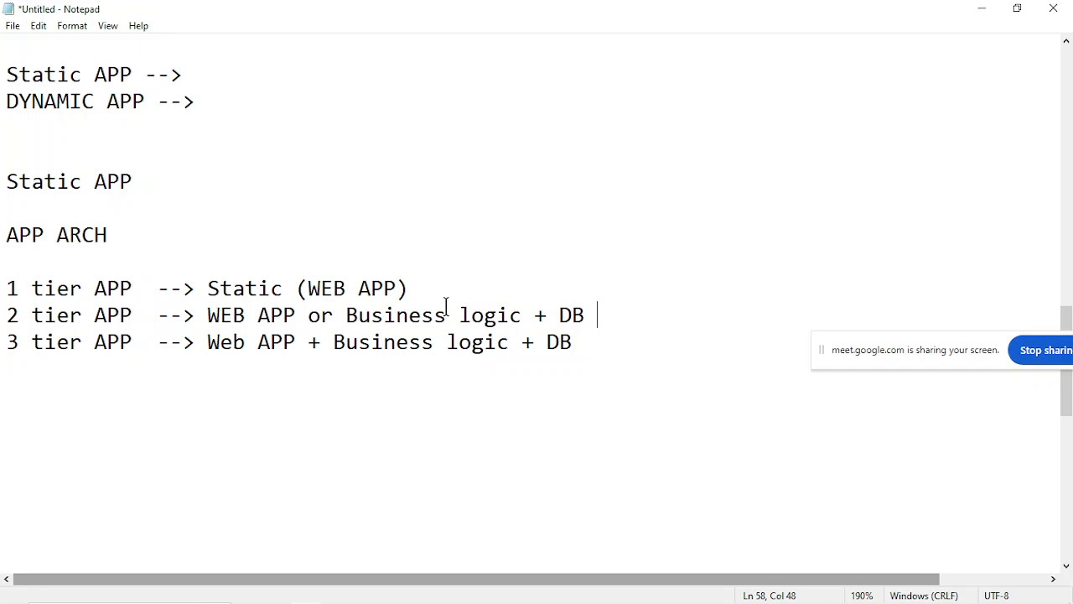
left_click_drag(559, 311, 588, 311)
left_click(590, 311)
left_click_drag(547, 312, 597, 312)
left_click_drag(318, 310, 498, 309)
left_click(498, 309)
left_click(240, 371, "shift")
left_click(240, 371)
Compare the 1, 2 and 3 tier APP lines, highlighting their names and component descriptions.
left_click(2, 277)
left_click_drag(2, 277, 146, 288)
left_click(146, 288)
left_click(3, 314)
left_click_drag(18, 313, 143, 311)
left_click_drag(143, 311, 19, 342)
left_click(21, 338)
left_click_drag(183, 288, 420, 282)
left_click(416, 280)
left_click_drag(207, 314, 455, 320)
left_click(456, 324)
left_click_drag(555, 316, 616, 311)
left_click(615, 311)
left_click_drag(200, 343, 3, 289)
left_click(501, 353)
left_click(605, 342)
left_click(3, 294)
left_click_drag(4, 288, 474, 293)
left_click(474, 292)
Add the line "STatic APP" below the tier list, leaving one blank line between them.
left_click(130, 382)
type("STatic APP")
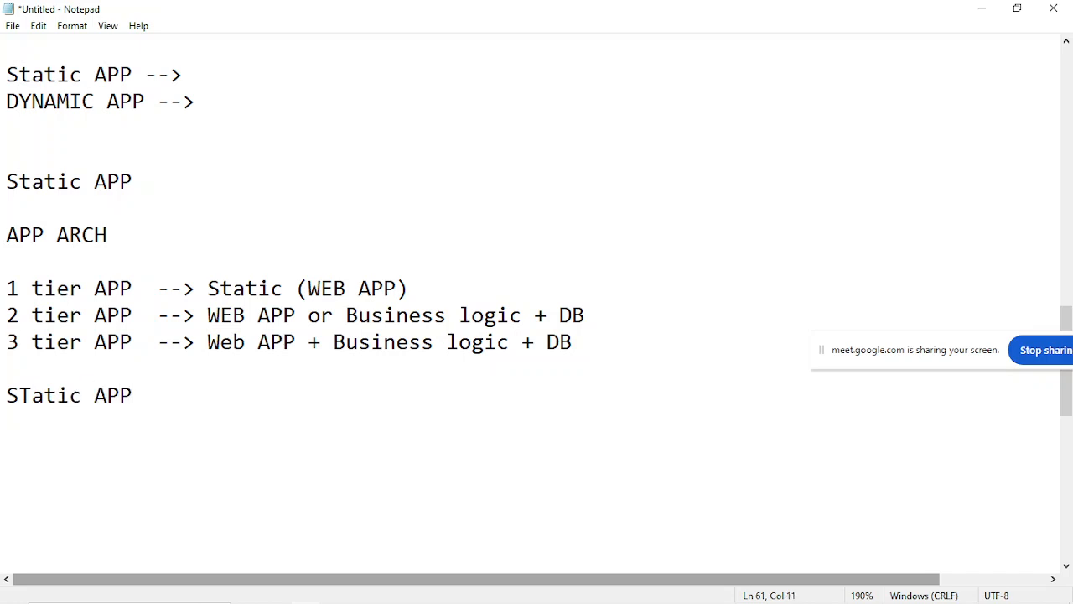
In the remote desktop session, close the completed Add Roles and Features Wizard, then minimize Server Manager and the session.
left_click(981, 9)
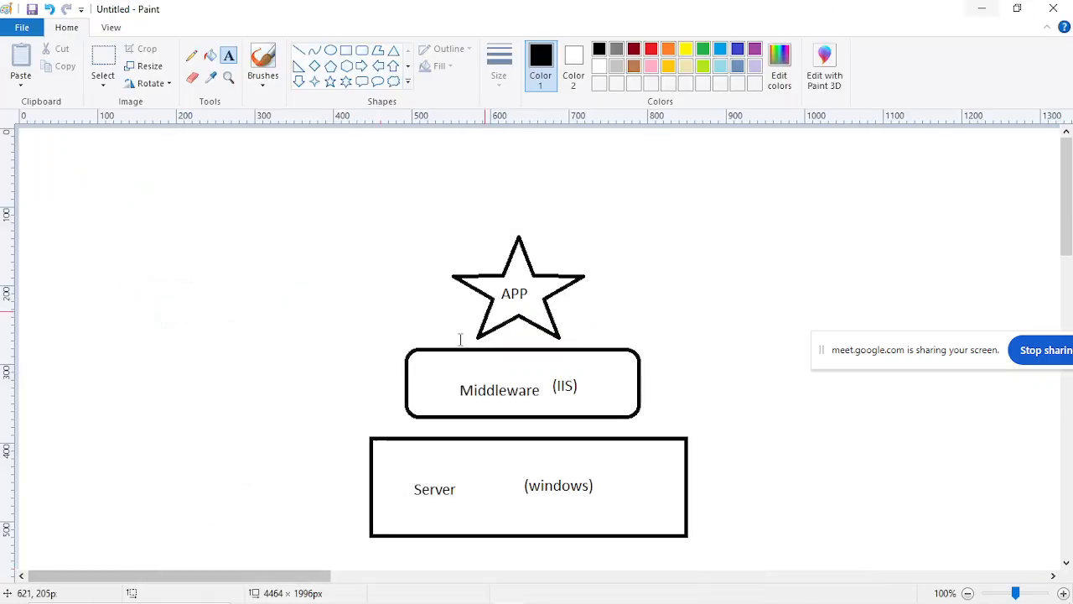
left_click(480, 592)
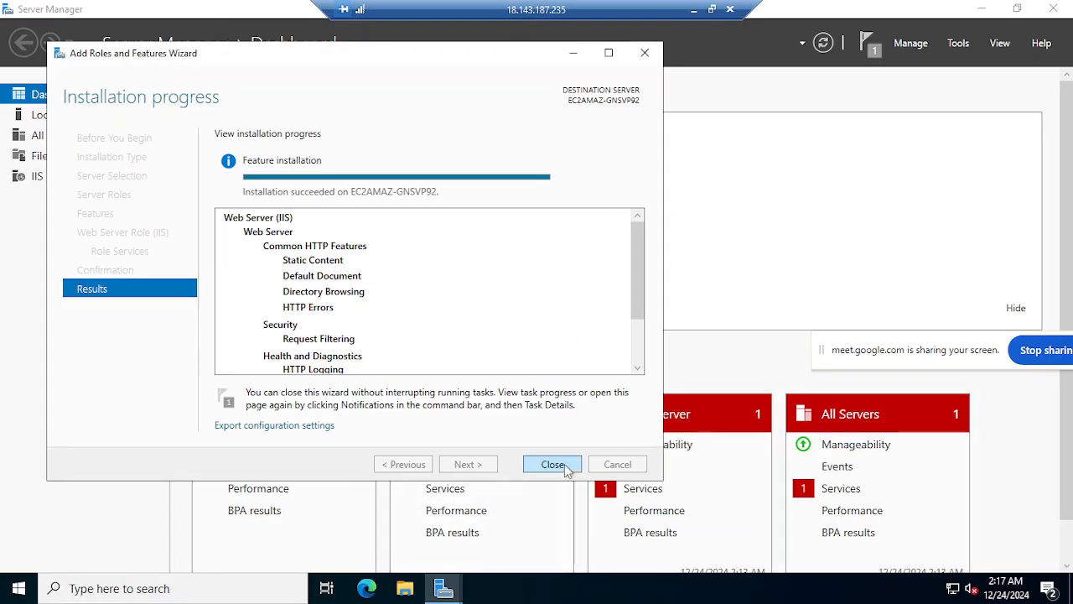
left_click(564, 465)
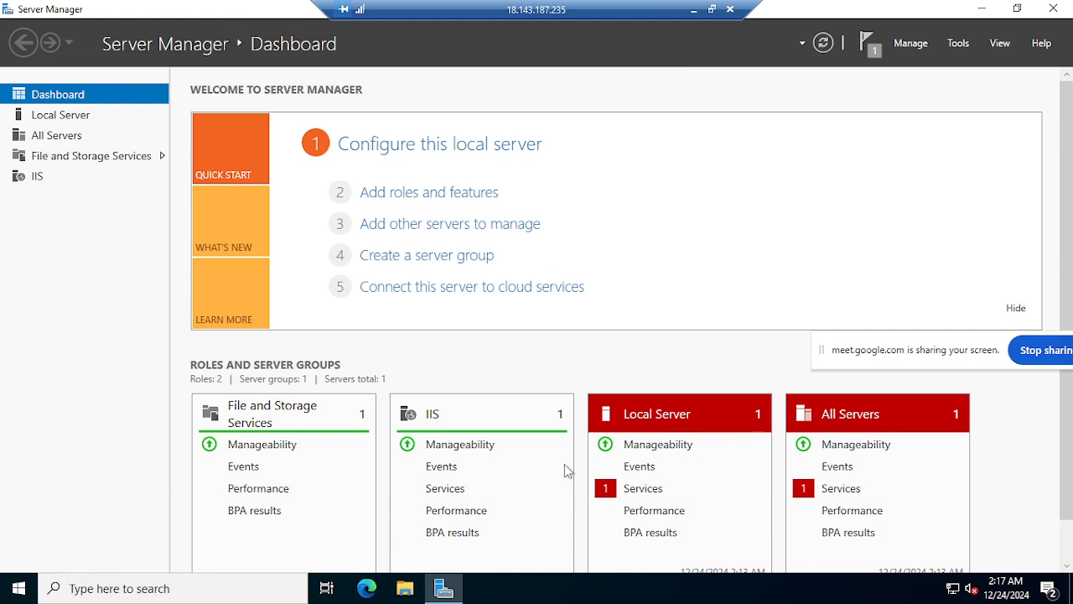
left_click(982, 8)
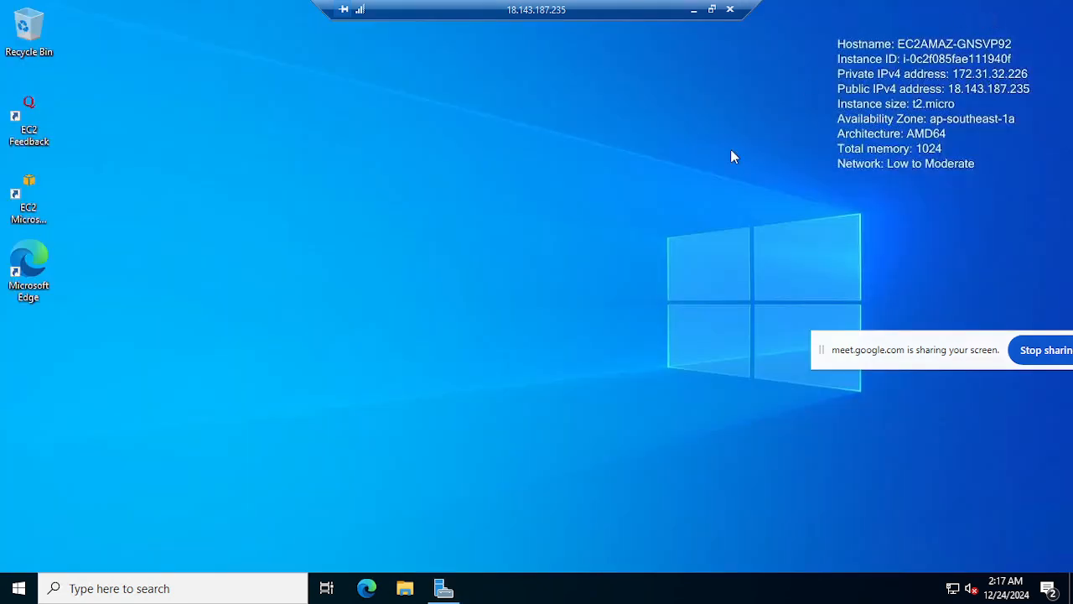
left_click(693, 9)
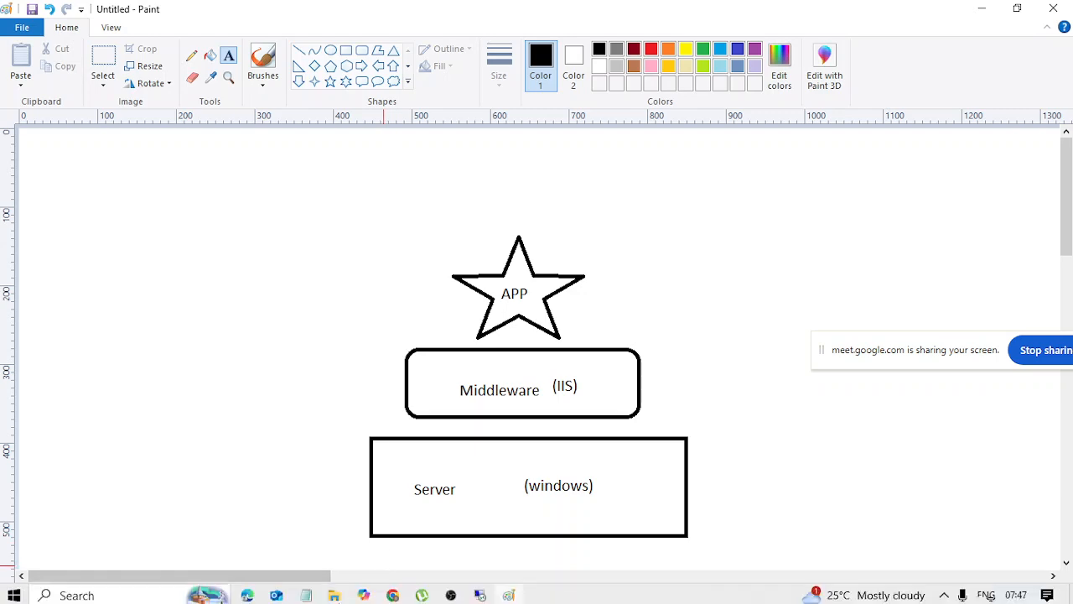
Switch to Chrome, open the WINDOWS-SERVER instance summary in the EC2 console and copy its public IPv4 address.
mouse_move(397, 595)
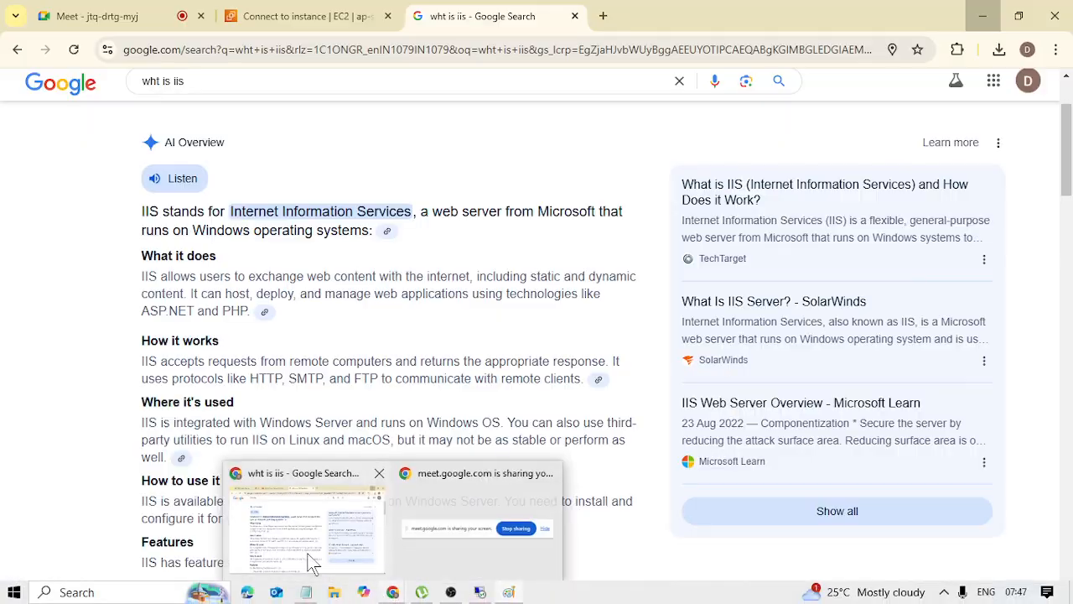
left_click(295, 498)
left_click(324, 2)
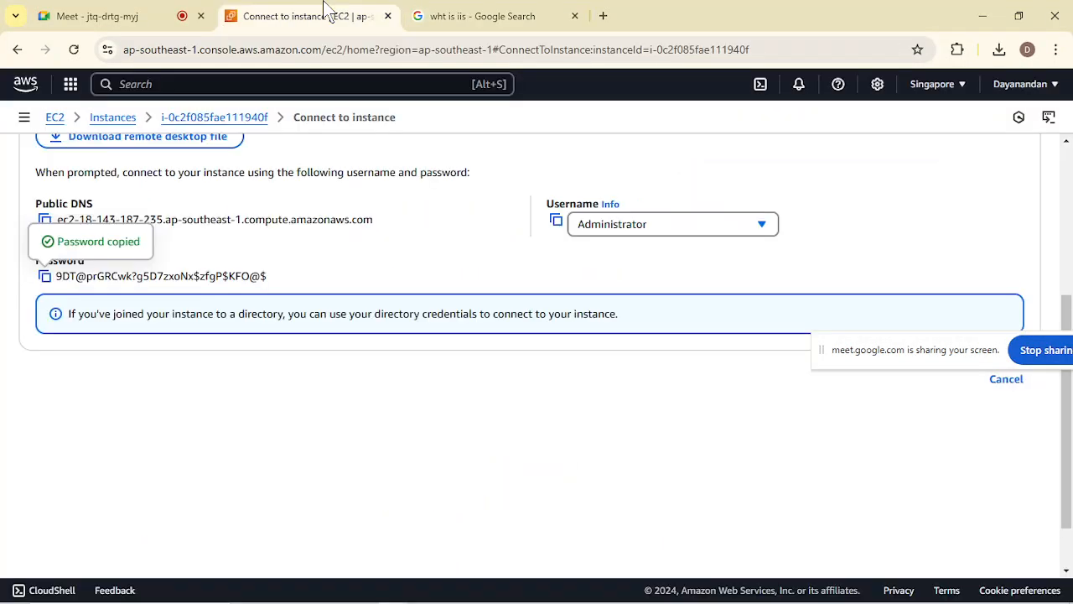
scroll(338, 303, "up", 3)
scroll(338, 304, "up", 1)
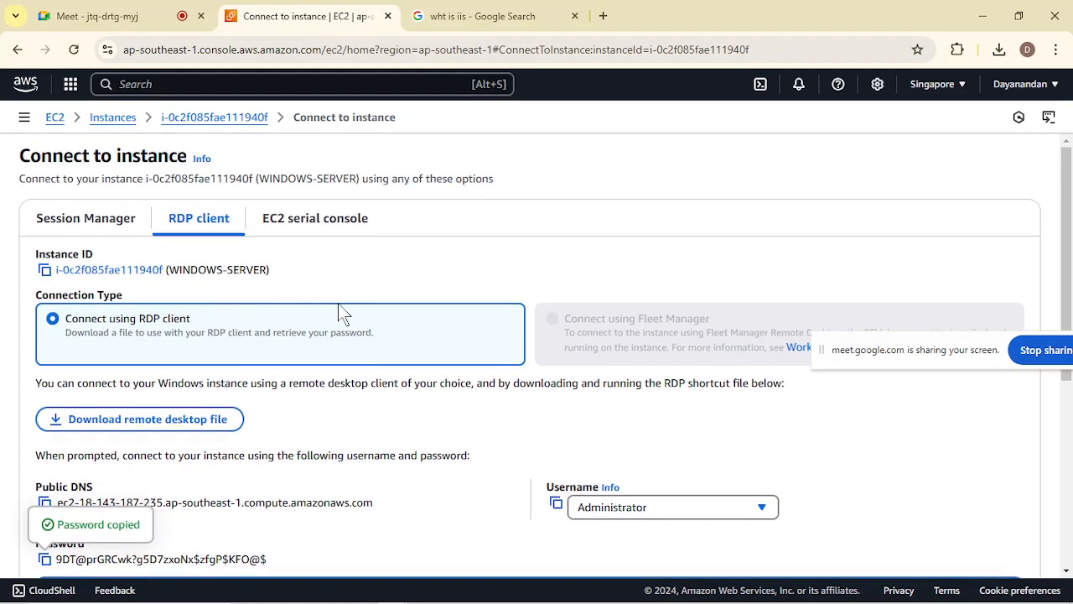
left_click(193, 119)
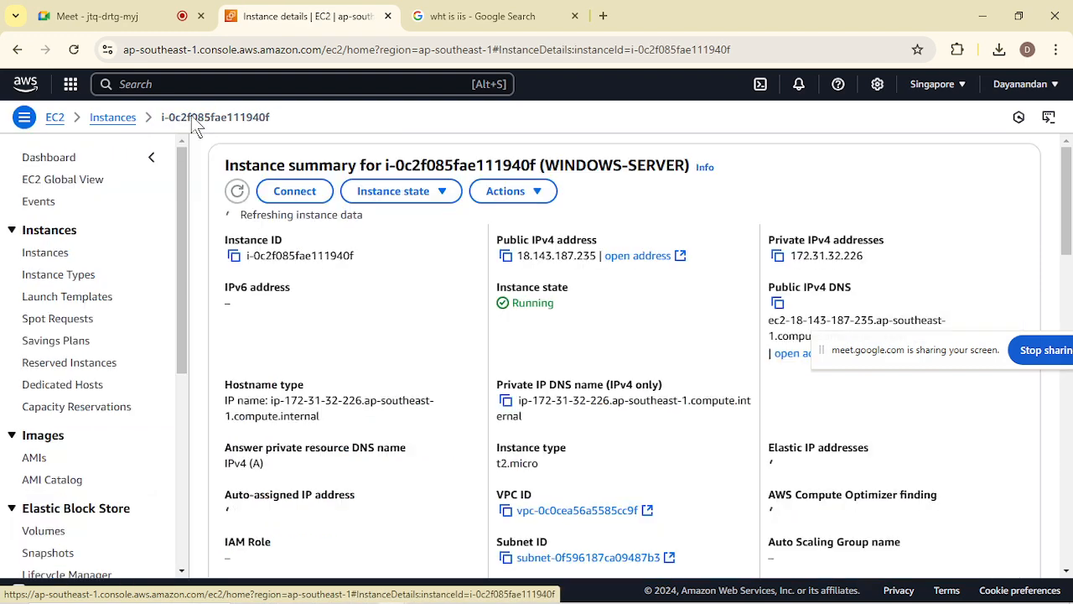
left_click(507, 259)
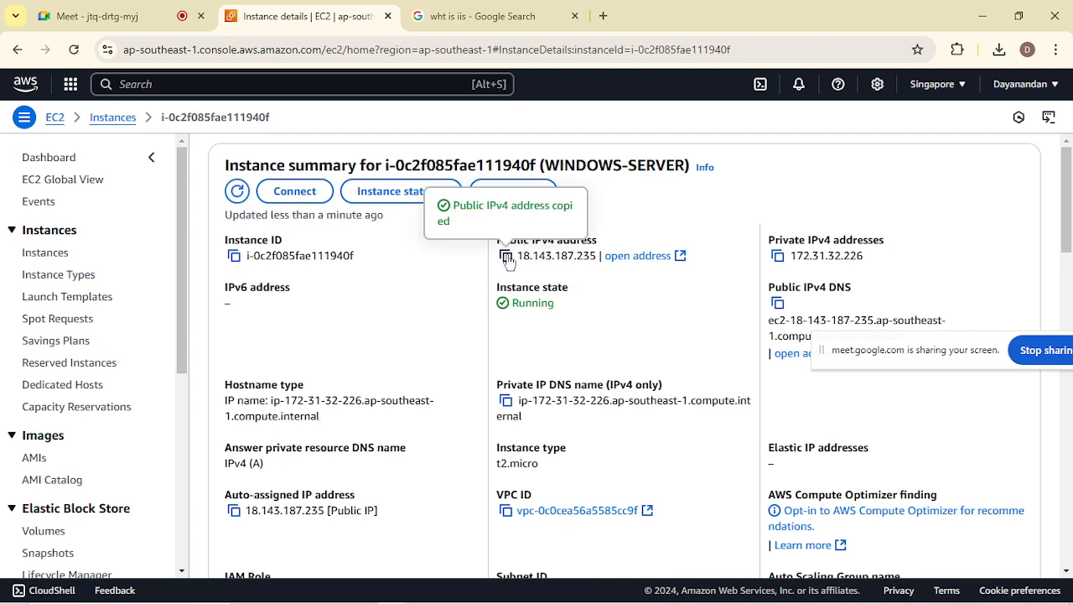
Load the copied address 18.143.187.235 in a new browser tab.
left_click(604, 16)
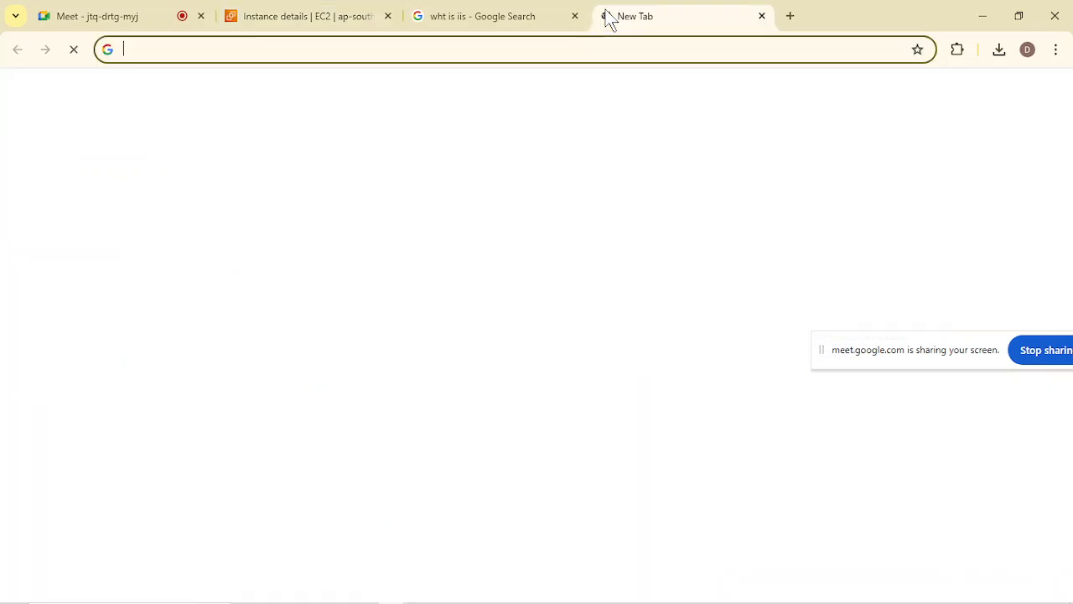
key("ctrl+v")
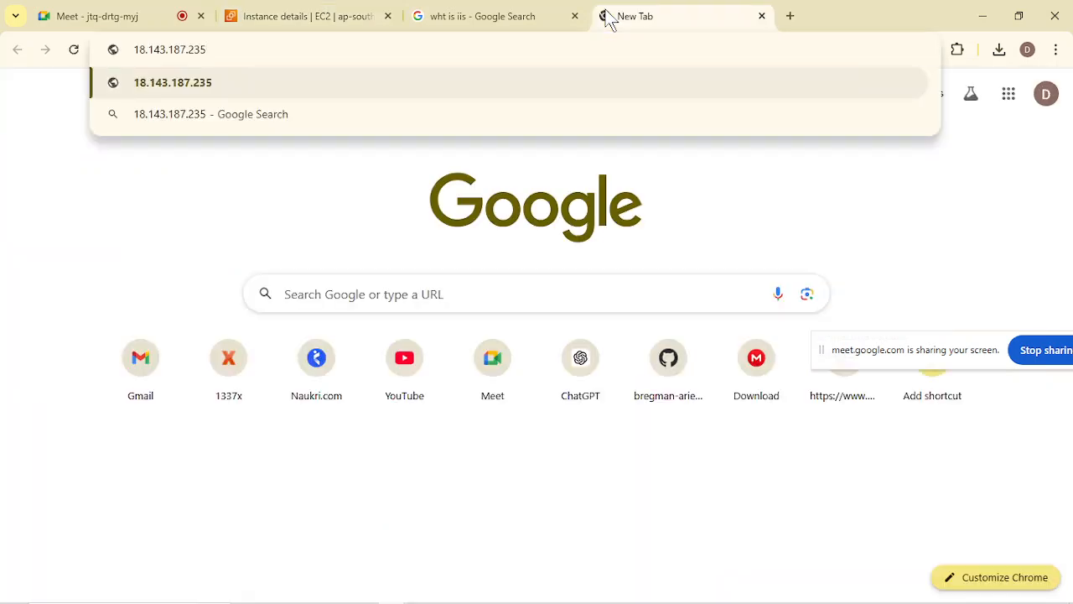
key("Return")
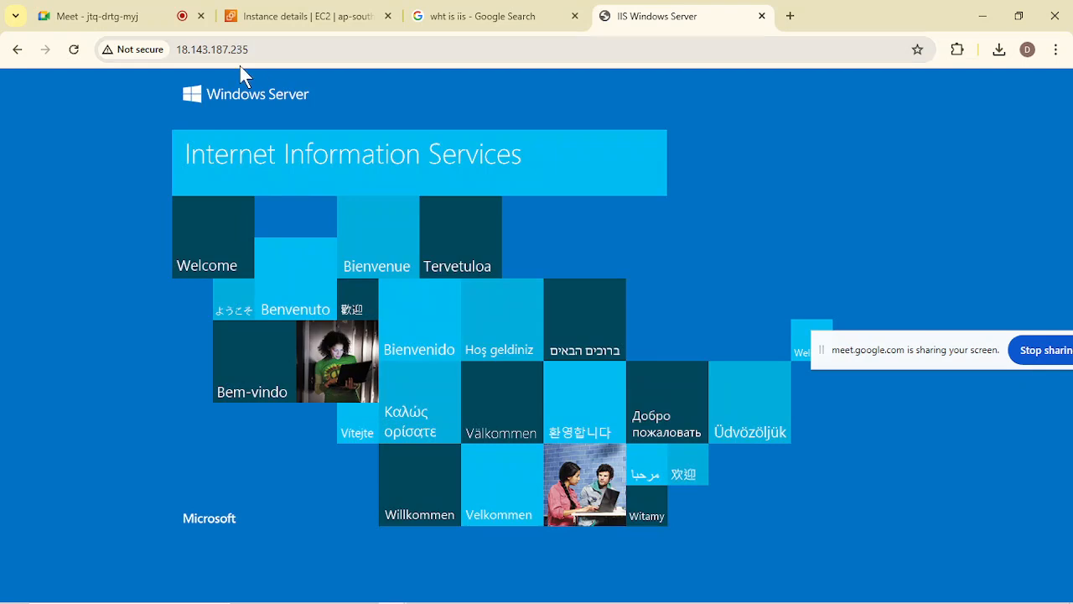
Append port :80 to the server's address, highlight it and reload the page.
left_click(278, 49)
left_click(277, 49)
type(":80")
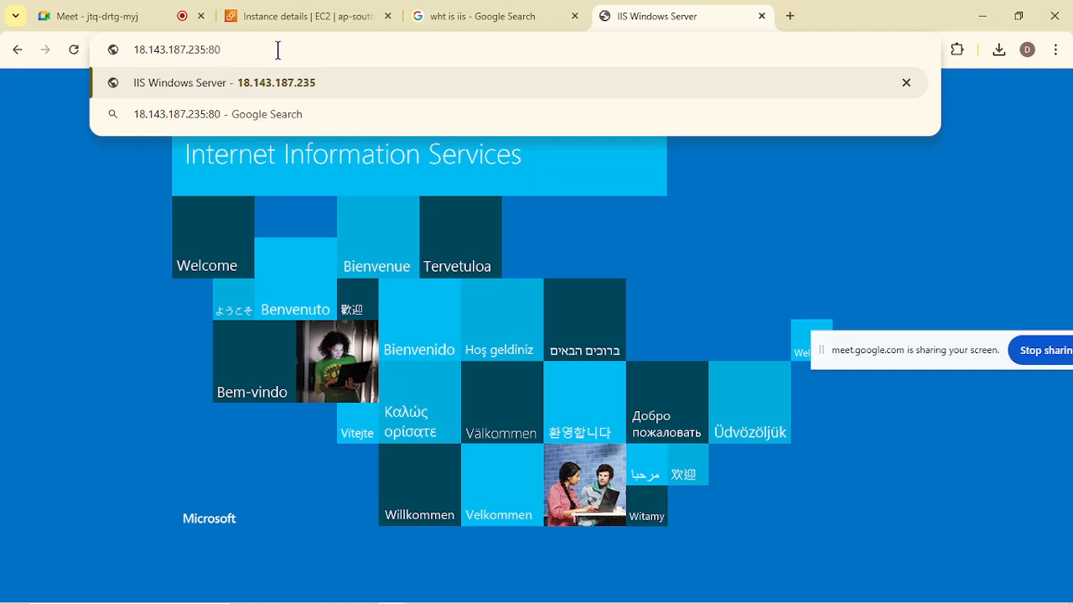
double_click(214, 49)
left_click(228, 49)
key("Return")
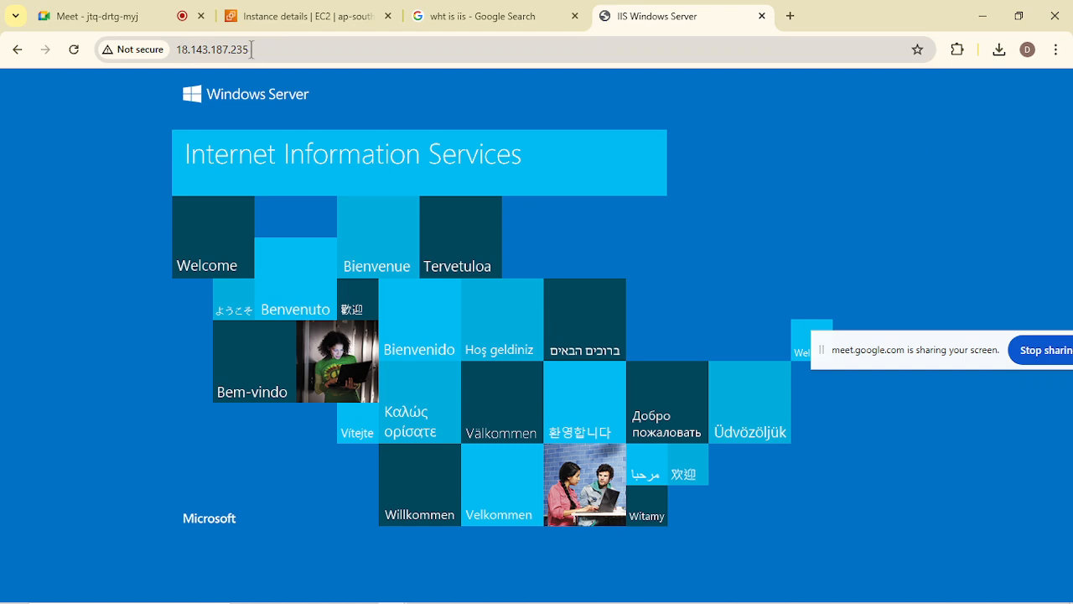
left_click(252, 50)
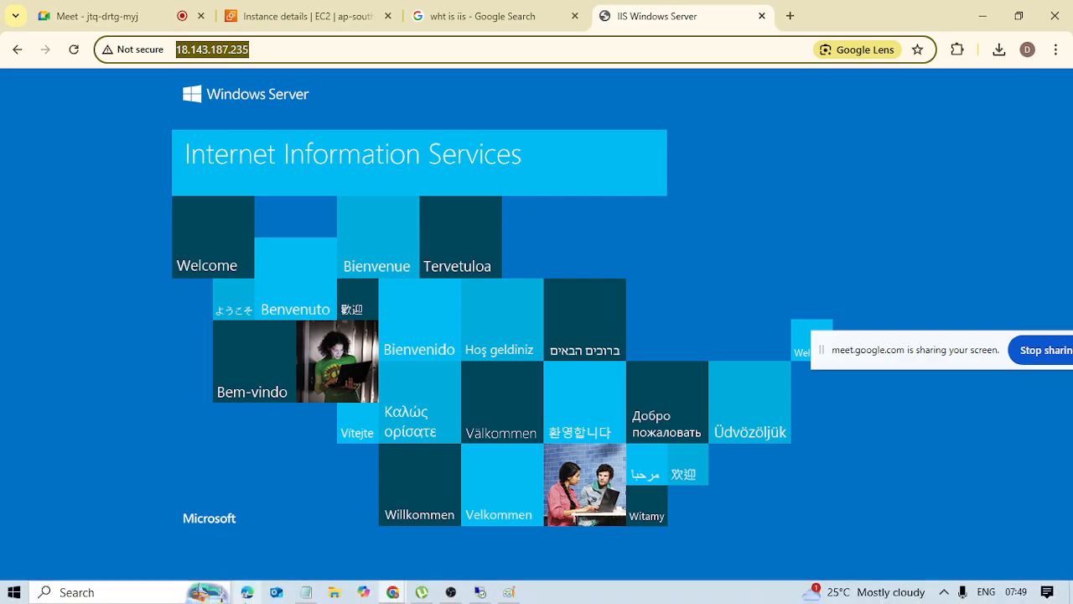
left_click(306, 592)
key("Return")
key("Return")
key("ctrl+v")
Compare the pasted URL's http prefix with the APP port note, highlighting 80(http) and https there.
left_click_drag(7, 448, 61, 449)
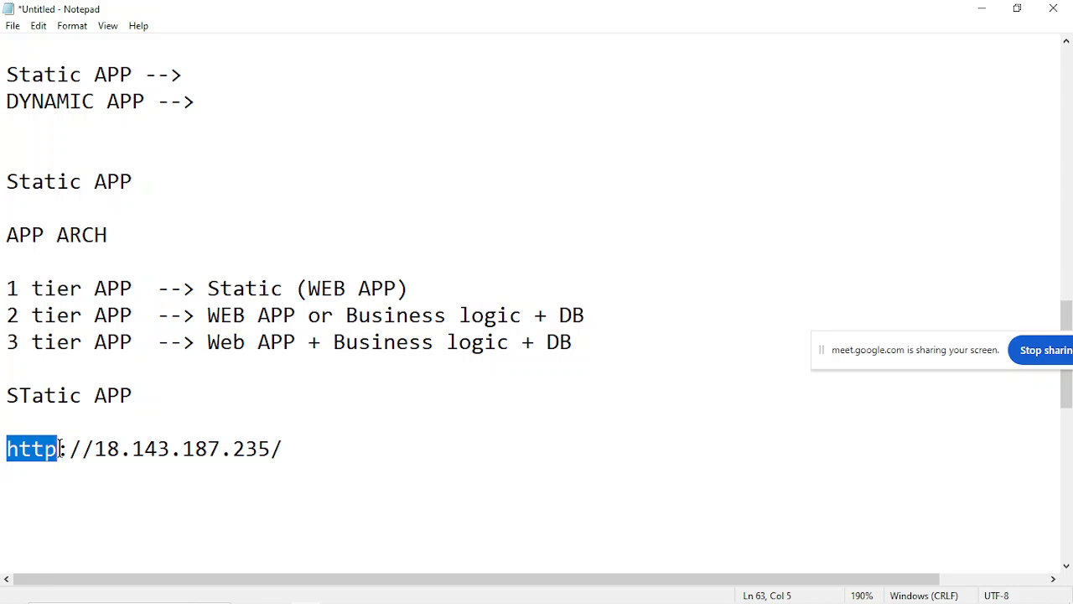
left_click(61, 448)
scroll(245, 340, "up", 5)
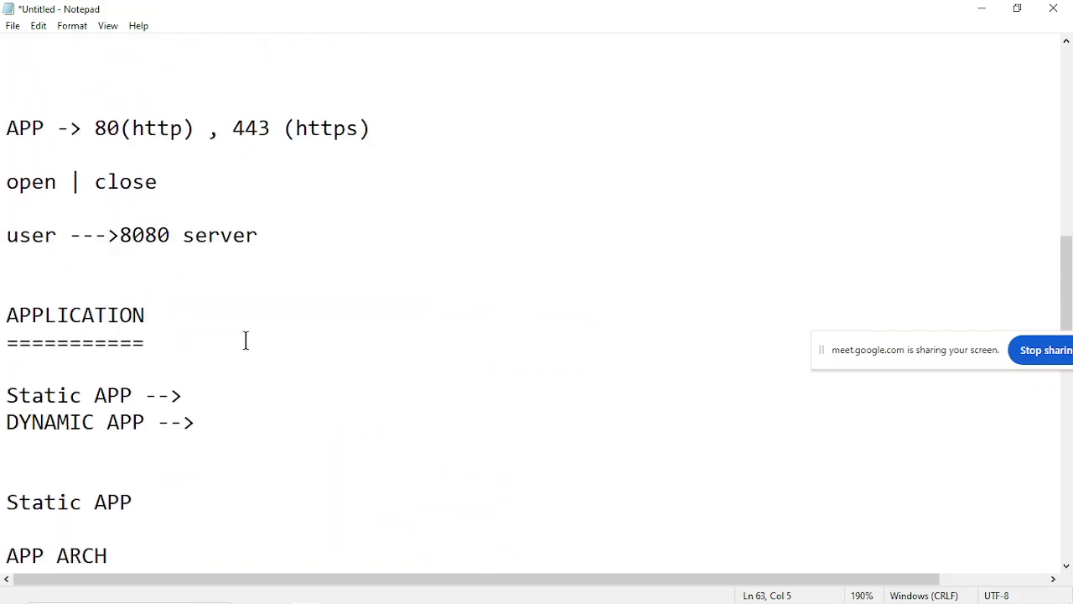
left_click_drag(92, 209, 194, 211)
left_click(194, 209)
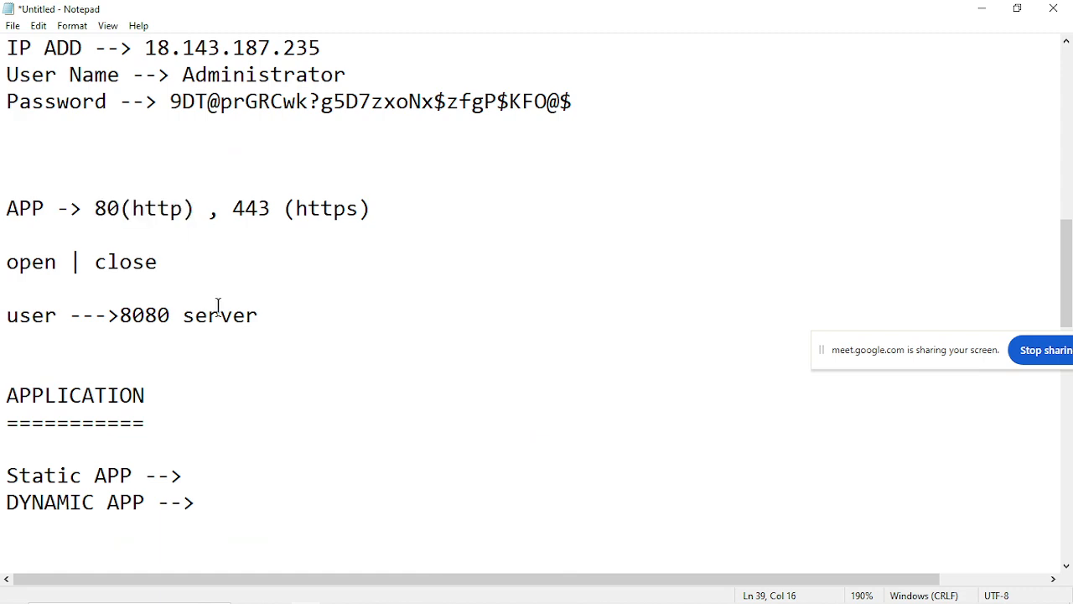
scroll(232, 456, "down", 4)
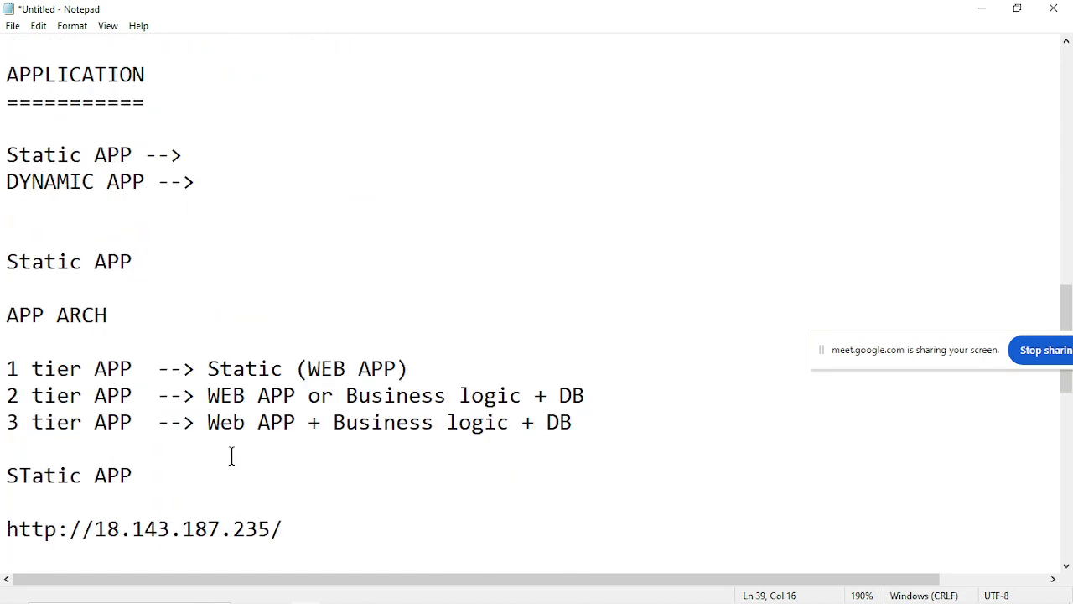
scroll(231, 456, "up", 4)
left_click_drag(132, 449, 182, 449)
left_click(182, 450)
left_click_drag(295, 450, 358, 449)
left_click(358, 449)
scroll(308, 509, "down", 8)
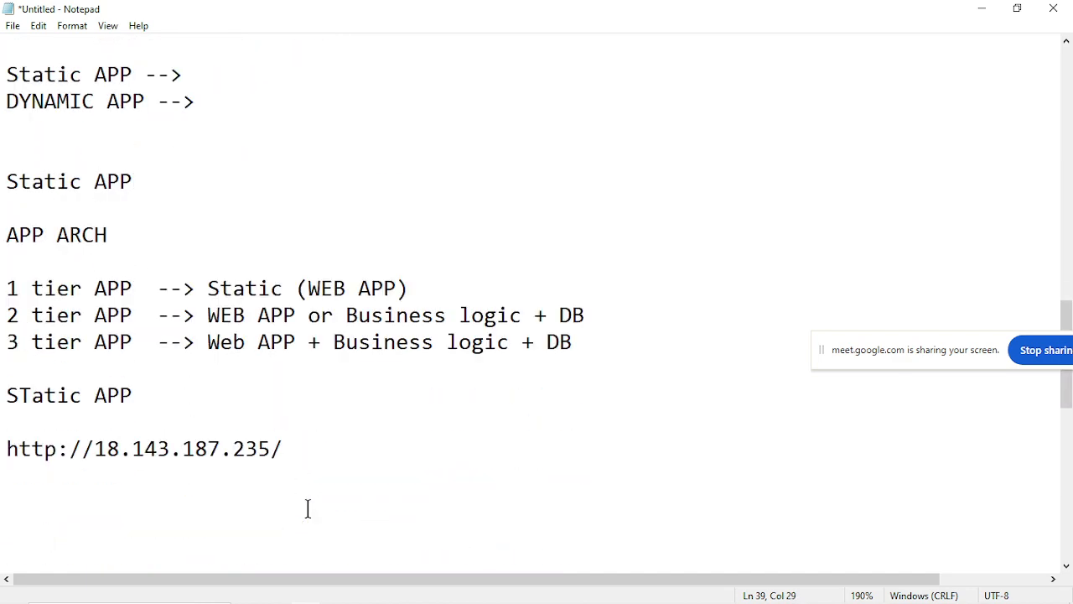
scroll(308, 509, "down", 3)
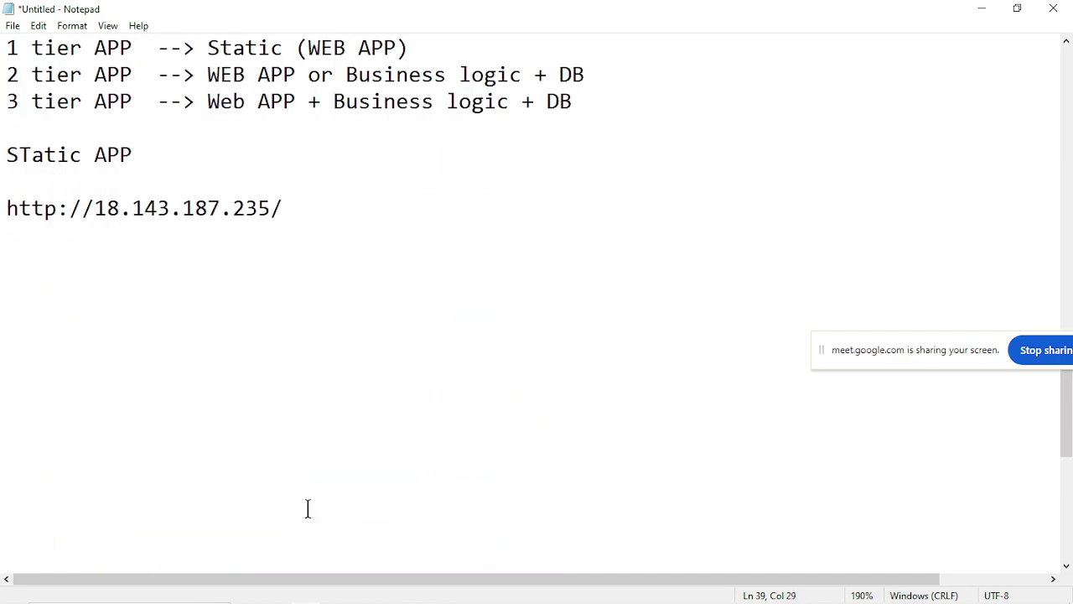
Return to Chrome and open the security certificate of the AWS console site from its connection details.
left_click(983, 9)
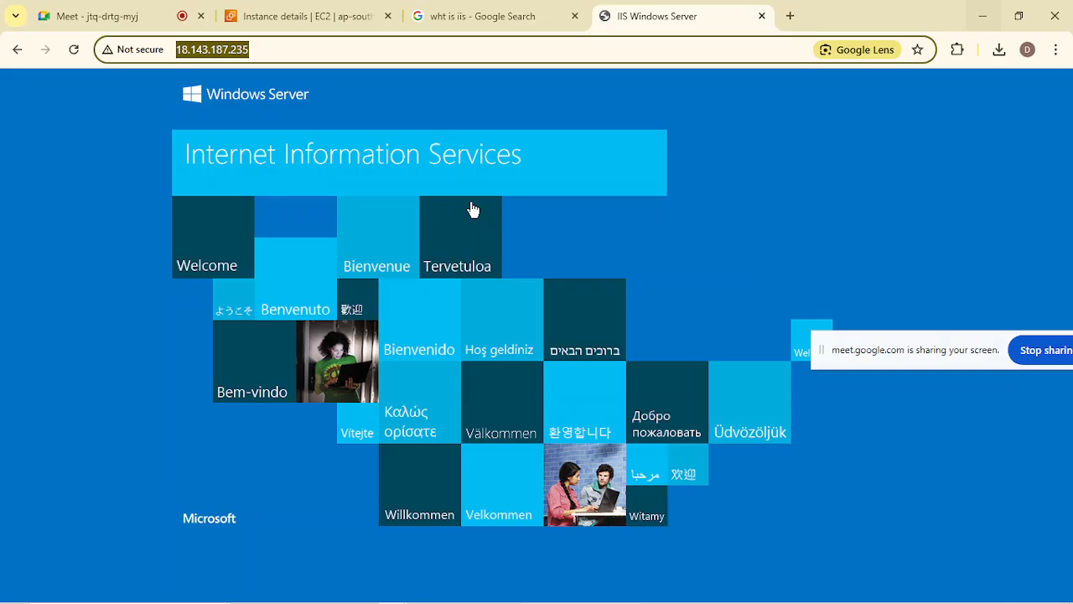
left_click(344, 89)
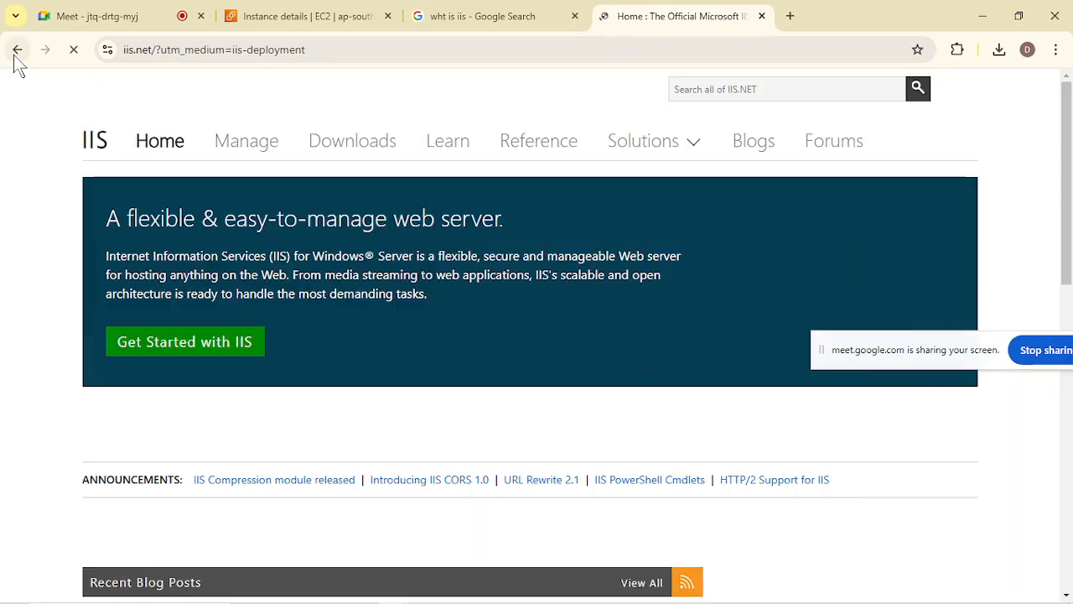
left_click(17, 52)
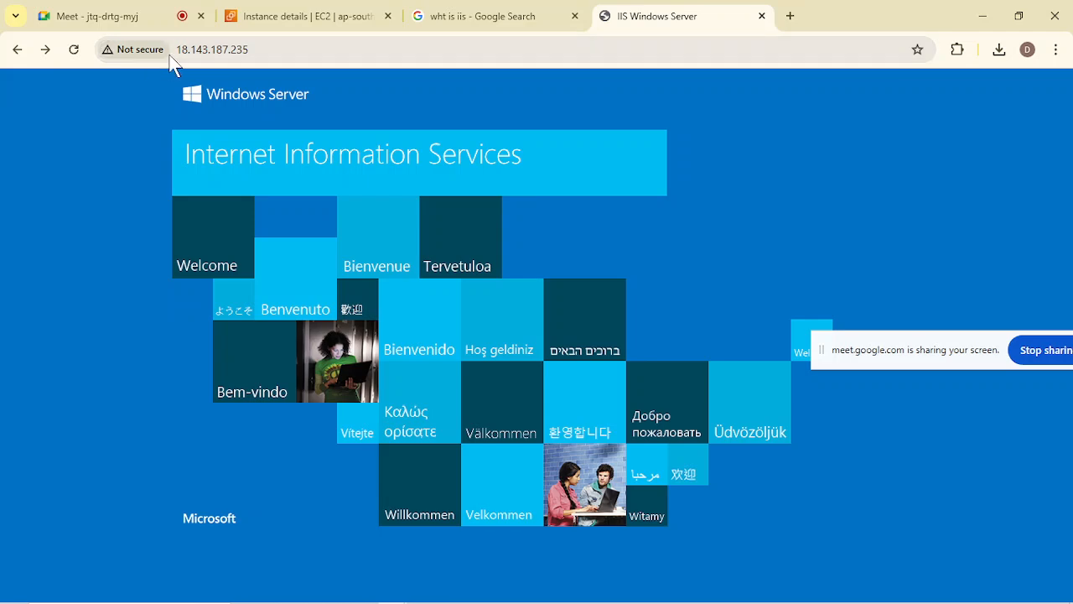
left_click(337, 2)
left_click(107, 49)
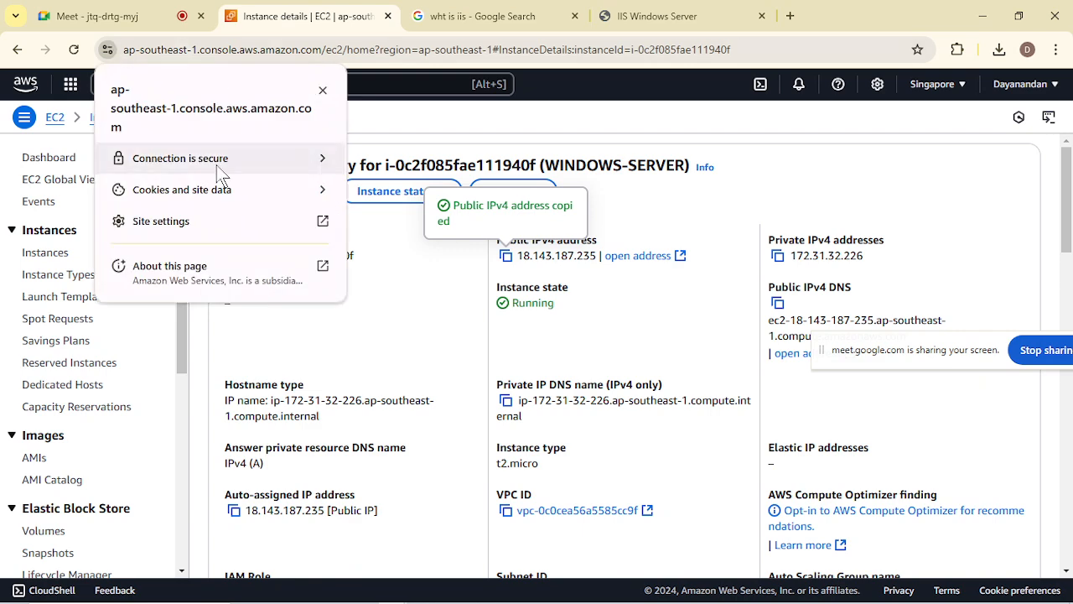
left_click(323, 160)
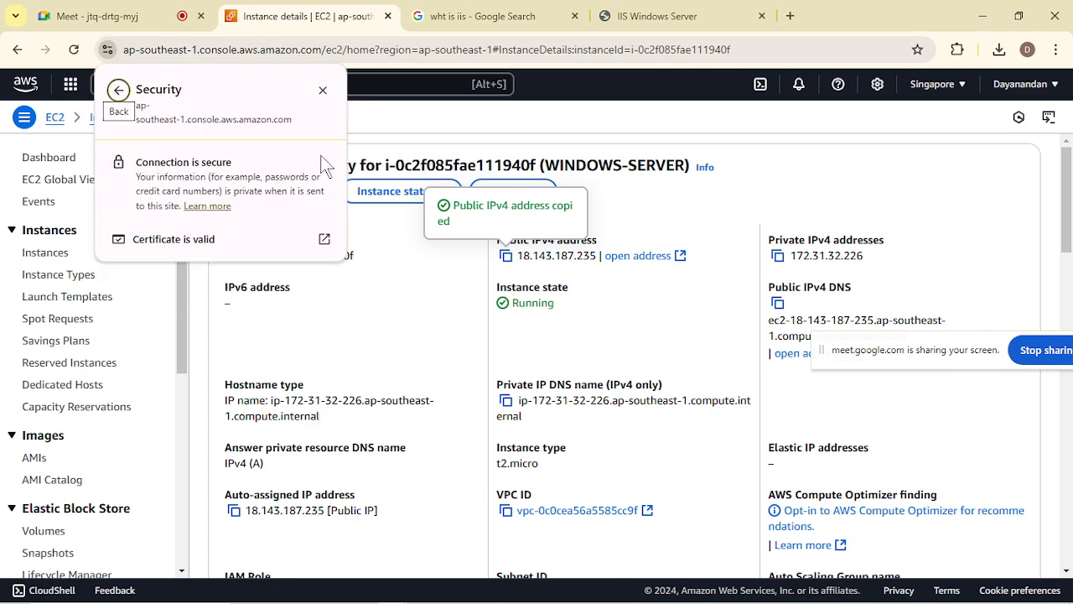
left_click(222, 247)
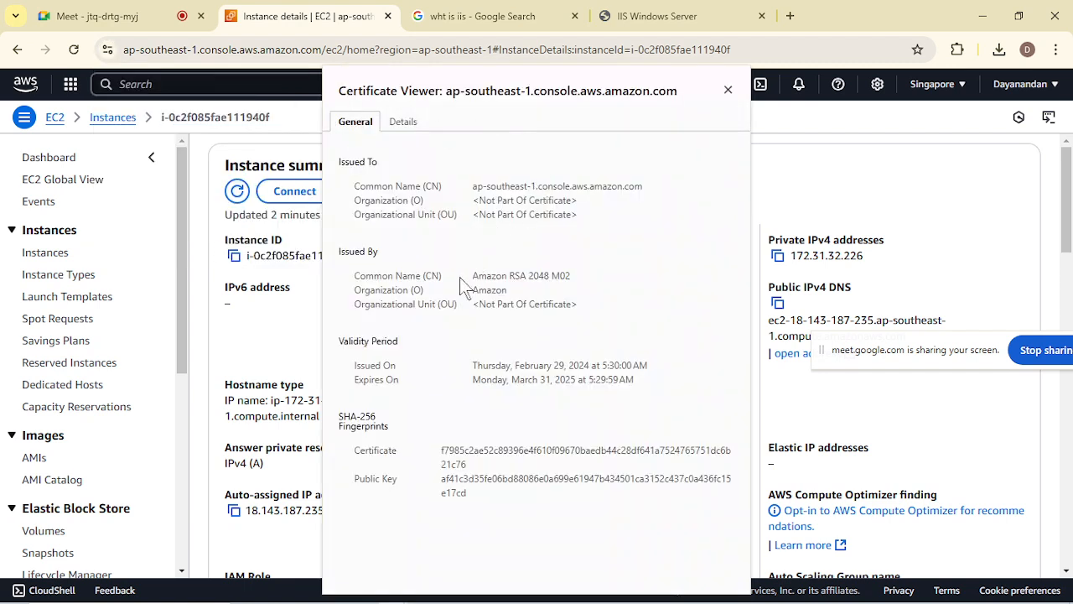
Highlight the certificate's Issued By details, close the certificate viewer and return to the IIS Windows Server page.
left_click_drag(466, 275, 609, 315)
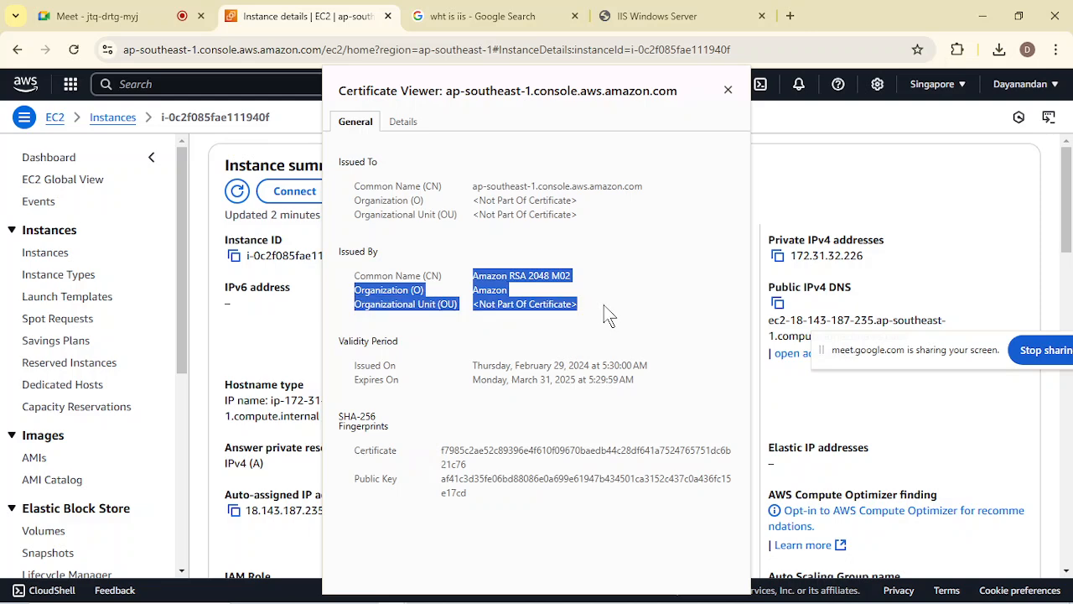
left_click(609, 316)
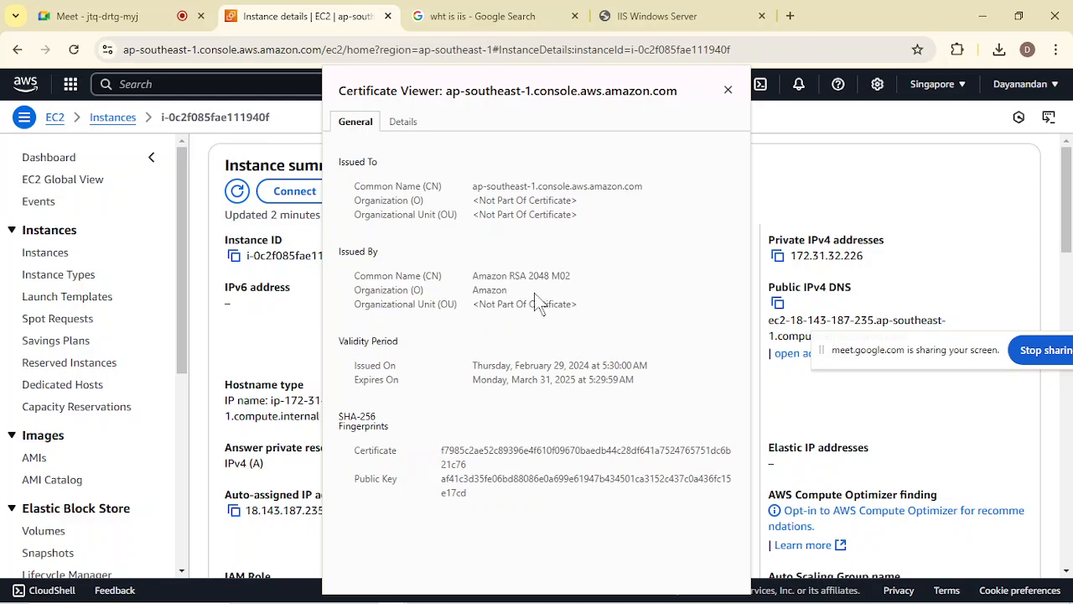
left_click(734, 91)
left_click(673, 5)
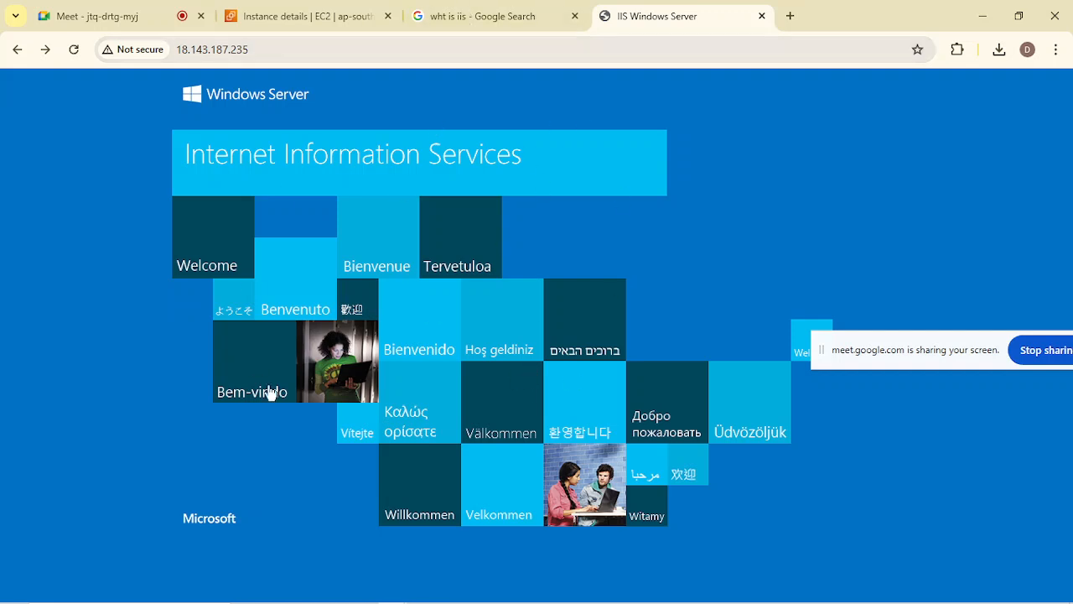
Switch to Paint to view the Server, Middleware (IIS) and APP diagram, and return to the IIS Windows Server page.
mouse_move(451, 600)
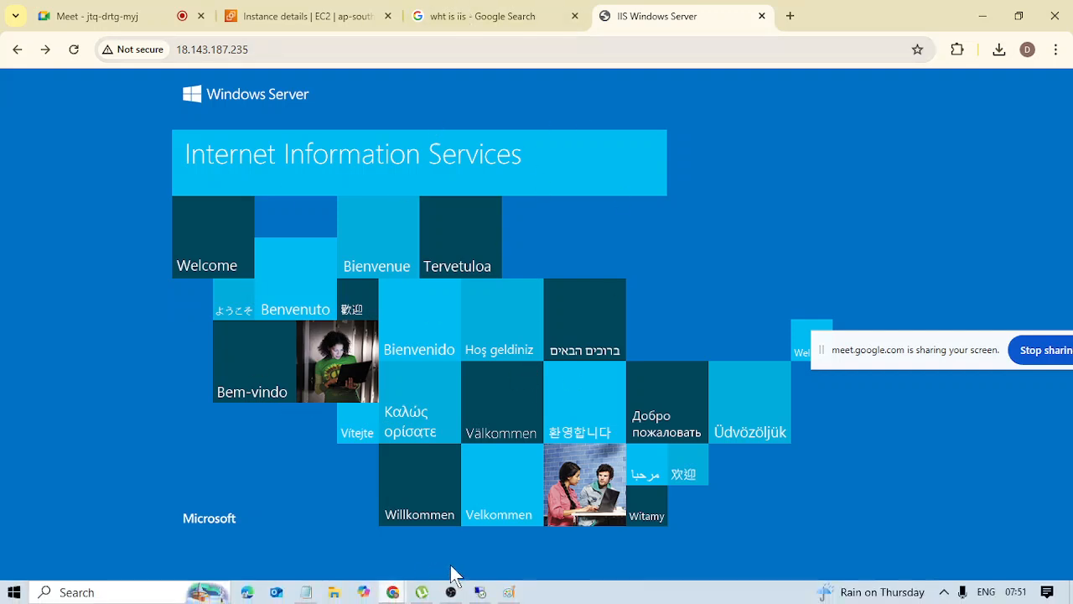
left_click(509, 592)
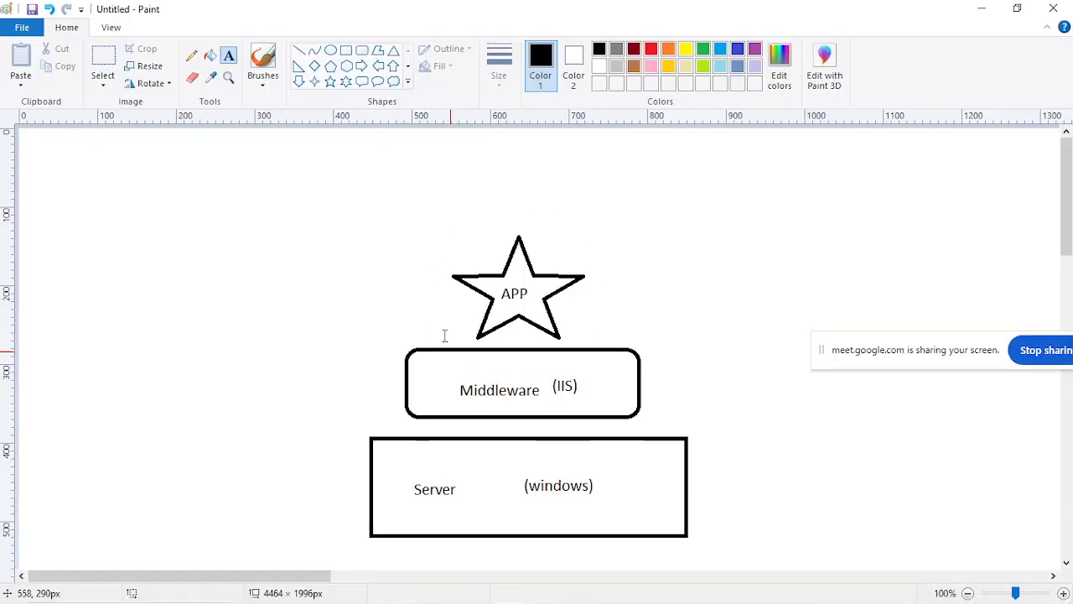
left_click(991, 10)
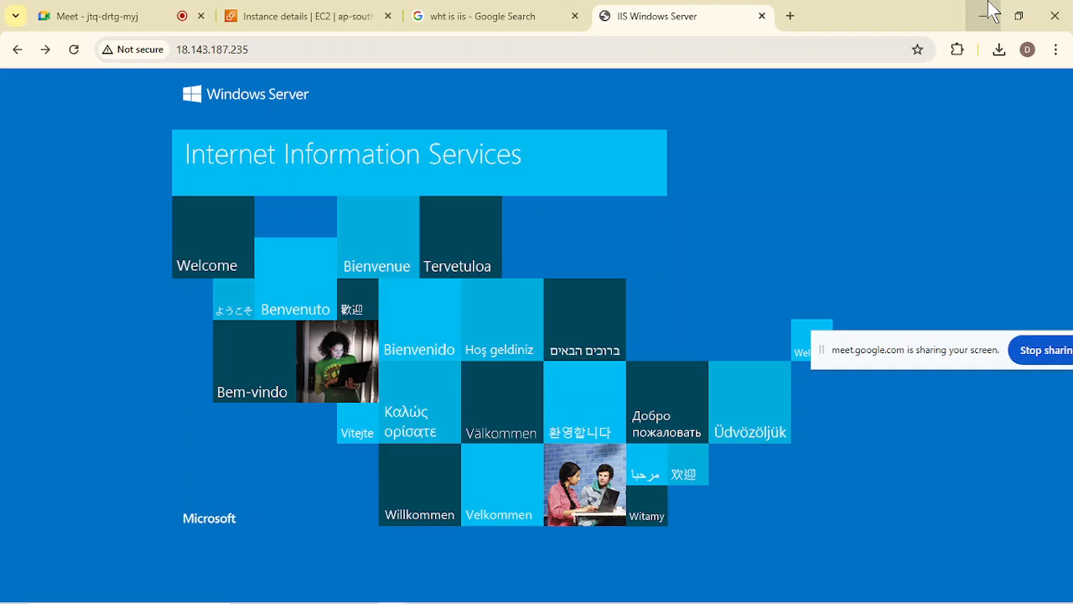
Search Google for free web templates in a new tab and open the Free CSS Templates result.
left_click(790, 12)
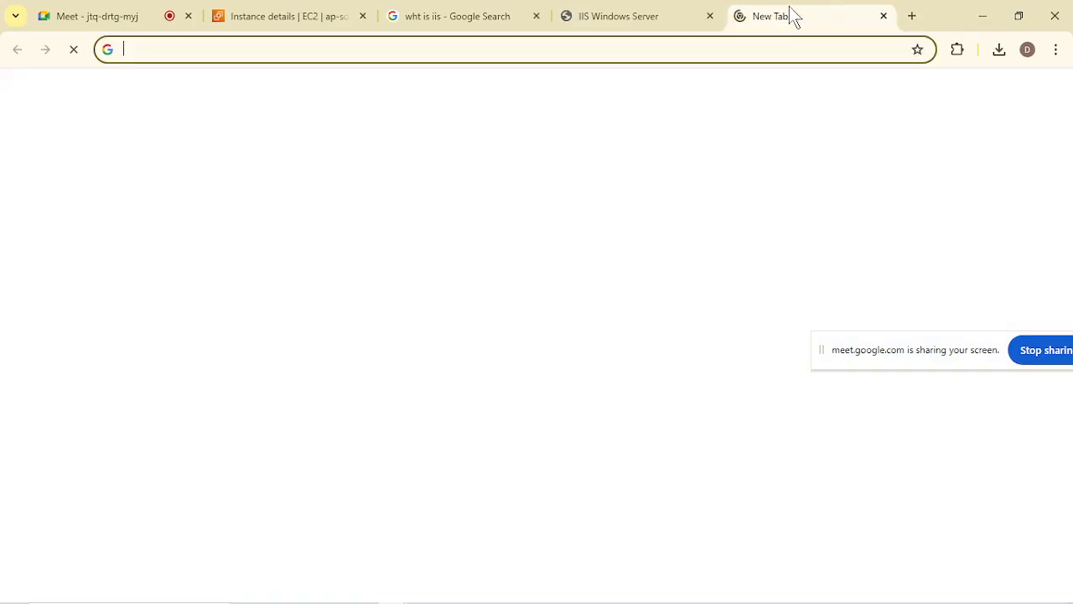
type("free")
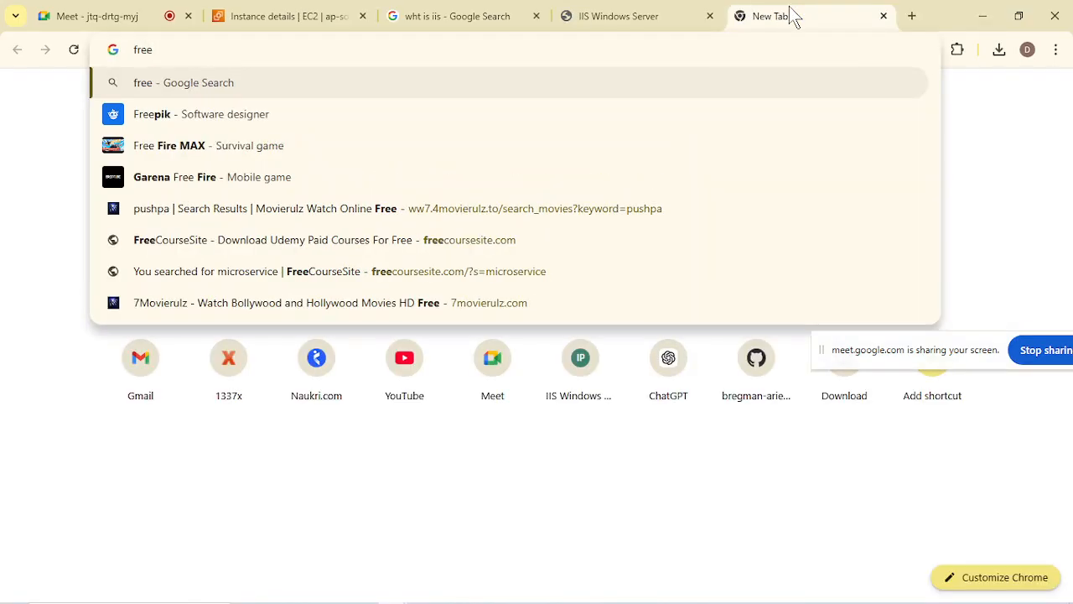
type("webtem")
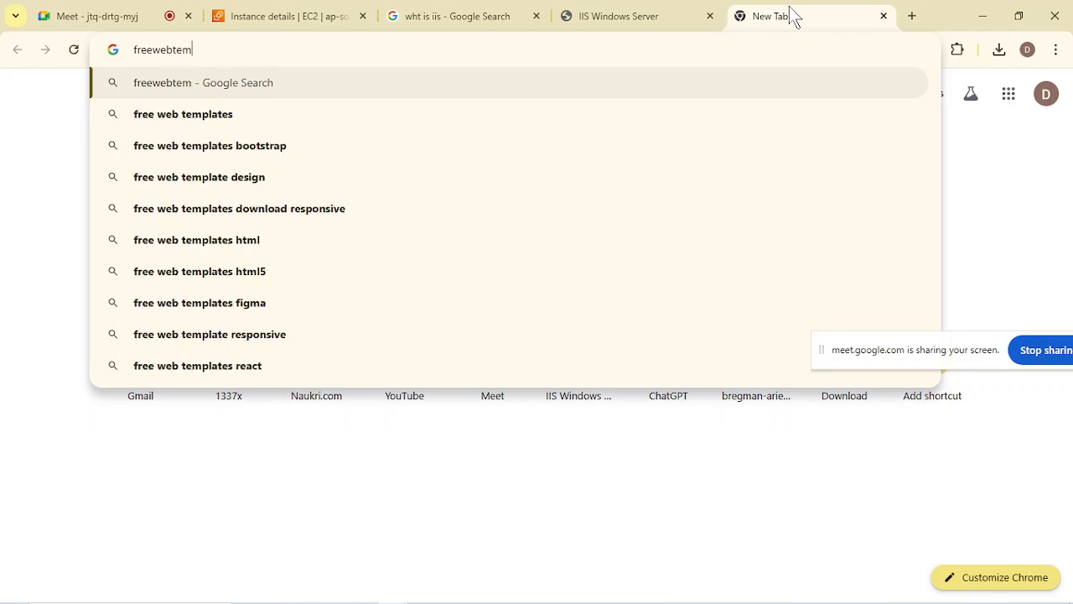
left_click(512, 104)
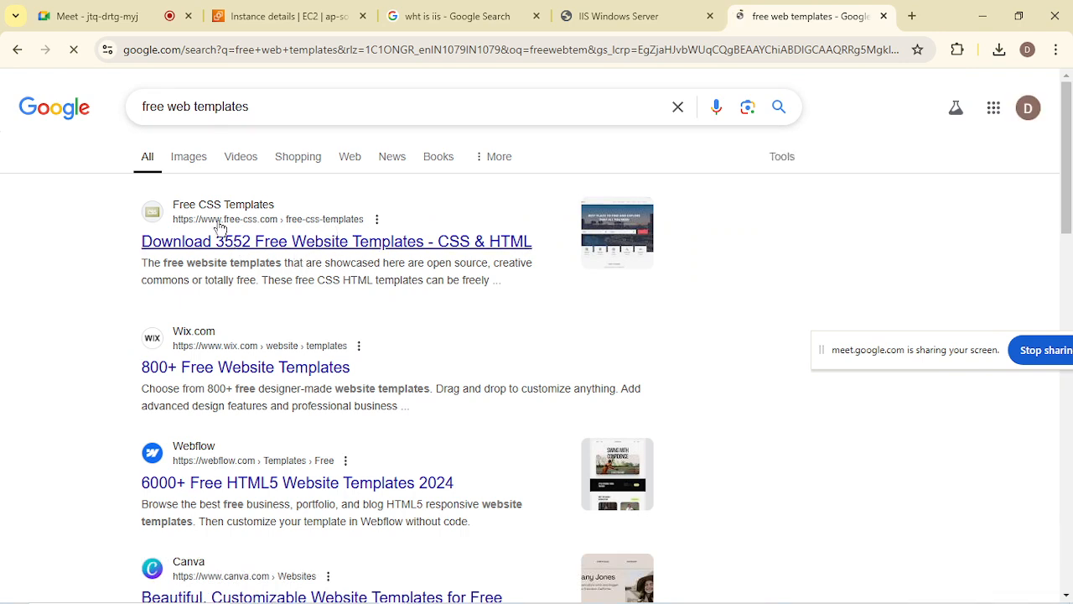
left_click(367, 249)
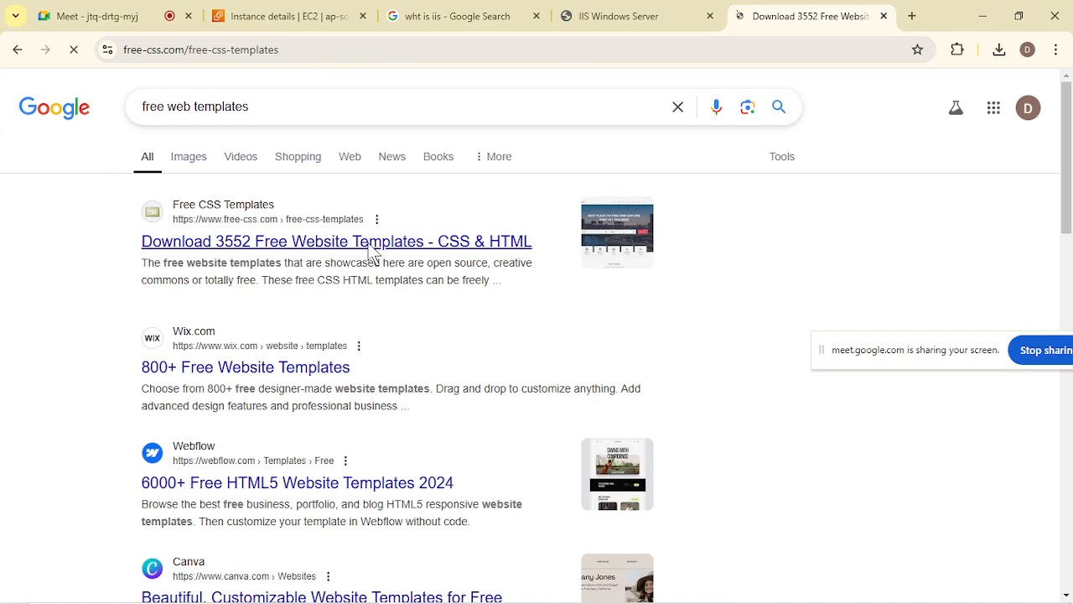
Download the Oxer free CSS template from its page and open the downloaded zip archive.
scroll(534, 402, "down", 2)
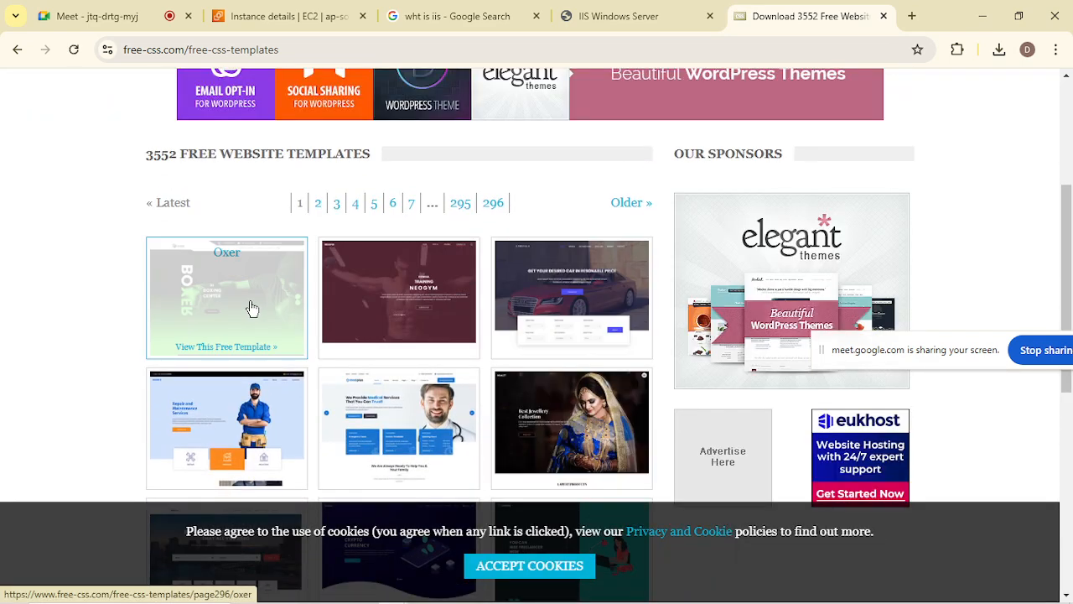
left_click(269, 313)
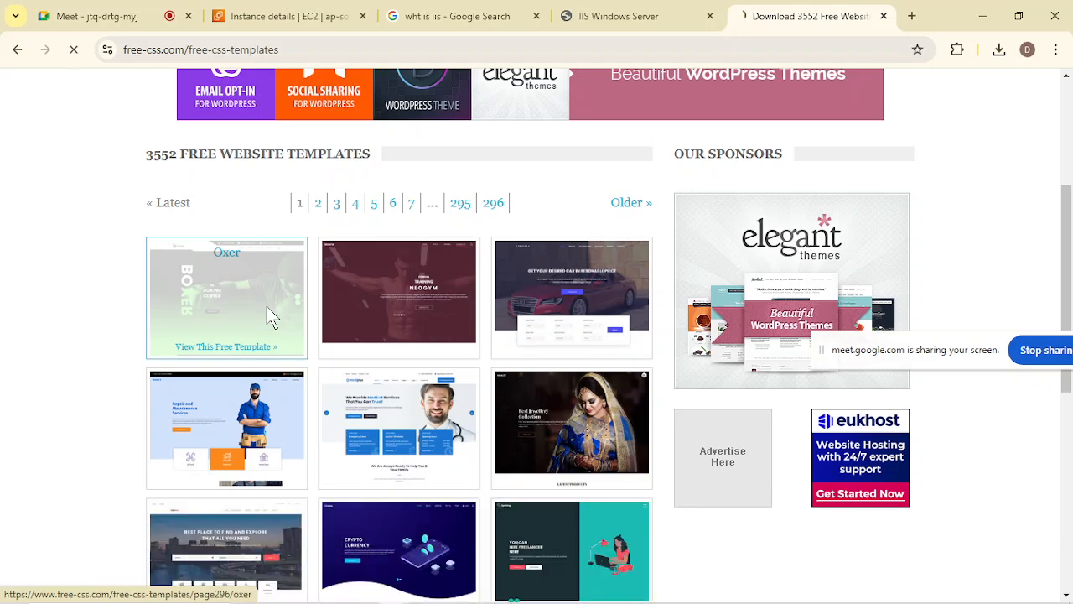
scroll(555, 533, "down", 4)
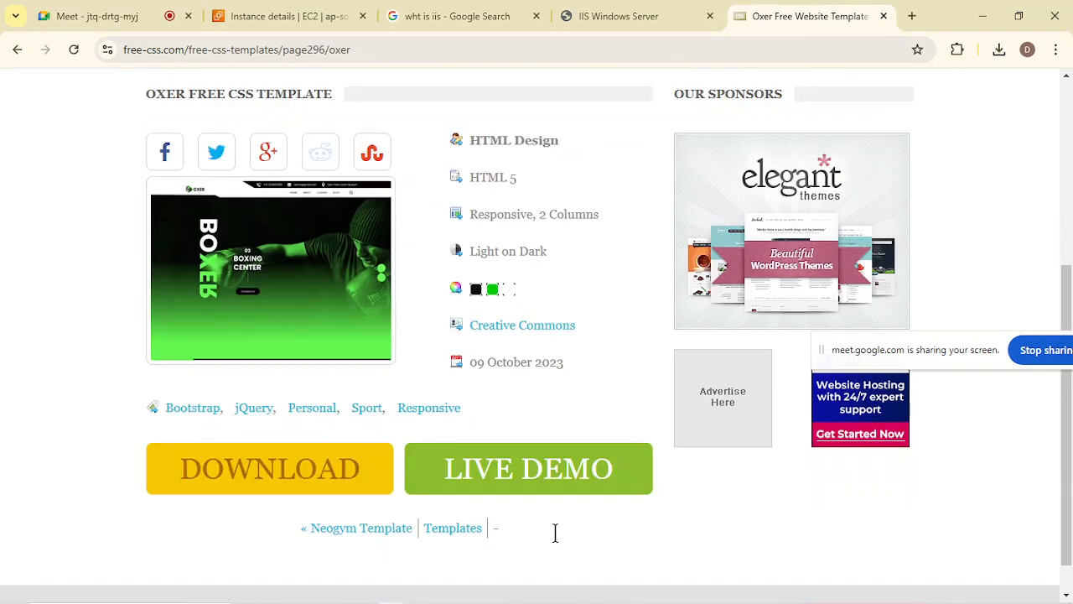
left_click(316, 488)
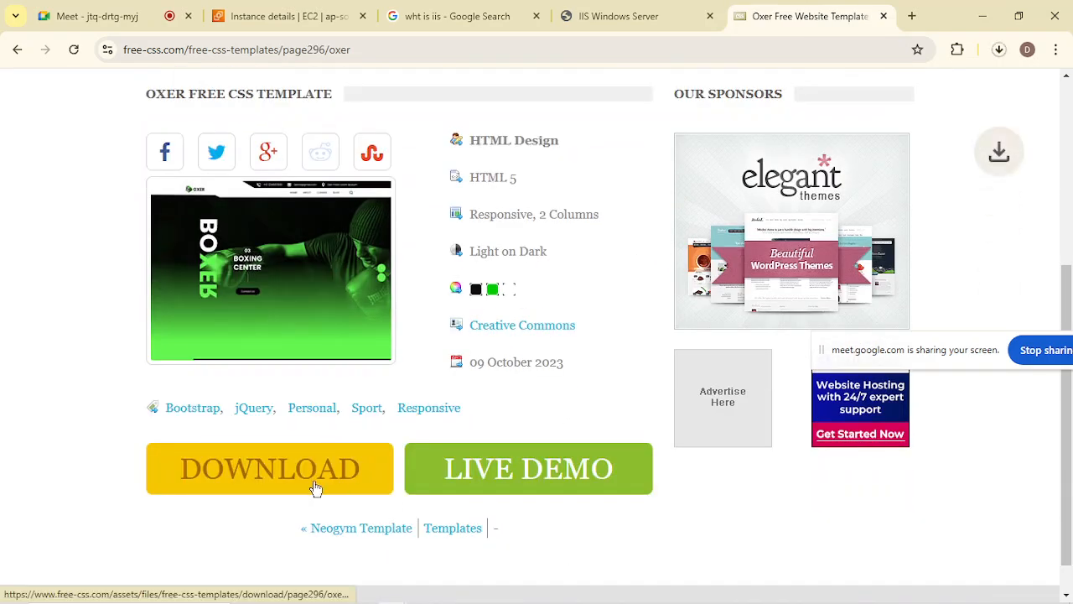
left_click(999, 52)
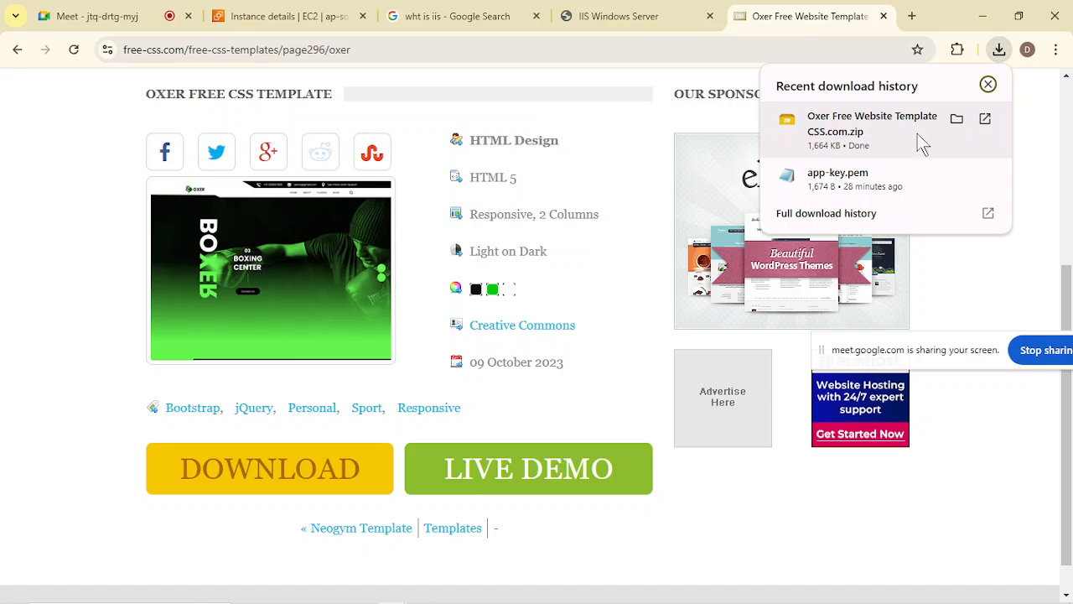
left_click(801, 134)
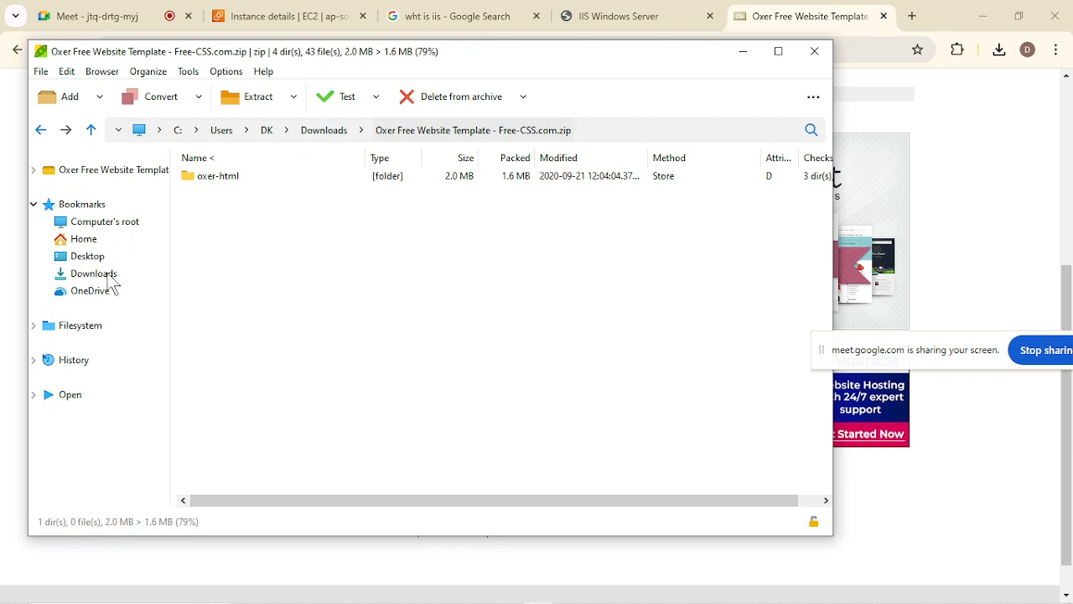
Browse to the Desktop in the archive manager and try to extract to C:\Users\DK\Desktop\.
left_click(94, 257)
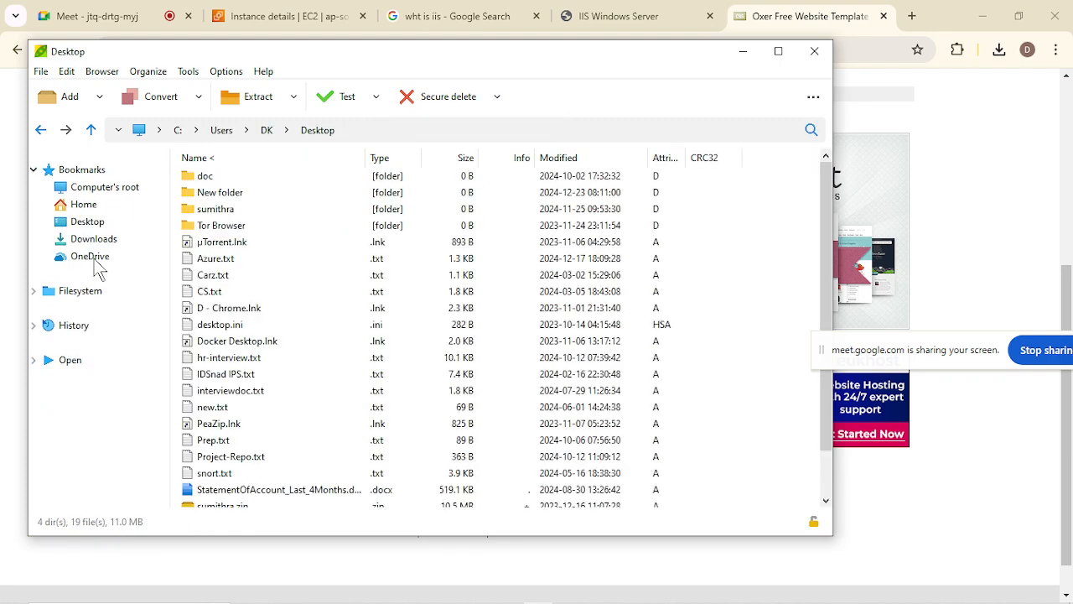
left_click(252, 97)
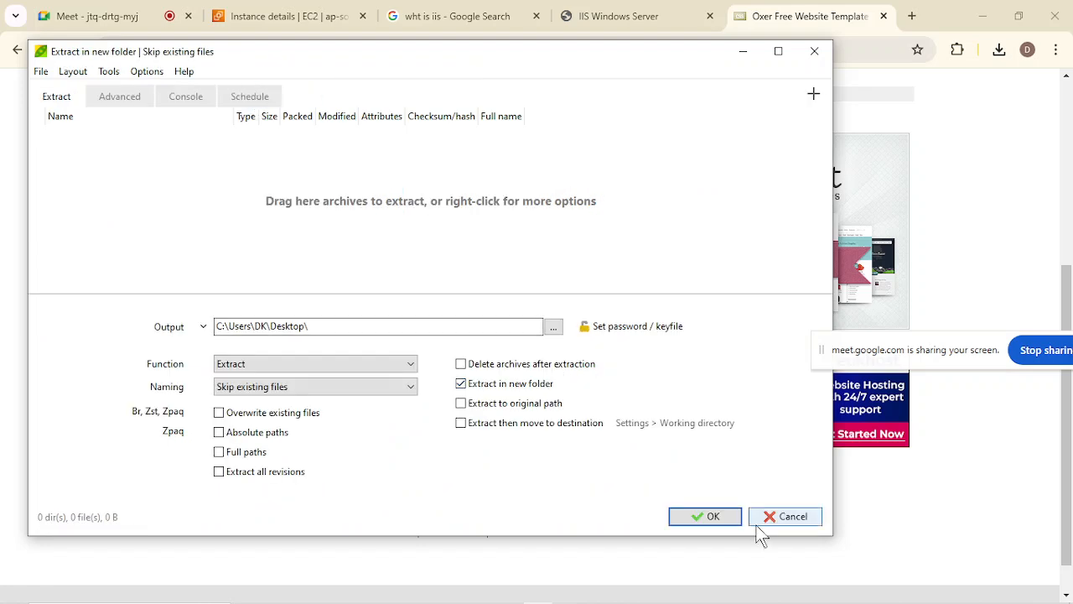
left_click(715, 522)
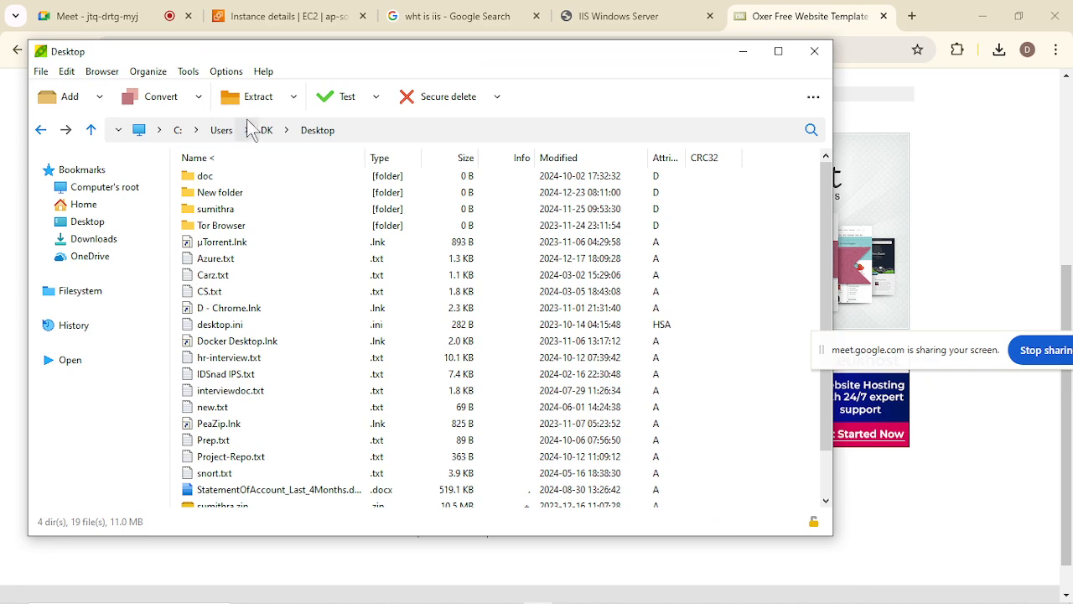
Try Extract all to C:\Users\DK\Desktop\ in a new folder with Skip existing files, and check the Desktop's file list.
left_click(303, 100)
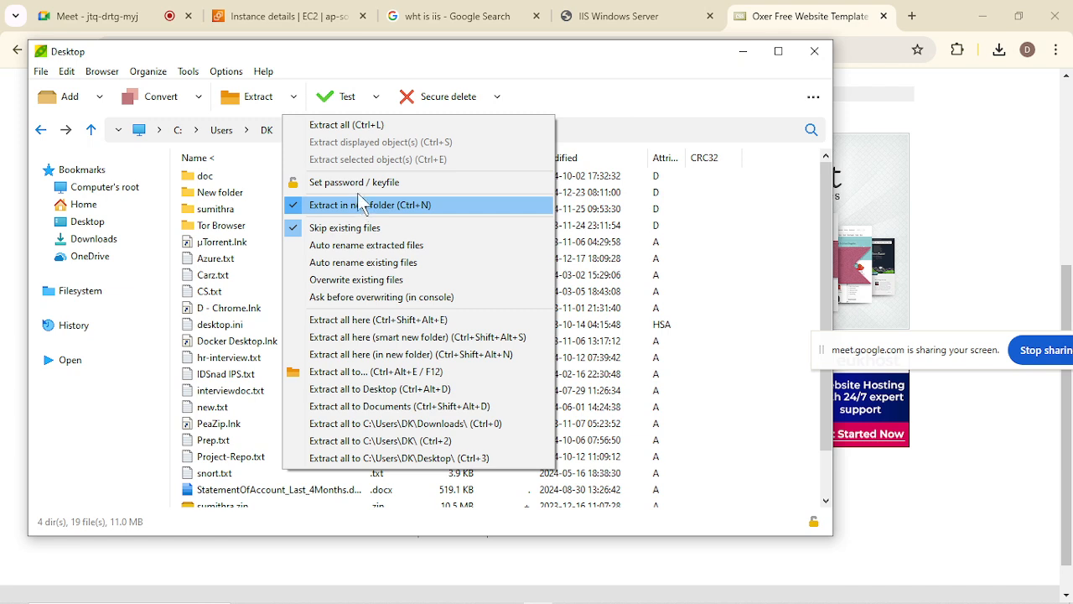
left_click(354, 124)
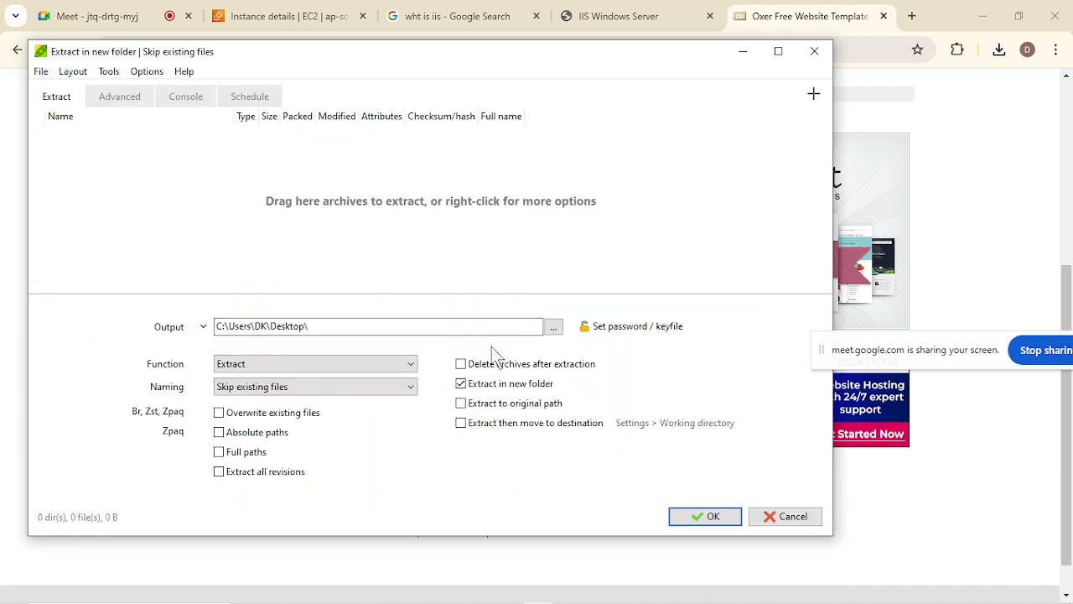
left_click(399, 366)
left_click(398, 366)
left_click(396, 387)
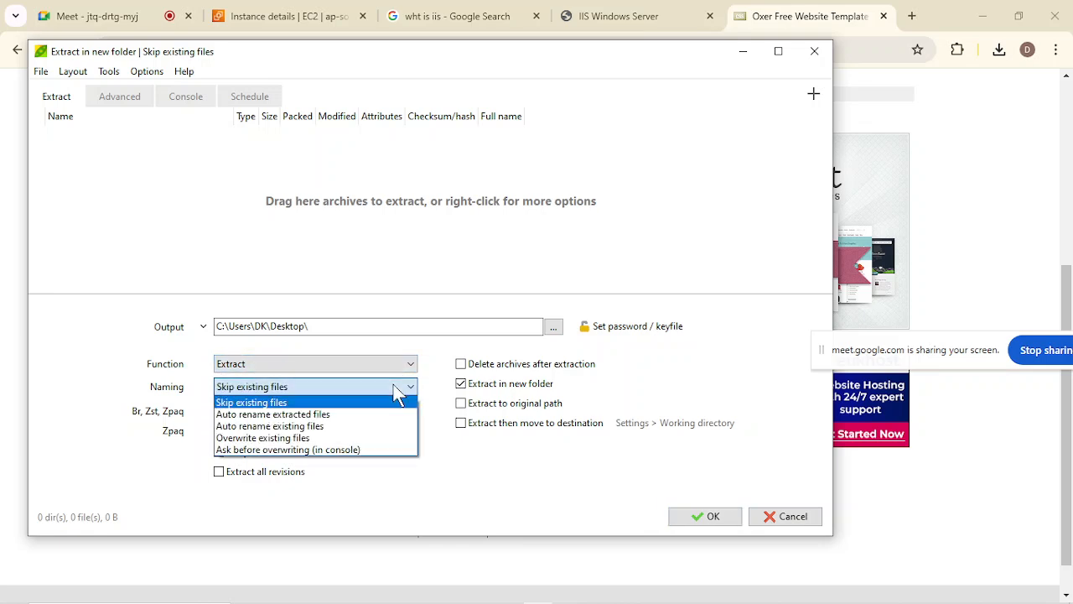
left_click(393, 385)
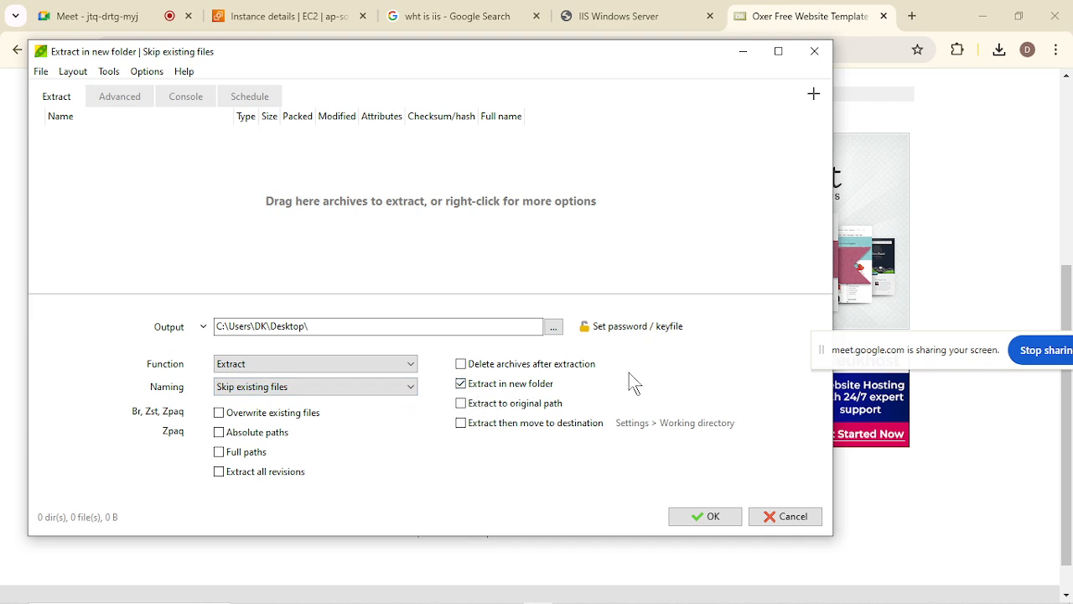
left_click(710, 517)
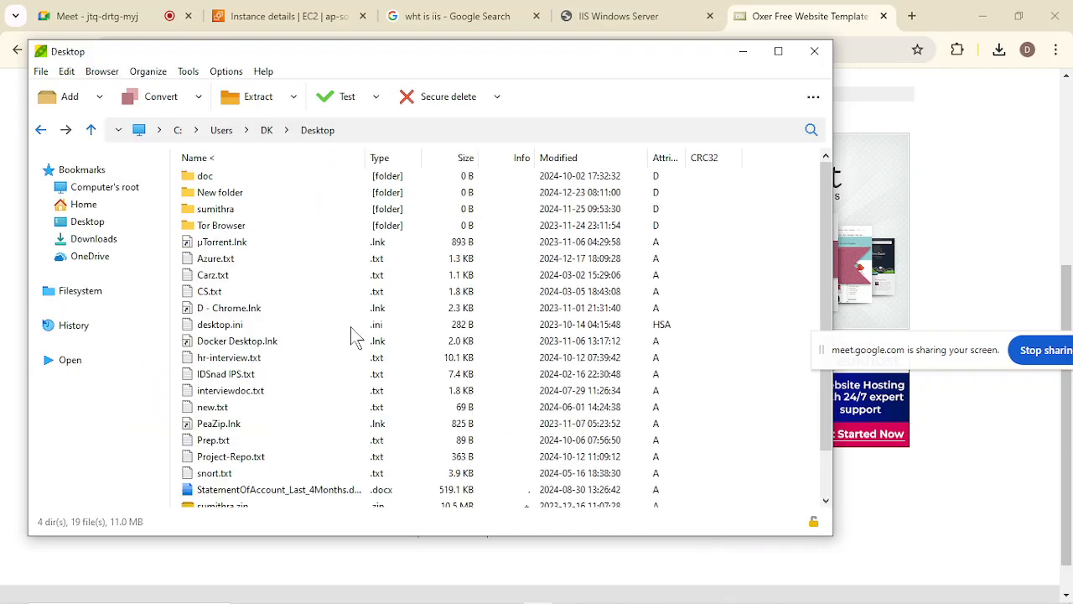
scroll(277, 369, "down", 1)
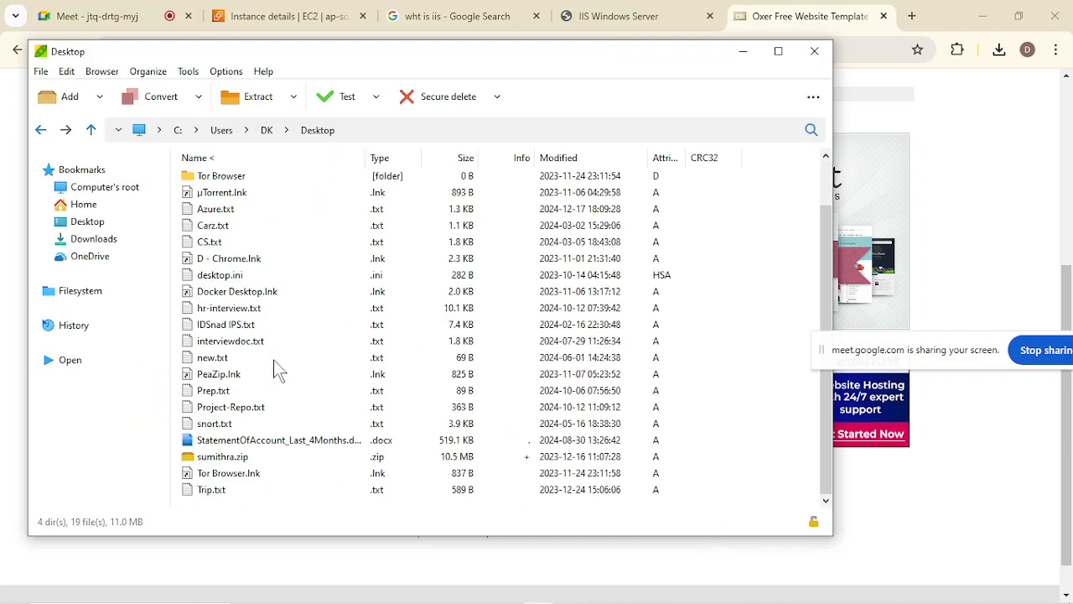
scroll(273, 359, "up", 1)
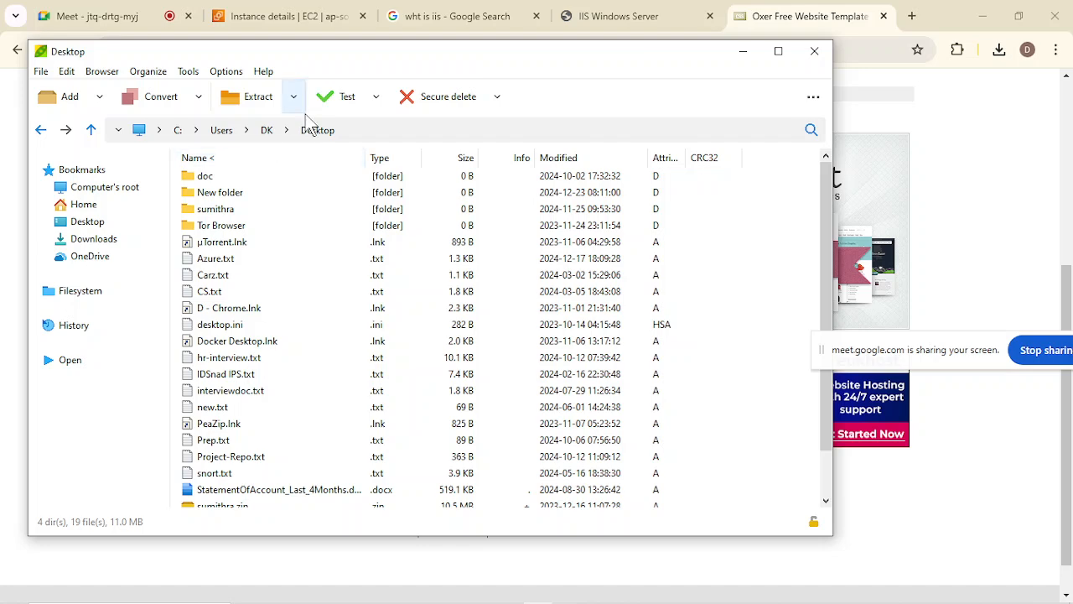
Go back to the Oxer archive, open its oxer-html folder and copy all the files and folders inside.
left_click(42, 131)
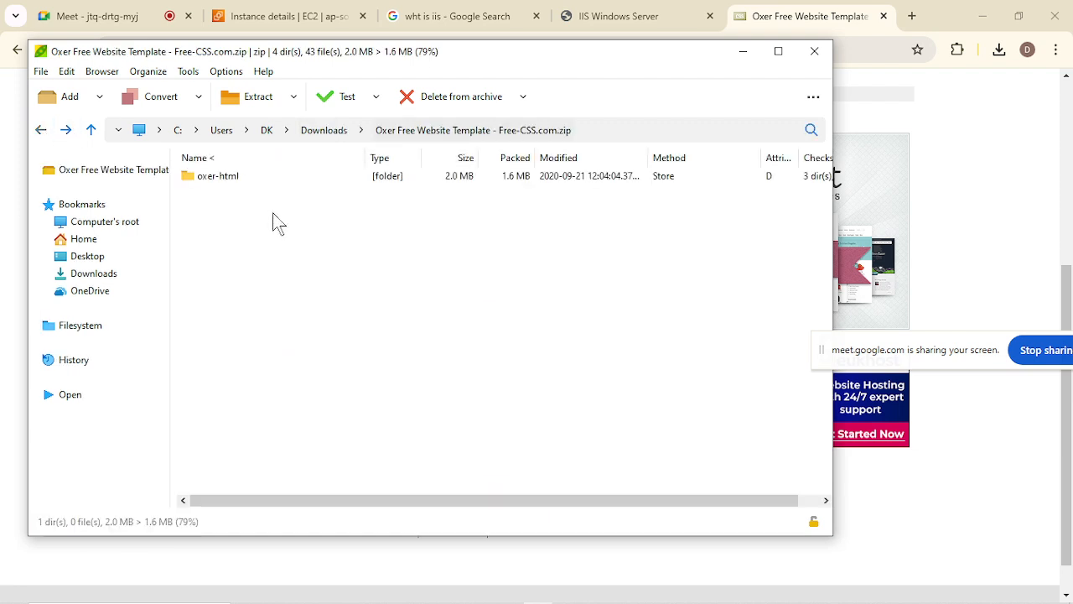
left_click(237, 178)
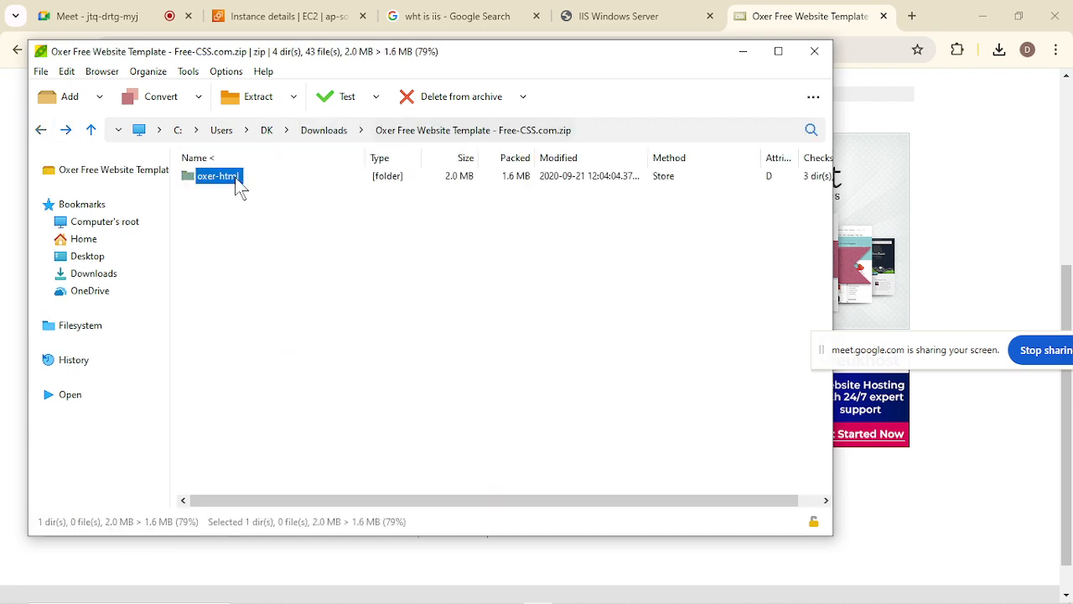
double_click(237, 178)
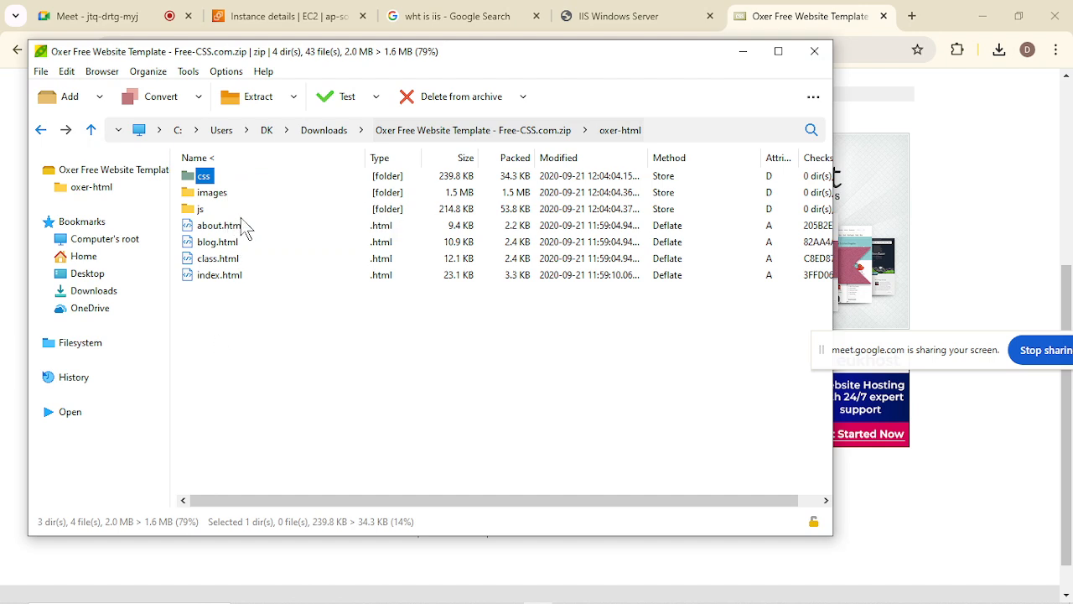
left_click(230, 364)
left_click_drag(210, 317, 198, 179)
key("ctrl+c")
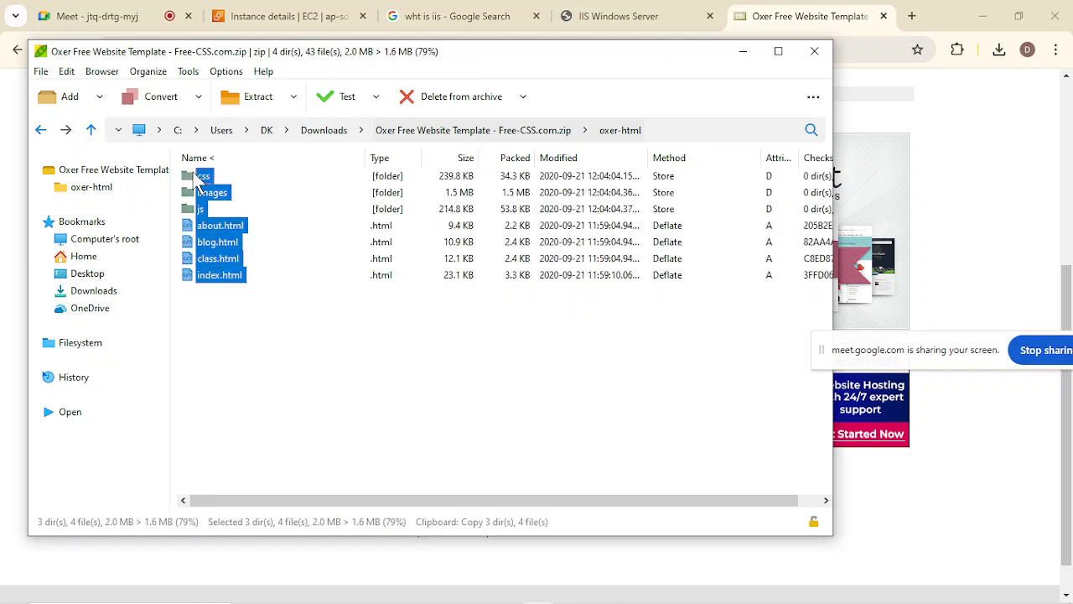
left_click(249, 419)
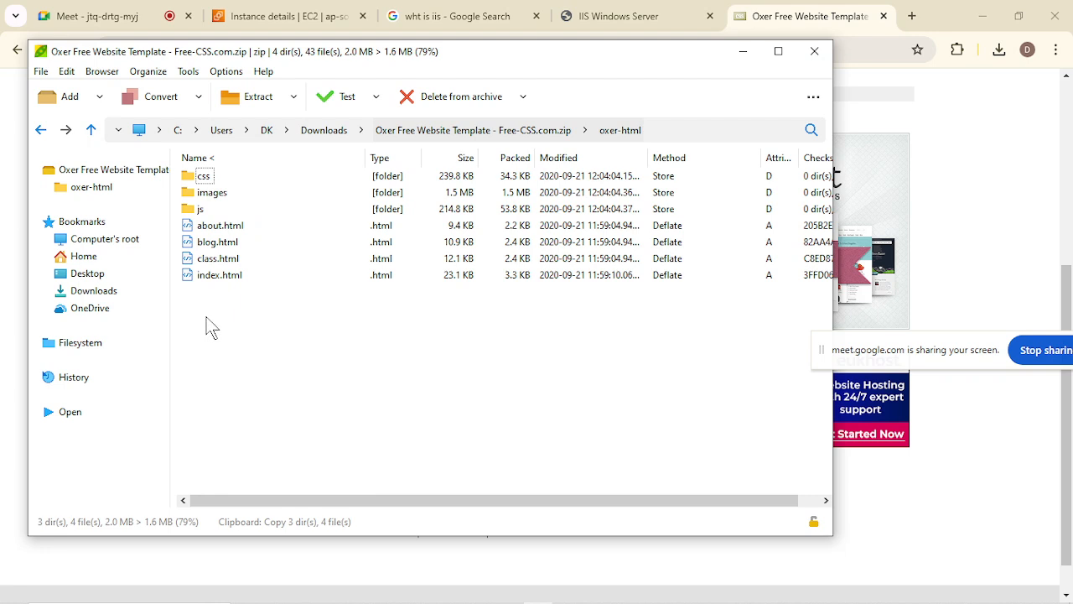
Remove New Text Document.txt from the Desktop's New folder and paste the copied template files there.
left_click(94, 277)
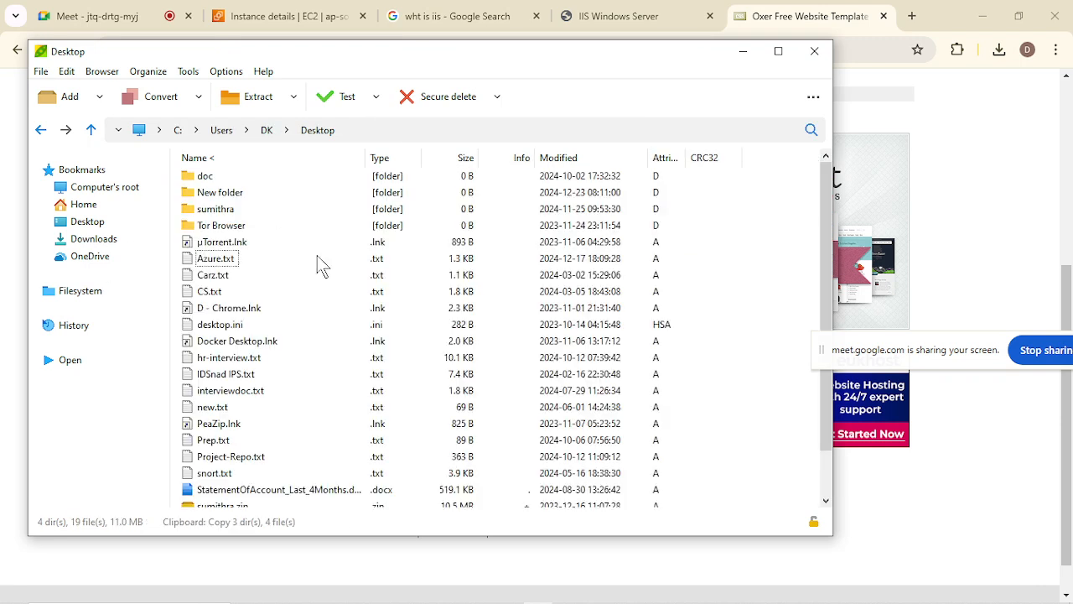
double_click(233, 195)
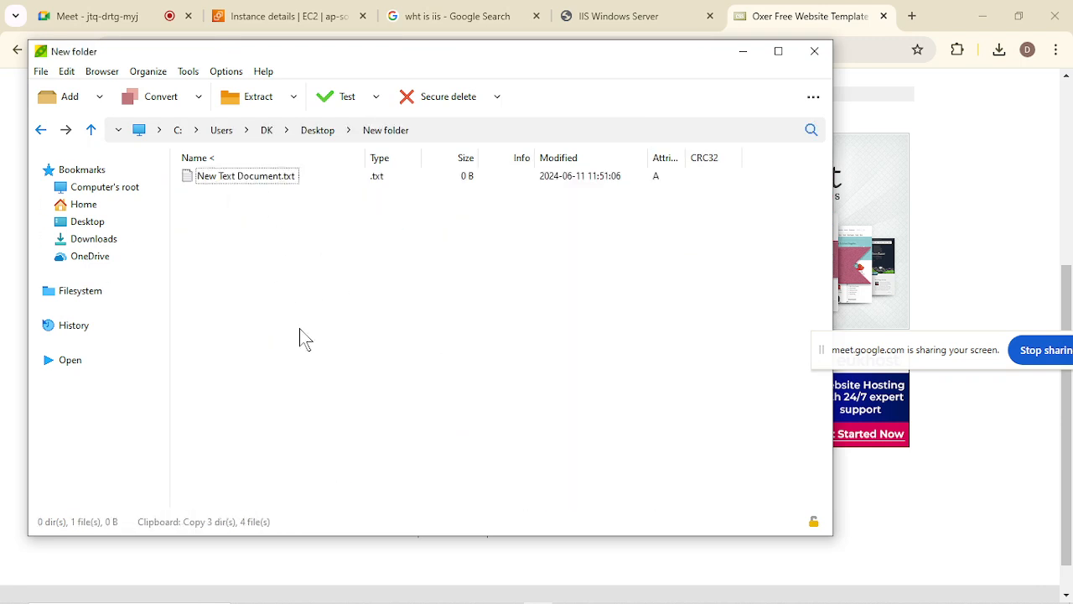
left_click(261, 178)
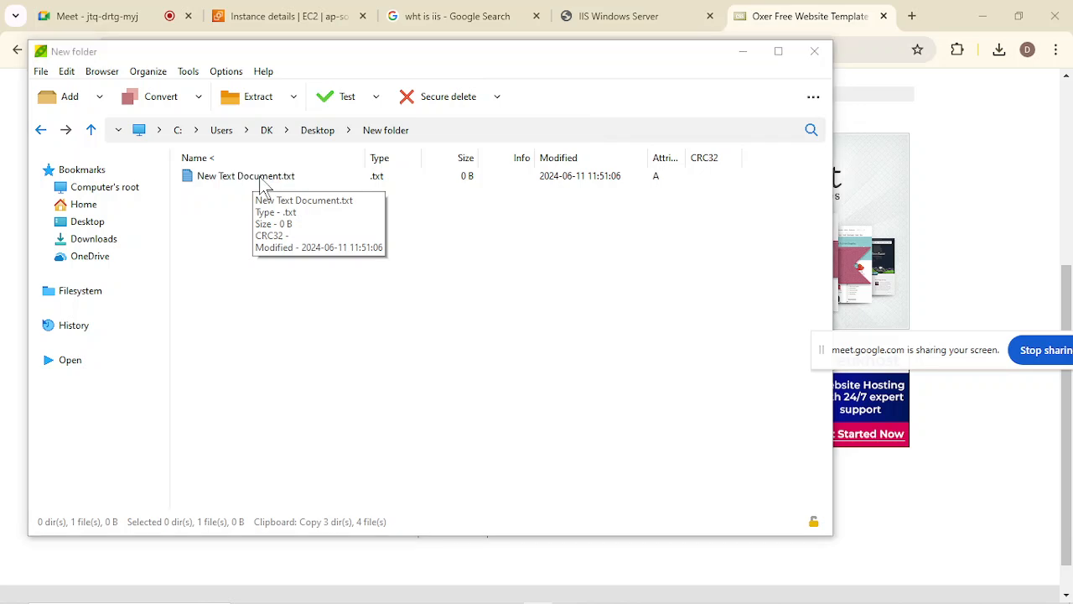
key("ctrl+v")
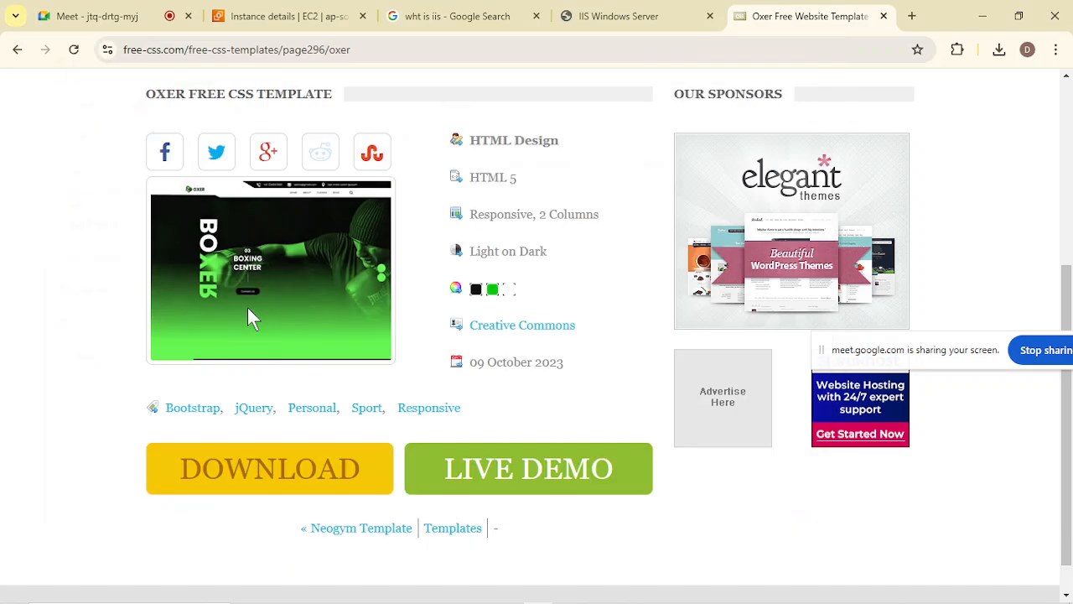
Close the archive manager, minimize Chrome and open New folder on the desktop.
mouse_move(335, 597)
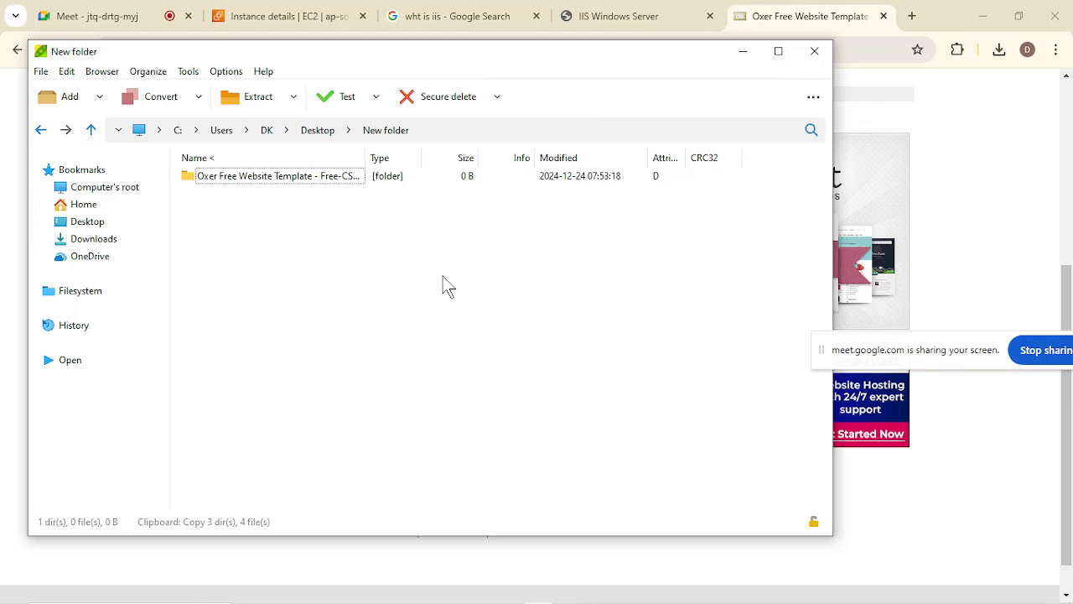
left_click(814, 51)
left_click(988, 15)
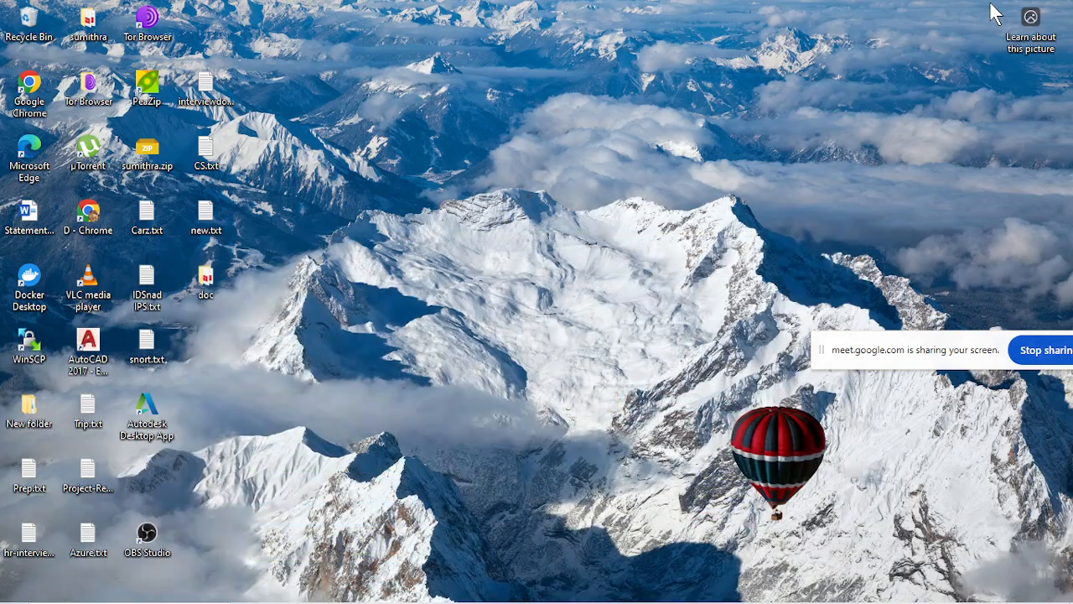
double_click(31, 408)
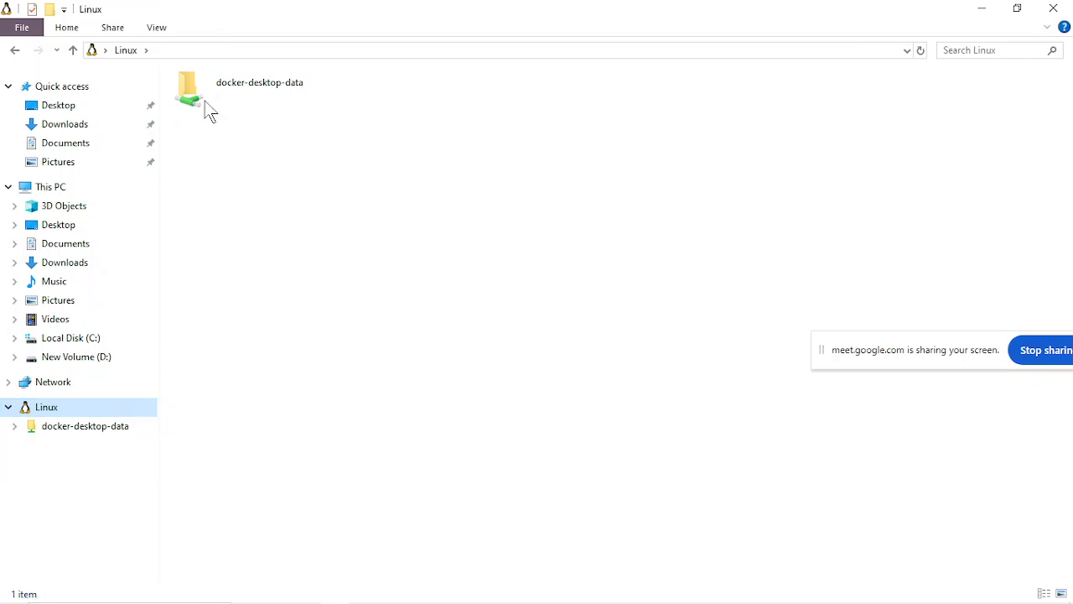
Close the Linux file window and open New folder from the desktop.
left_click(1054, 7)
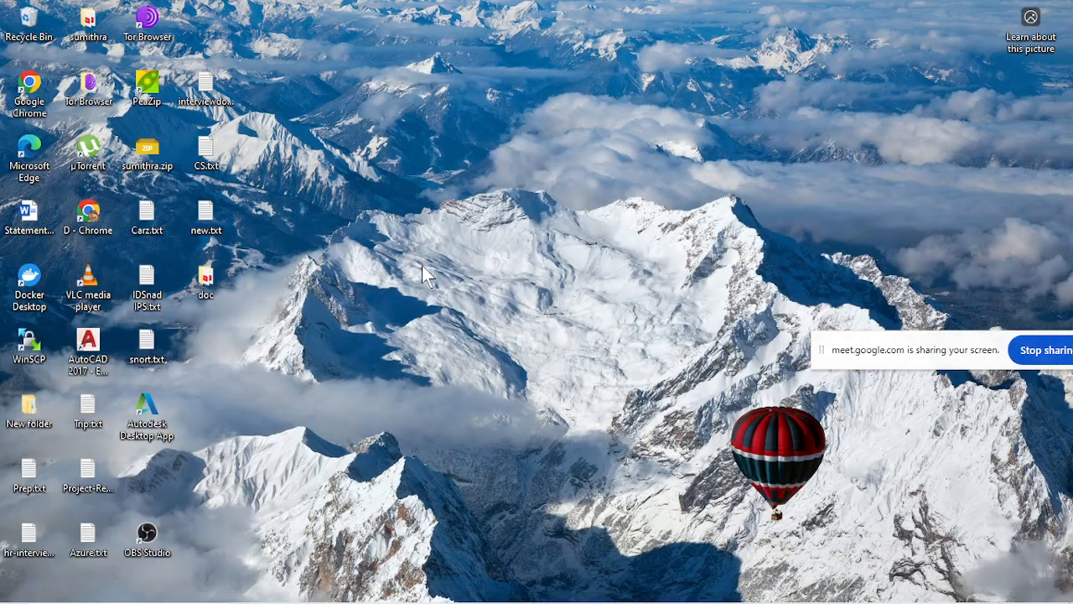
double_click(21, 425)
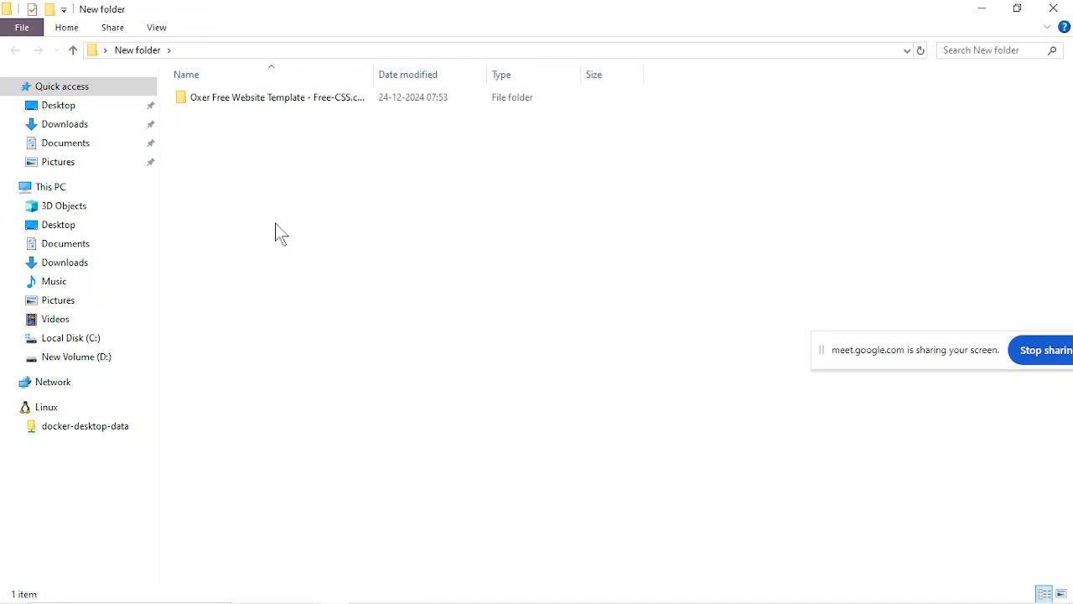
Switch to Notepad and add the line "Package --> folder COPY" below the server URL.
mouse_move(400, 582)
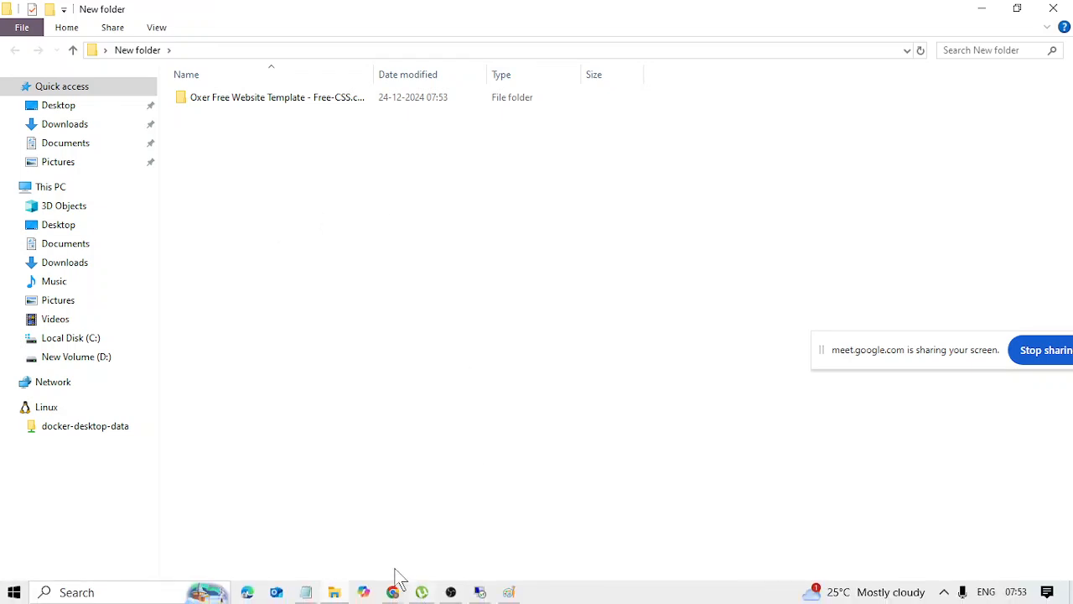
left_click(310, 598)
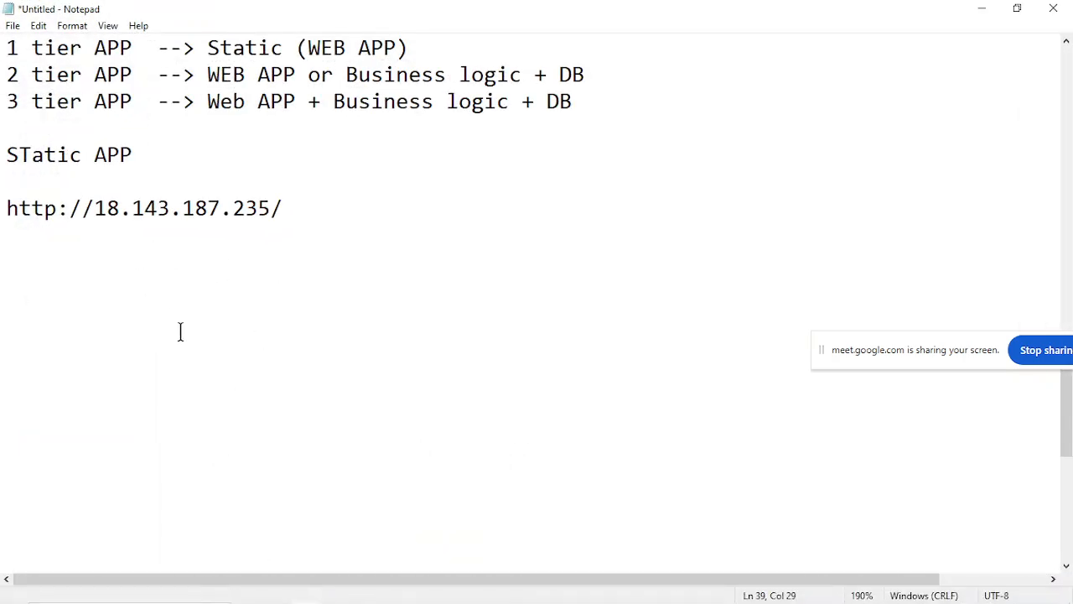
scroll(179, 330, "up", 1)
scroll(180, 332, "up", 1)
left_click(408, 411)
type("folder COPY")
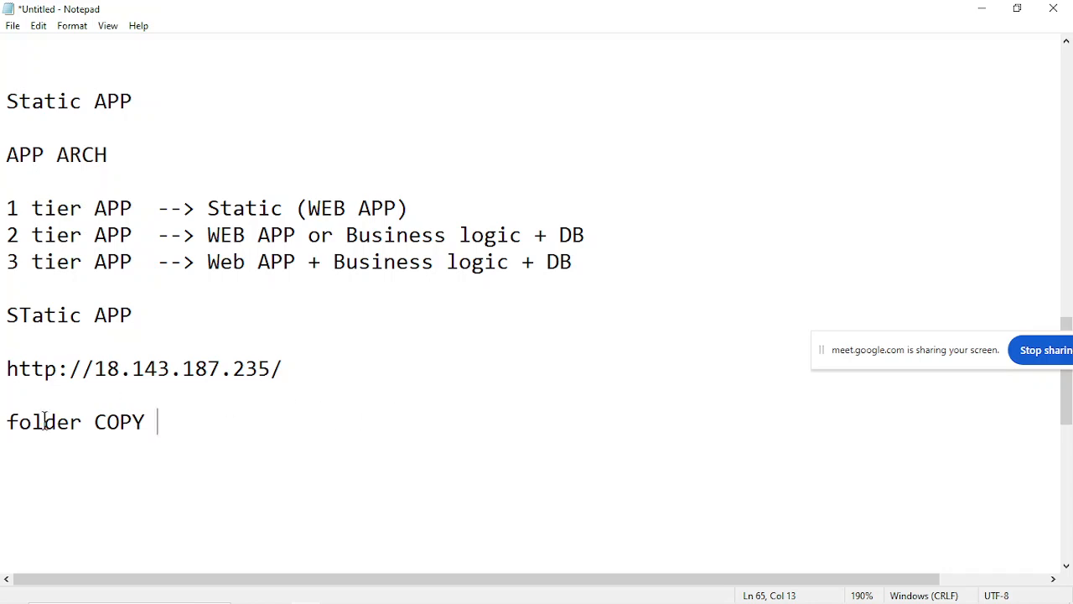
key("Home")
type("Pac")
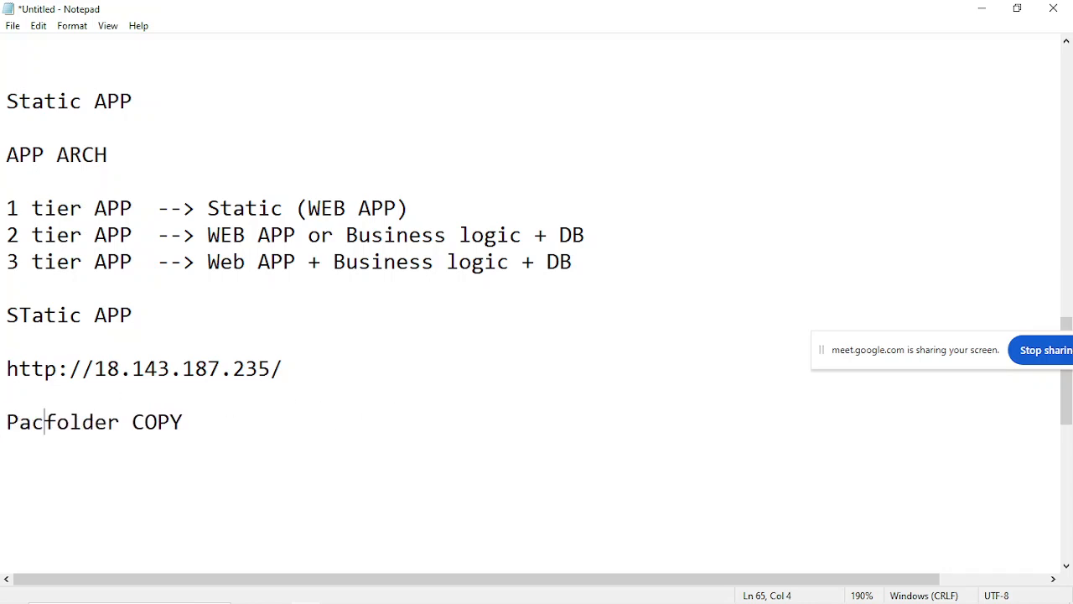
type("kage --")
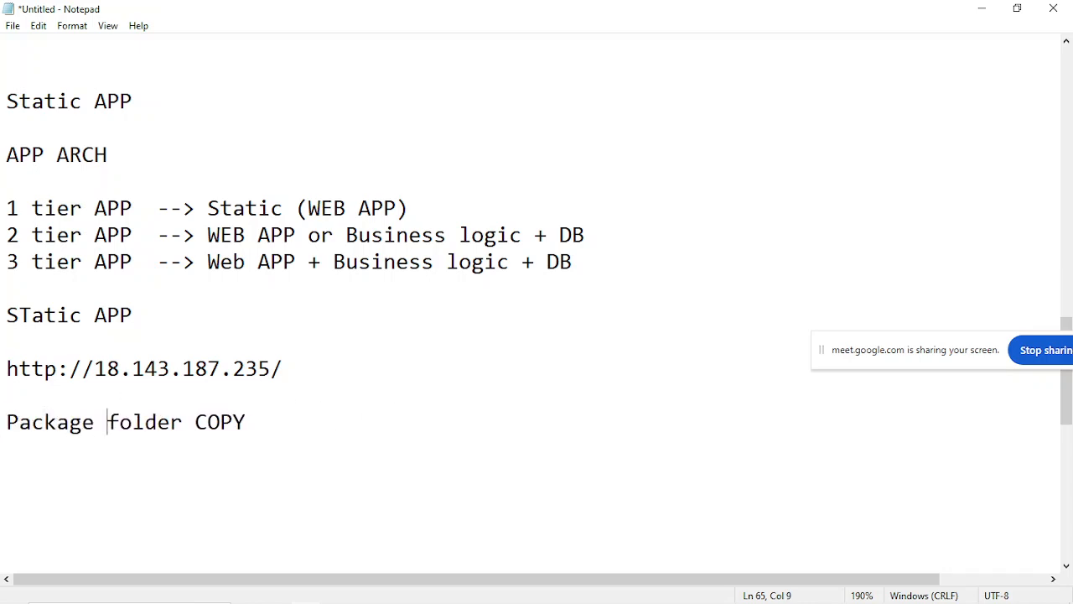
type(">")
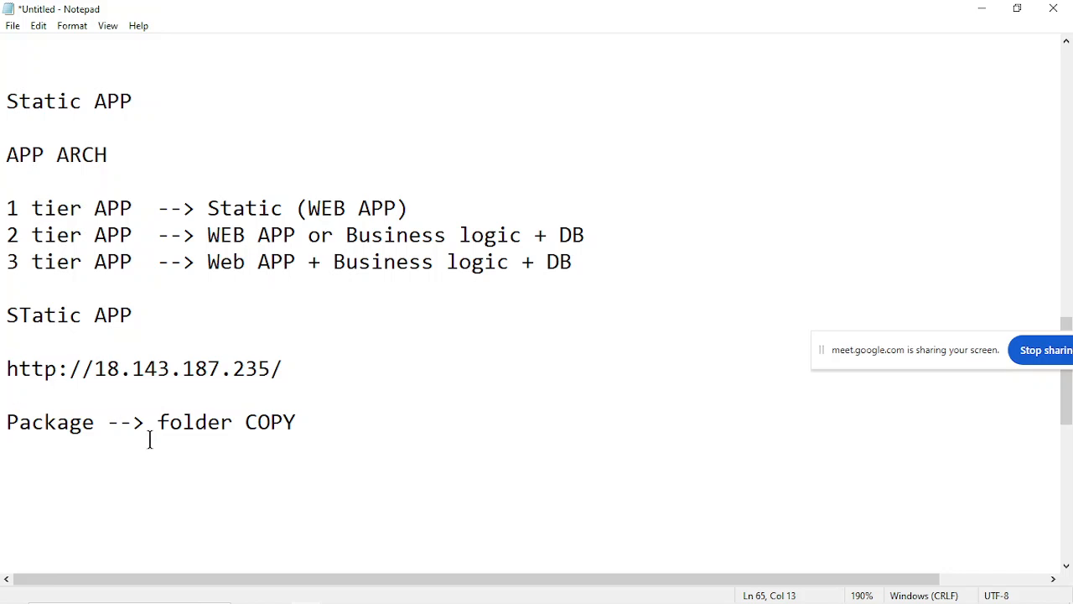
Append "--> DEPLOYMENT" to the Package line and highlight the words Package and DEPLOYMENT in turn.
left_click(243, 422)
type("--> DEPLOYMENT")
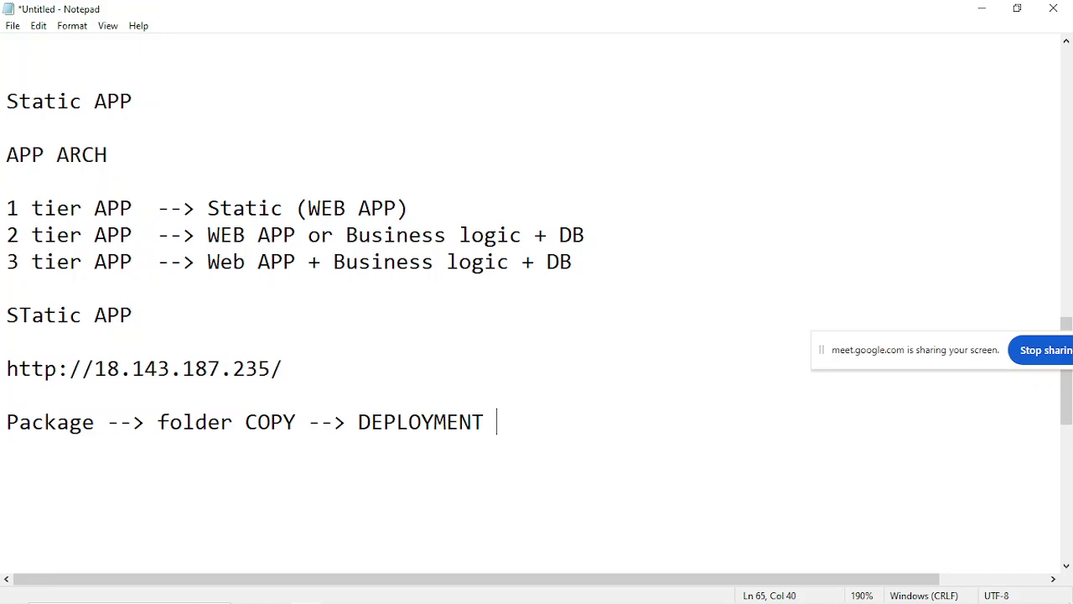
left_click_drag(4, 421, 134, 440)
left_click(135, 440)
left_click_drag(358, 422, 534, 425)
left_click(534, 425)
Minimize Notepad, open the oxer-html folder inside the Oxer Free Website Template folder and select all its contents.
left_click(988, 10)
left_click(299, 106)
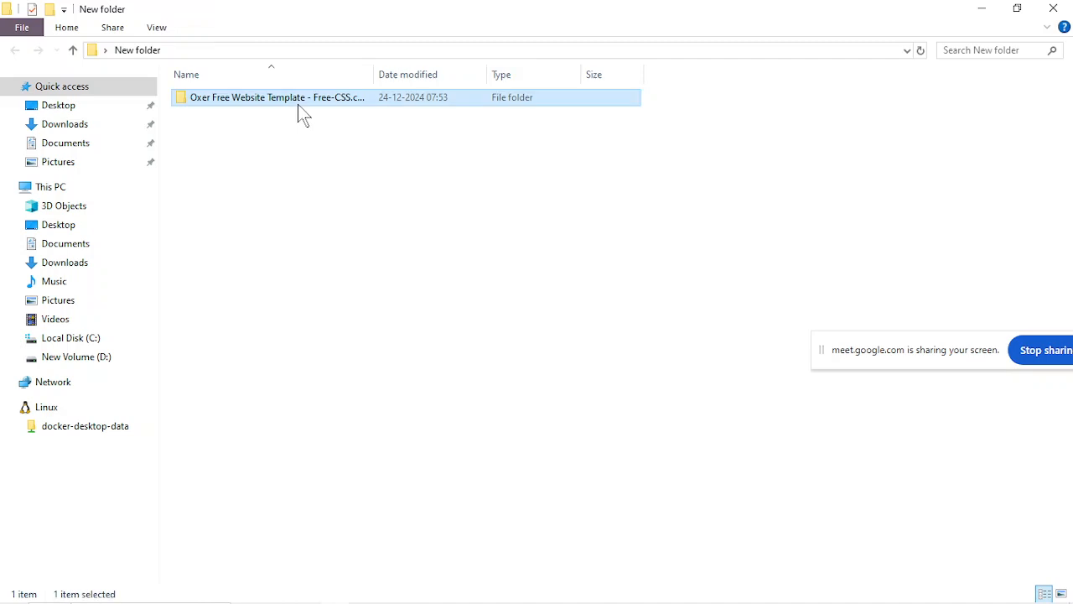
double_click(298, 104)
left_click(251, 95)
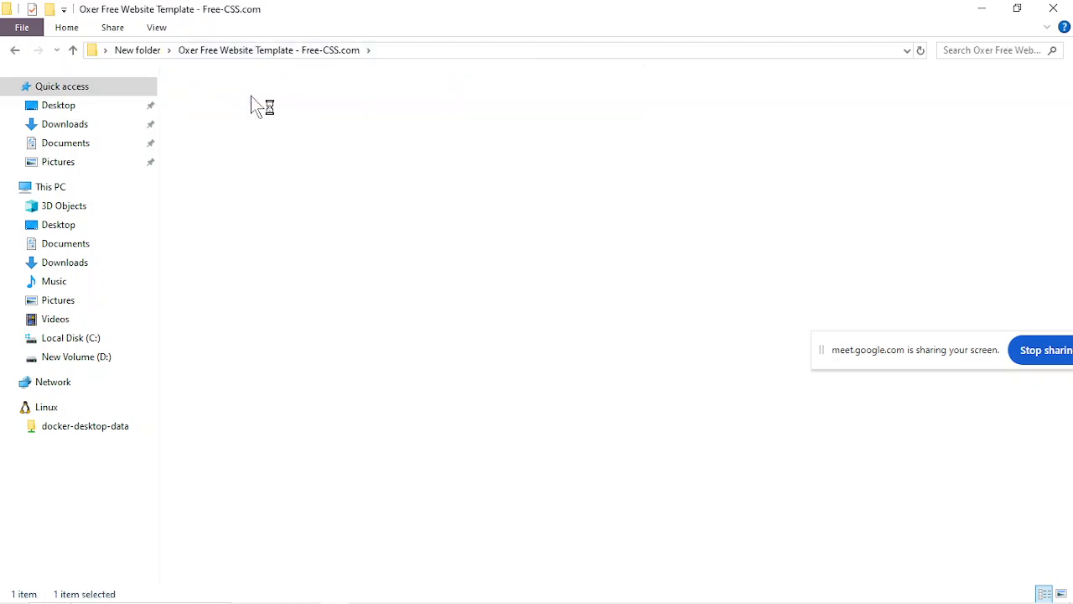
double_click(251, 96)
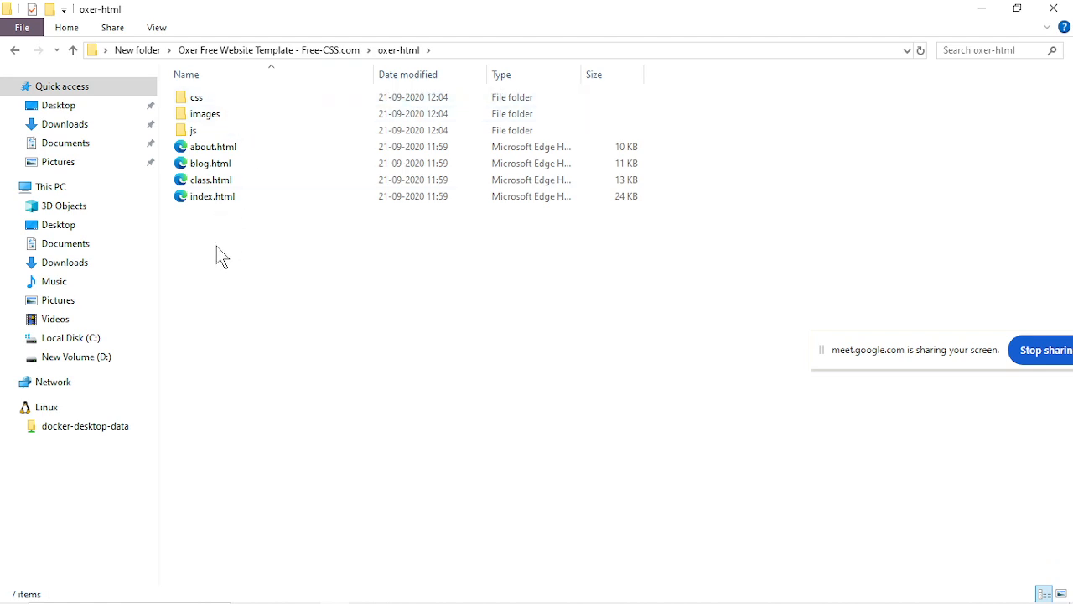
left_click_drag(216, 246, 222, 99)
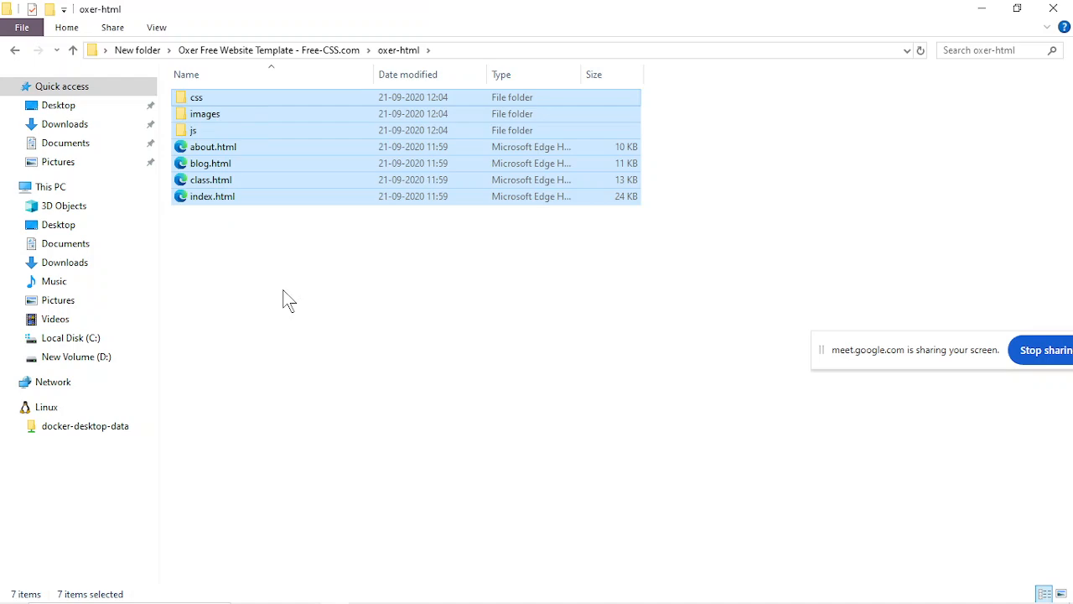
Check the recent downloads in Chrome, minimize the browser and reselect everything in the oxer-html folder.
mouse_move(400, 599)
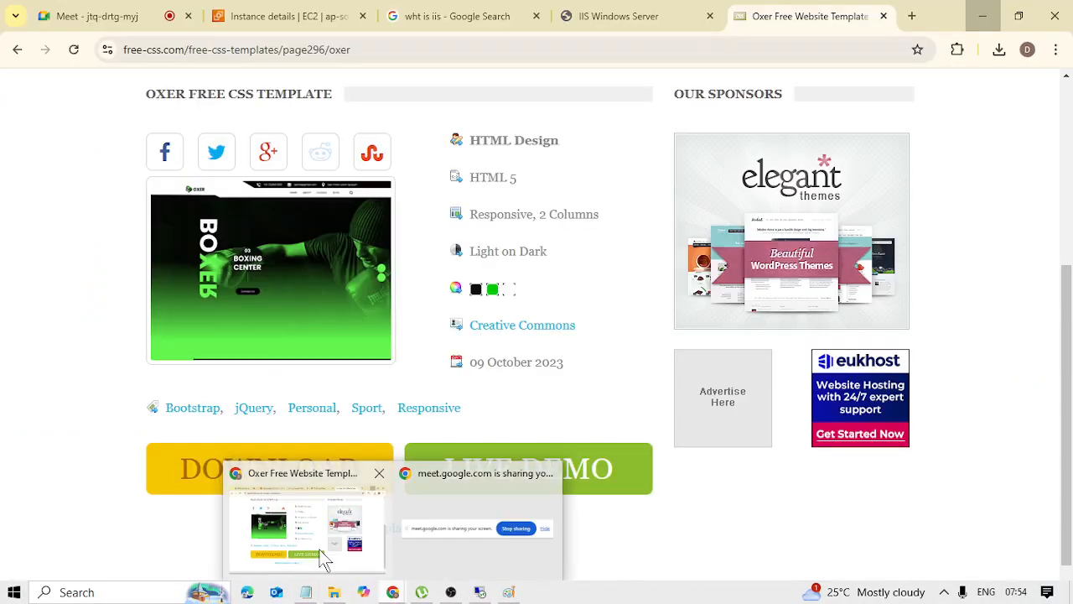
left_click(307, 525)
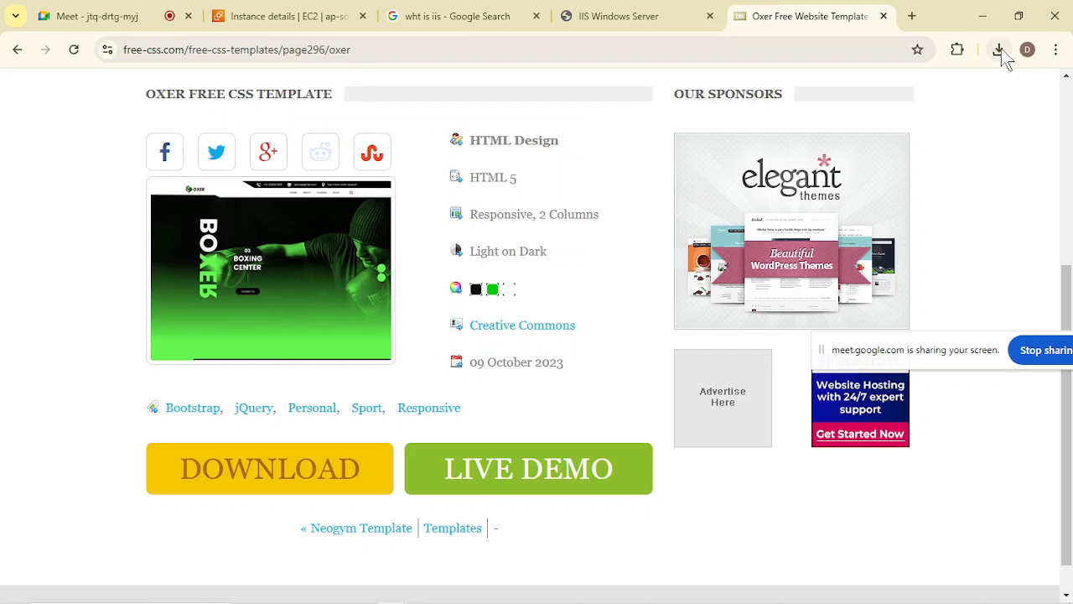
left_click(1000, 50)
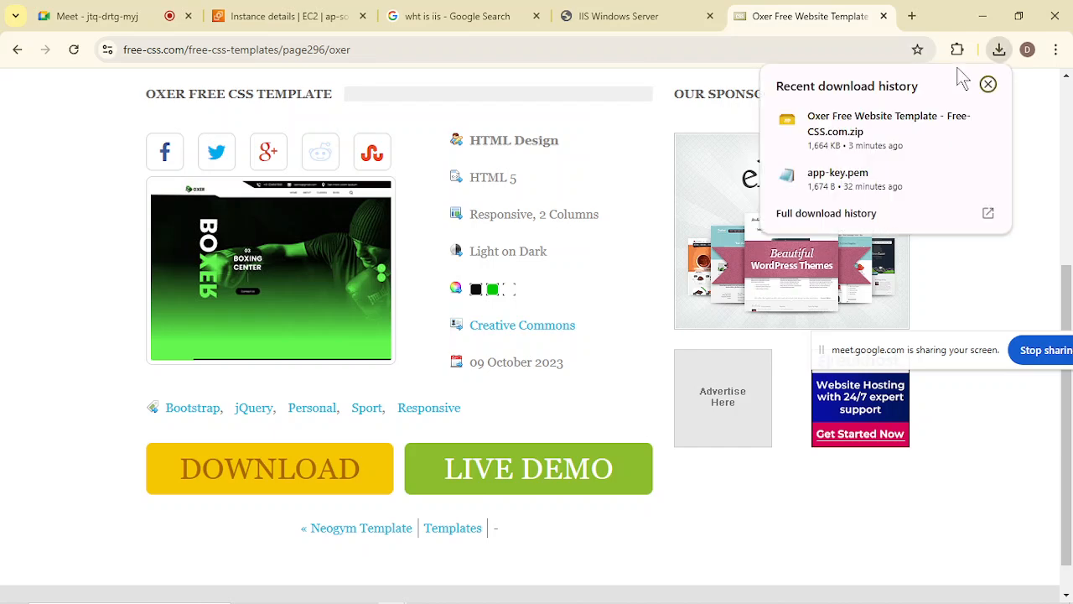
left_click(982, 14)
left_click_drag(264, 283, 256, 89)
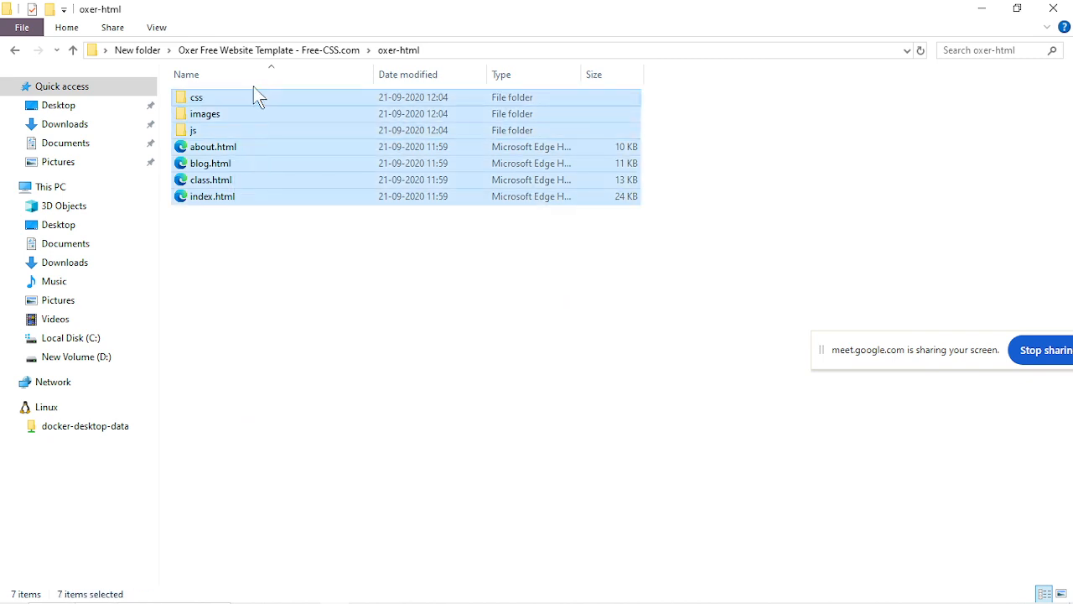
Switch to the remote Windows Server session and open C:\inetpub\wwwroot in File Explorer.
mouse_move(470, 600)
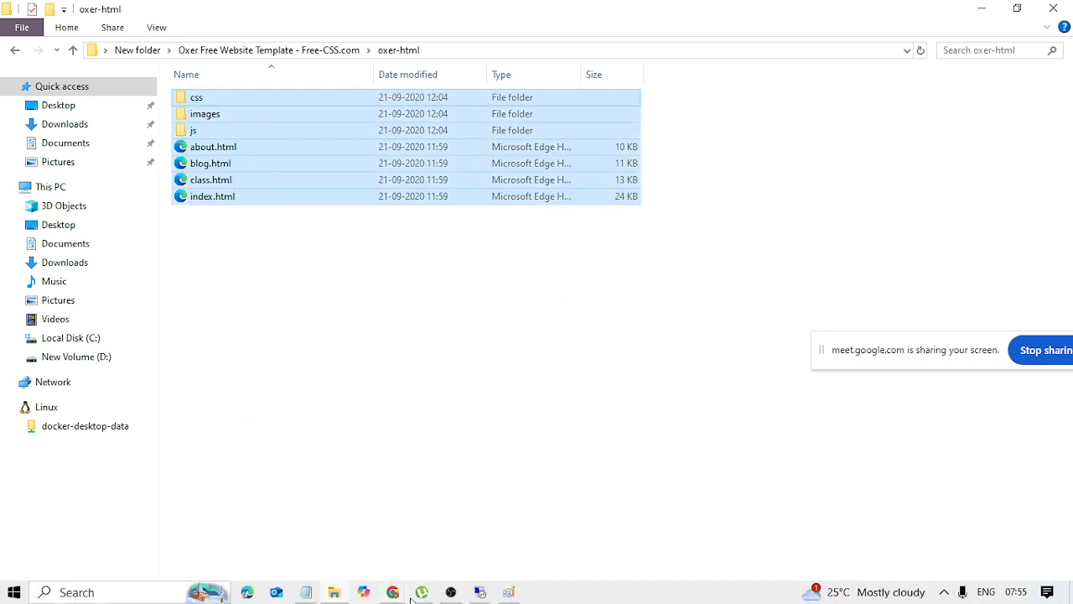
left_click(480, 593)
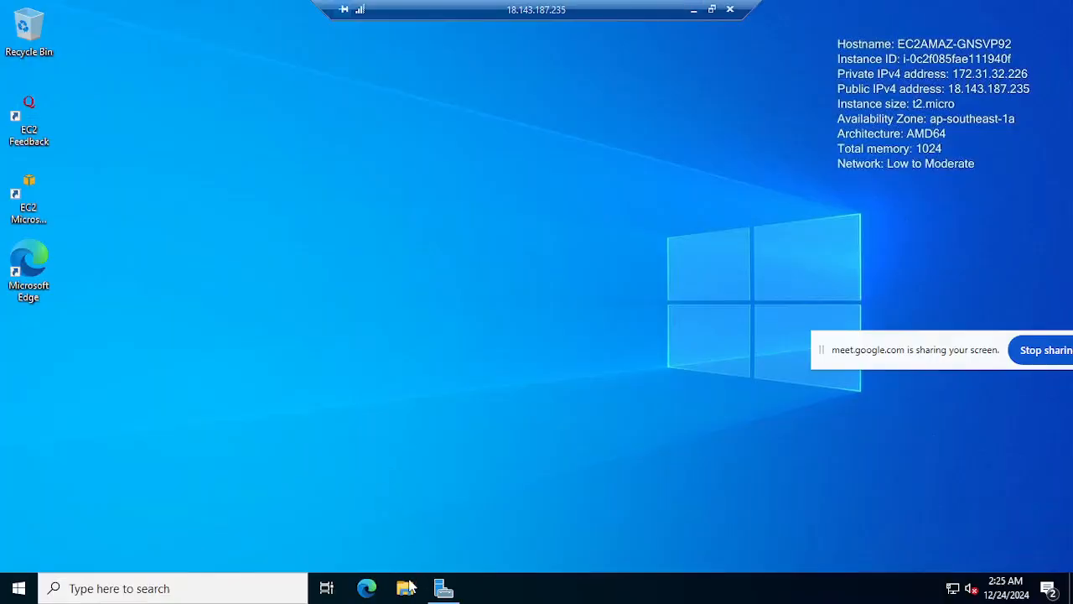
left_click(408, 590)
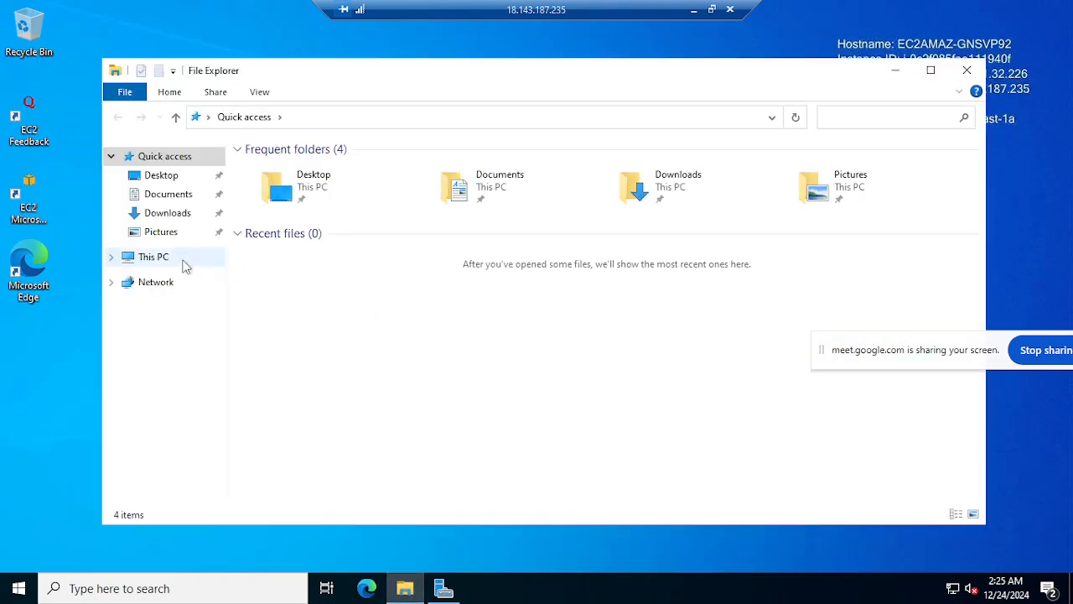
left_click(186, 266)
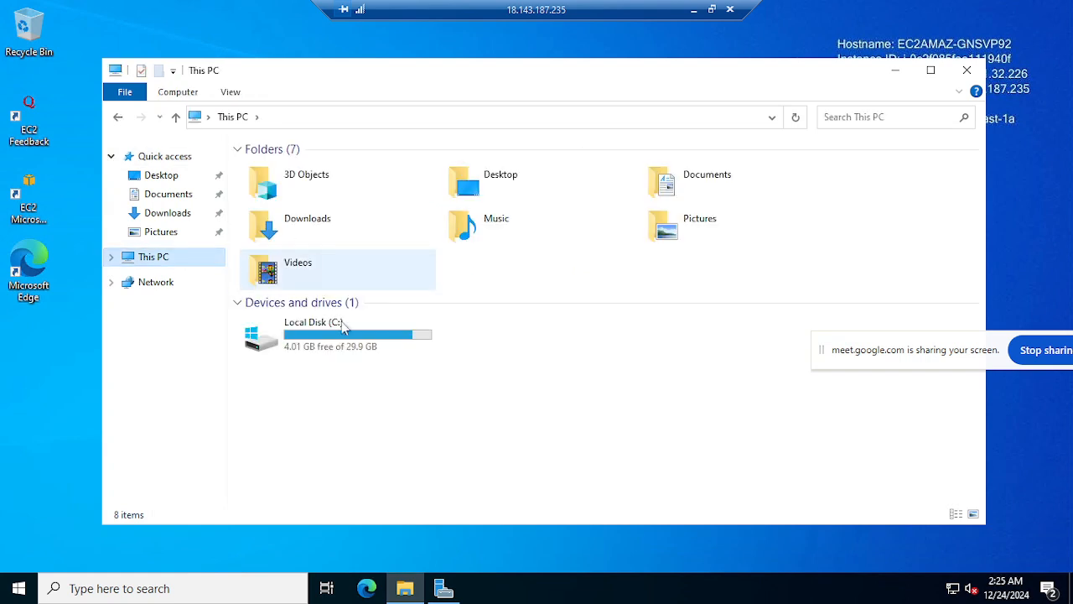
double_click(339, 349)
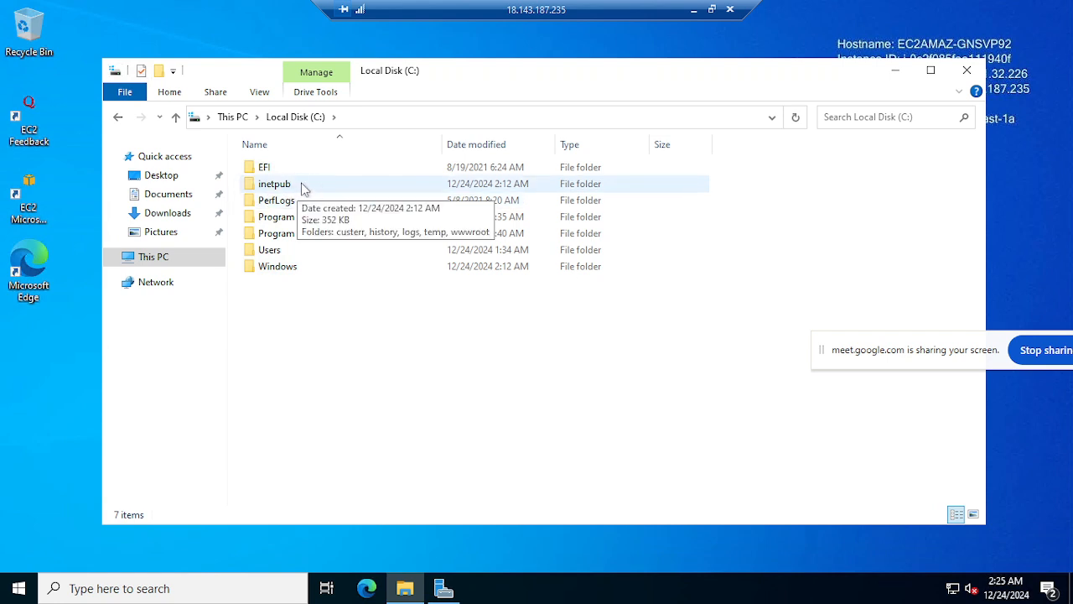
double_click(304, 188)
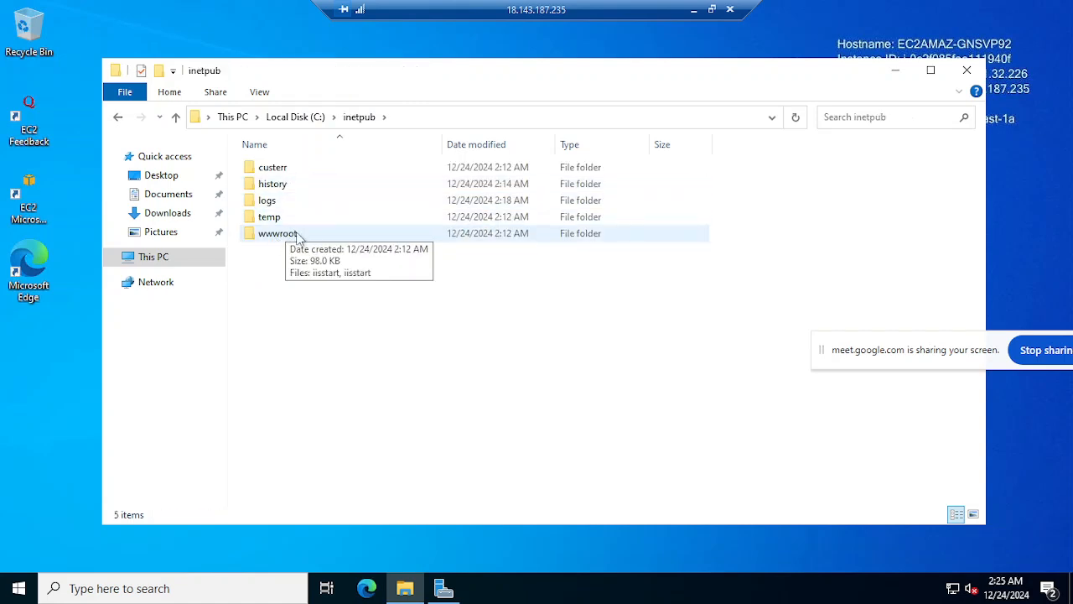
double_click(315, 233)
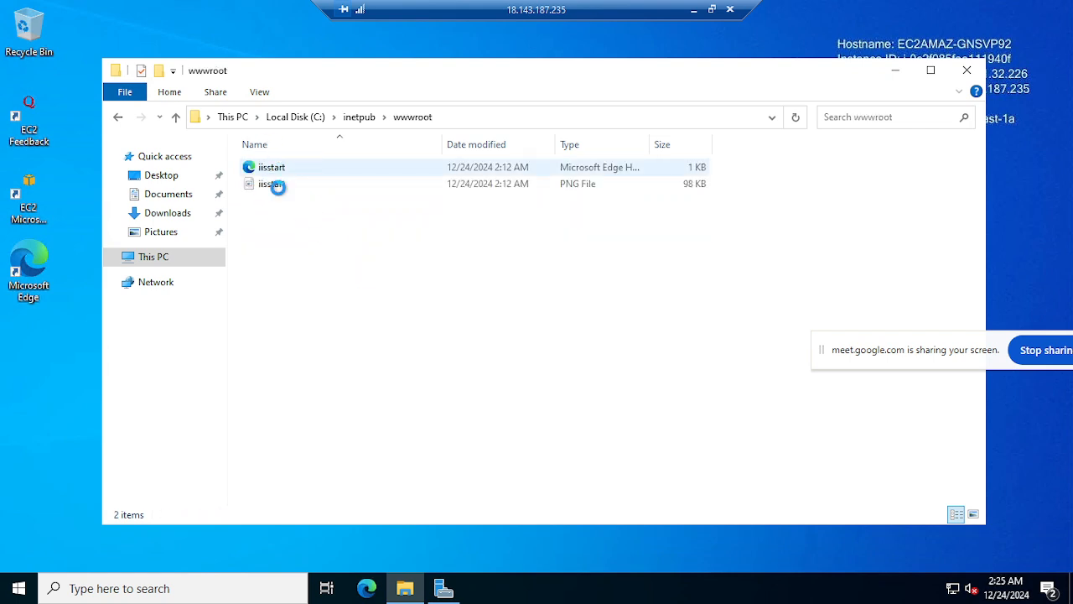
Delete both iisstart files from the server's wwwroot folder.
left_click_drag(277, 230, 279, 170)
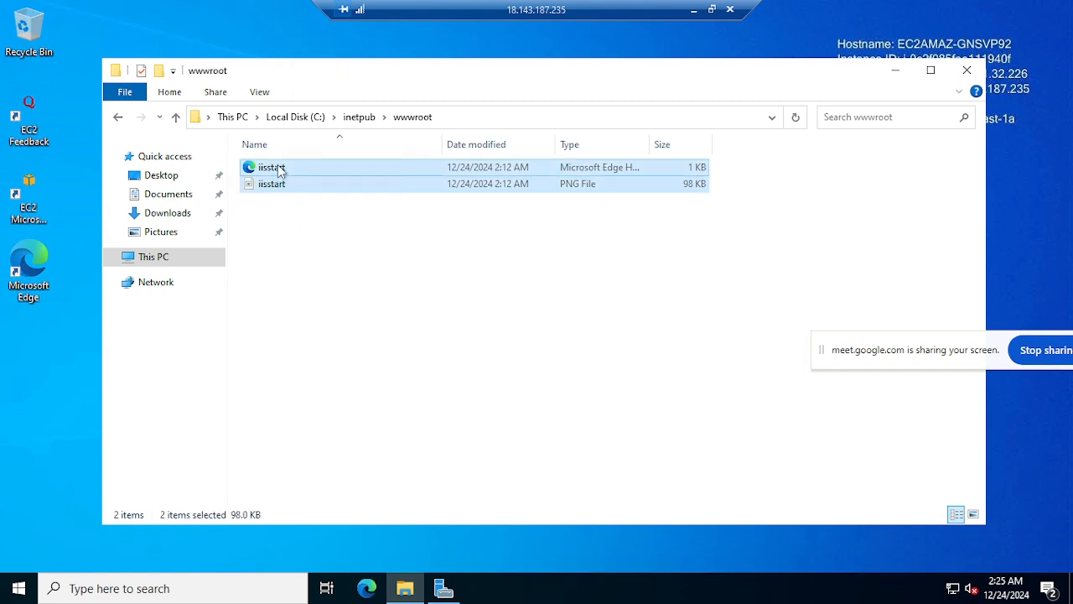
key("Delete")
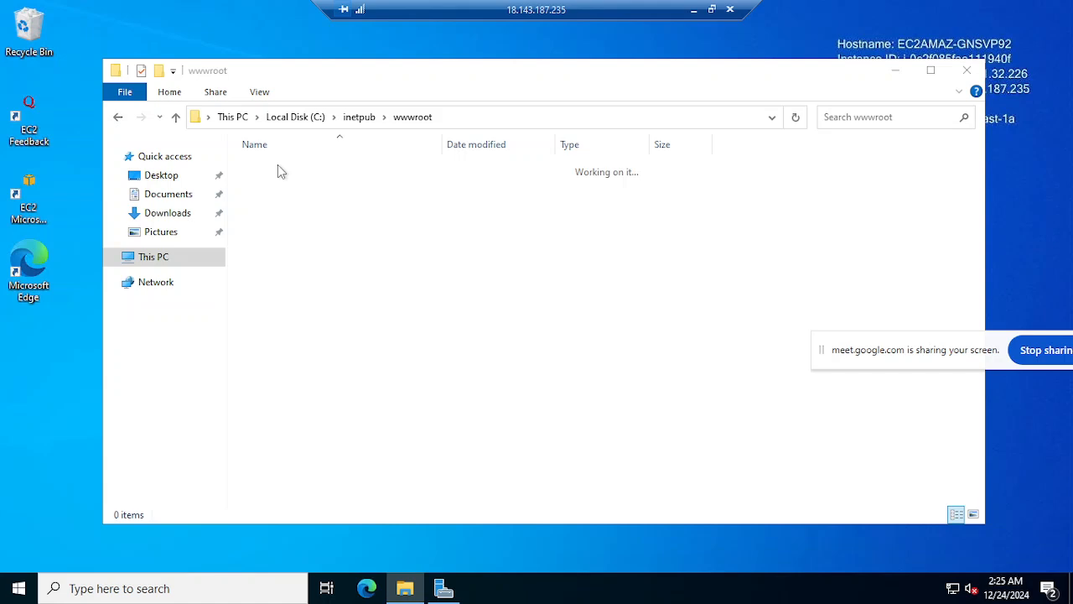
Minimize the remote session and copy all the files and folders in the local oxer-html folder.
left_click(695, 10)
key("ctrl+a")
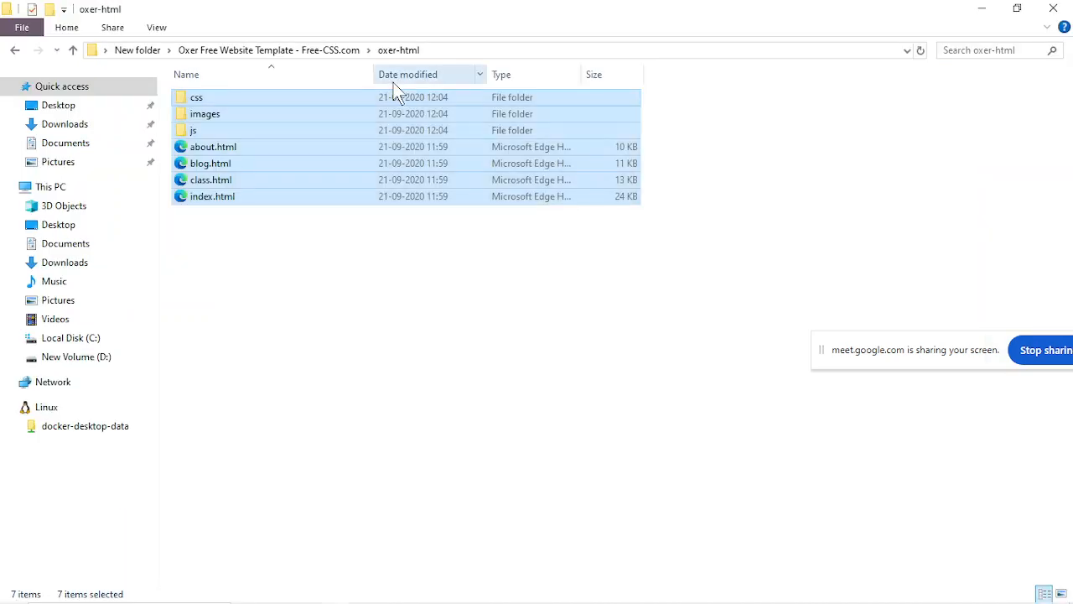
Switch to Chrome and reload the IIS Windows Server page to check the site without its default files.
left_click(392, 592)
left_click(316, 532)
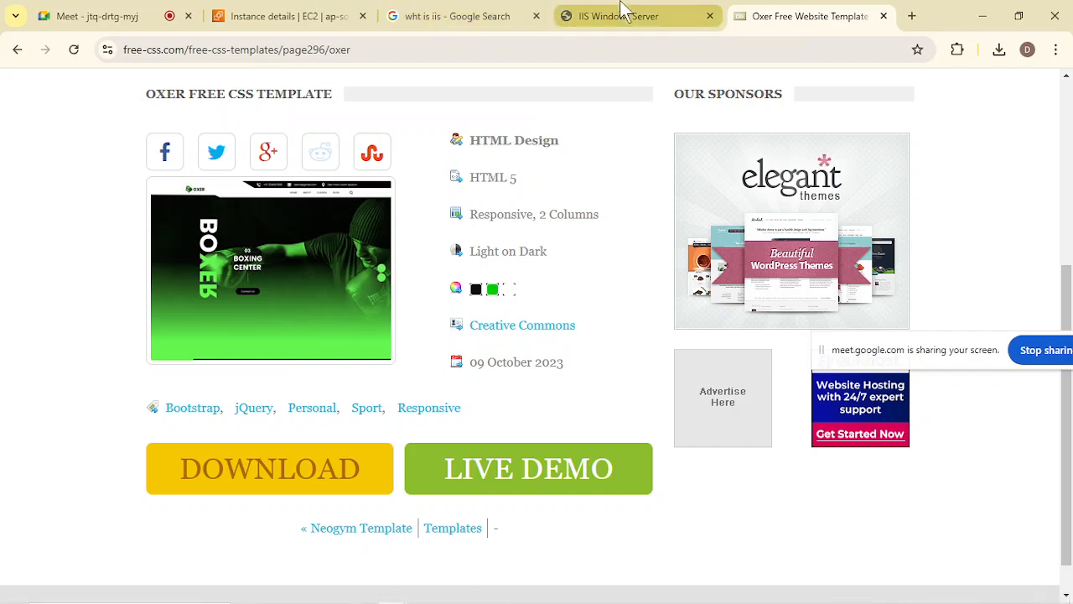
left_click(618, 11)
left_click(77, 50)
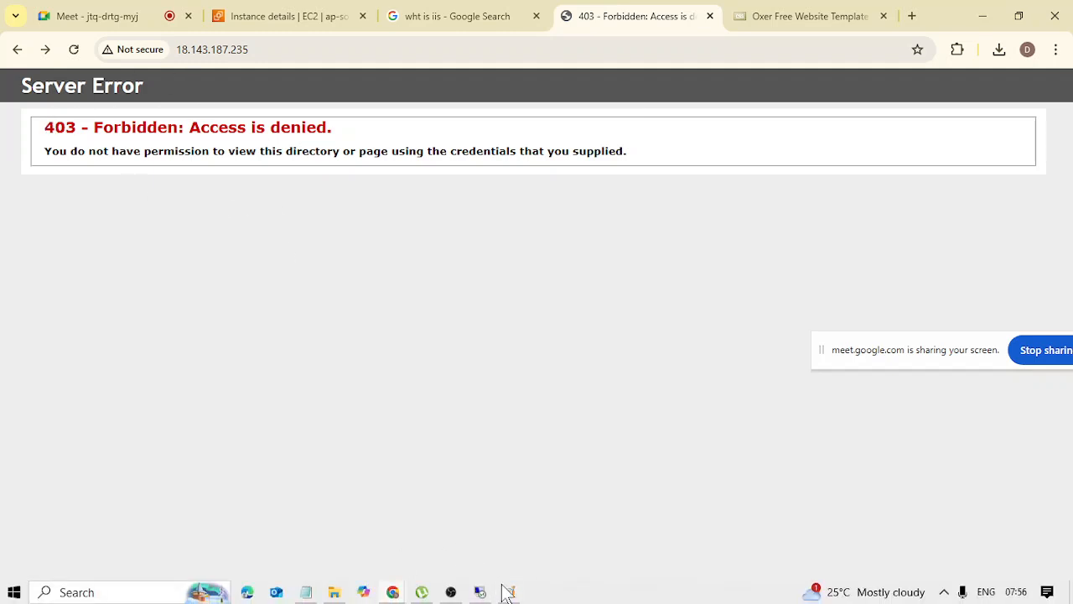
Return to the remote server session and paste the copied template files into C:\inetpub\wwwroot.
left_click(496, 589)
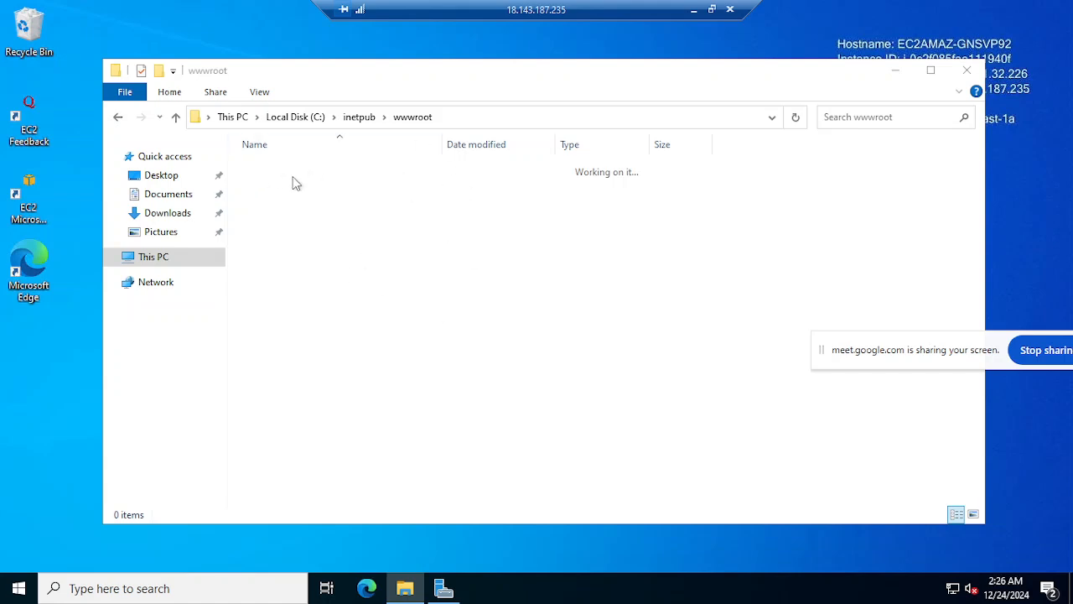
left_click(331, 222)
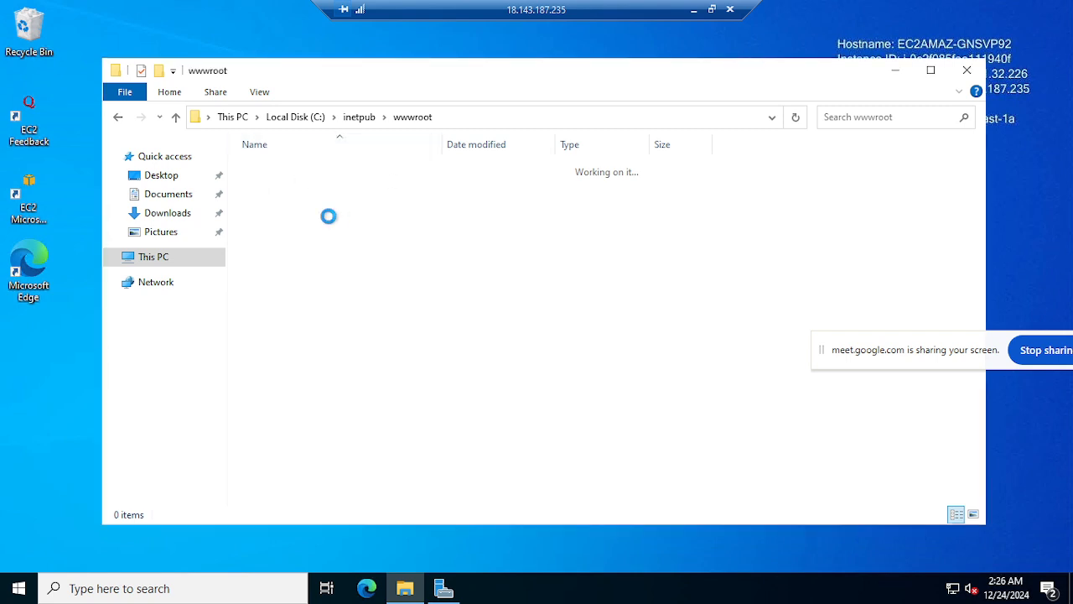
key("ctrl+v")
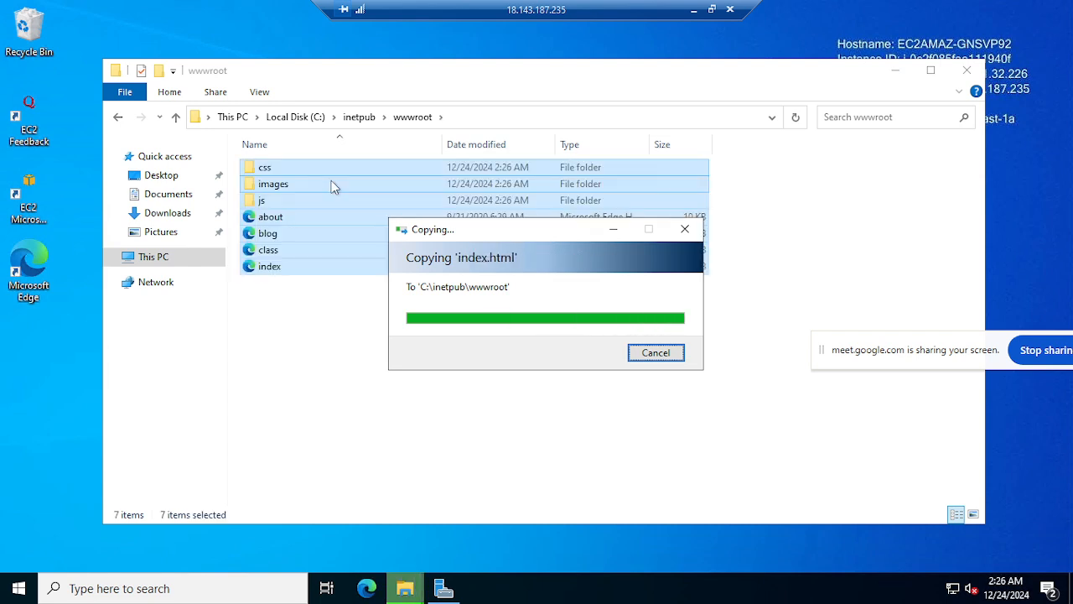
left_click(326, 336)
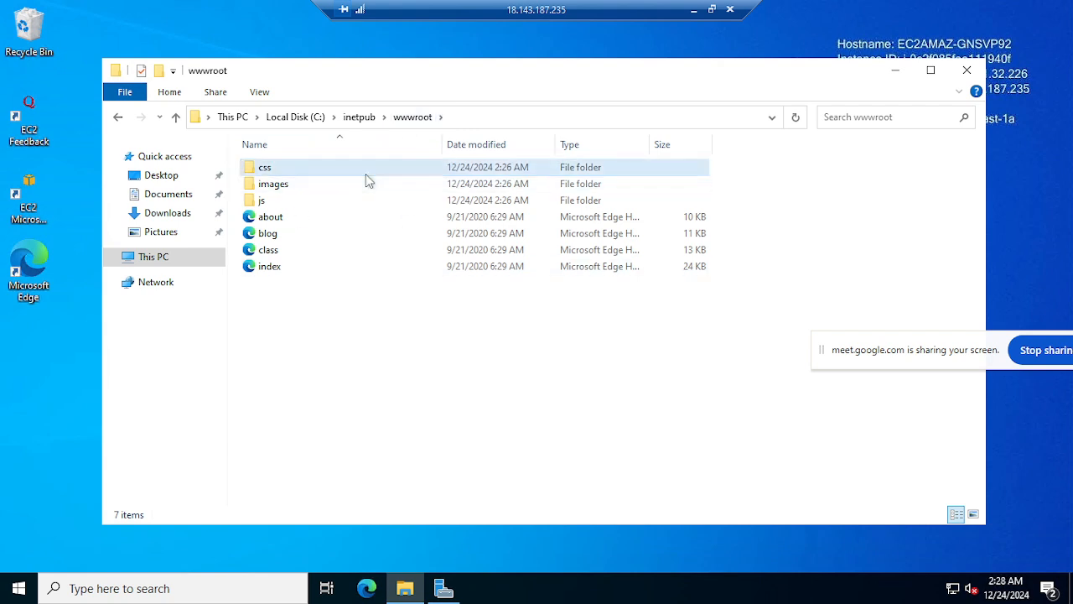
mouse_move(366, 174)
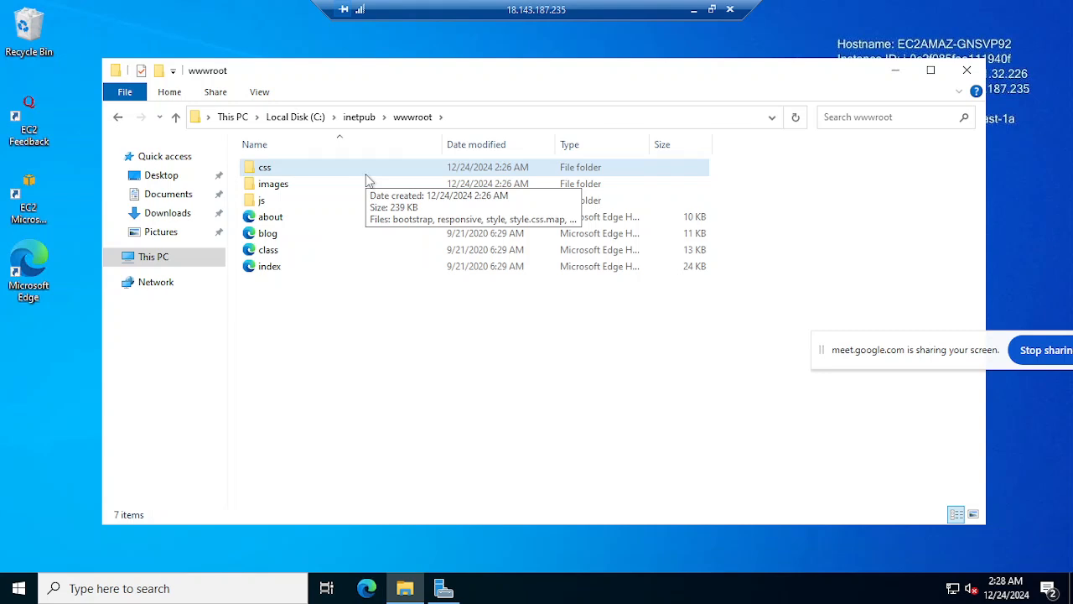
left_click_drag(311, 337, 335, 166)
left_click(394, 366)
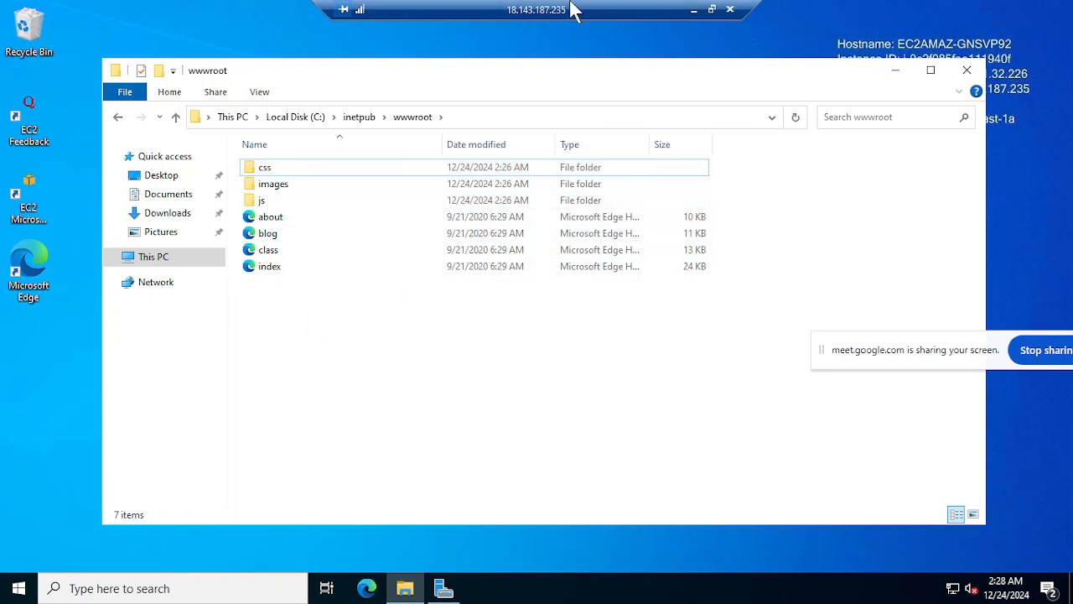
Minimize the remote session, reload the server's site in Chrome, and look through the Oxer home page.
left_click(693, 18)
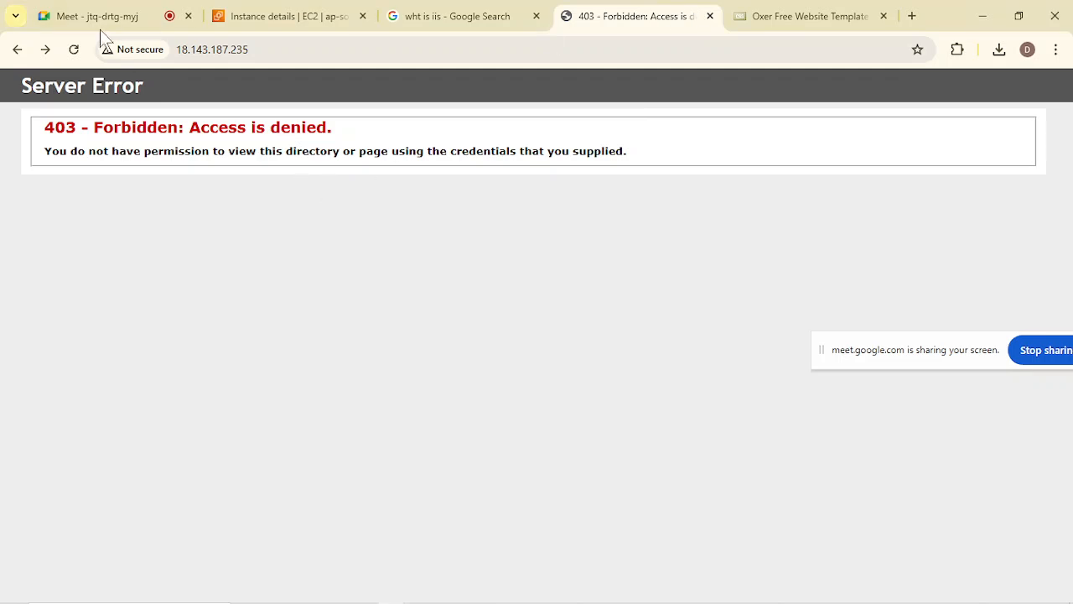
left_click(75, 49)
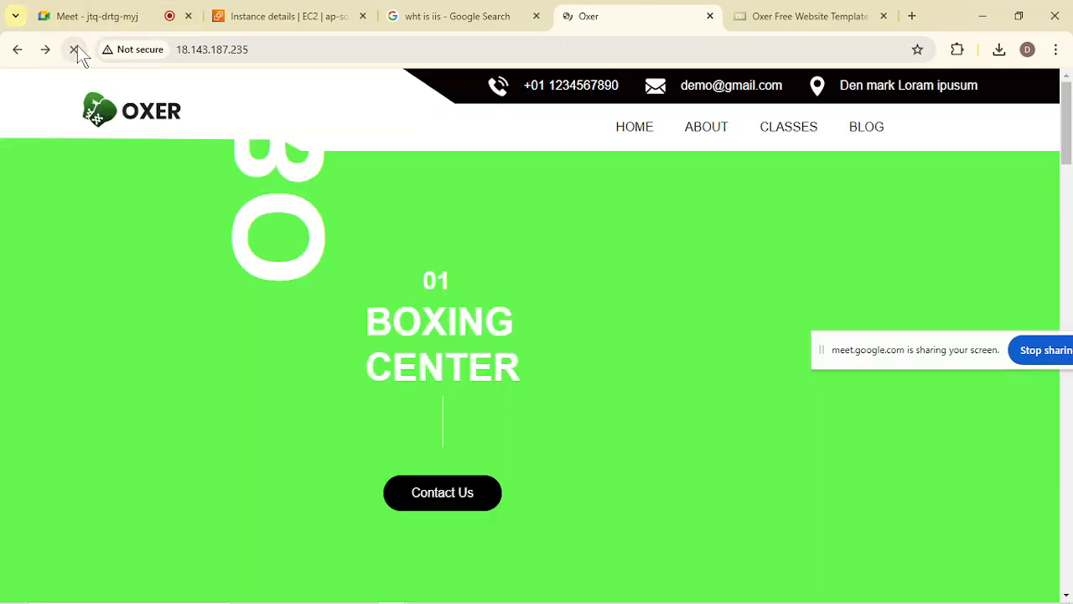
scroll(271, 369, "down", 15)
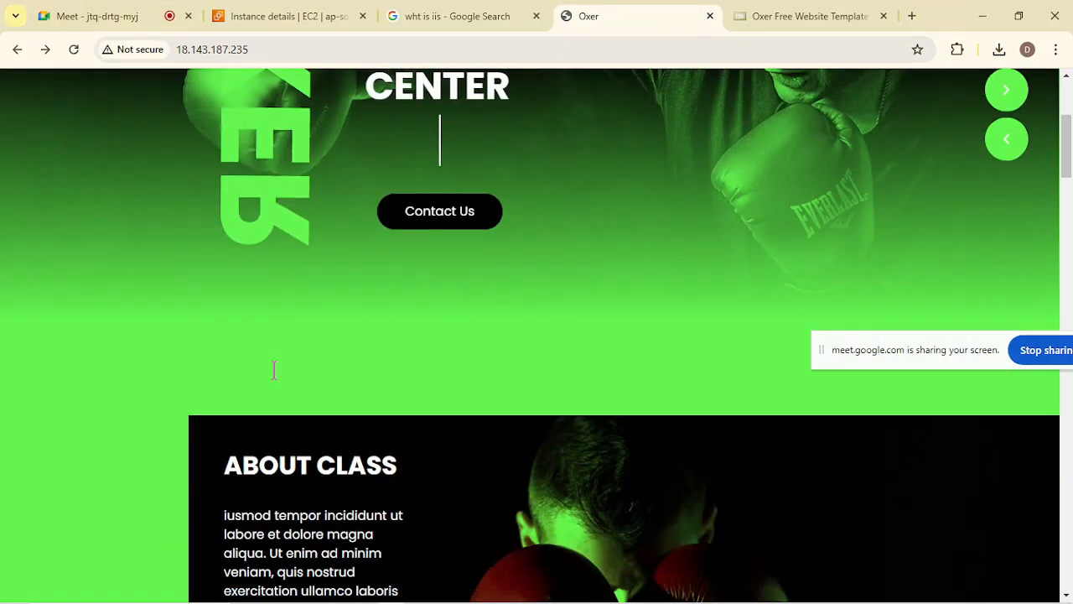
scroll(270, 343, "down", 2)
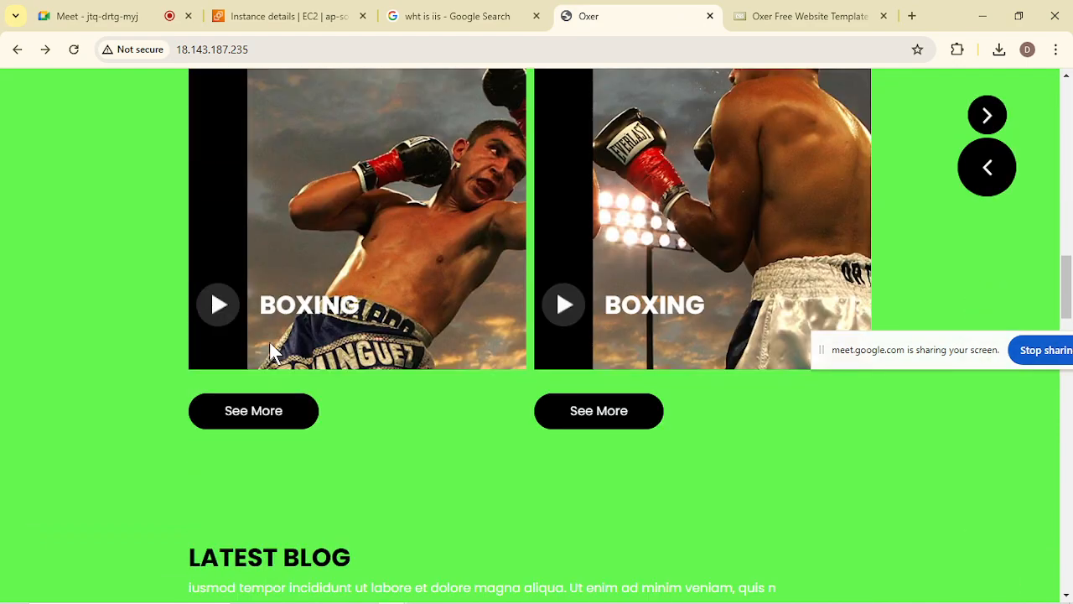
scroll(267, 324, "down", 10)
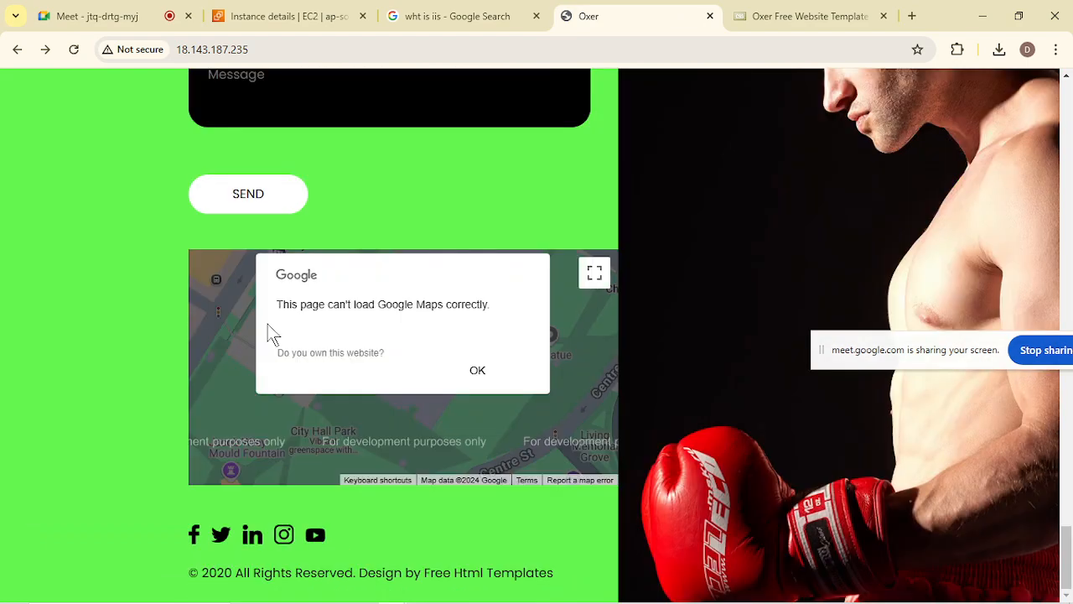
scroll(267, 324, "up", 5)
scroll(267, 324, "up", 10)
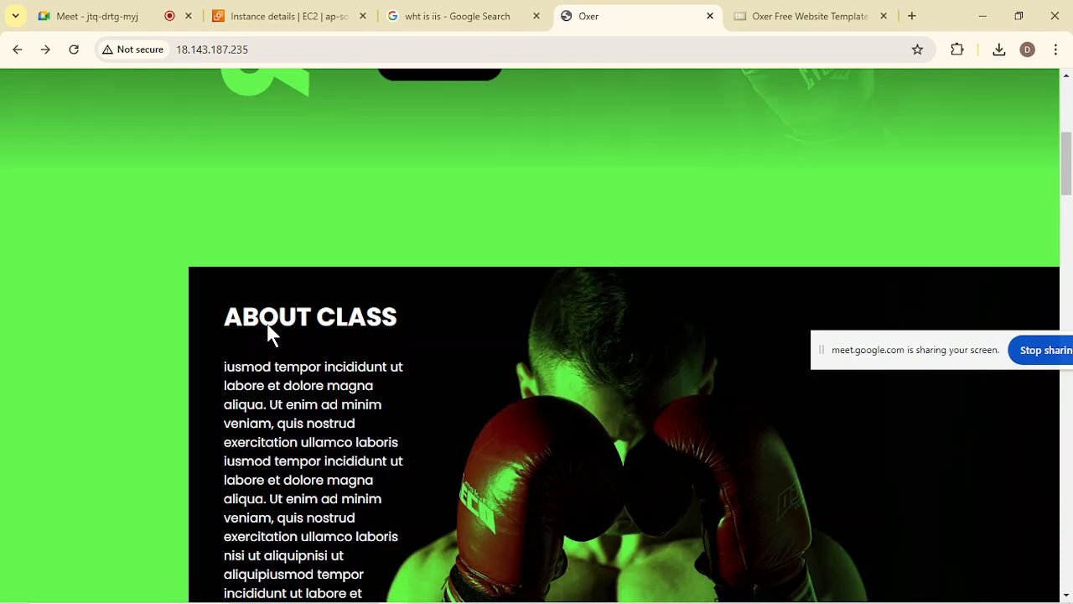
scroll(270, 333, "up", 5)
Check the hosted site's Home, About and Classes pages, and return to the home page to review it down to the footer.
left_click(651, 132)
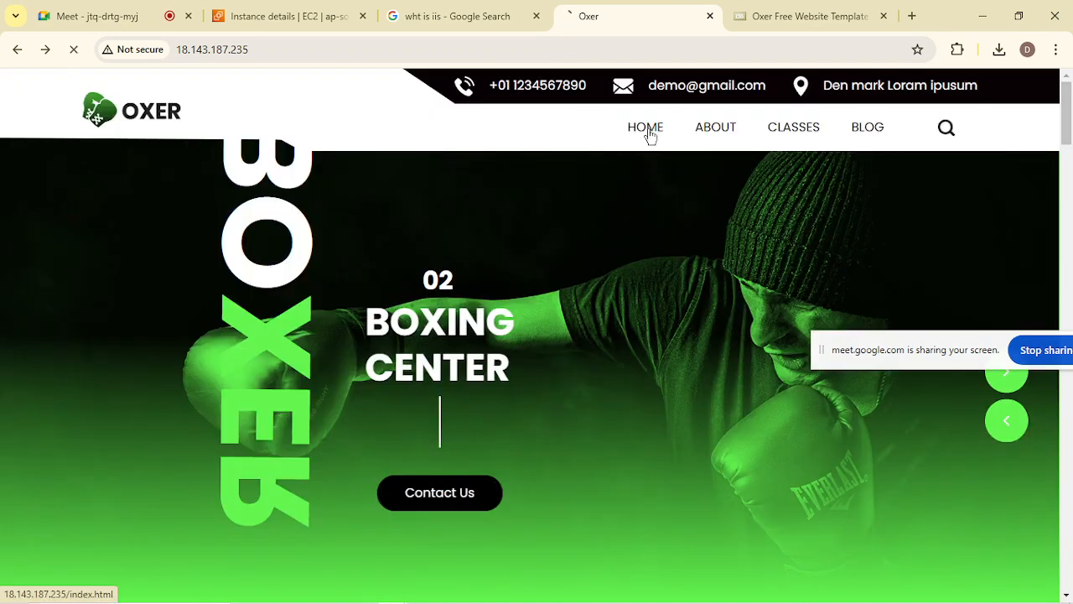
left_click(731, 136)
left_click(817, 145)
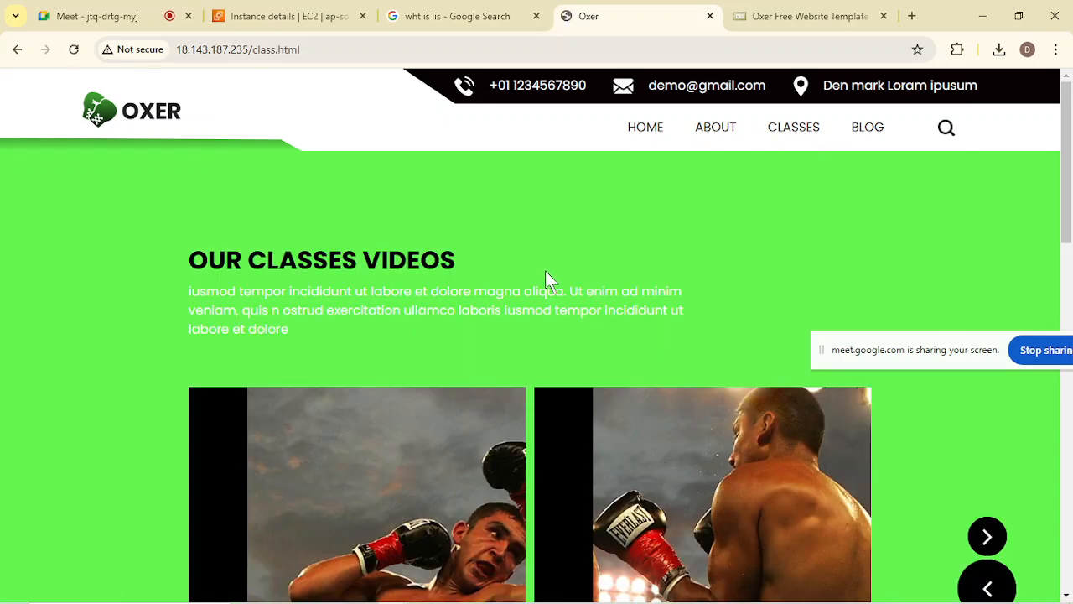
left_click(645, 137)
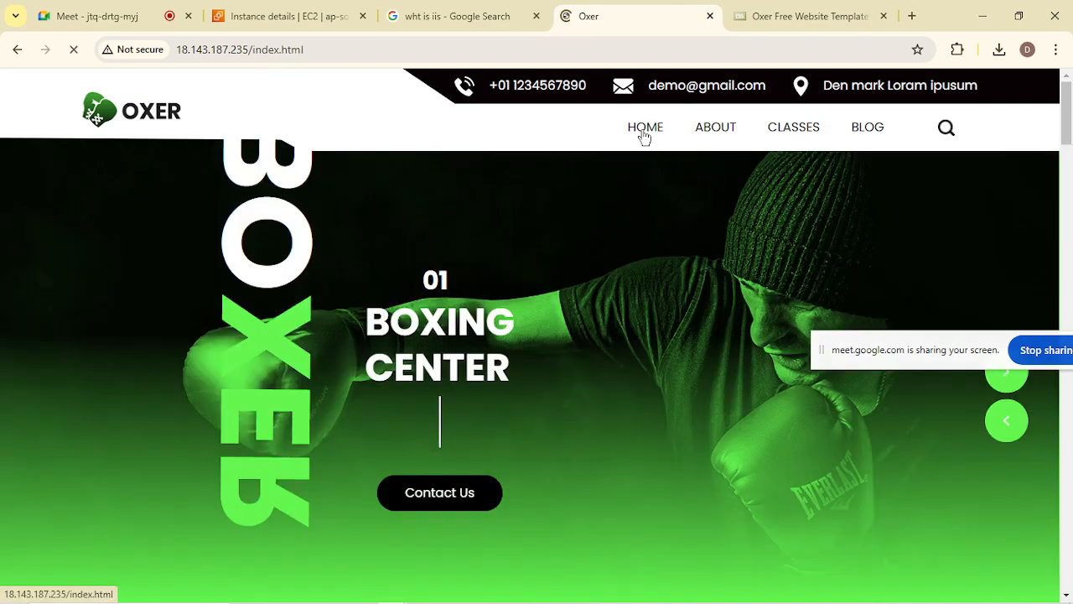
scroll(397, 386, "down", 7)
scroll(397, 387, "down", 10)
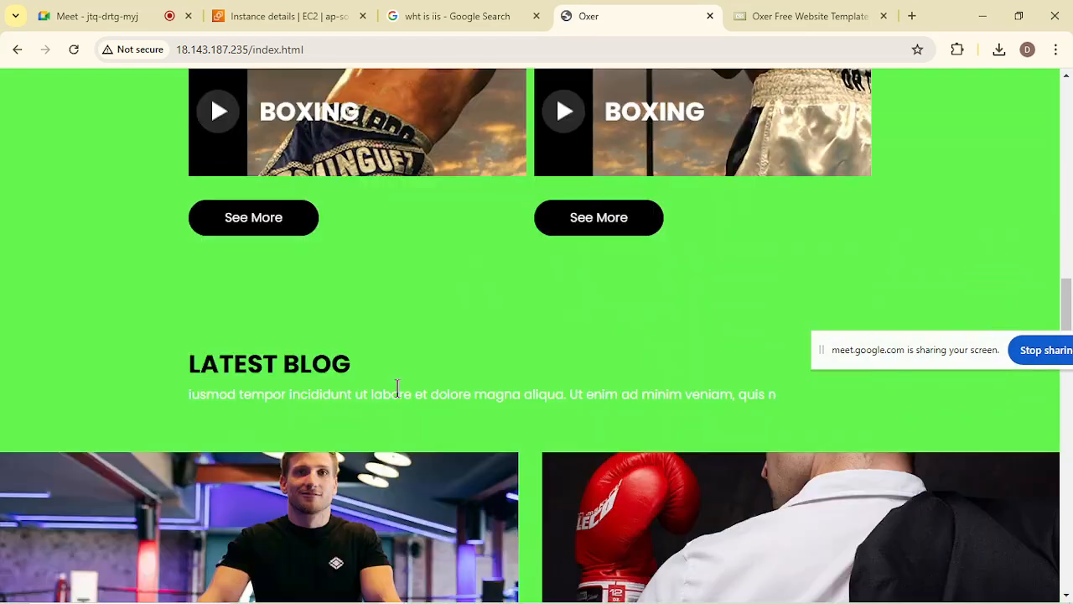
scroll(398, 387, "down", 15)
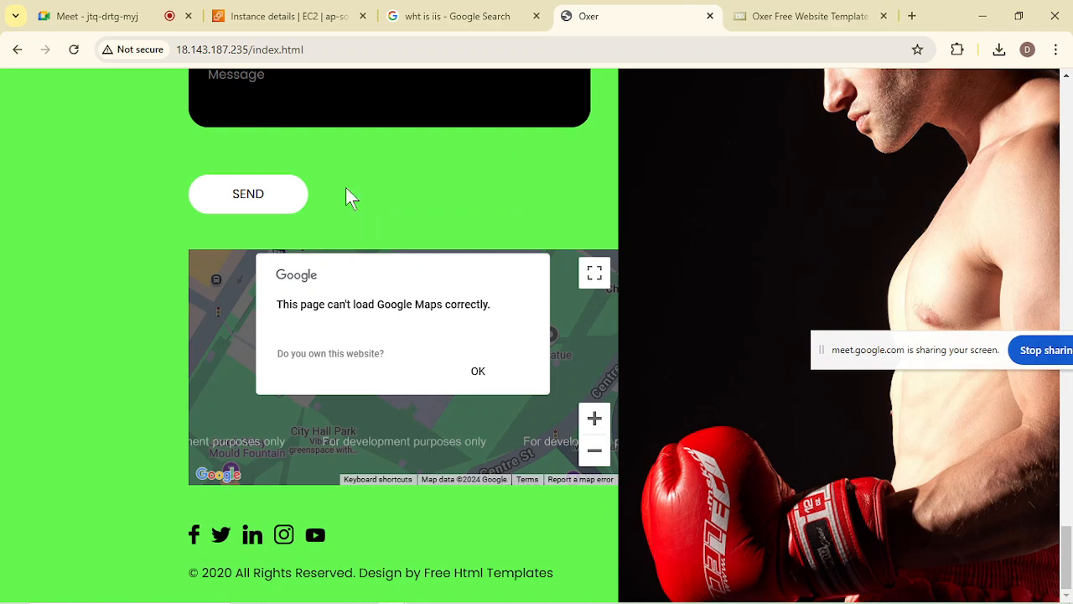
Switch to the Notepad notes and highlight the rental and free trial lines, the APP HOSTING heading, and "apk Package".
left_click(477, 12)
left_click(111, 10)
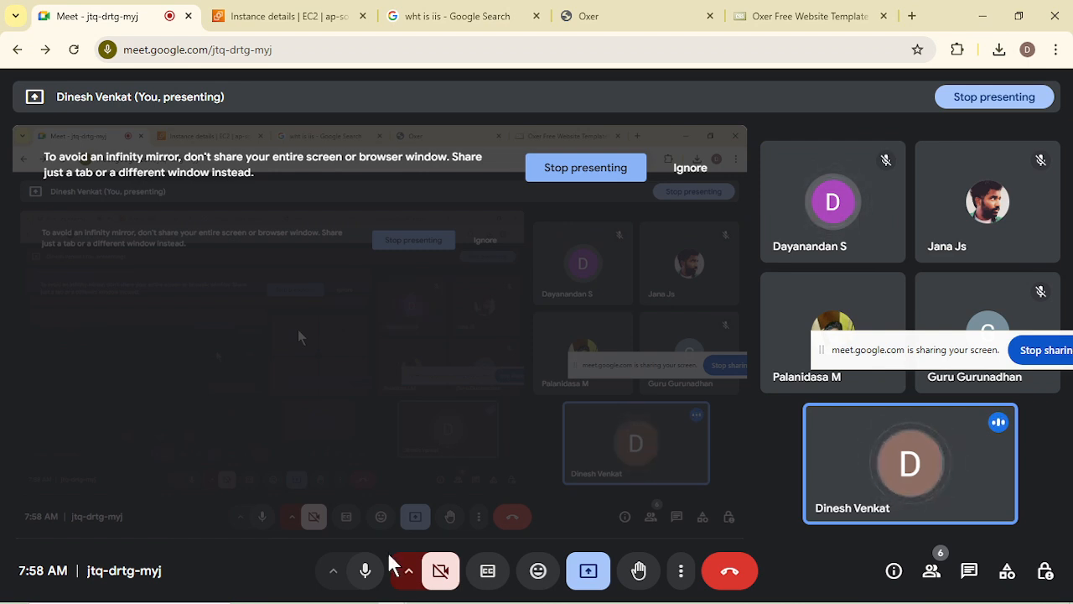
mouse_move(415, 600)
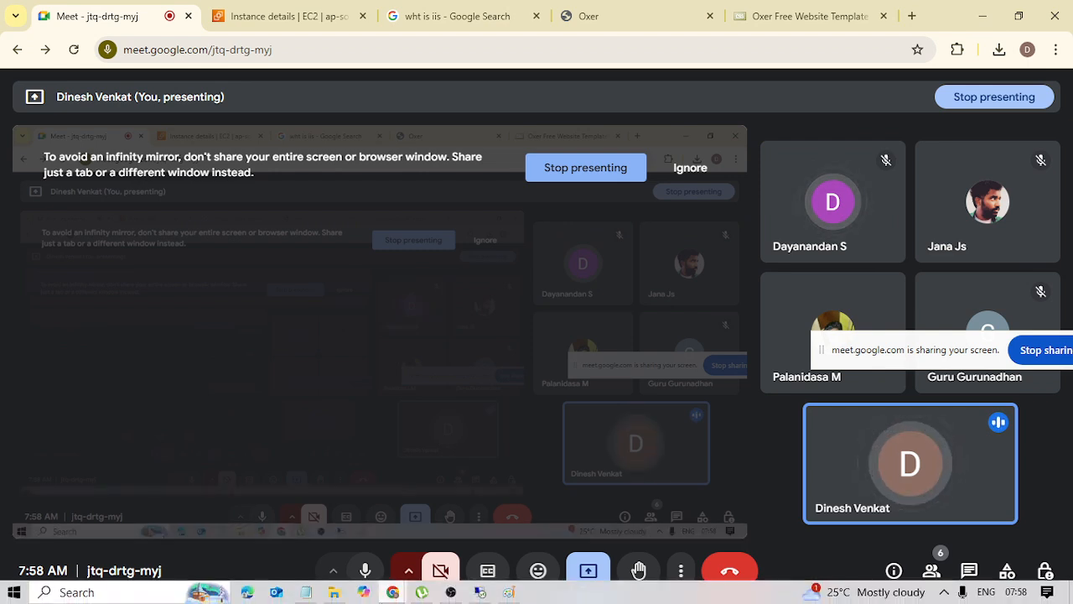
left_click(306, 592)
scroll(254, 348, "up", 10)
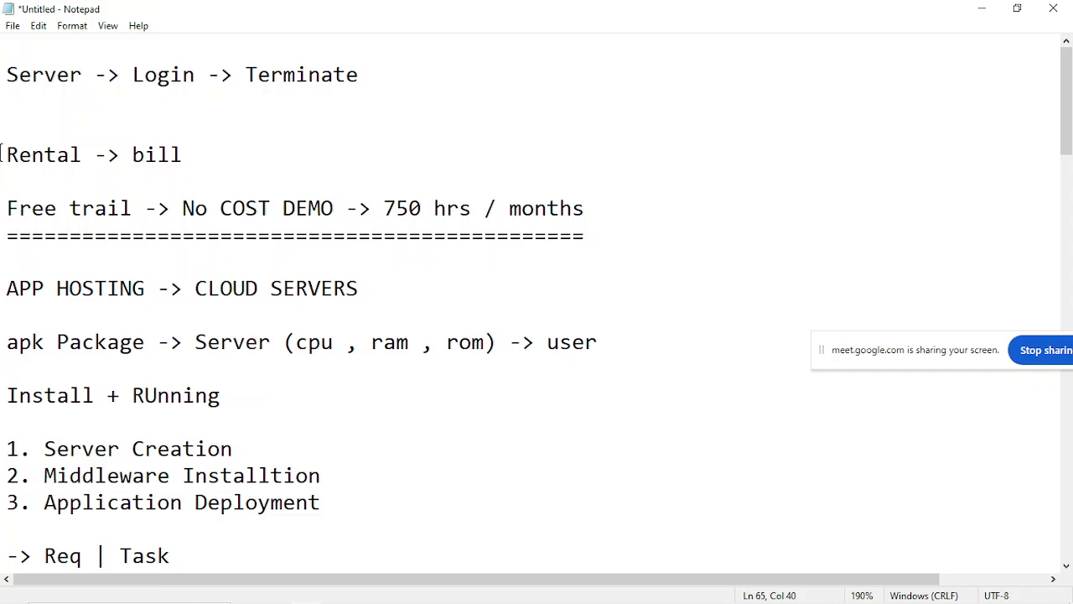
left_click_drag(2, 155, 322, 208)
left_click(322, 208)
scroll(251, 325, "down", 1)
left_click_drag(5, 207, 165, 210)
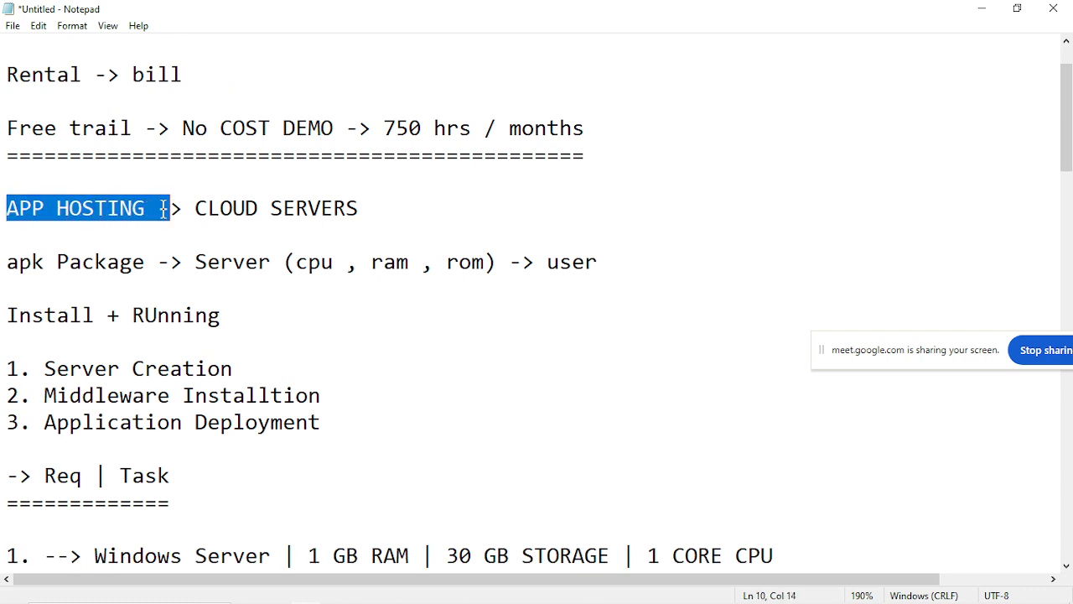
left_click(164, 210)
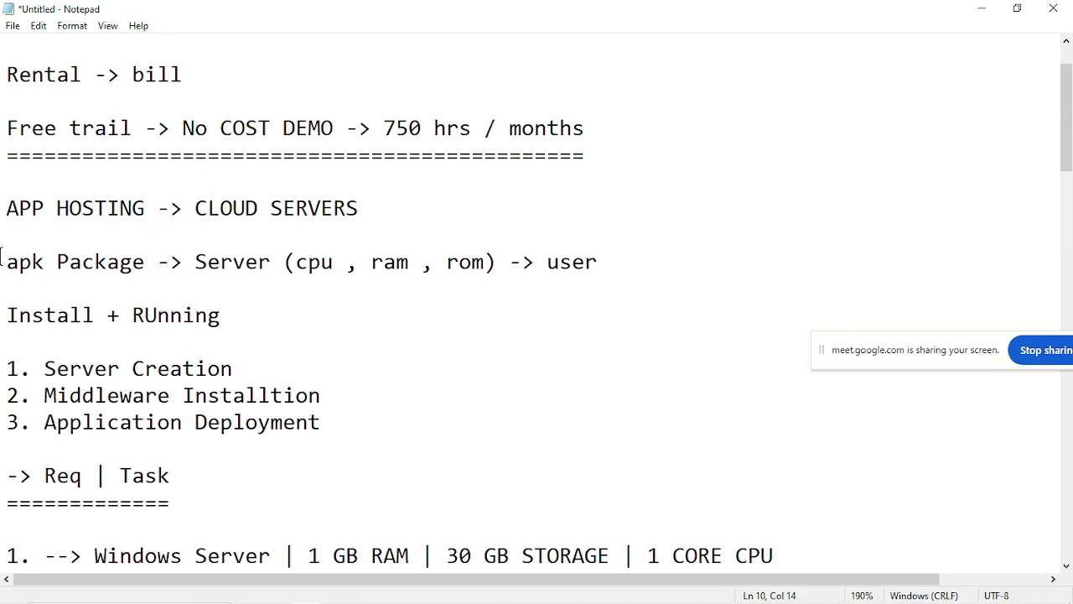
left_click_drag(3, 261, 144, 261)
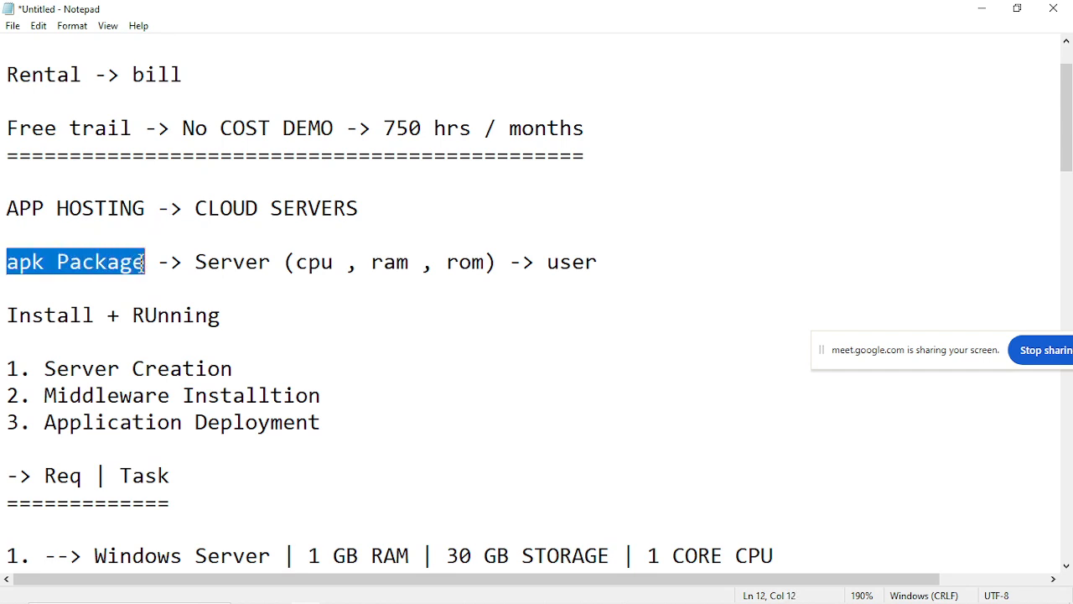
left_click(144, 261)
Switch to Chrome to show the Oxer template zip in the recent downloads, and return to the Notepad notes.
mouse_move(394, 592)
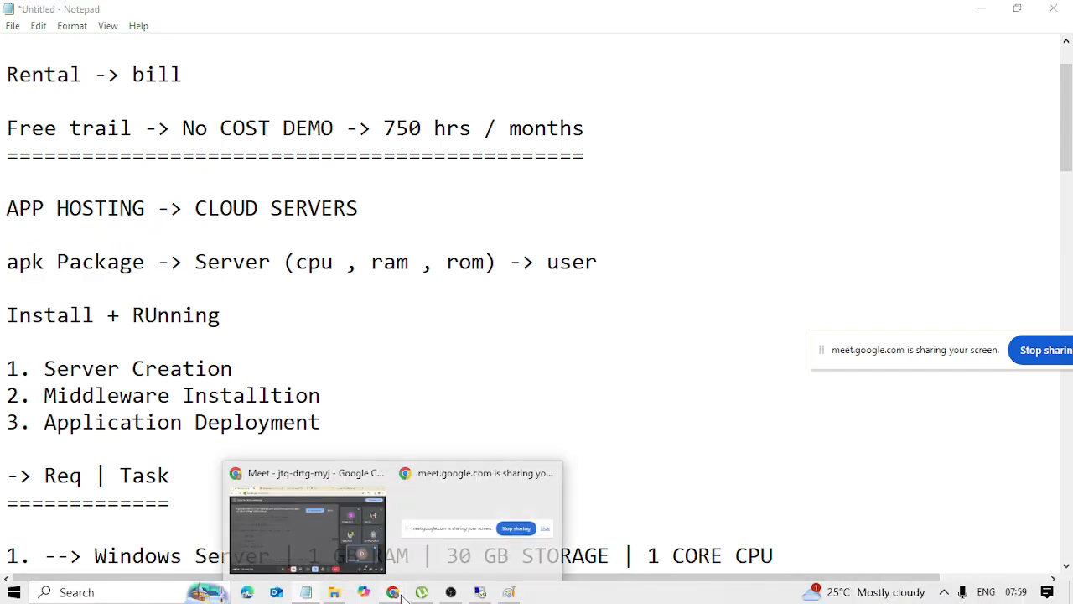
left_click(342, 552)
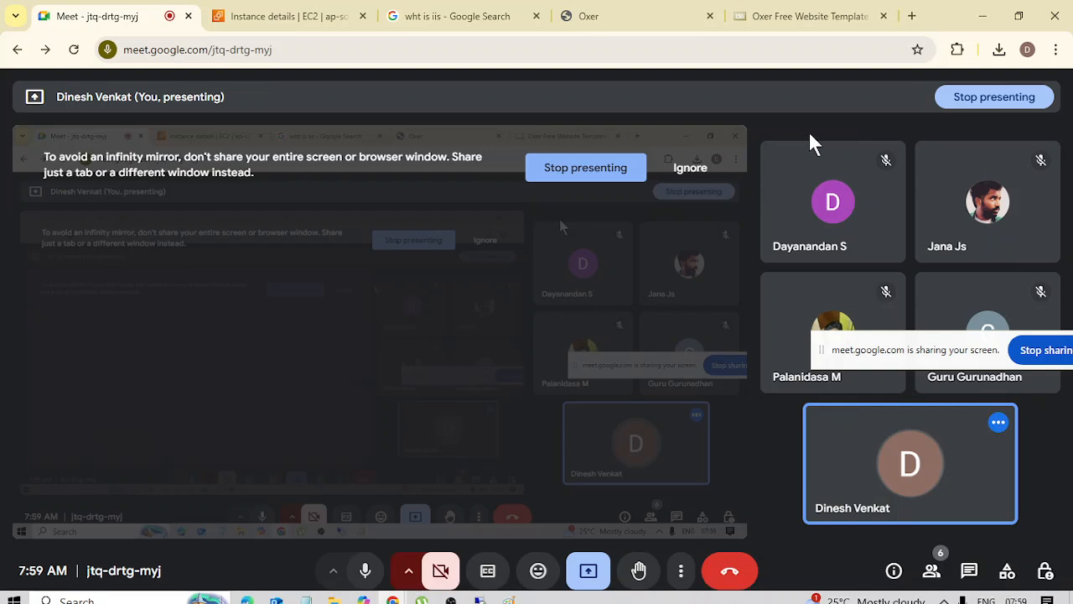
left_click(997, 52)
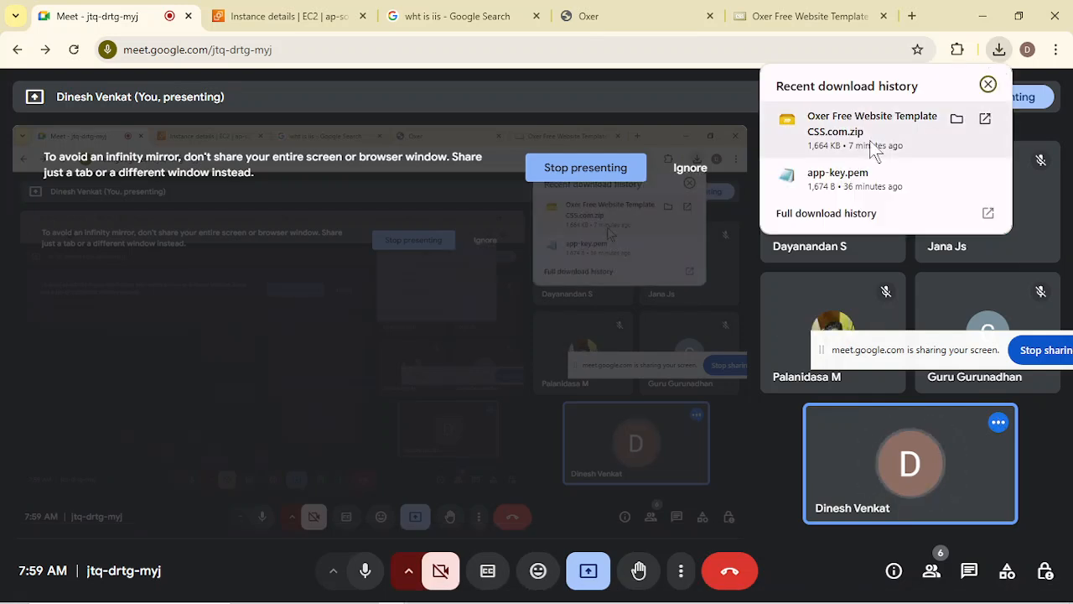
left_click(981, 16)
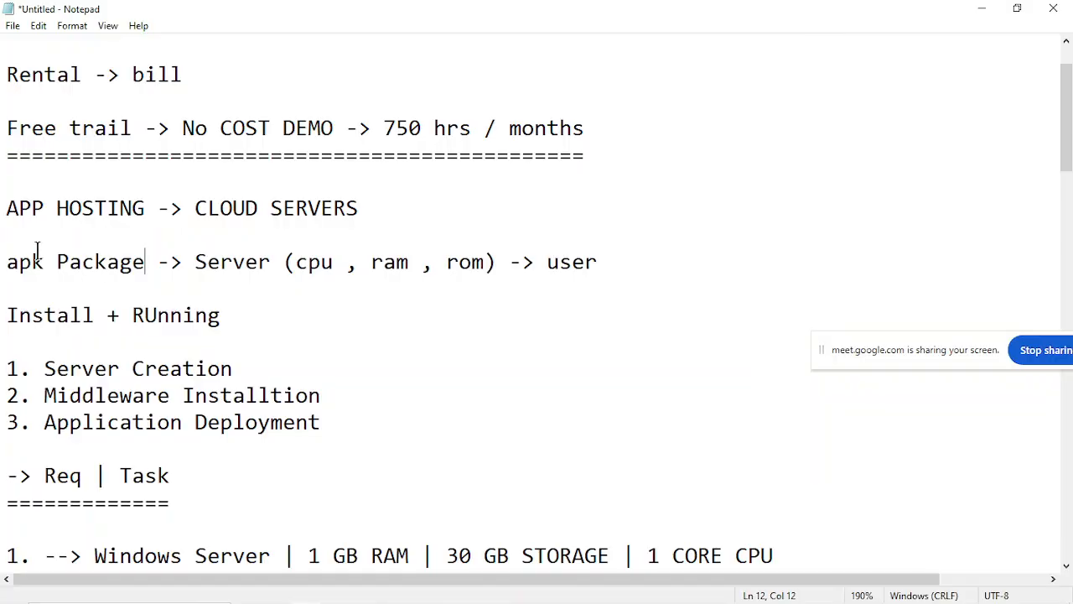
Highlight "apk Package", "Server (cpu , ram , rom)" and "user" in turn in the hosting flow line.
left_click_drag(2, 263, 134, 262)
left_click(135, 262)
left_click_drag(2, 262, 168, 267)
left_click(167, 266)
left_click_drag(1, 262, 143, 264)
left_click(148, 267)
left_click_drag(184, 264, 456, 260)
left_click(456, 260)
left_click_drag(543, 262, 668, 263)
left_click(668, 264)
Switch to Chrome, view the Oxer template download page and the hosted Oxer site, and minimize the browser.
mouse_move(481, 599)
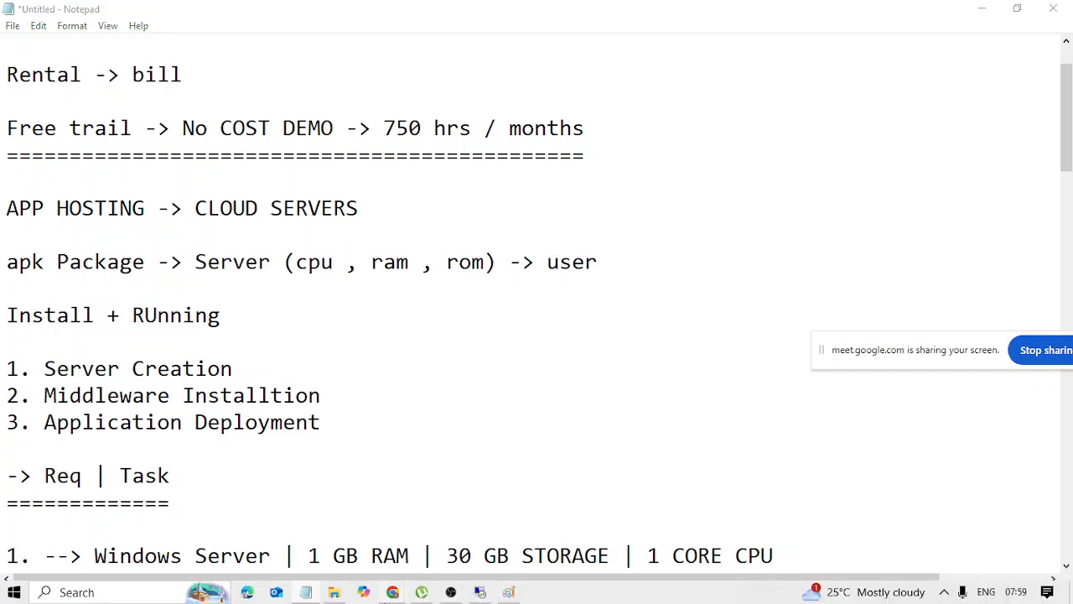
mouse_move(392, 592)
left_click(303, 547)
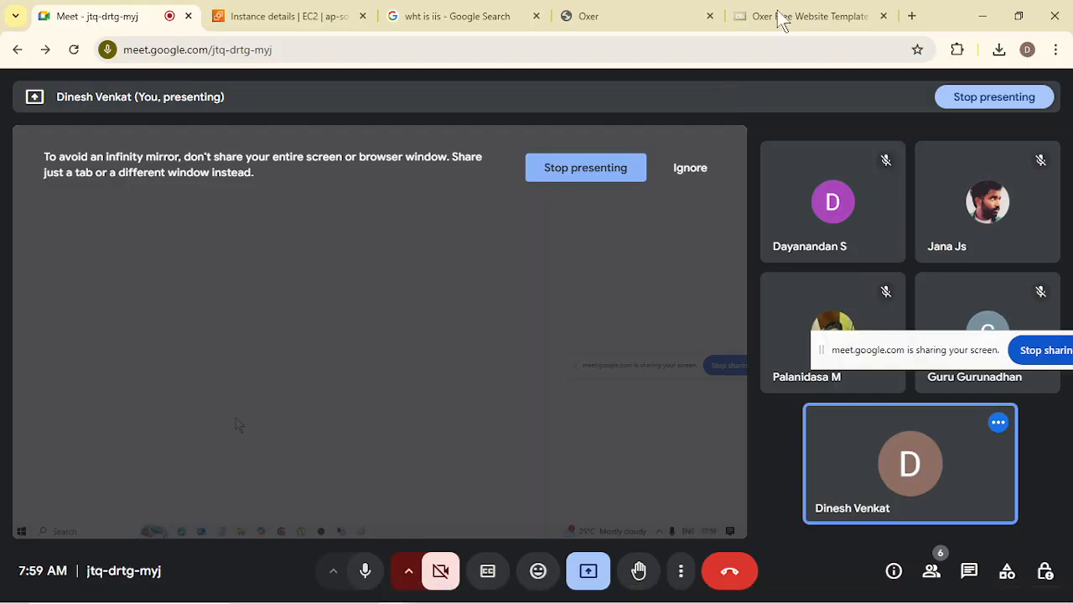
left_click(780, 15)
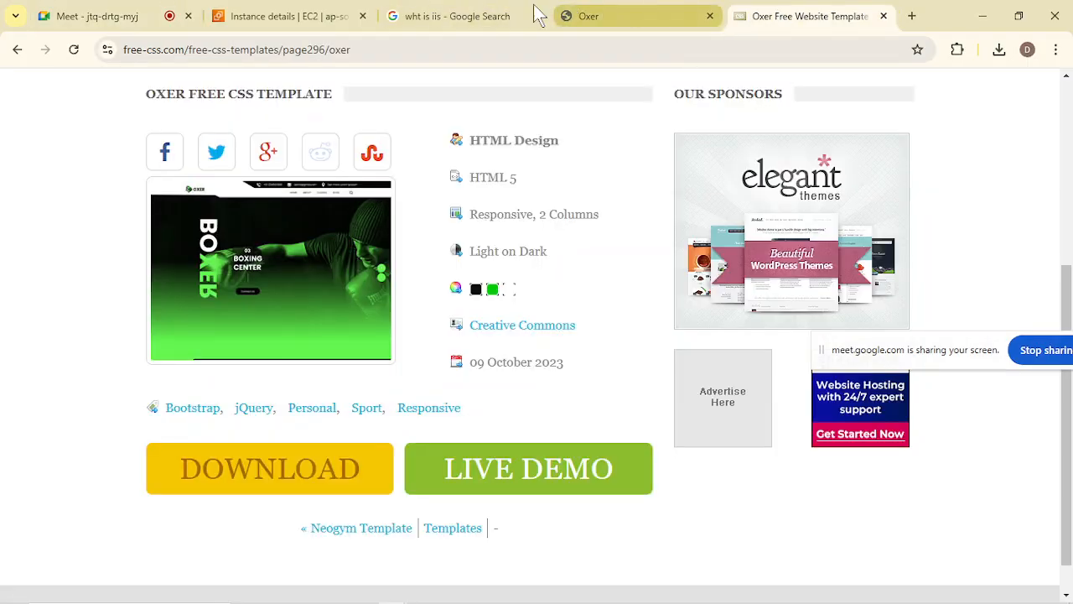
left_click(611, 10)
scroll(507, 369, "up", 5)
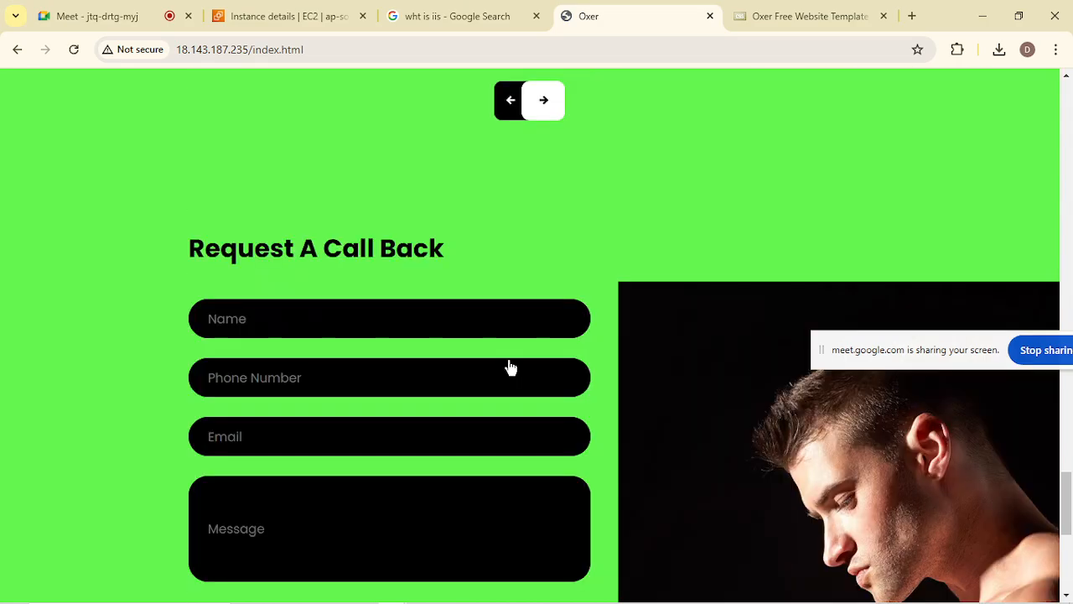
scroll(509, 366, "up", 10)
left_click(983, 12)
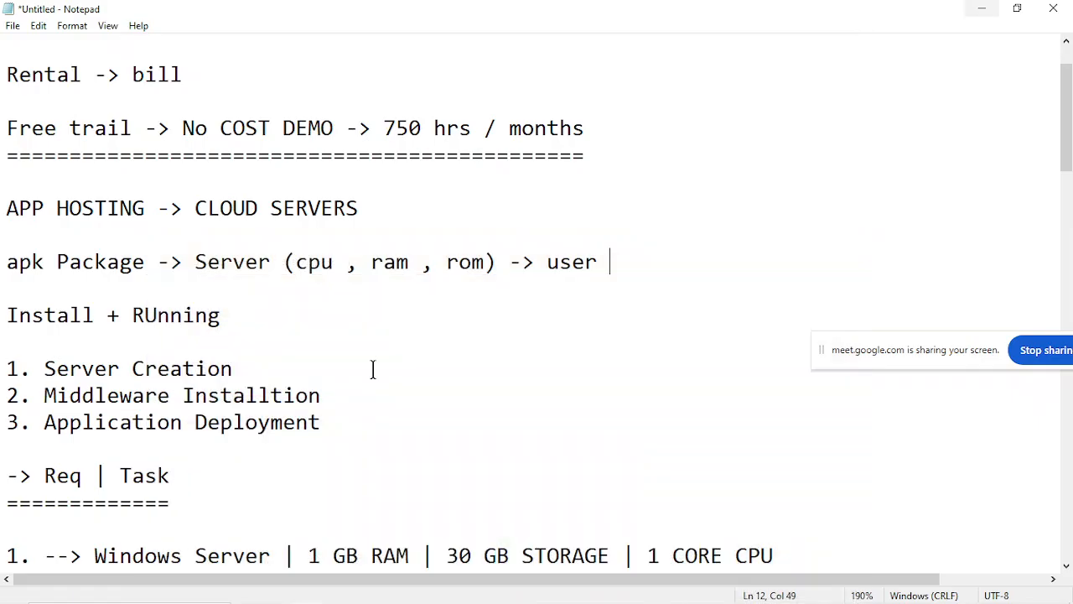
Highlight the app hosting flow in the notes and the three stages: Server Creation, Middleware Installtion and Application Deployment.
left_click_drag(1, 207, 561, 262)
left_click(561, 260)
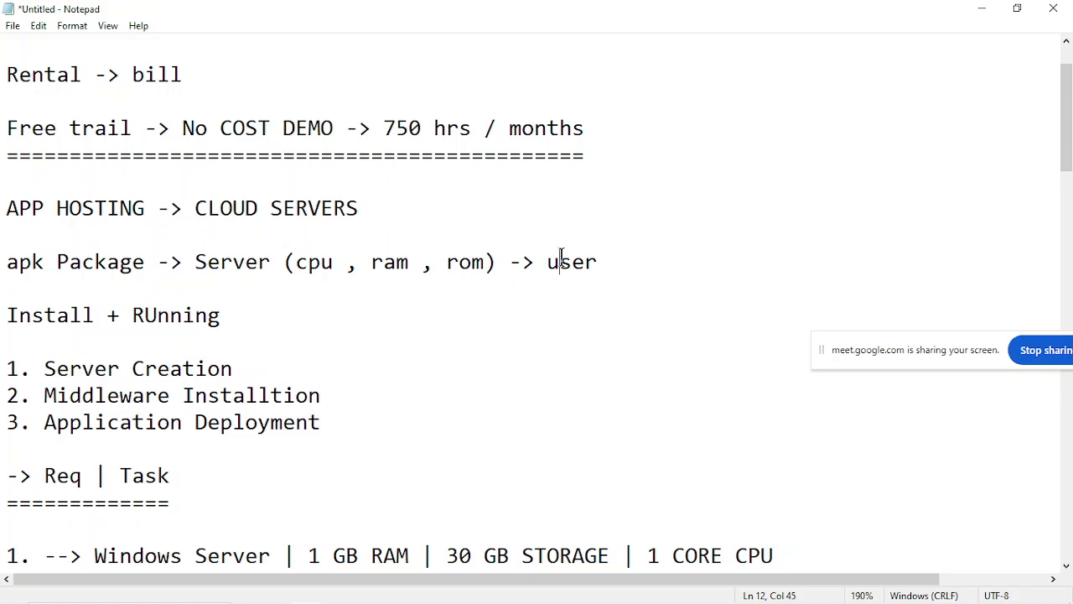
scroll(292, 377, "down", 2)
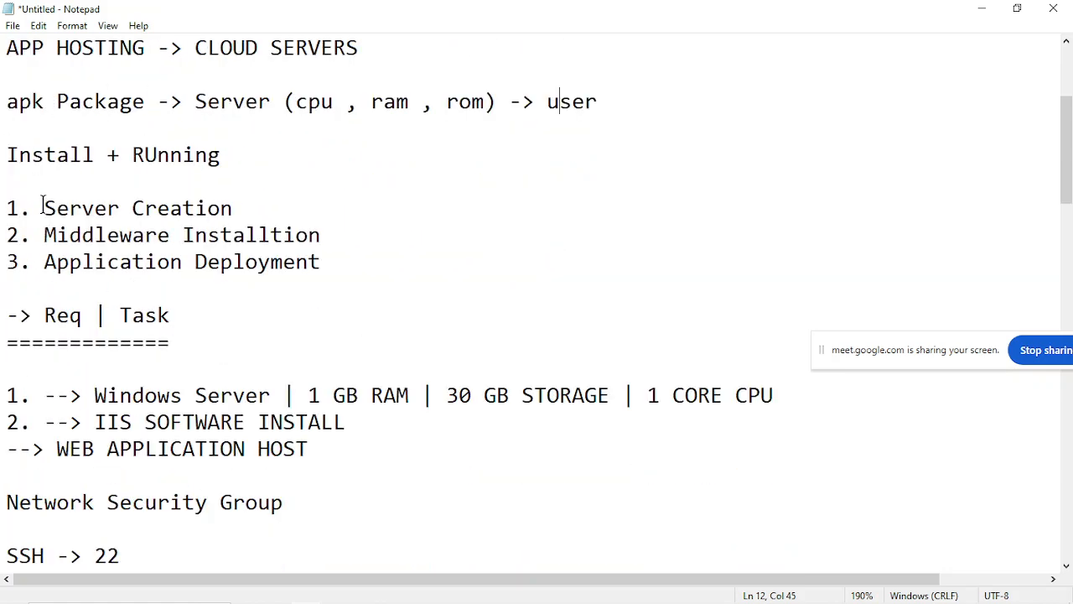
left_click_drag(2, 205, 286, 209)
left_click(285, 208)
left_click_drag(3, 235, 317, 233)
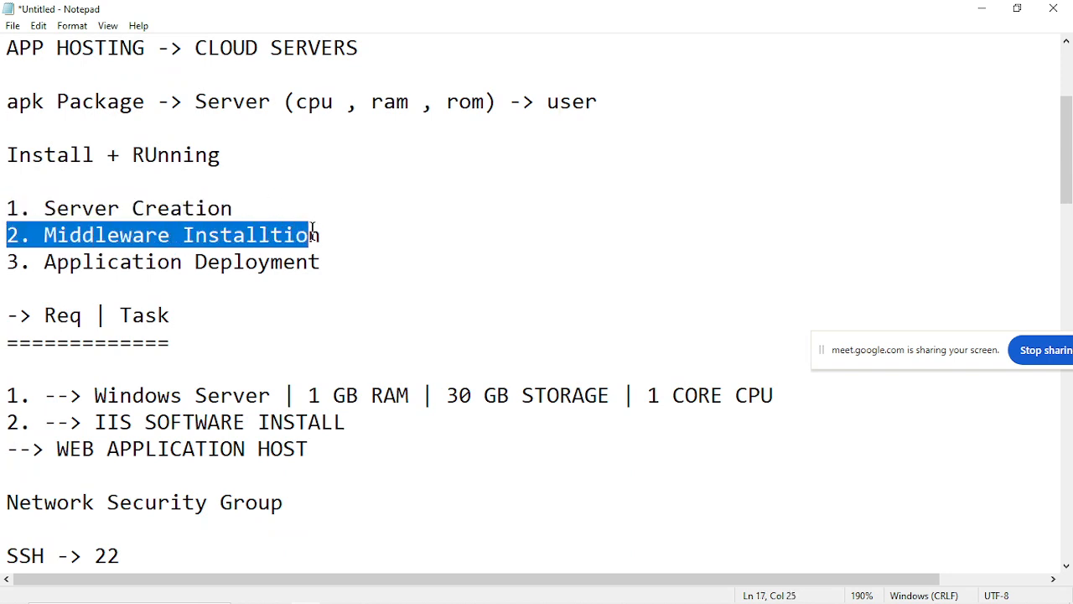
left_click(317, 232)
left_click_drag(2, 267, 342, 252)
left_click(342, 252)
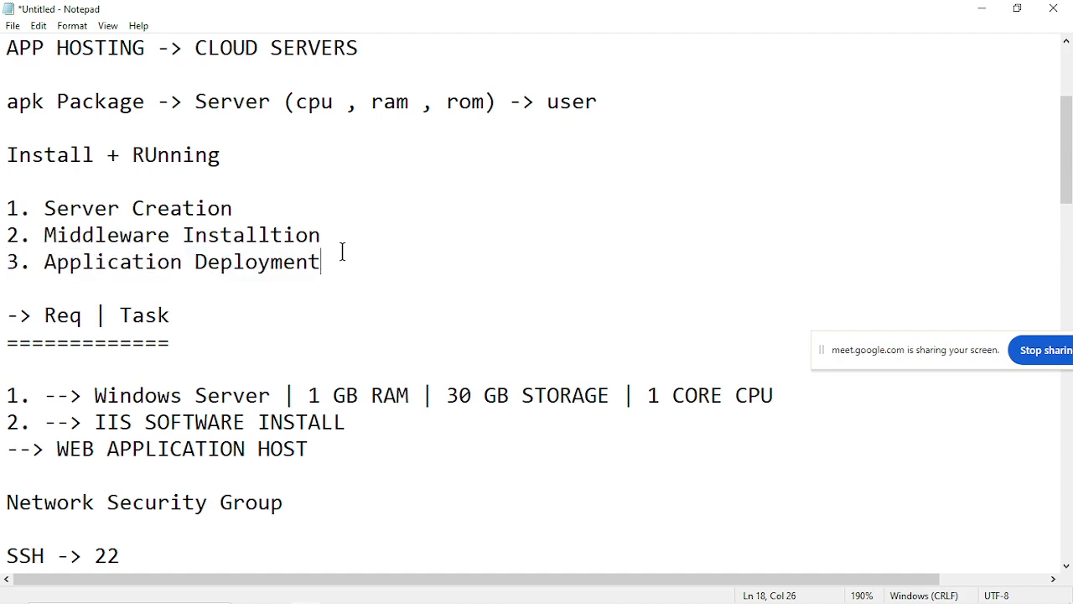
Highlight the Req | Task section with the Windows Server and IIS requirements, and the Network Security Group heading.
scroll(290, 366, "down", 1)
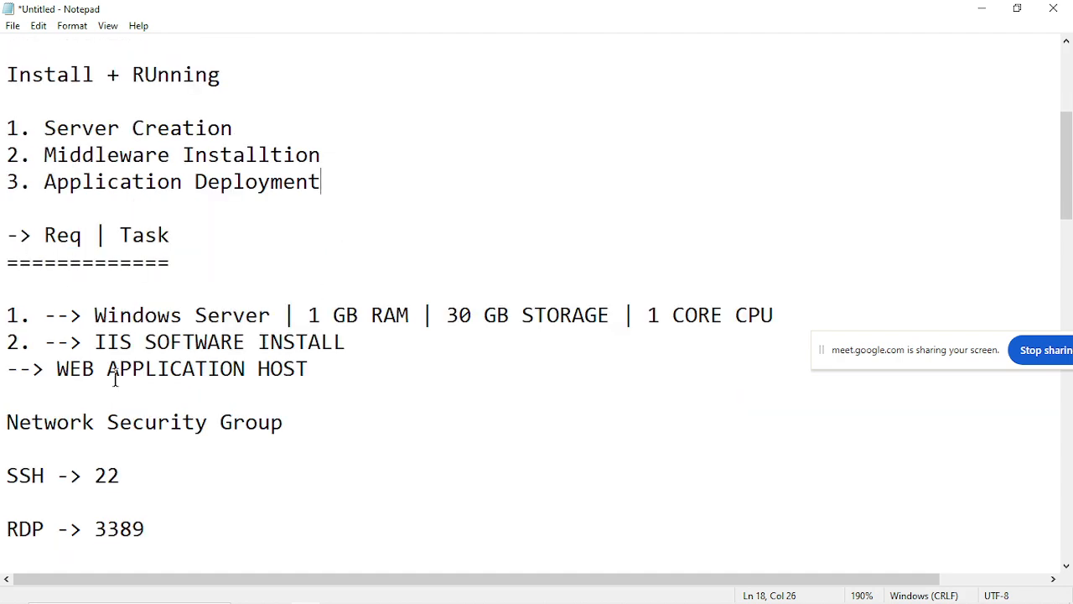
scroll(112, 376, "down", 1)
left_click_drag(2, 155, 426, 267)
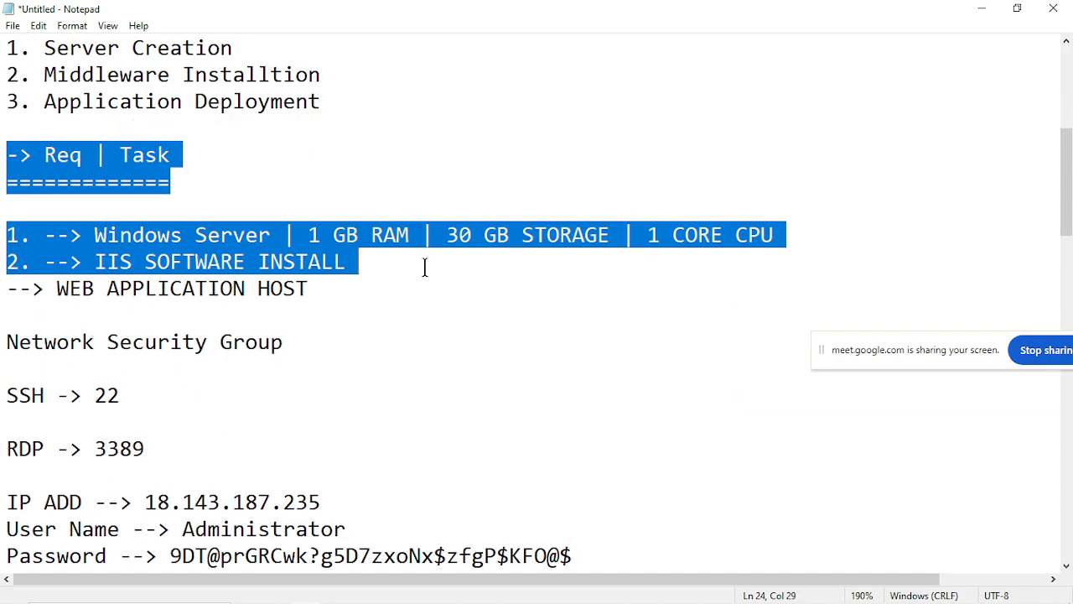
left_click(426, 266)
scroll(281, 377, "down", 2)
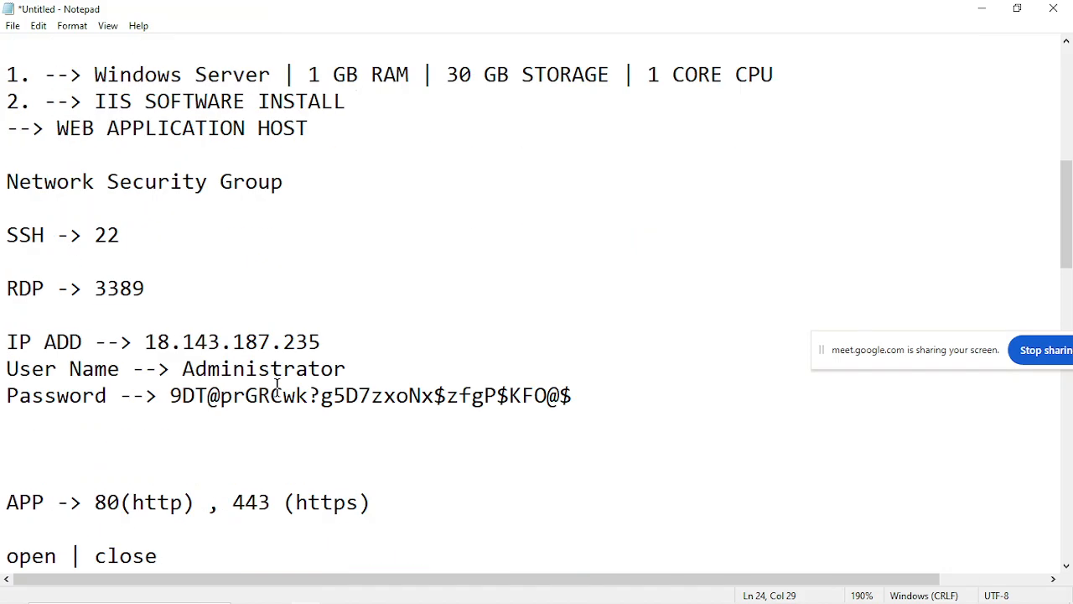
left_click_drag(7, 179, 261, 207)
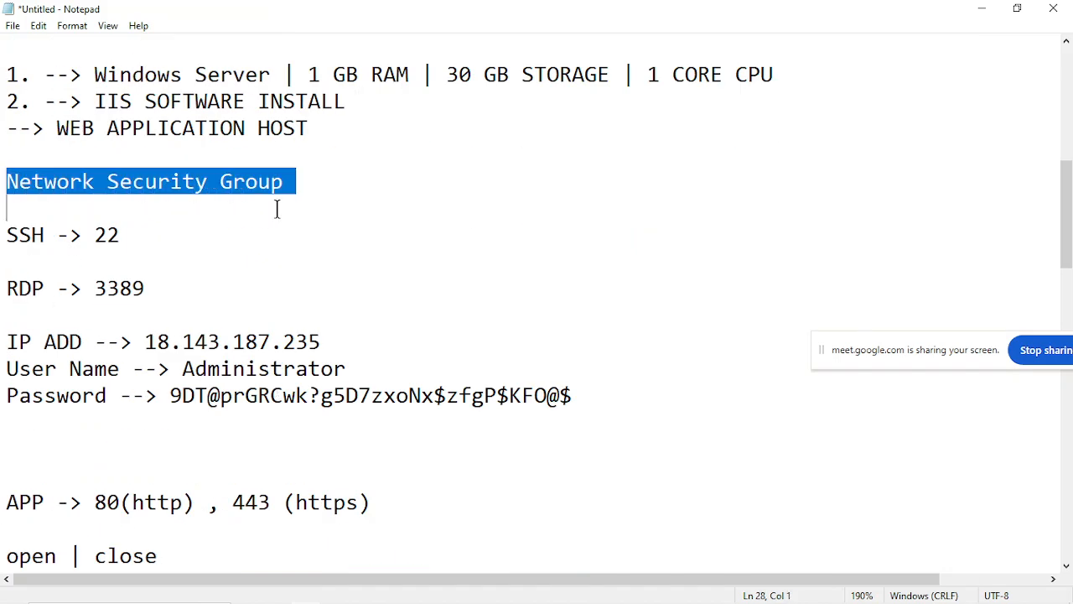
left_click(297, 210)
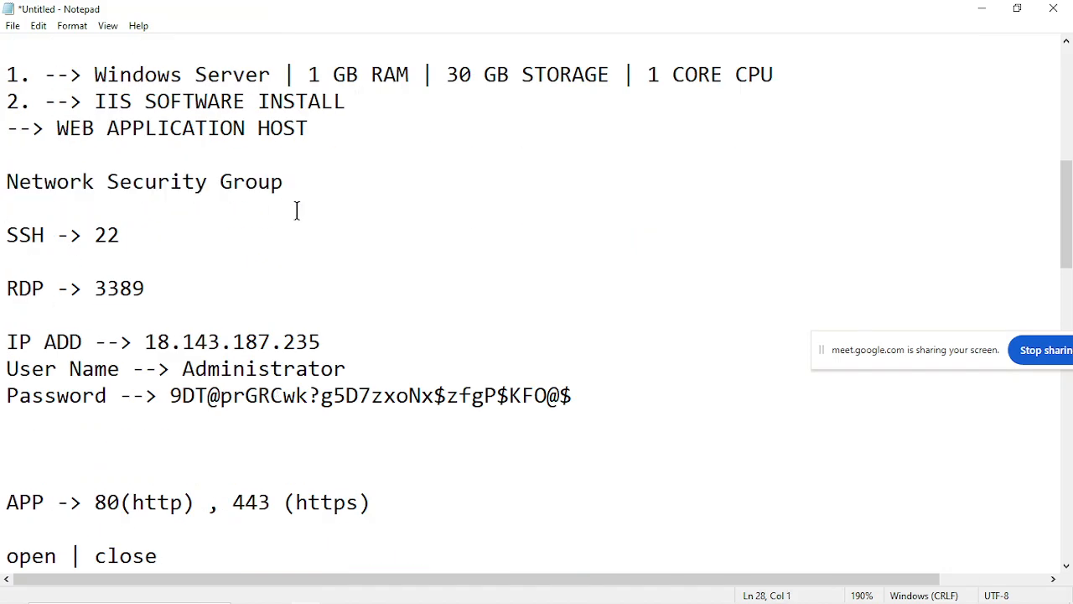
Highlight the "RDP -> 3389" line in the notes, followed by its port number alone.
left_click_drag(5, 287, 154, 297)
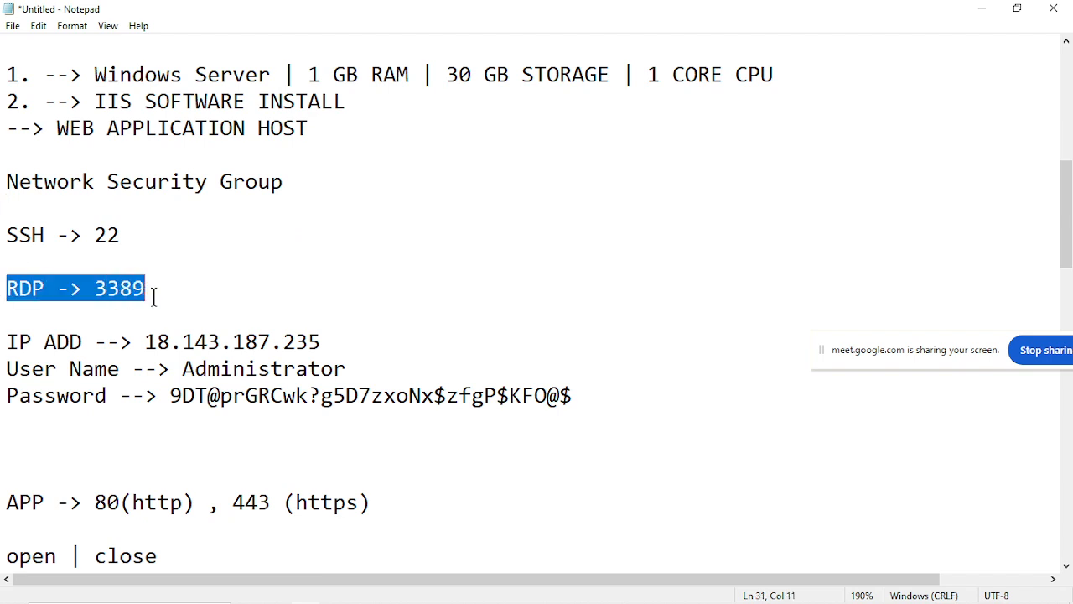
left_click(207, 297)
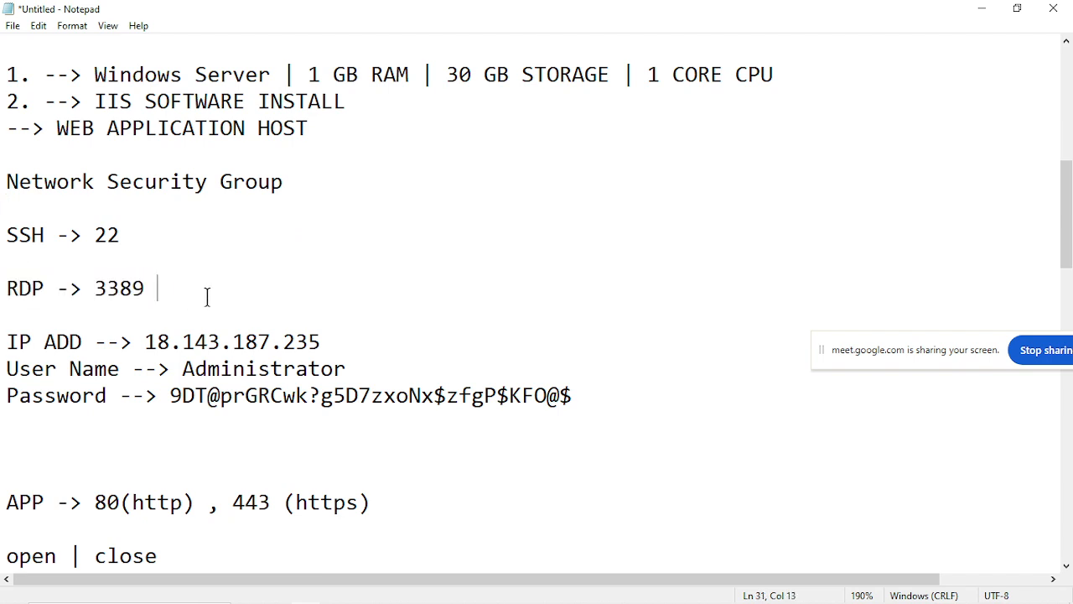
left_click_drag(89, 288, 175, 289)
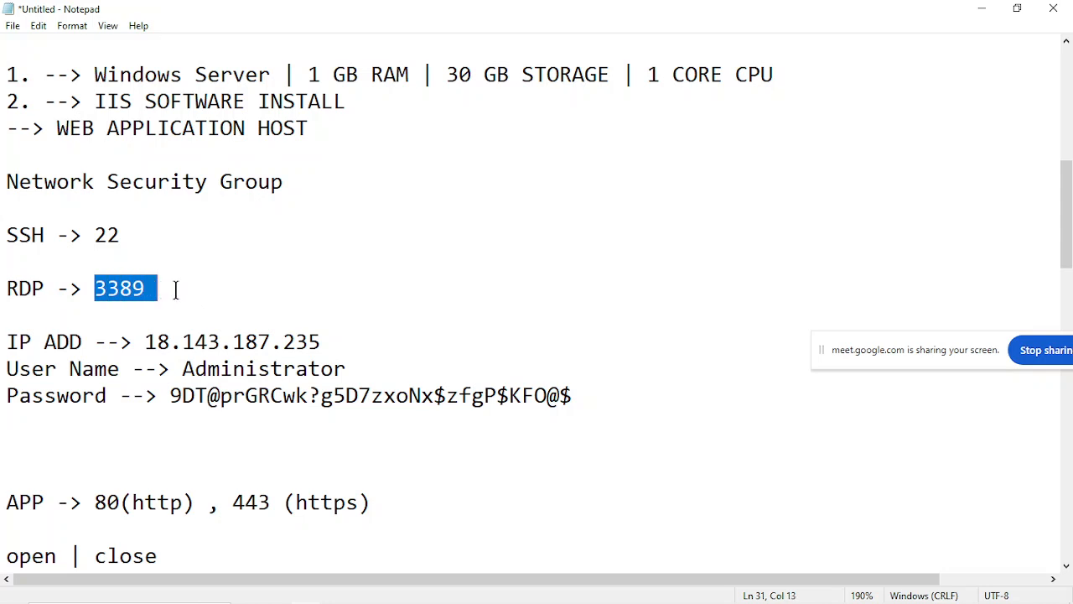
left_click(175, 289)
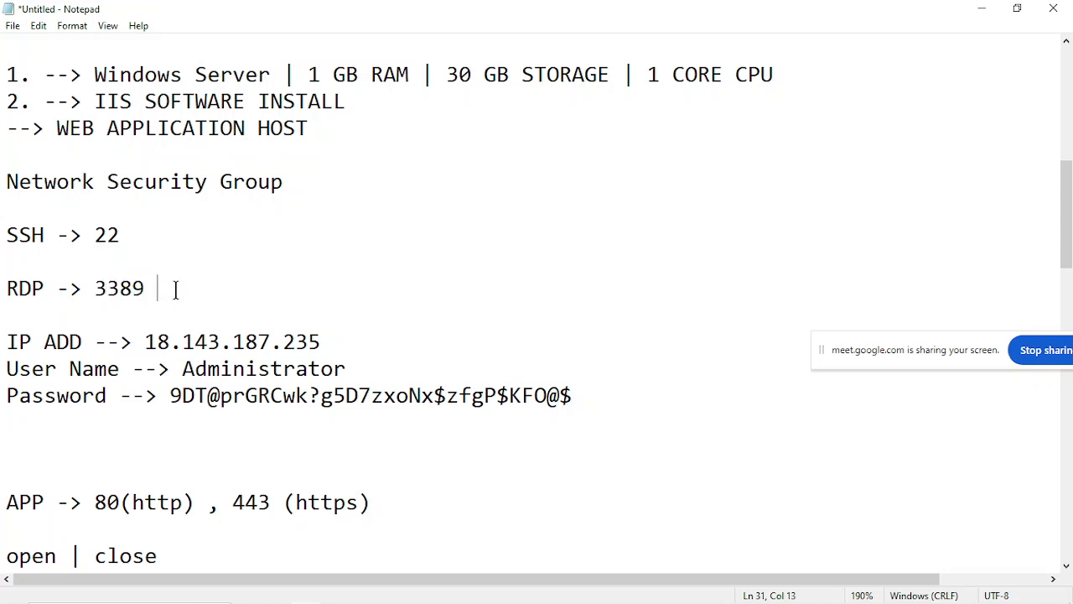
Highlight the APP line listing port 80 for http and port 443 for https.
scroll(79, 293, "down", 2)
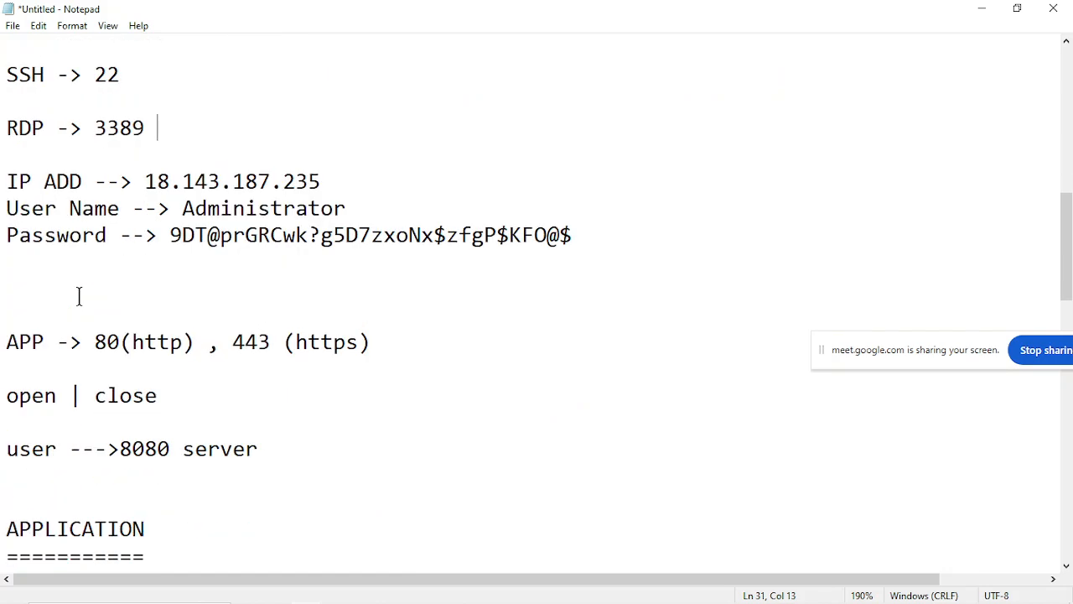
left_click_drag(2, 342, 379, 350)
left_click(81, 345)
left_click(183, 344)
left_click(380, 350)
Highlight the "open | close" line below the app ports, and each of its two words in turn.
scroll(244, 449, "down", 3)
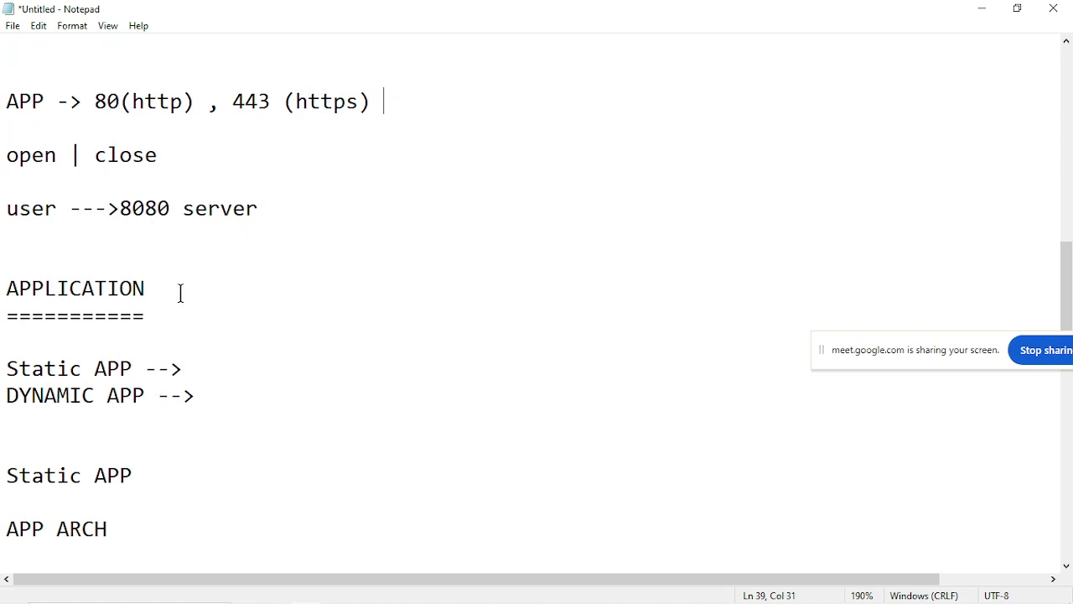
scroll(180, 292, "up", 2)
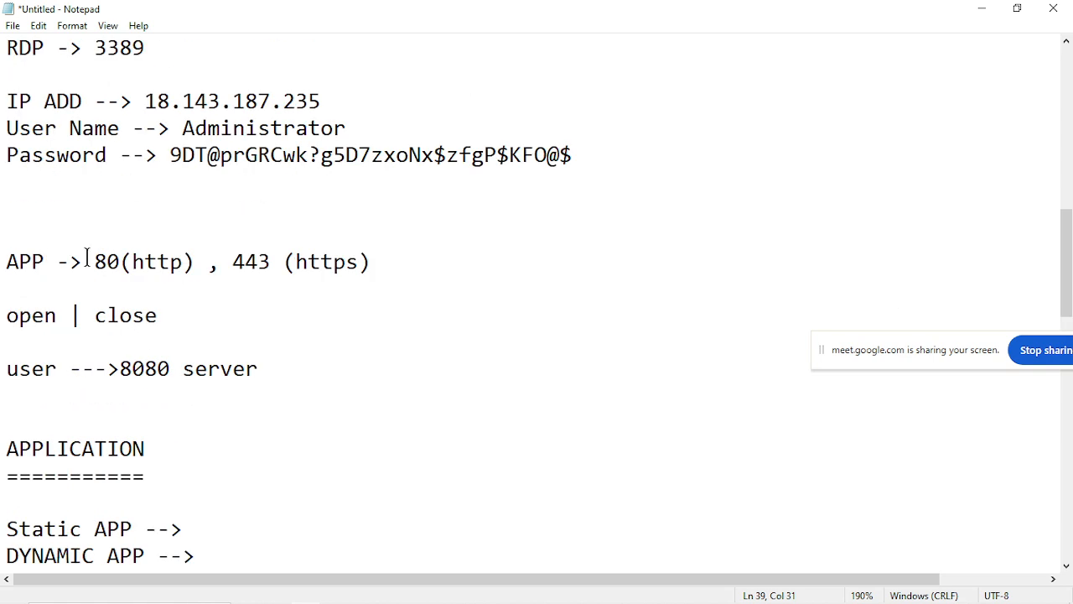
left_click_drag(4, 315, 171, 317)
left_click(66, 323)
left_click(174, 316)
left_click_drag(2, 315, 75, 316)
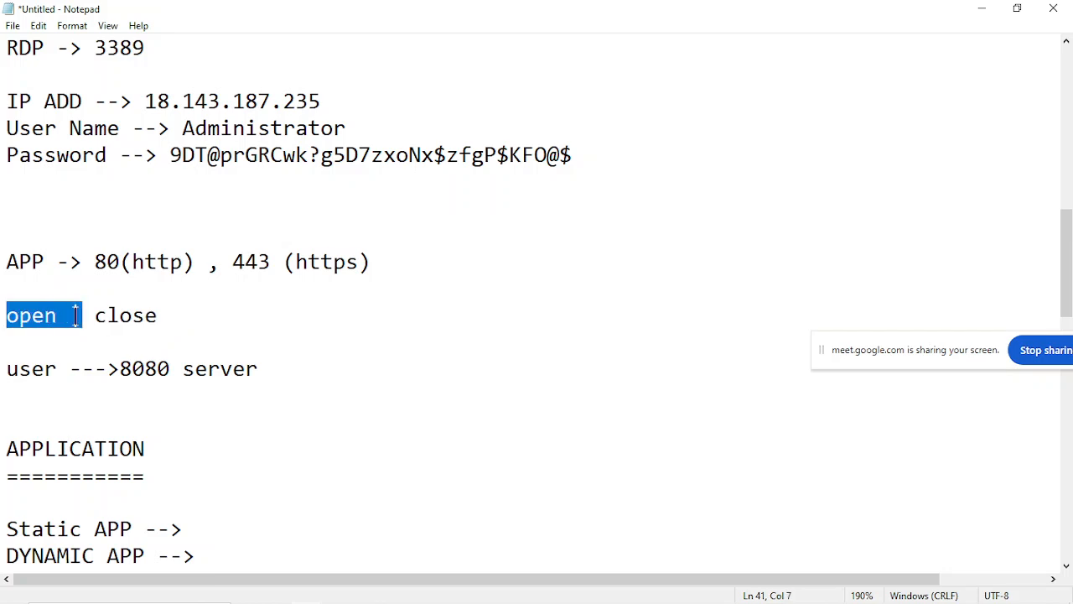
left_click(76, 315)
left_click_drag(89, 316, 199, 319)
left_click(198, 318)
Highlight the Static APP and DYNAMIC APP lines under the APPLICATION heading.
scroll(246, 455, "down", 2)
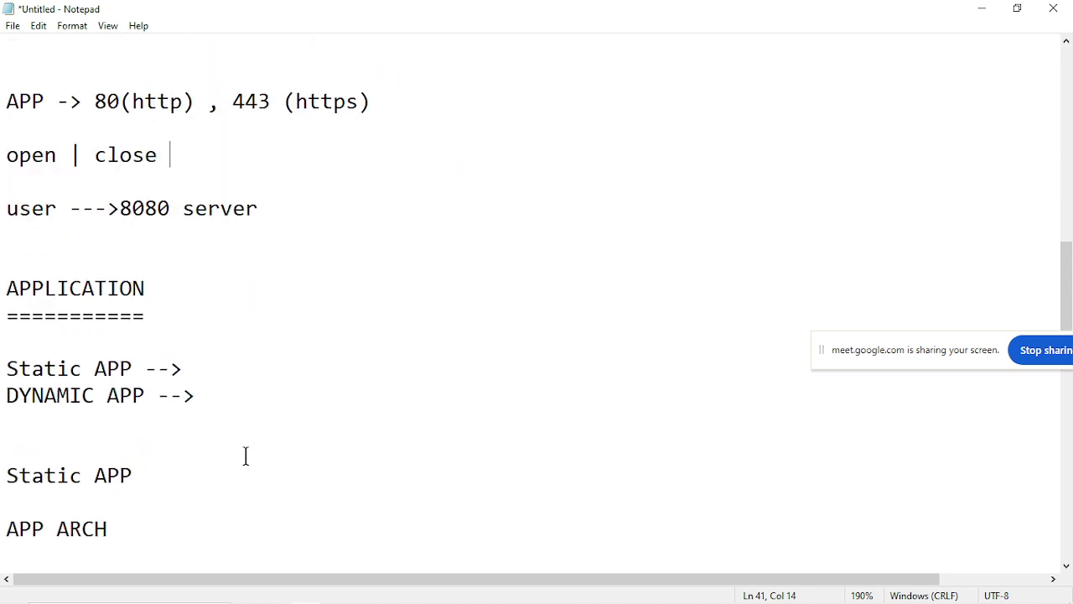
left_click_drag(4, 367, 225, 364)
left_click(227, 365)
left_click_drag(5, 395, 208, 384)
left_click(209, 385)
Highlight the labels 1 tier APP, 2 tier APP and 3 tier APP in turn under APP ARCH.
scroll(210, 385, "down", 2)
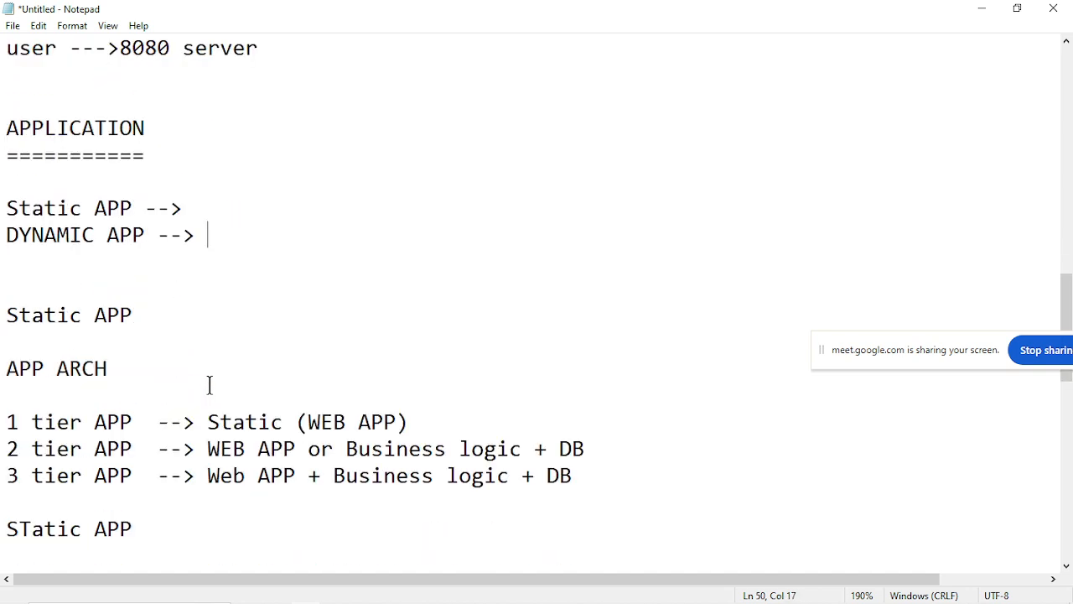
scroll(210, 385, "down", 2)
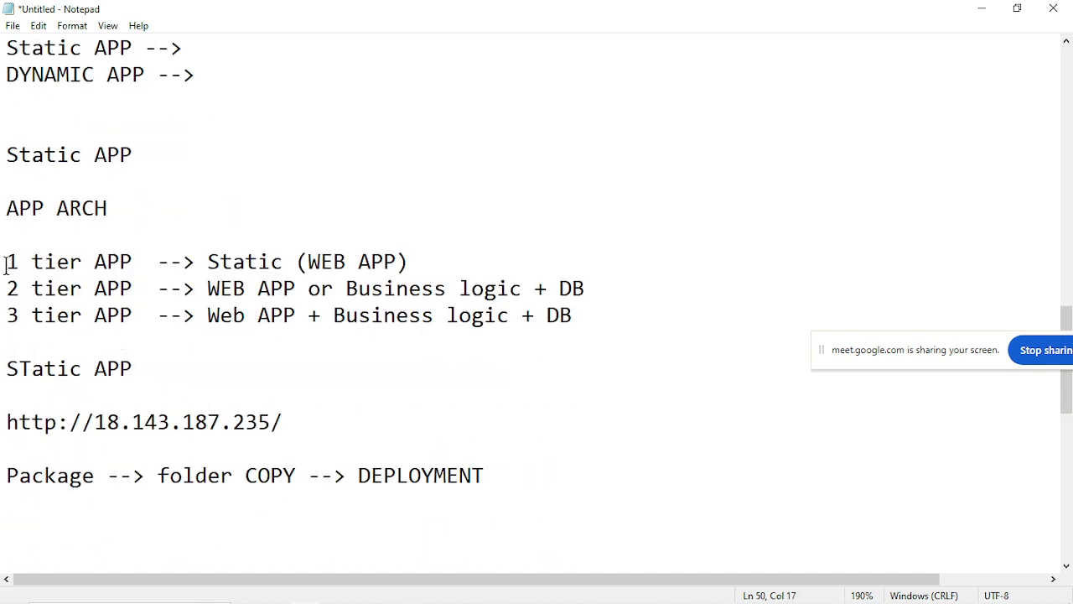
left_click_drag(5, 261, 163, 261)
left_click(166, 261)
left_click_drag(3, 289, 149, 288)
left_click(149, 289)
left_click(4, 317)
left_click_drag(4, 317, 163, 312)
left_click(167, 309)
Highlight "Static (WEB APP)" in the 1 tier line and "WEB APP or Business logic" in the 2 tier line.
left_click_drag(206, 262, 424, 263)
left_click(424, 262)
left_click(46, 263)
left_click_drag(203, 288, 523, 281)
left_click(309, 285)
left_click(524, 283)
Replace "Business logic" with "Dynamic" in the 2 tier APP line.
left_click(448, 288)
key("Right")
key("Right")
key("Right")
key("Right")
key("Right")
key("Right")
key("Right")
key("Left")
key("BackSpace")
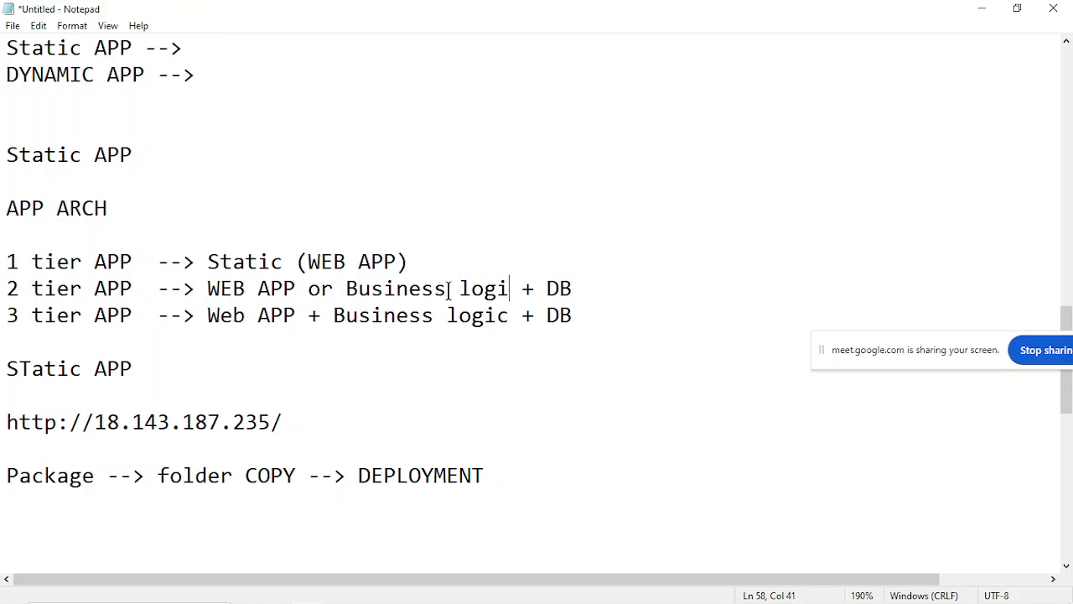
key("BackSpace")
key("BackSpace")
key("BackSpace")
key("BackSpace")
key("BackSpace")
key("BackSpace")
key("BackSpace")
key("BackSpace")
key("BackSpace")
key("BackSpace")
key("BackSpace")
key("BackSpace")
key("BackSpace")
type("Dy")
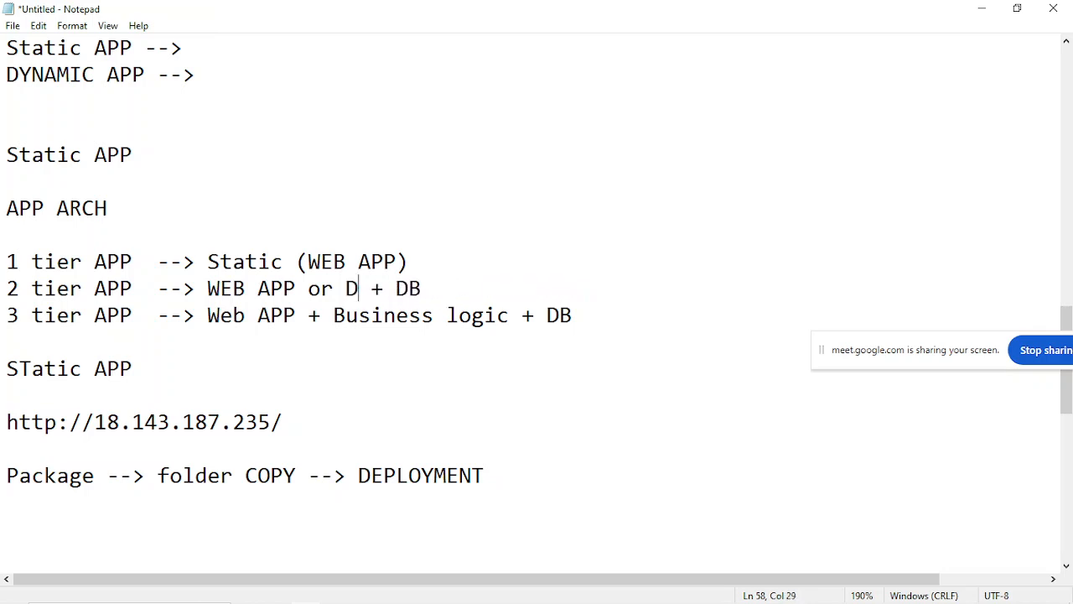
type("namoc")
key("BackSpace")
key("BackSpace")
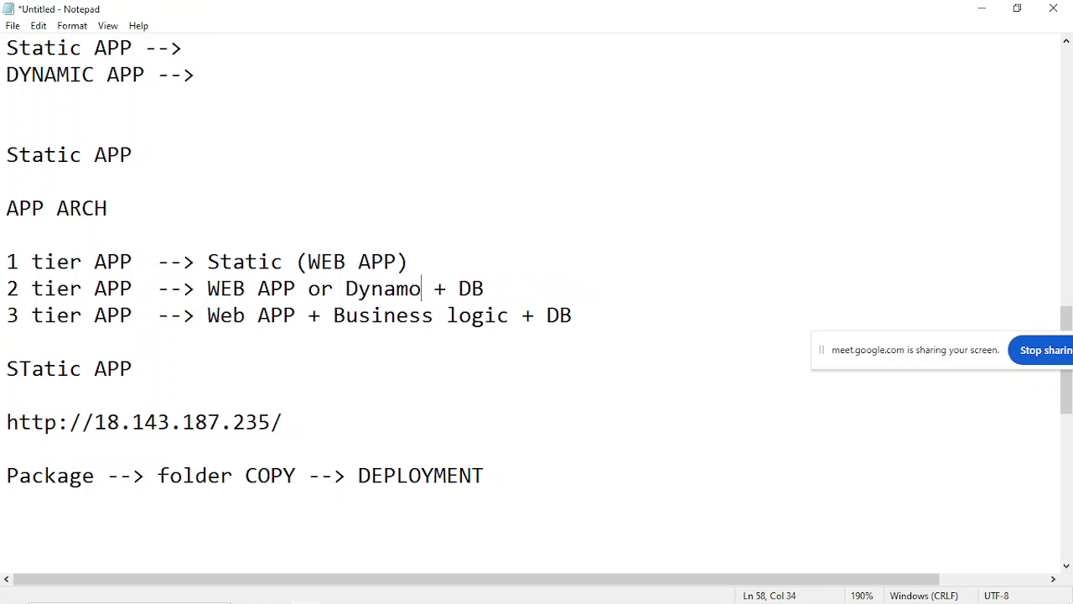
type("ic")
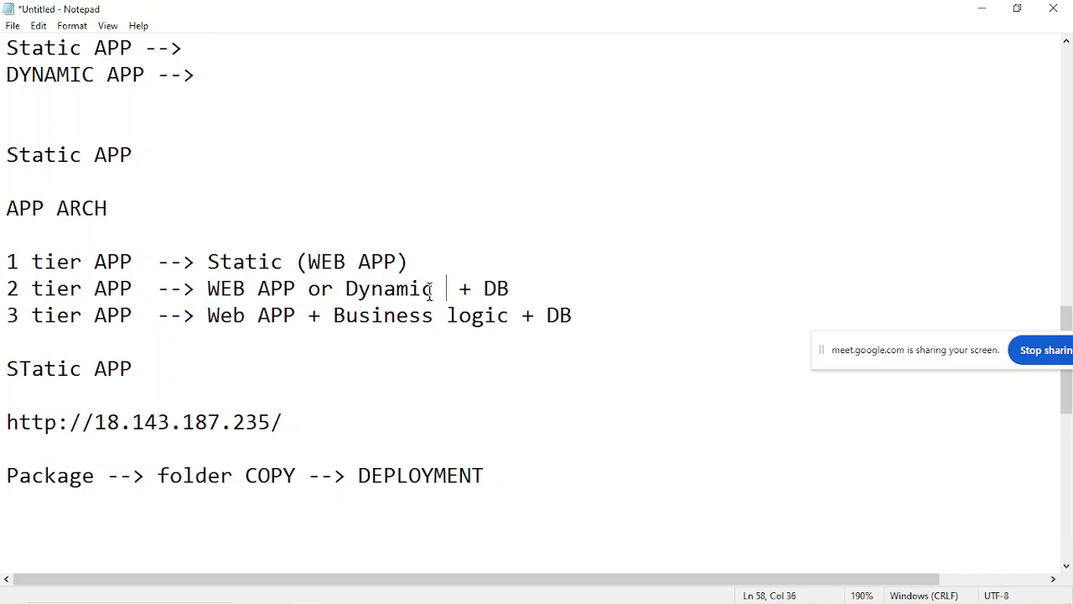
Highlight "DB" in the 2 tier line, followed by the 3 tier APP line and its description.
left_click_drag(484, 289, 530, 291)
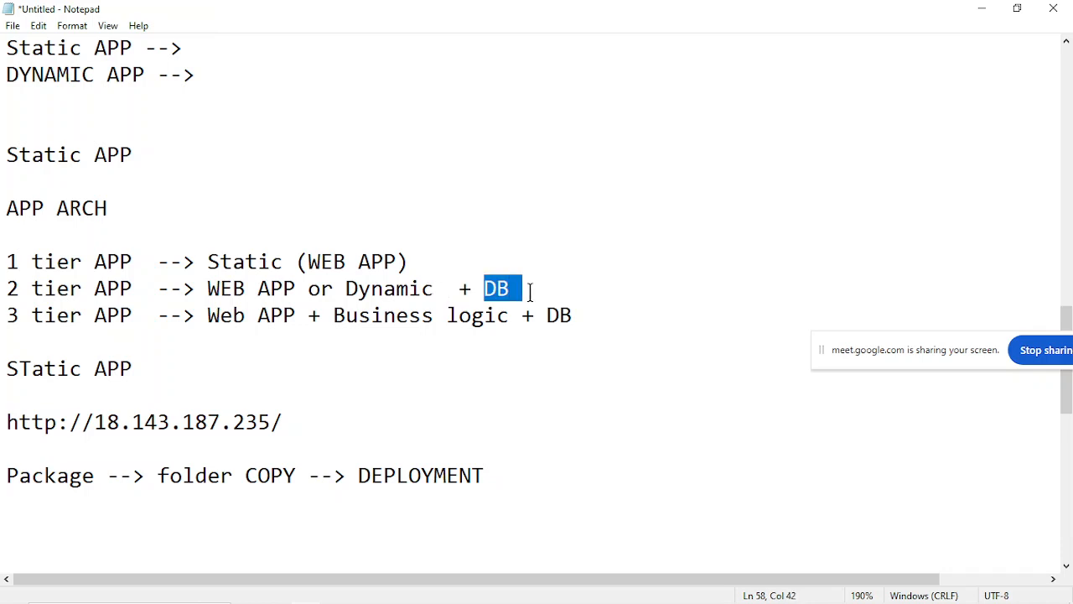
left_click(530, 290)
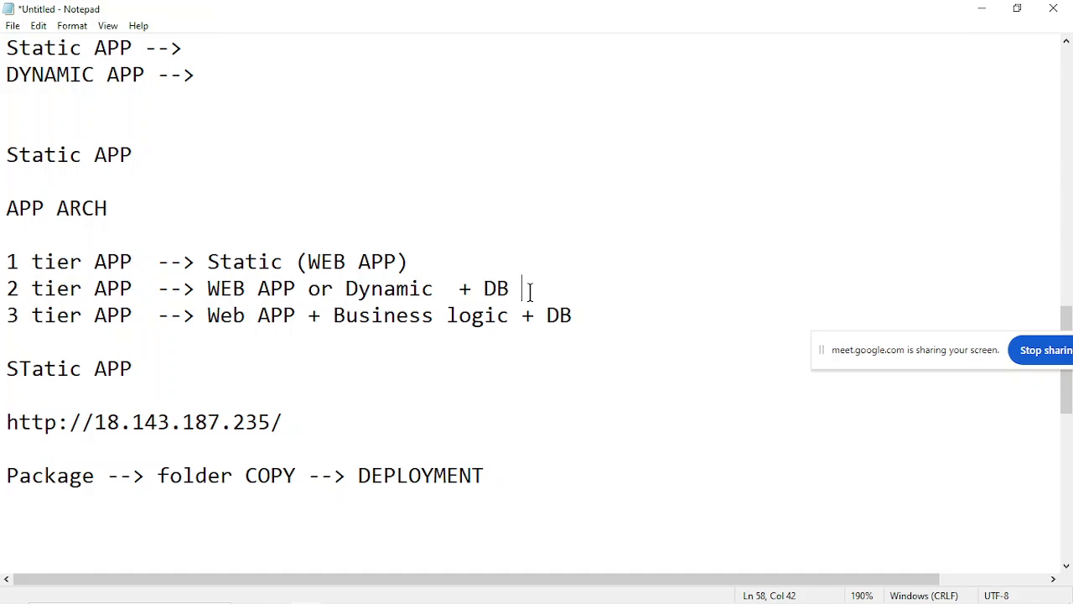
left_click(202, 322)
left_click_drag(202, 322, 520, 349)
left_click(528, 350)
left_click_drag(6, 315, 479, 335)
Add the line "java application" below the 3 tier APP line, separated by blank lines.
left_click(494, 338)
key("Return")
key("Return")
key("Up")
type("java application")
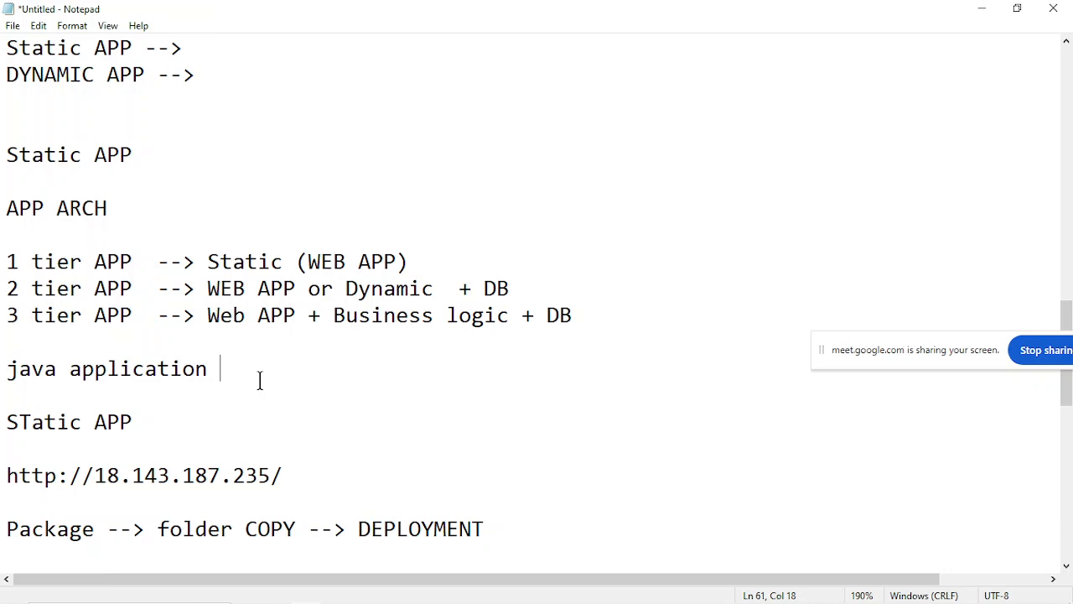
Highlight the 3 tier APP label again and point out its components.
left_click_drag(4, 317, 137, 333)
left_click(136, 333)
left_click(433, 327)
left_click(611, 327)
Add the line "30 - 60 app" below "java application", with a blank line on each side.
left_click(95, 390)
key("Return")
key("Return")
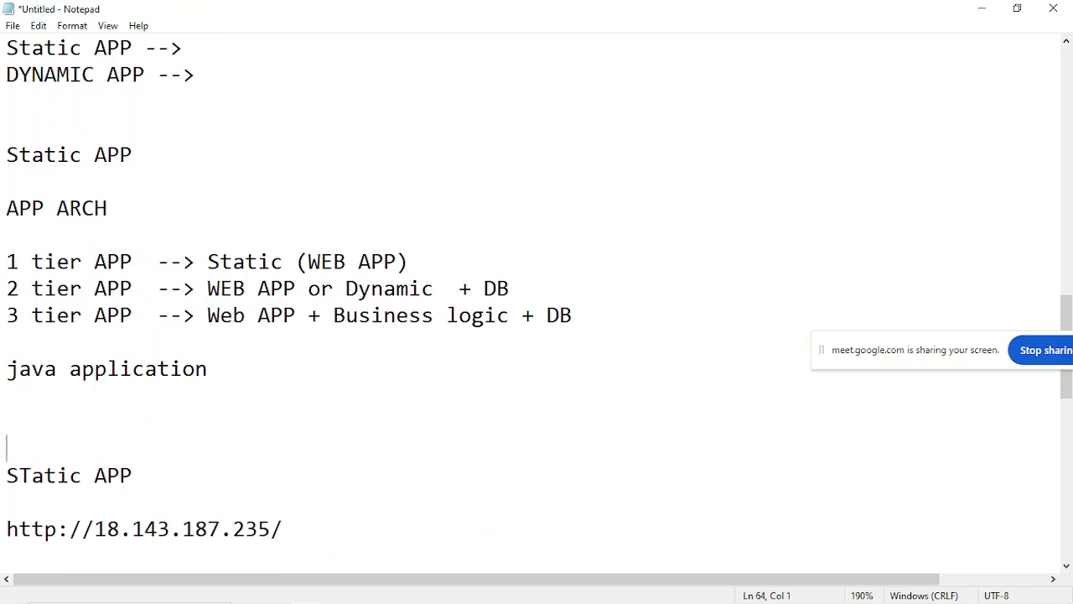
key("Up")
type("30 - 60")
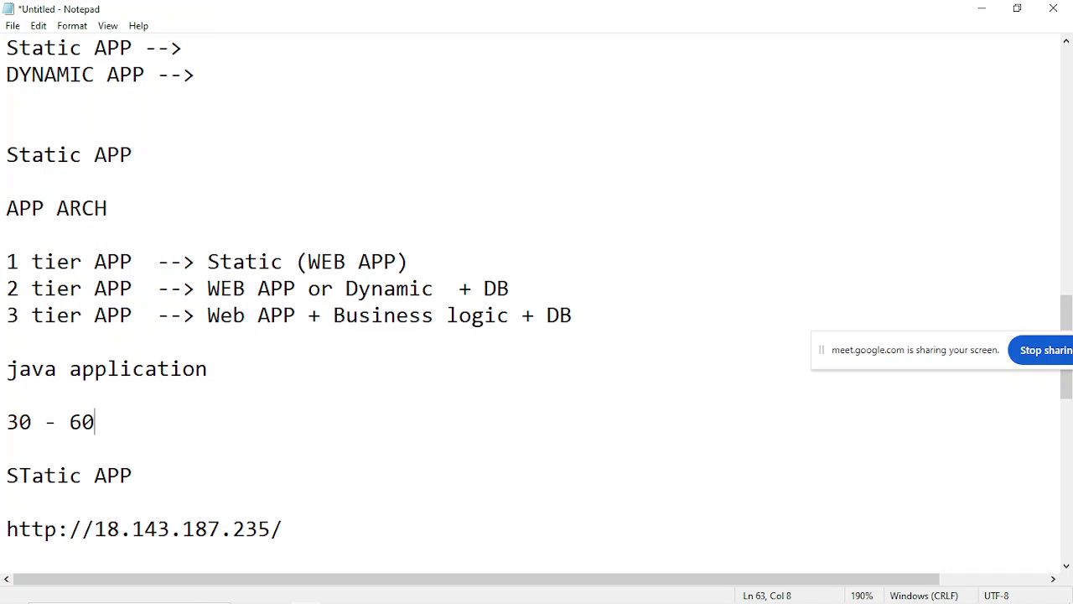
type(" app")
Highlight the 3 tier description and the java application and "30 - 60 app" lines, and view the end of the notes.
left_click_drag(194, 316, 503, 338)
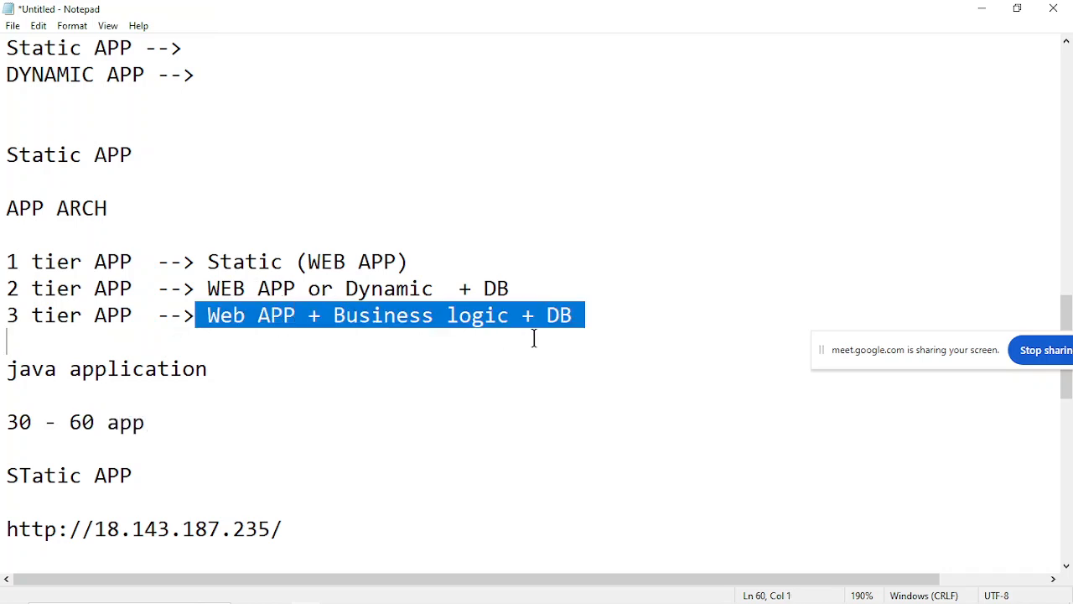
left_click(533, 338)
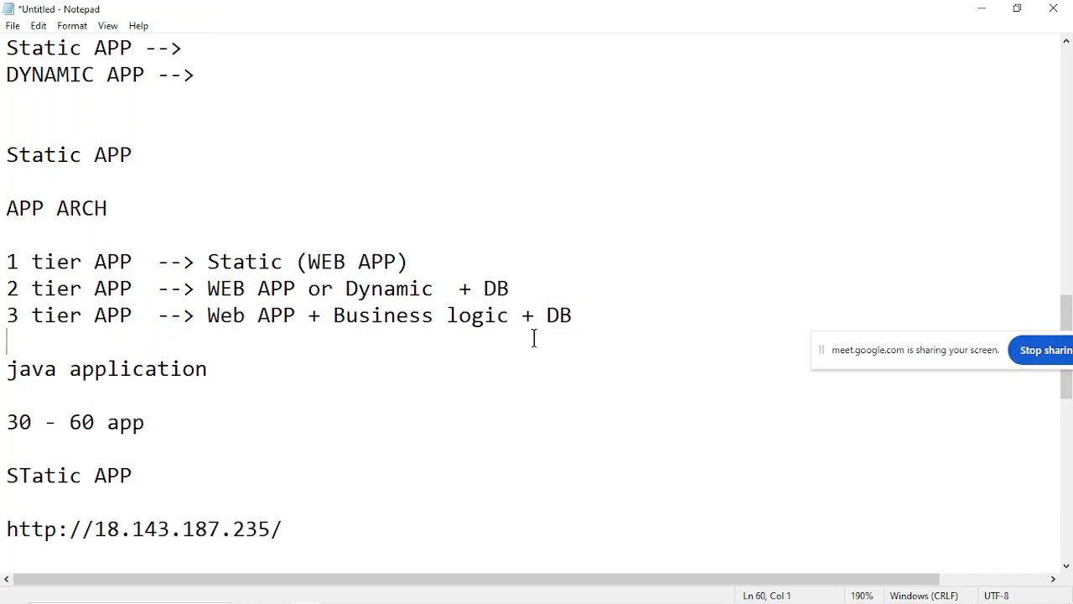
left_click_drag(3, 369, 197, 461)
left_click(196, 463)
left_click(272, 314)
left_click(592, 336)
scroll(237, 444, "down", 2)
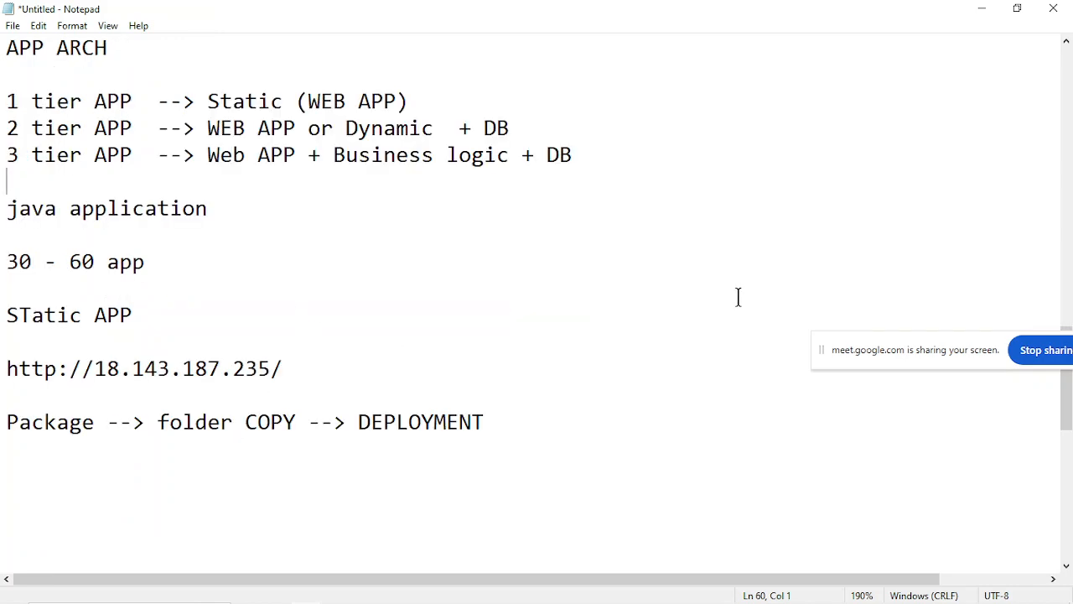
Minimize the notes window and the oxer-html folder window to reach the desktop.
left_click(981, 24)
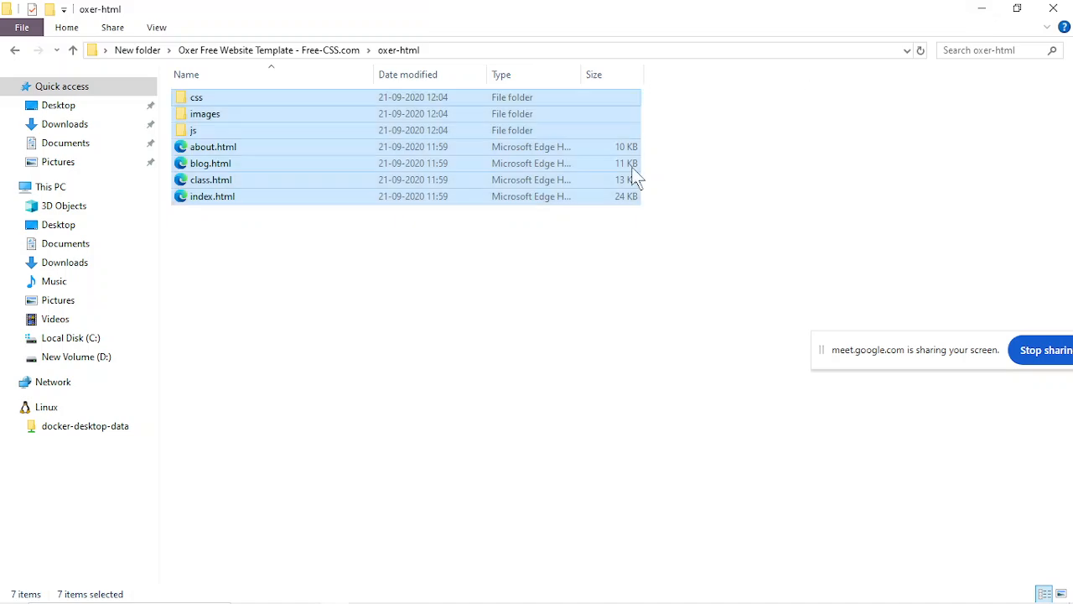
left_click(496, 288)
left_click(981, 11)
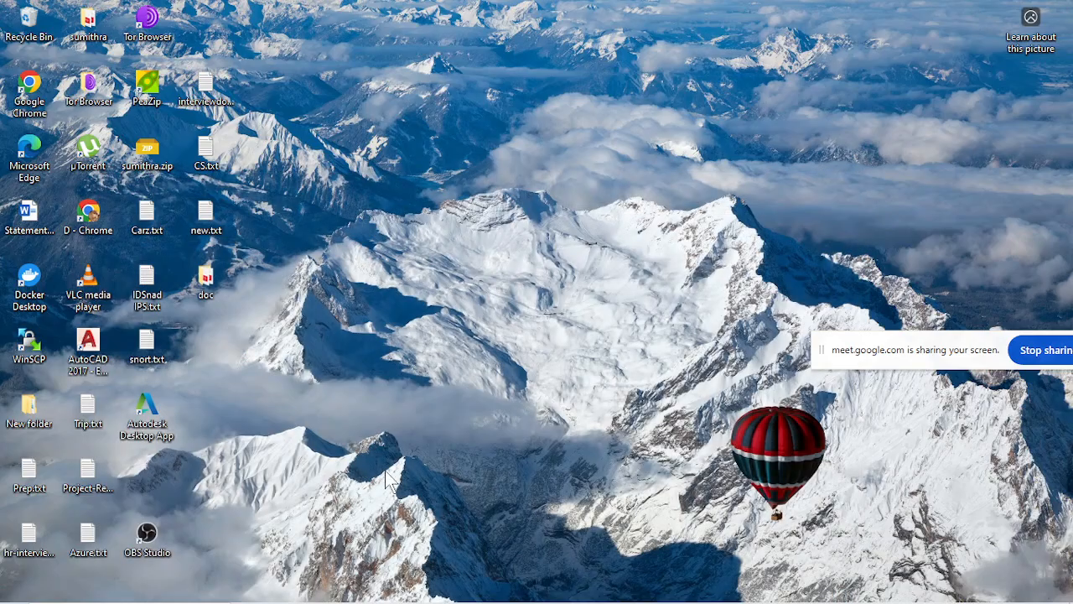
Switch to the Google Meet call in Chrome, toggle the microphone and leave the meeting.
mouse_move(436, 601)
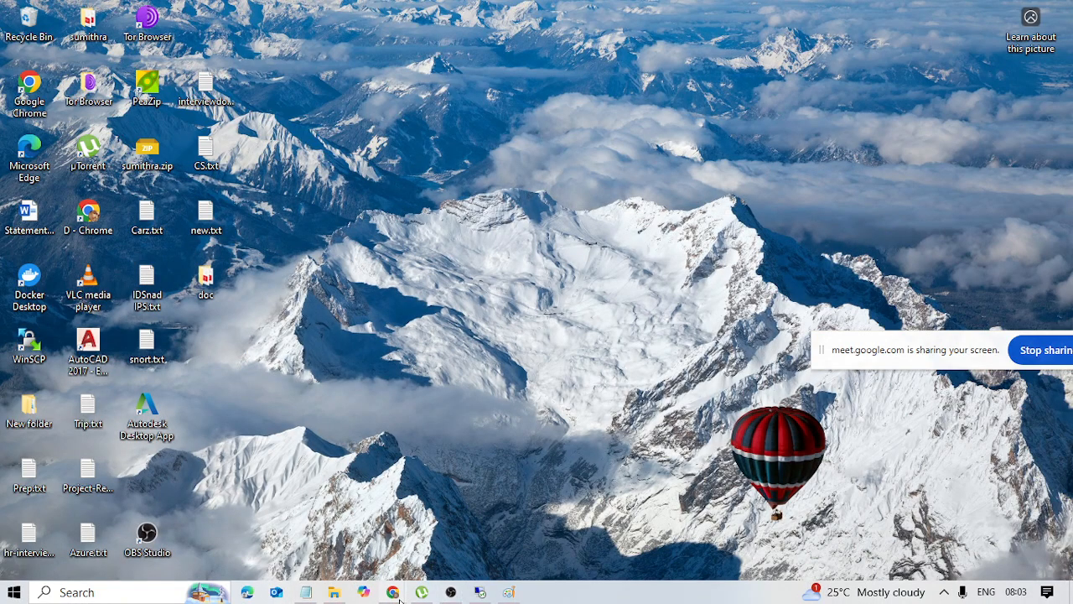
mouse_move(393, 593)
left_click(314, 552)
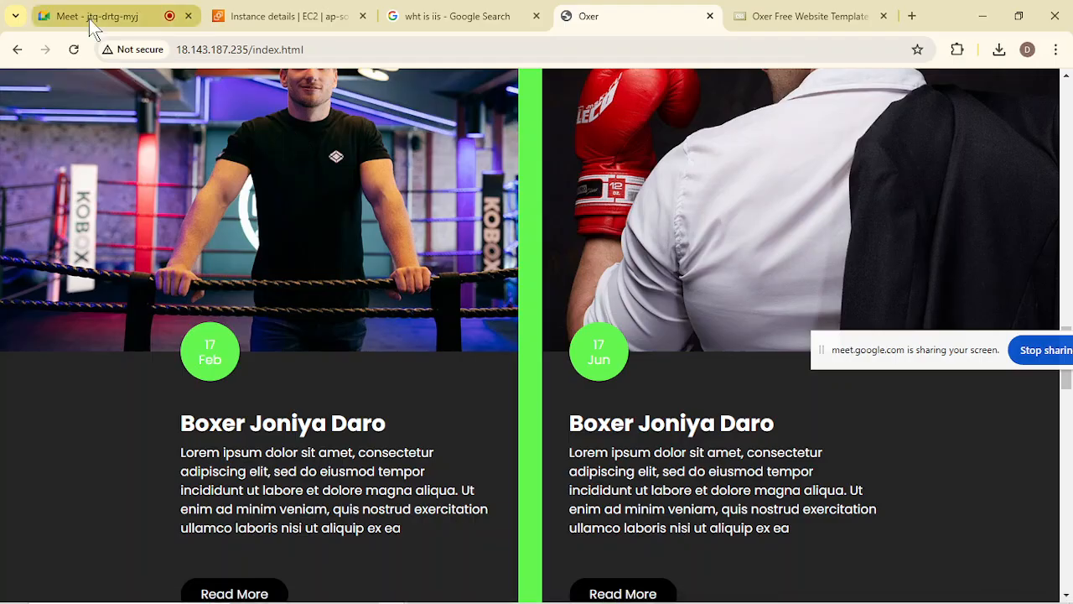
left_click(89, 19)
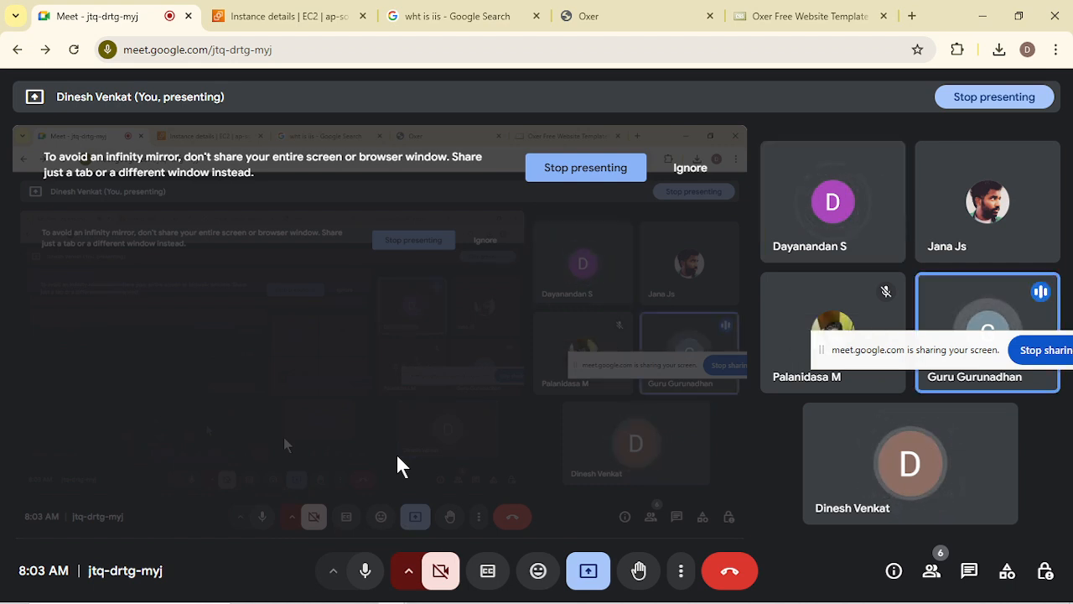
left_click(367, 572)
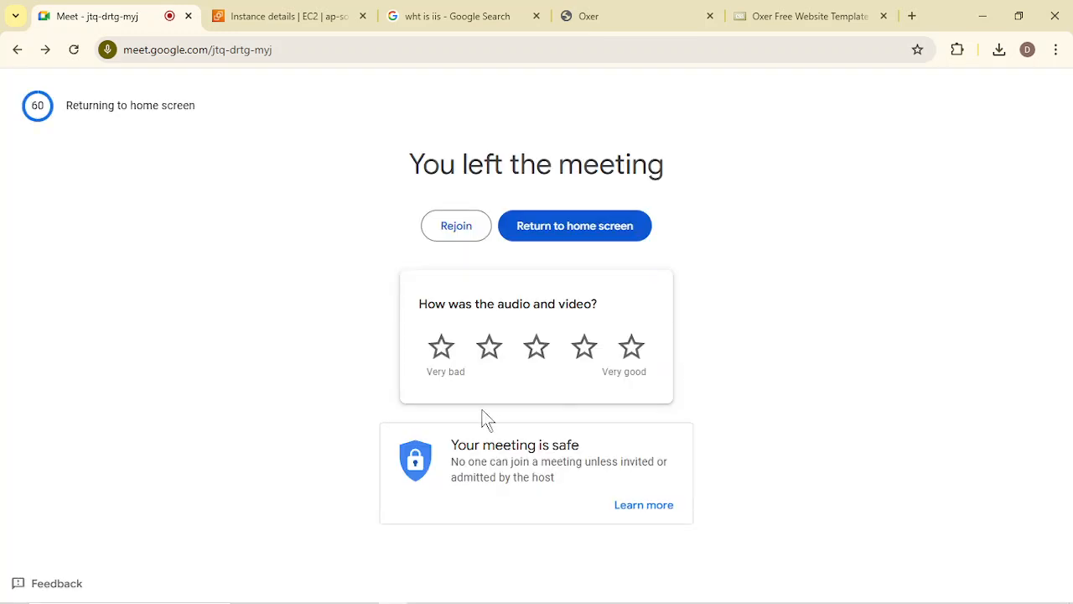
mouse_move(560, 600)
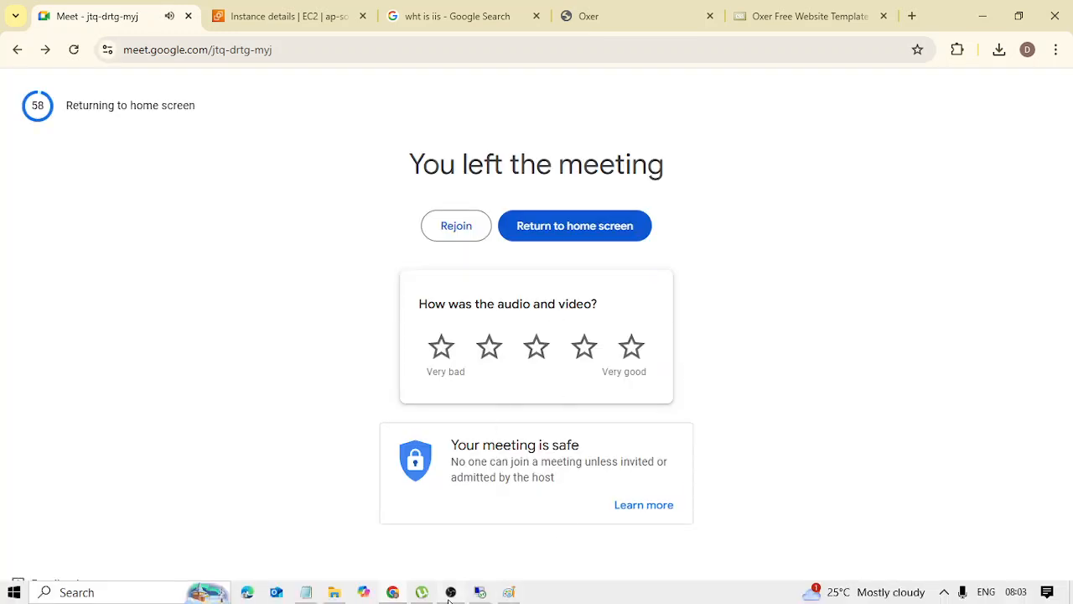